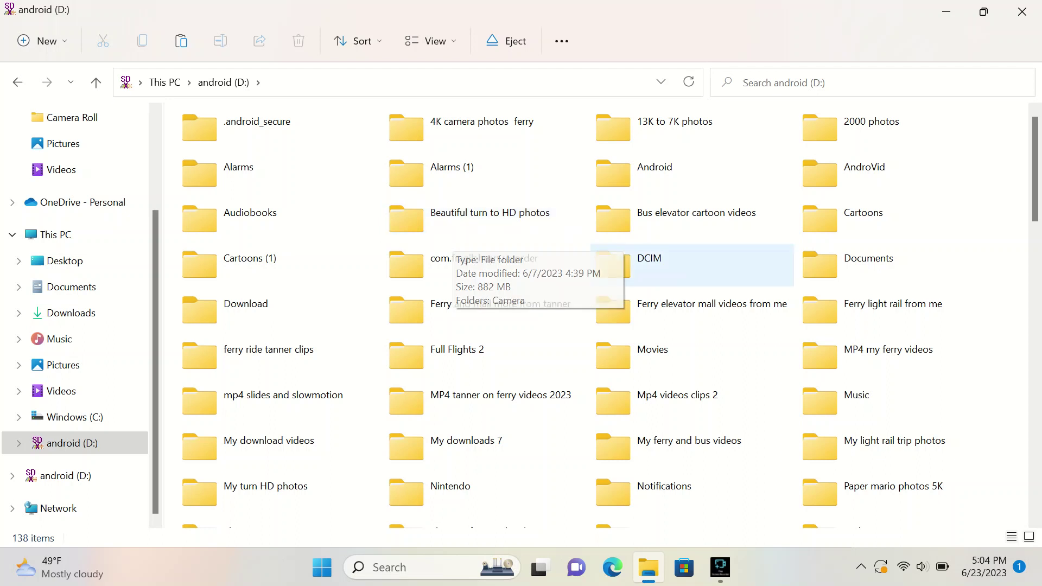
Copy the "Ferry light rail from me" folder from the android (D:) drive into the Videos folder.
click(847, 299)
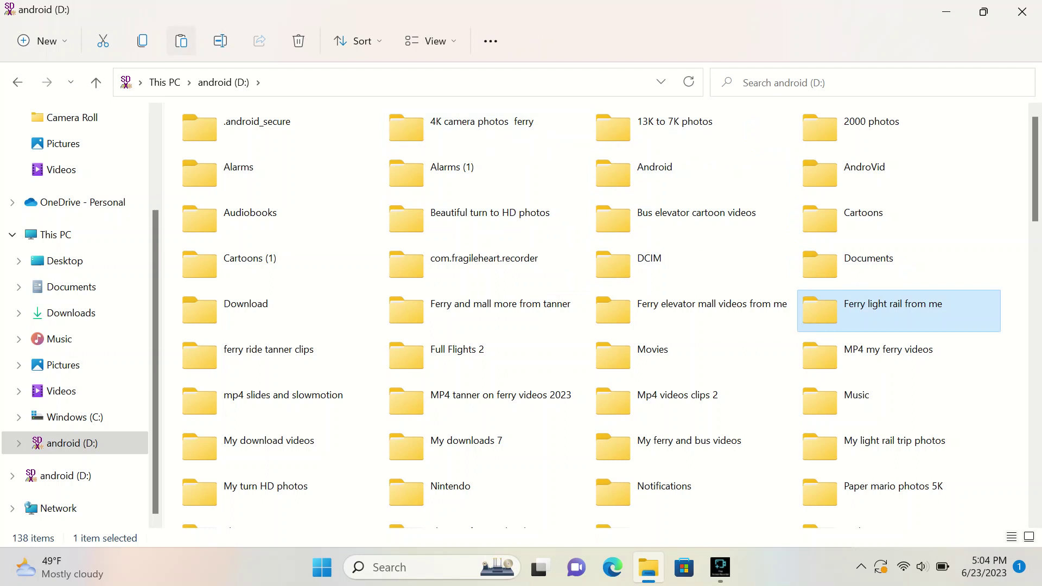
click(142, 41)
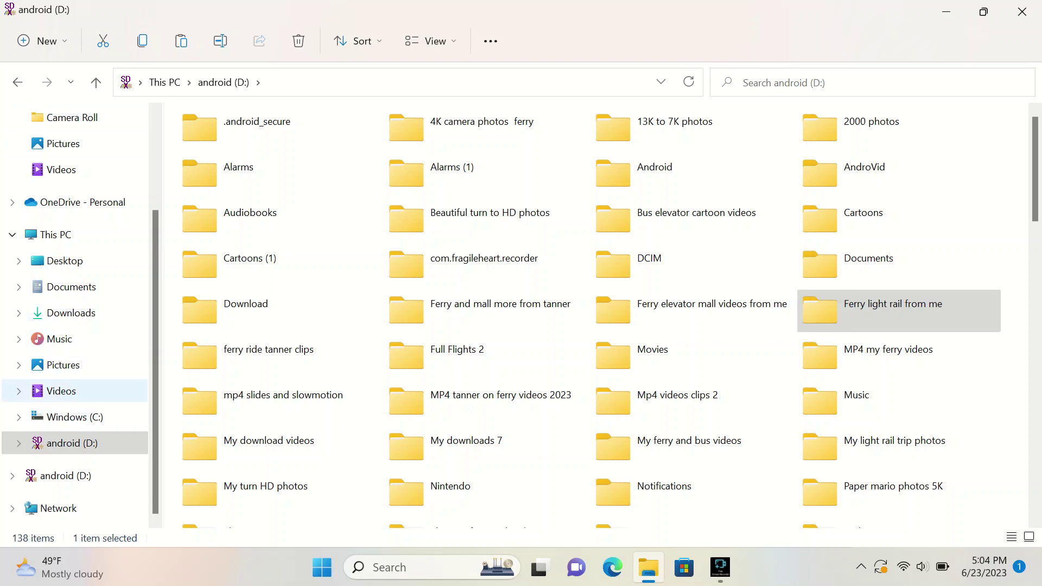
click(61, 391)
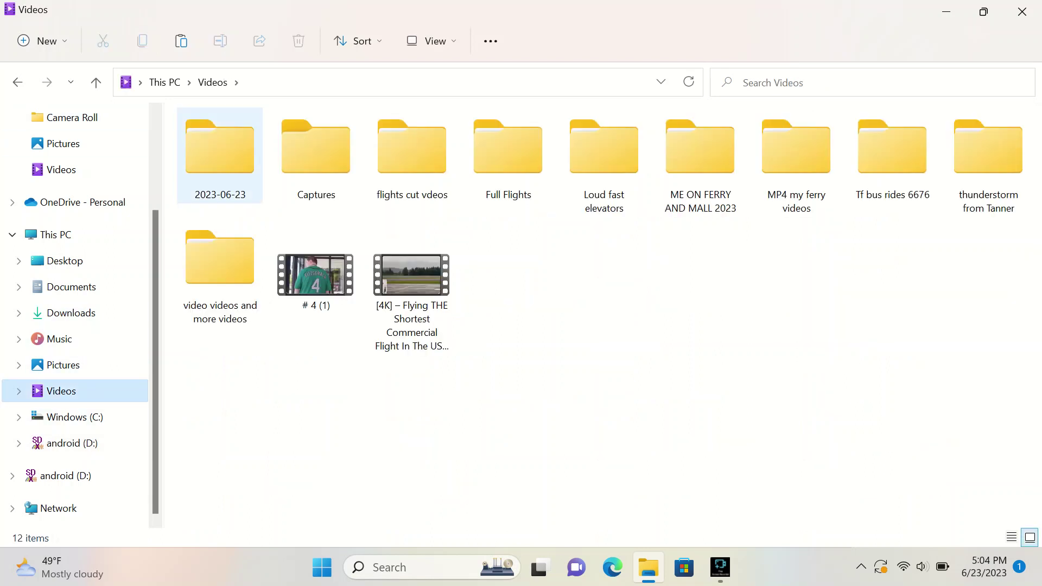
click(181, 40)
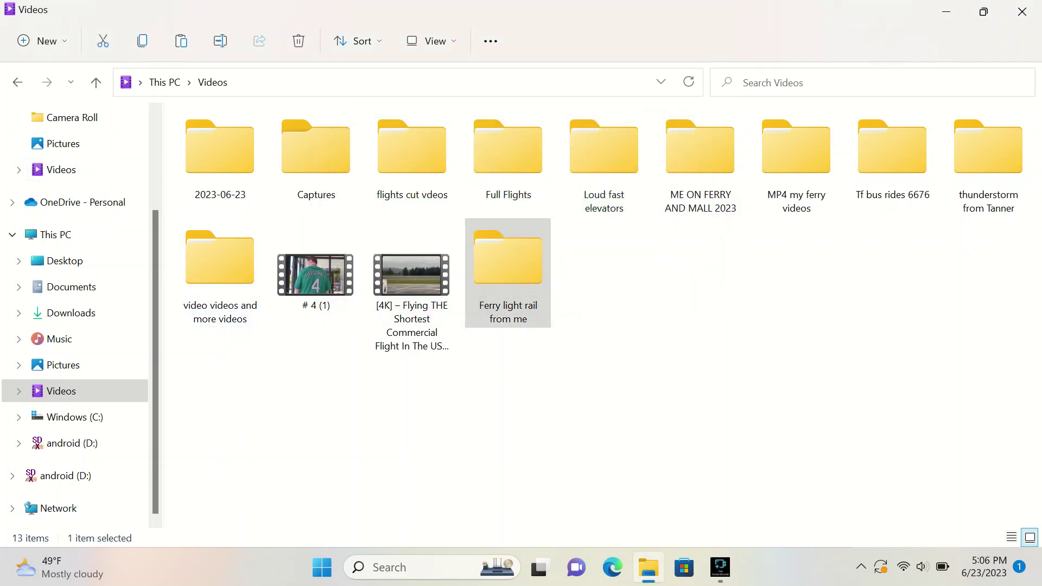
Copy the "My turn HD photos" folder from the android (D:) drive into the Pictures folder.
key(alt+Up)
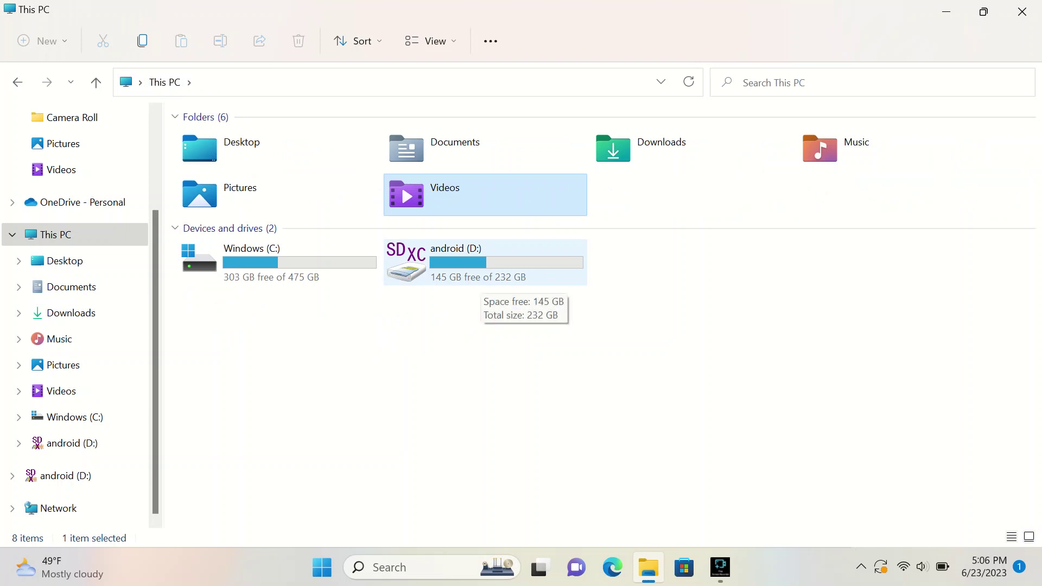
double_click(480, 282)
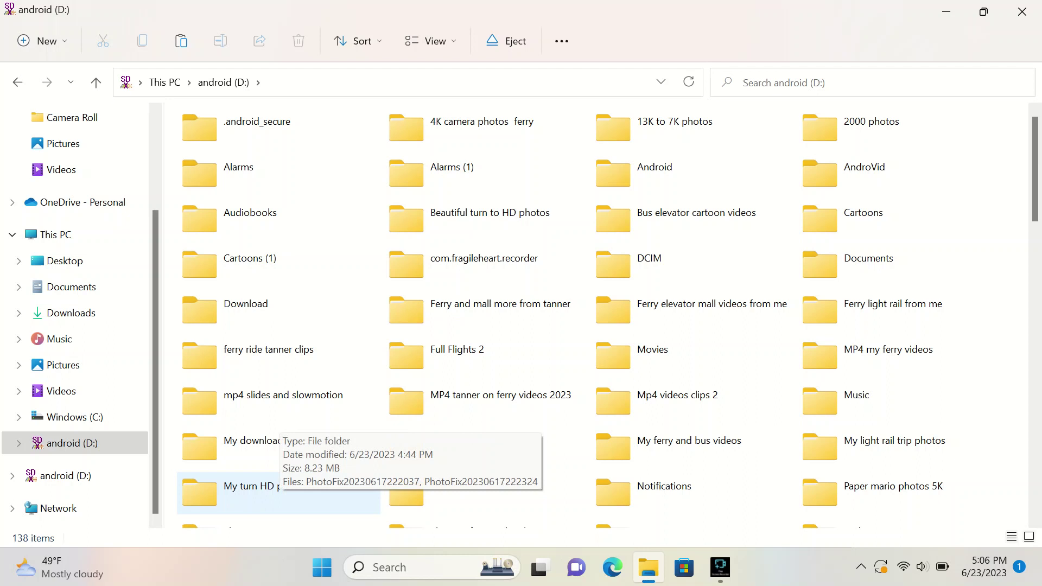
click(271, 491)
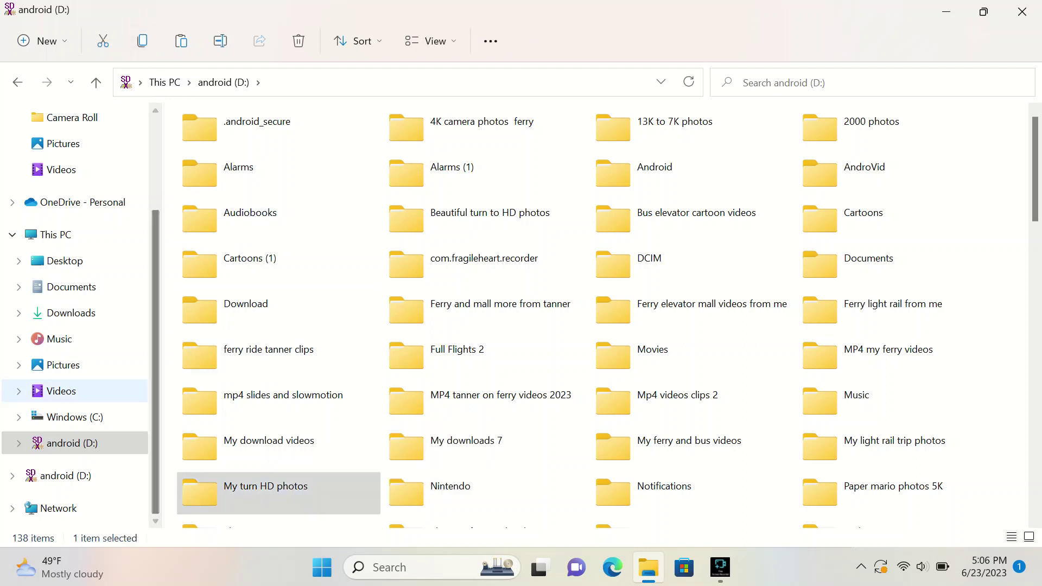
click(63, 364)
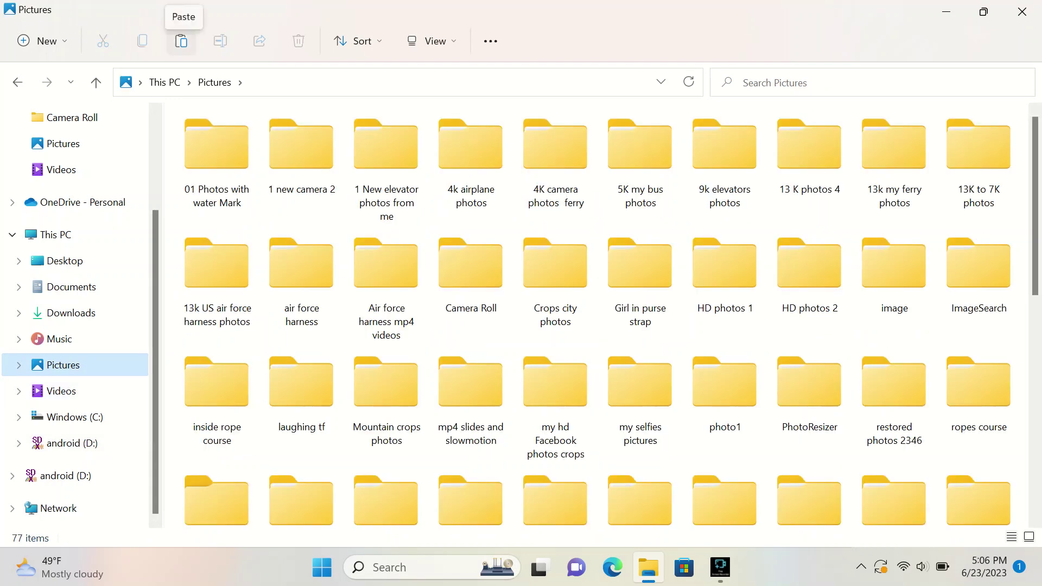
click(181, 40)
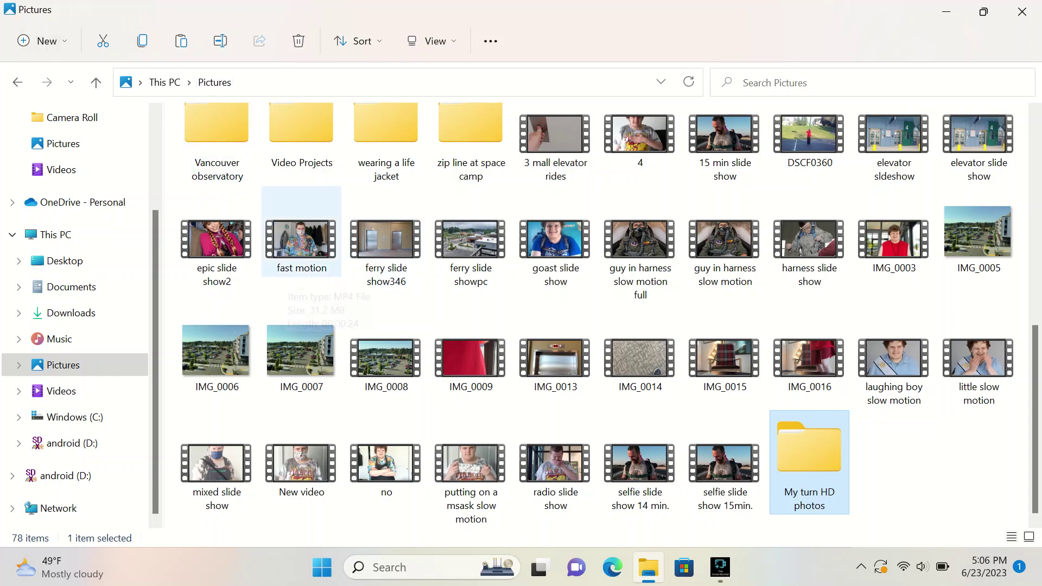
Delete the two rows of folders and media files from "Vancouver observatory" through "IMG_0005" in Pictures.
mouse_move(288, 274)
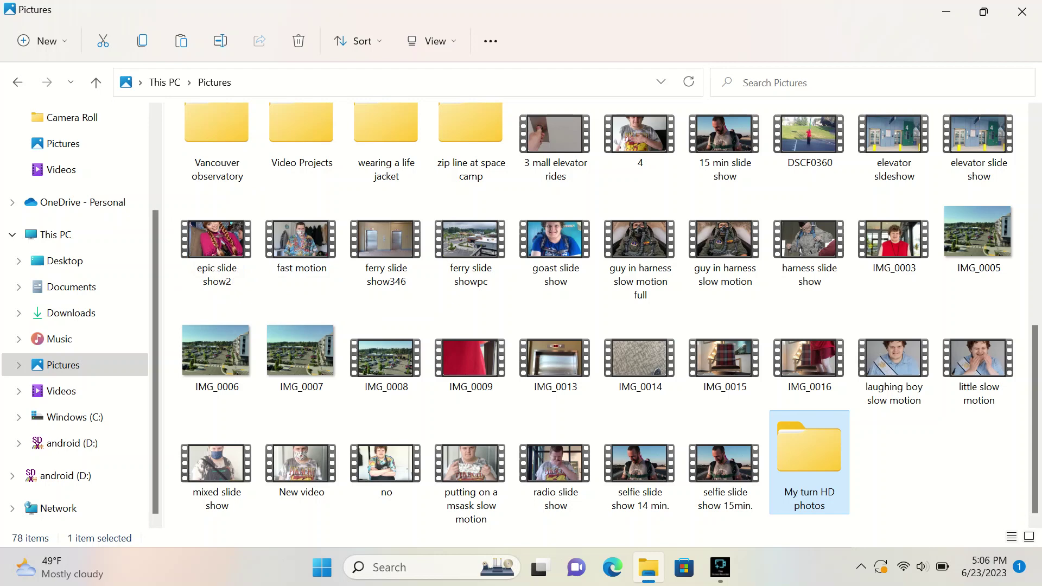
drag(173, 237, 956, 250)
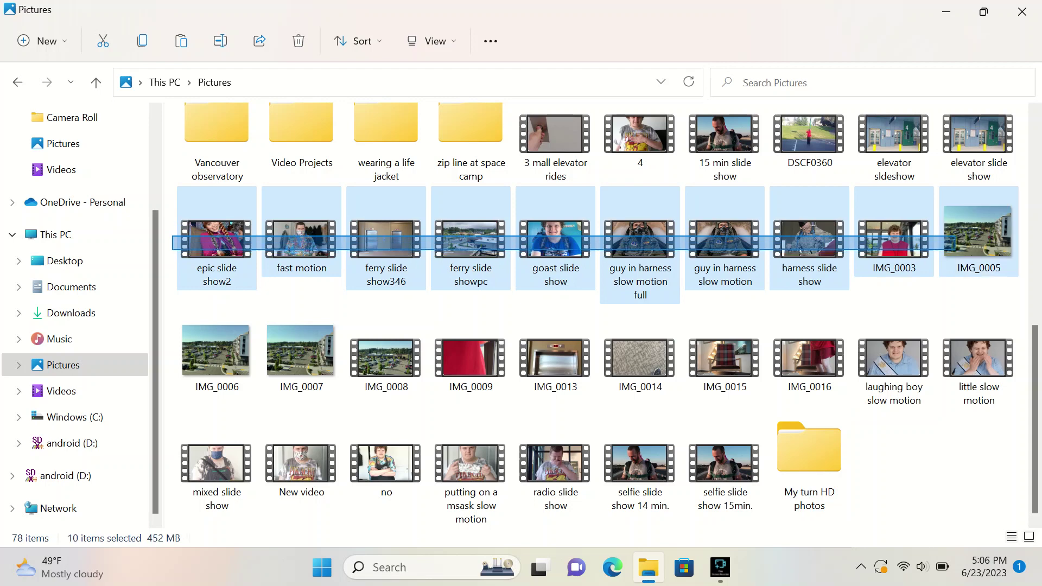
drag(956, 250, 1015, 103)
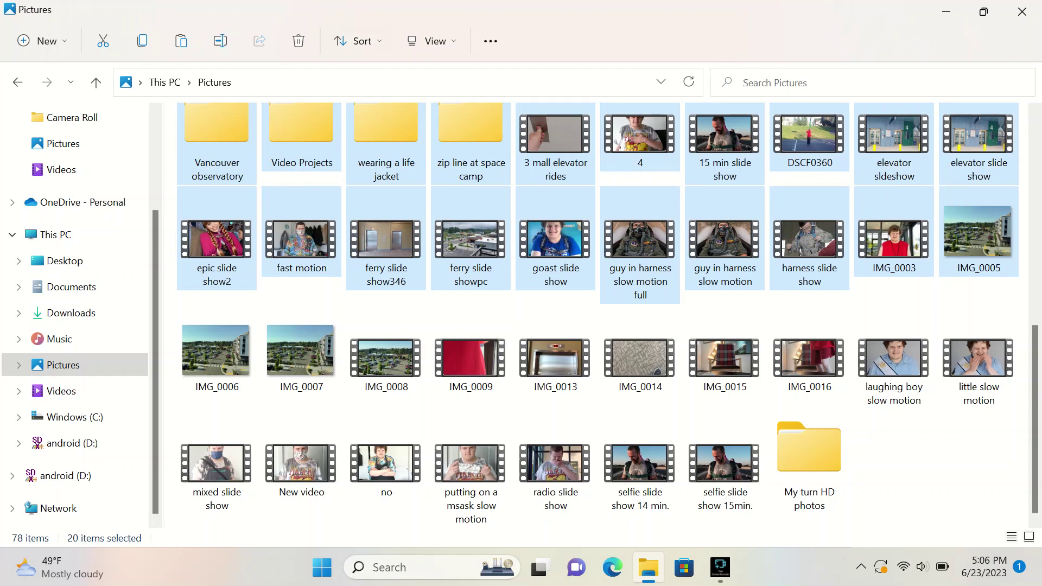
click(298, 41)
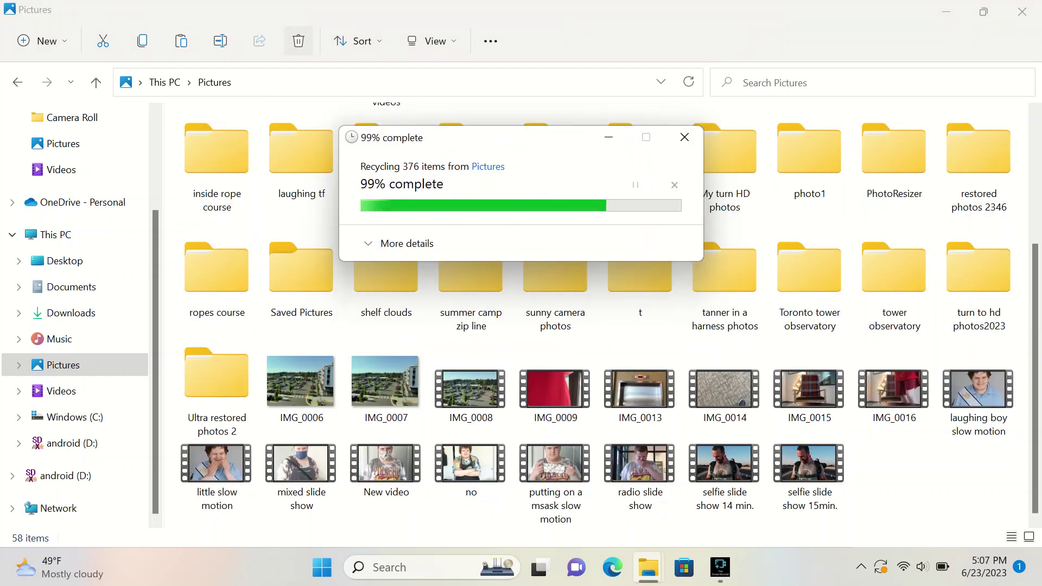
Delete the row of folders from "ropes course" through "turn to hd photos2", plus the "restored photos 2346" folder, from Pictures.
key(Down)
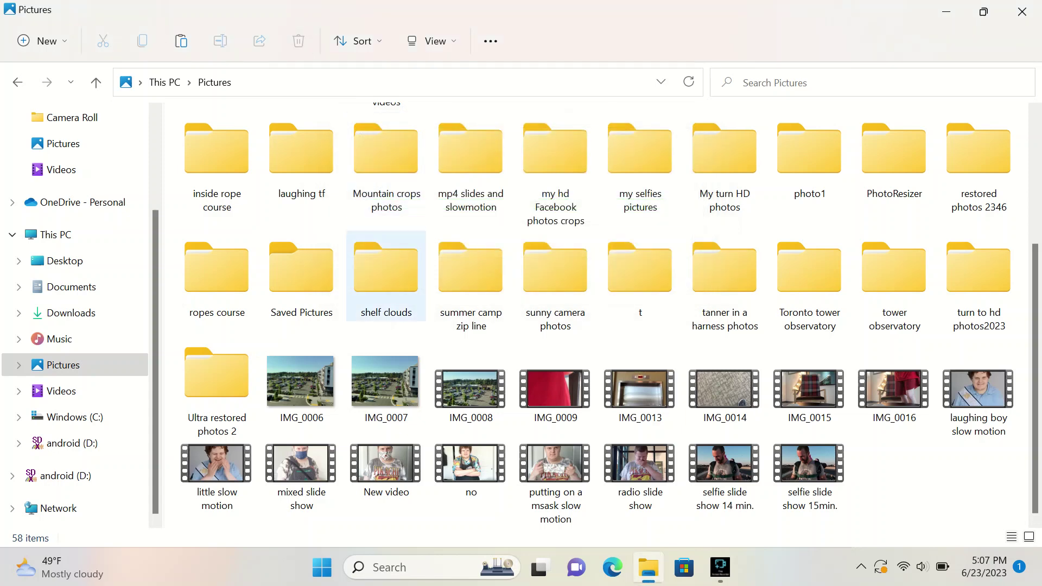
key(Left)
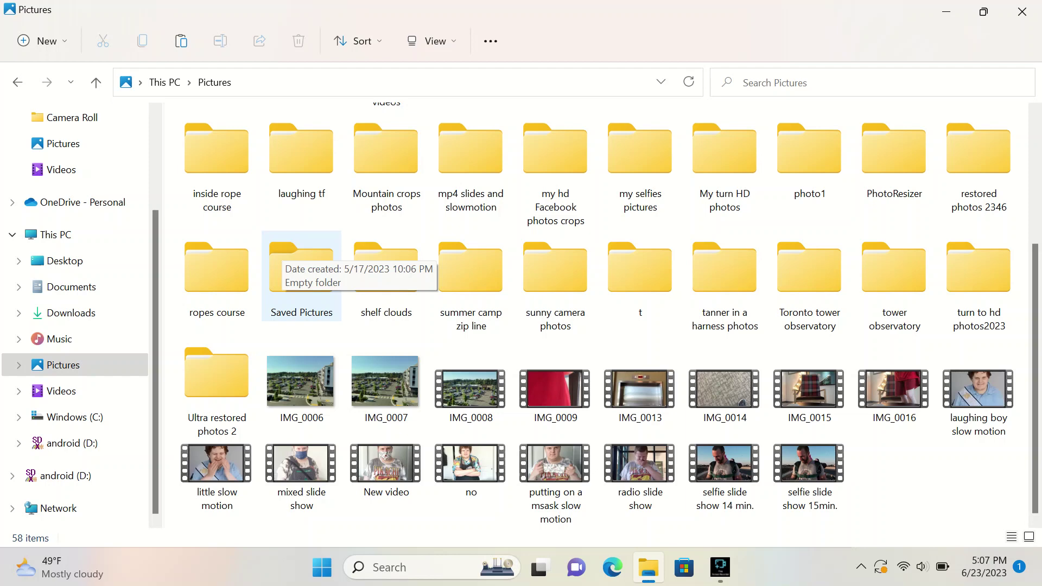
key(Left)
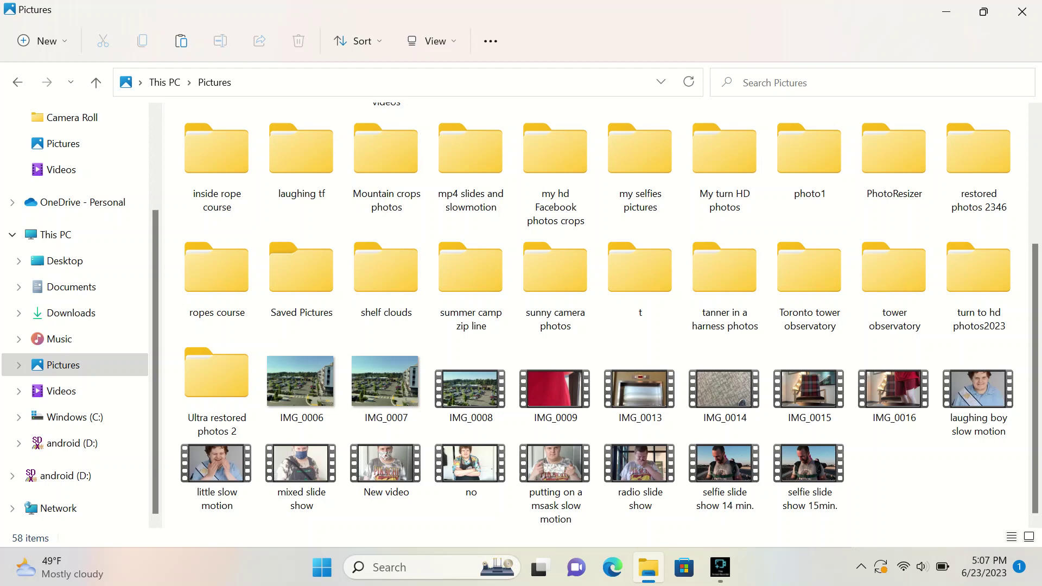
drag(174, 265, 959, 267)
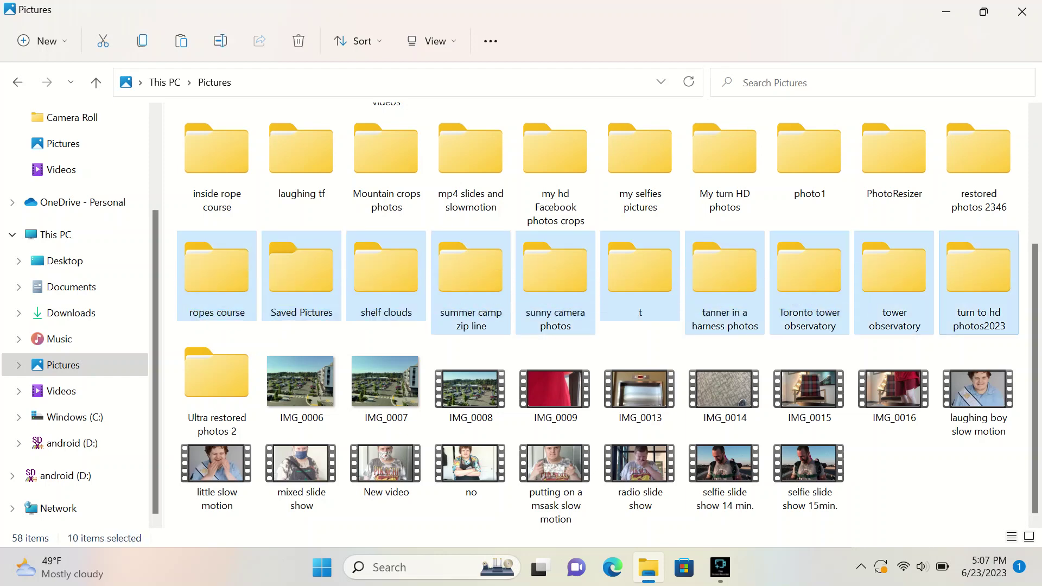
click(298, 40)
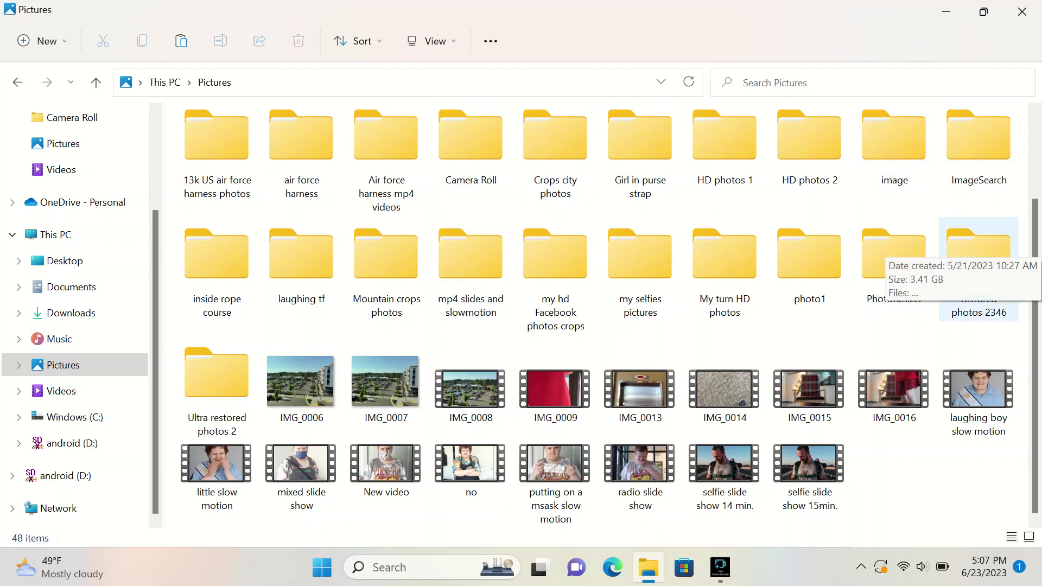
click(978, 255)
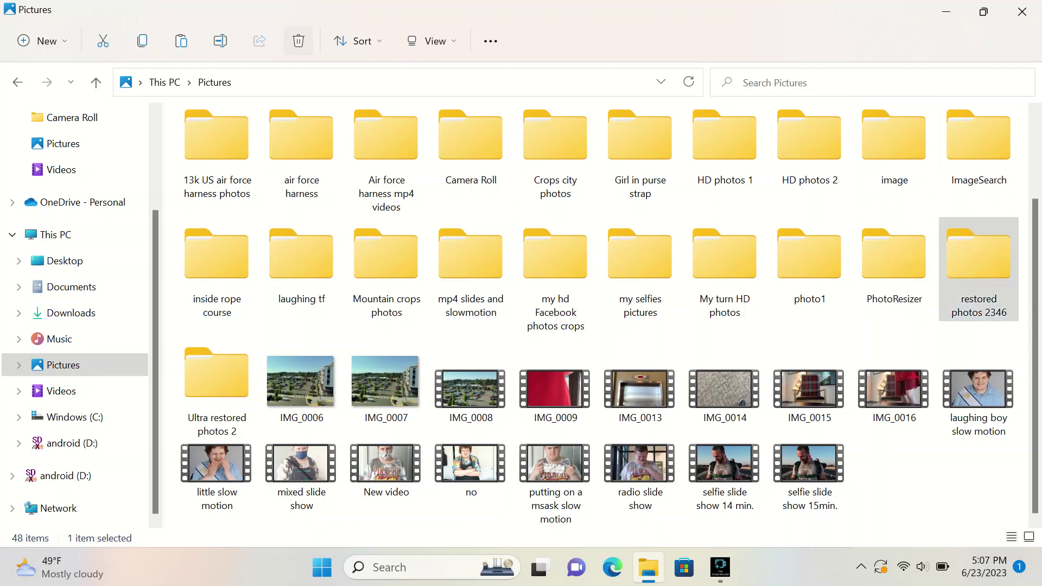
key(Delete)
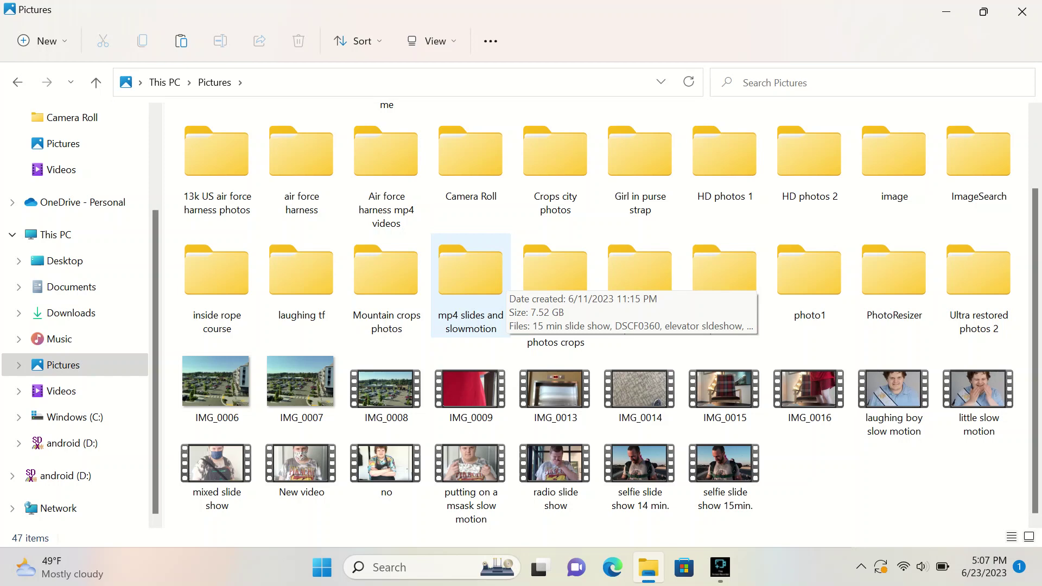
In the "mp4 slides and slowmotion" folder, delete the videos from "15 min slide show" through "selfie slide show 14 min.".
double_click(470, 271)
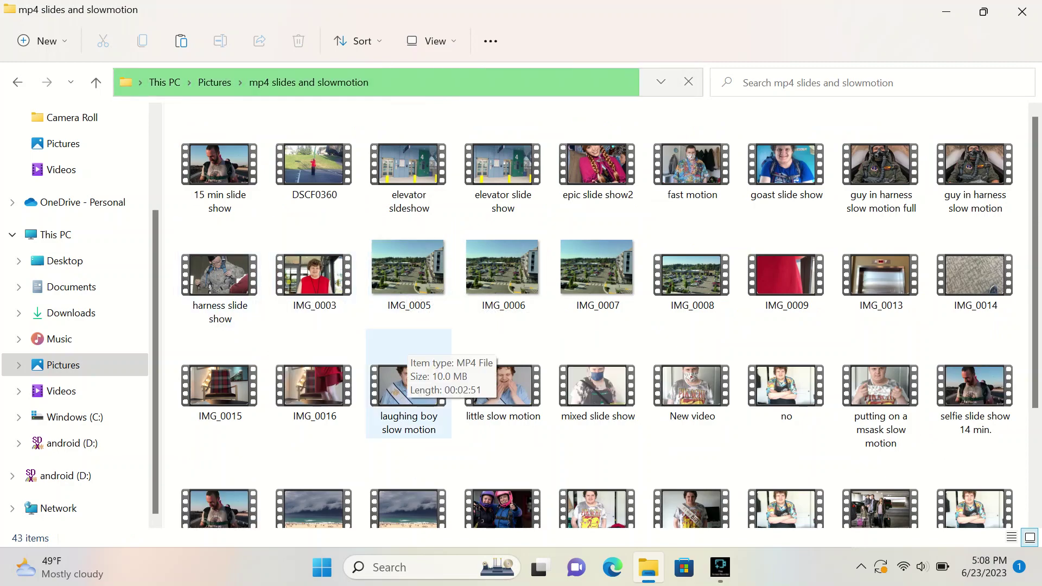
scroll(467, 404, down, 3)
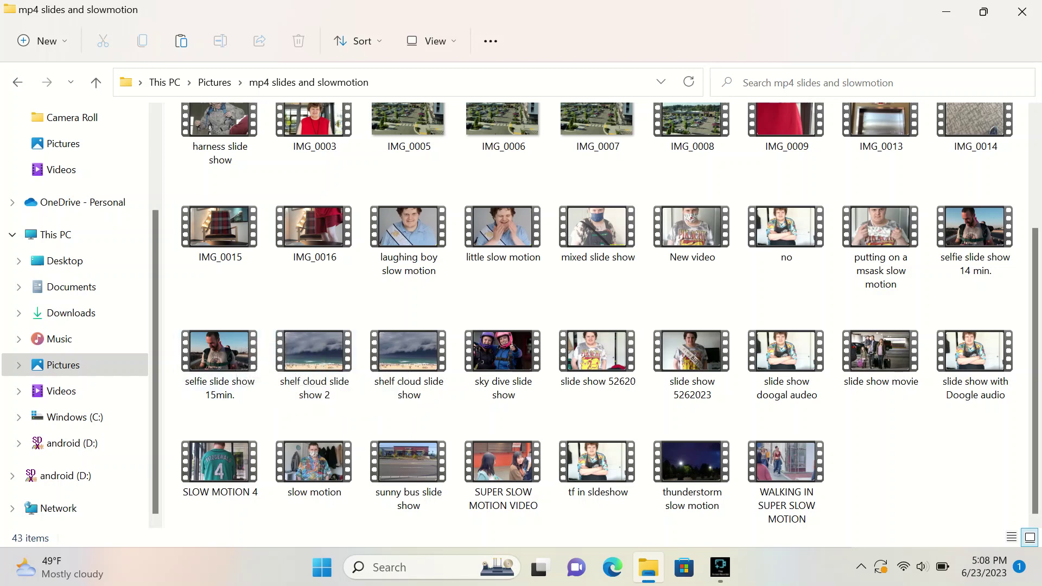
drag(172, 225, 950, 100)
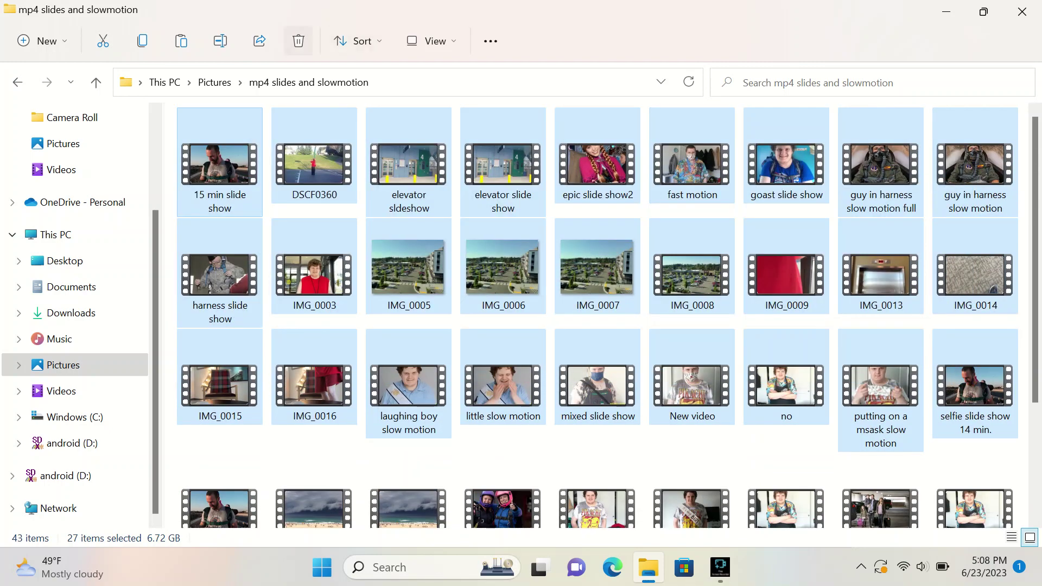
click(298, 41)
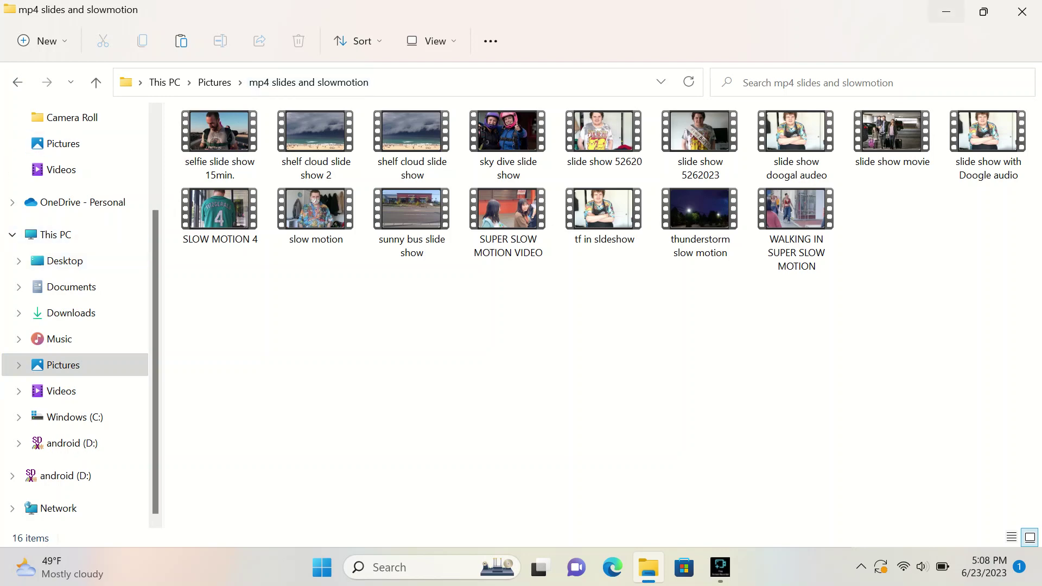
Show the desktop and empty the Recycle Bin, permanently deleting its items.
key(super+d)
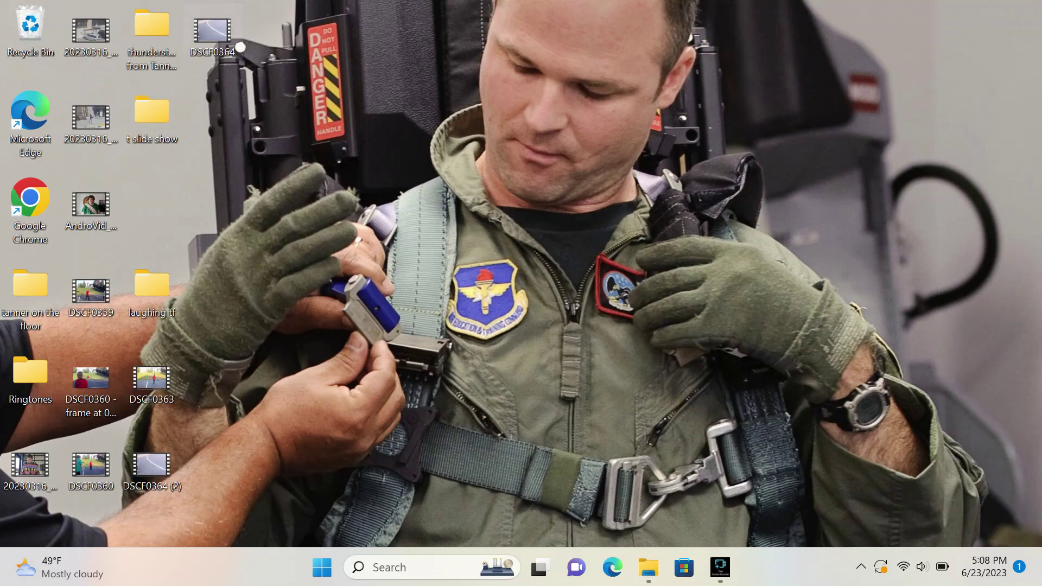
key(shift+F10)
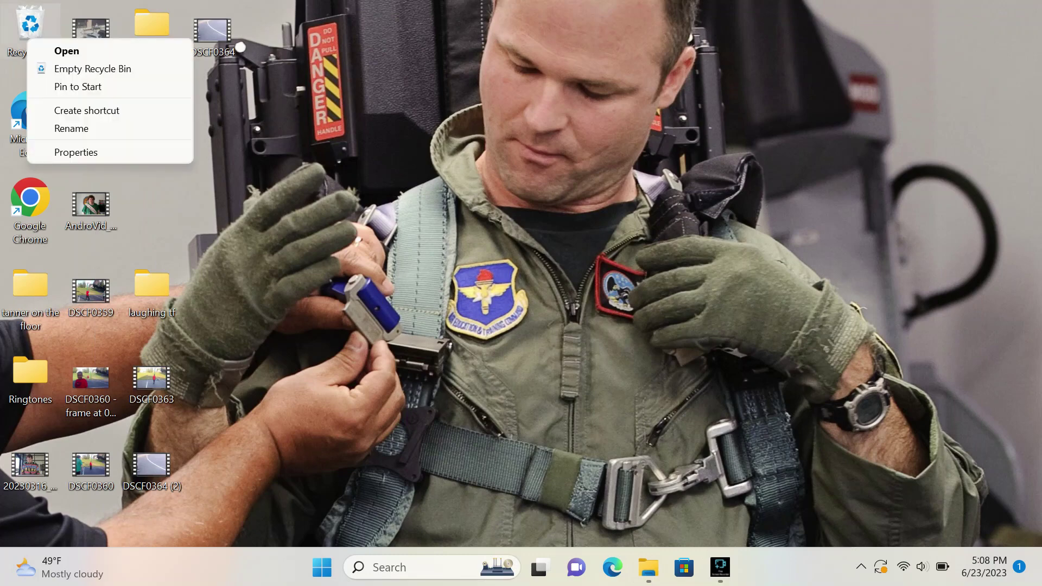
key(Down)
key(Down)
key(Return)
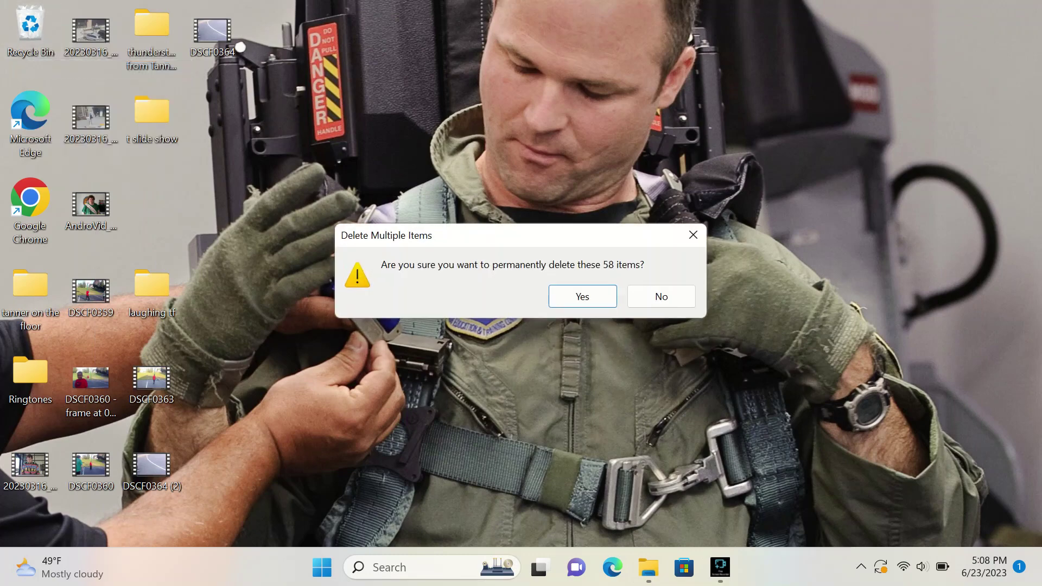
key(Return)
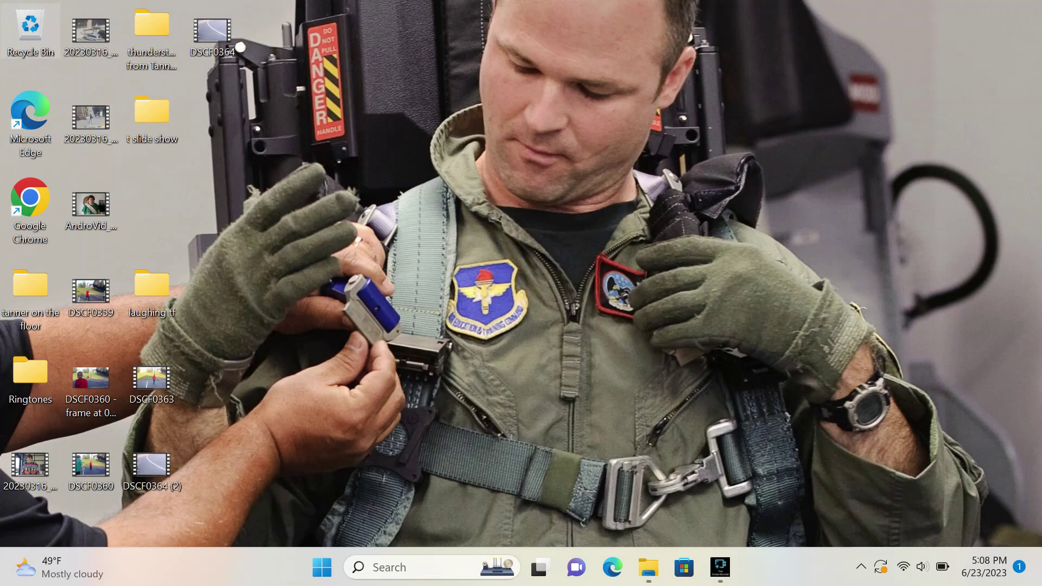
Return to File Explorer and copy the "Beautiful turn to HD photos" folder from the android (D:) drive into Pictures.
click(648, 567)
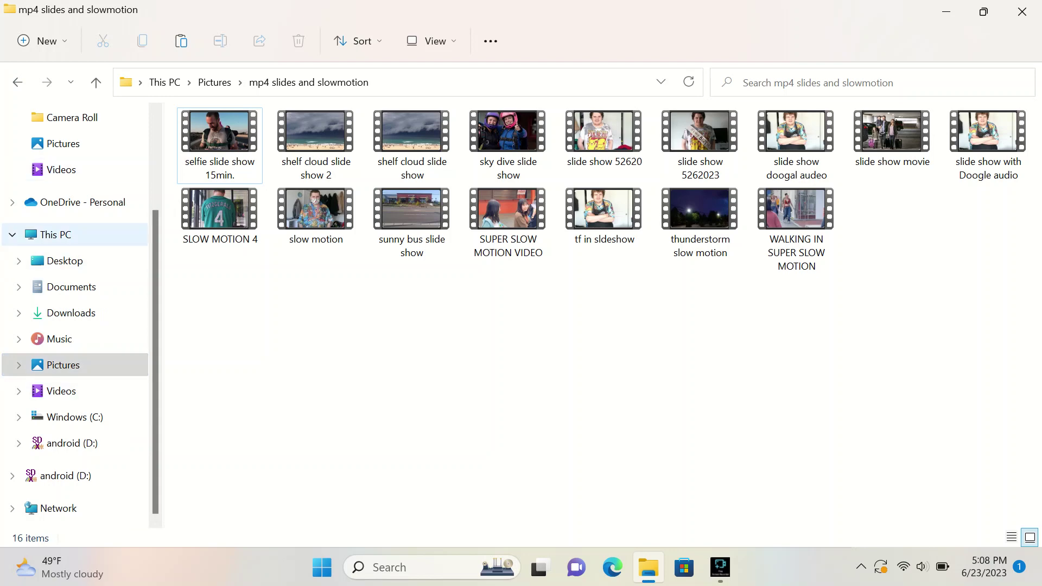
click(54, 235)
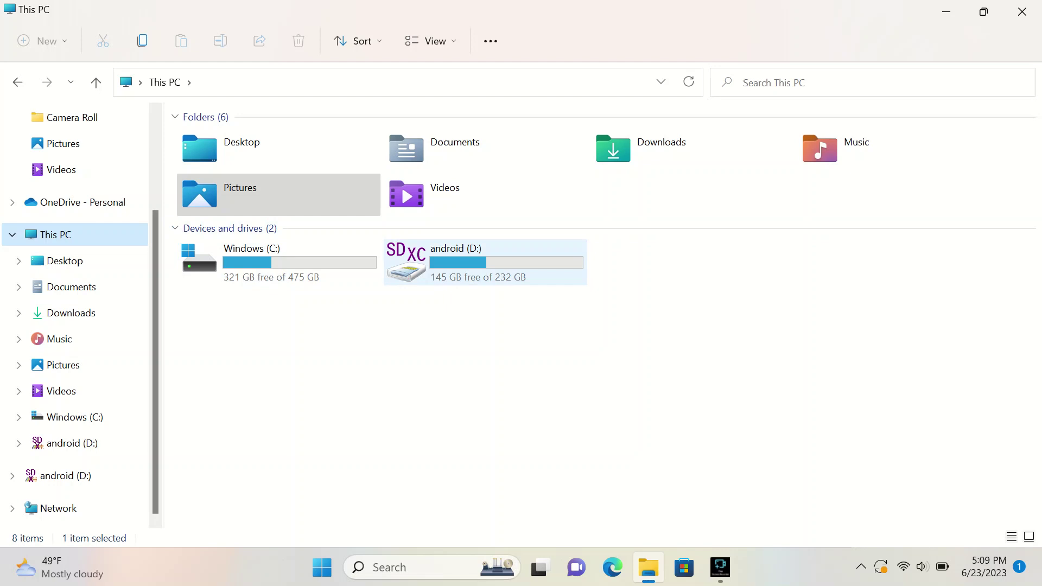
double_click(485, 263)
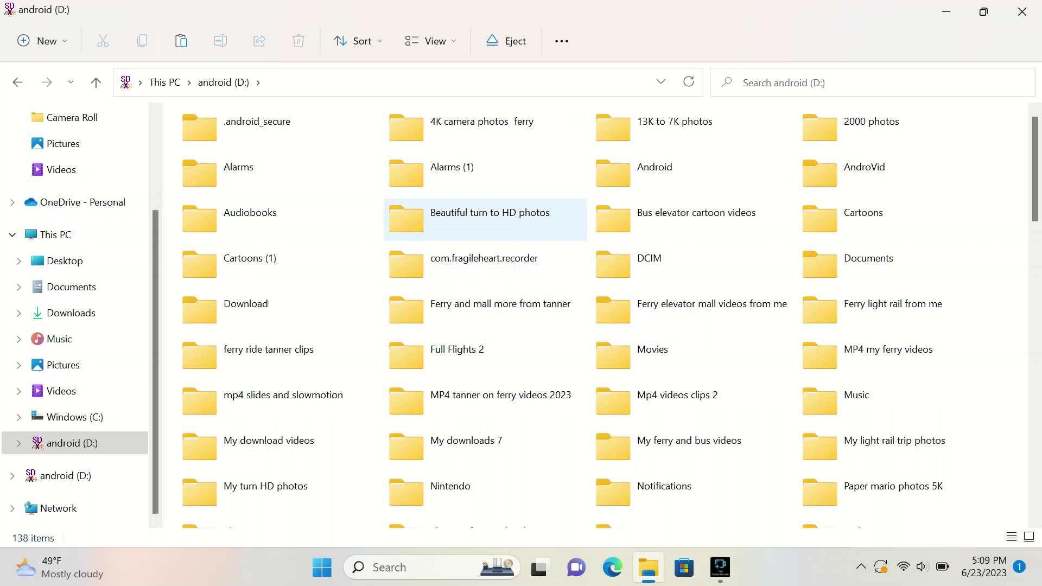
click(448, 233)
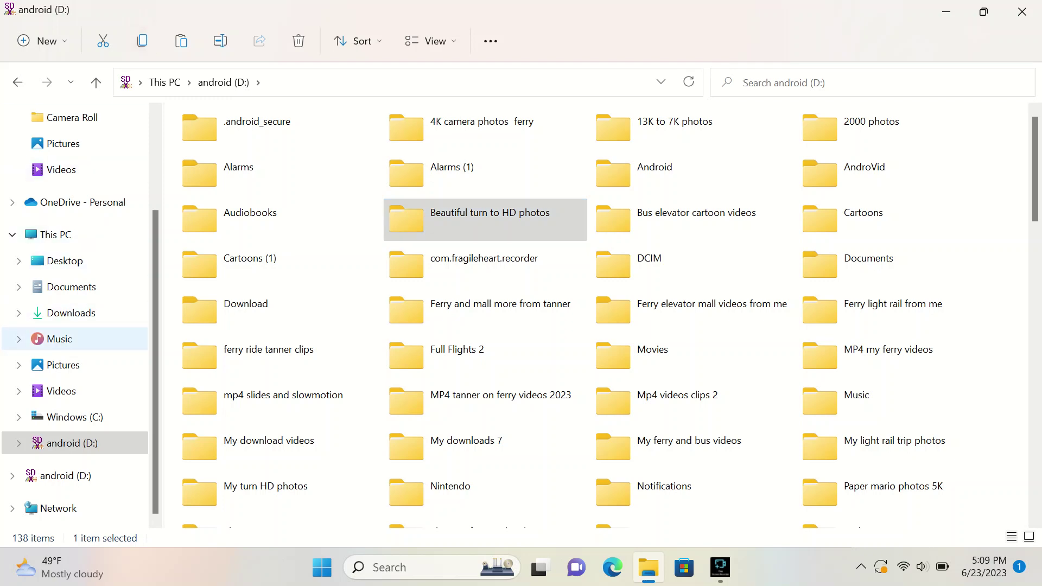
click(63, 365)
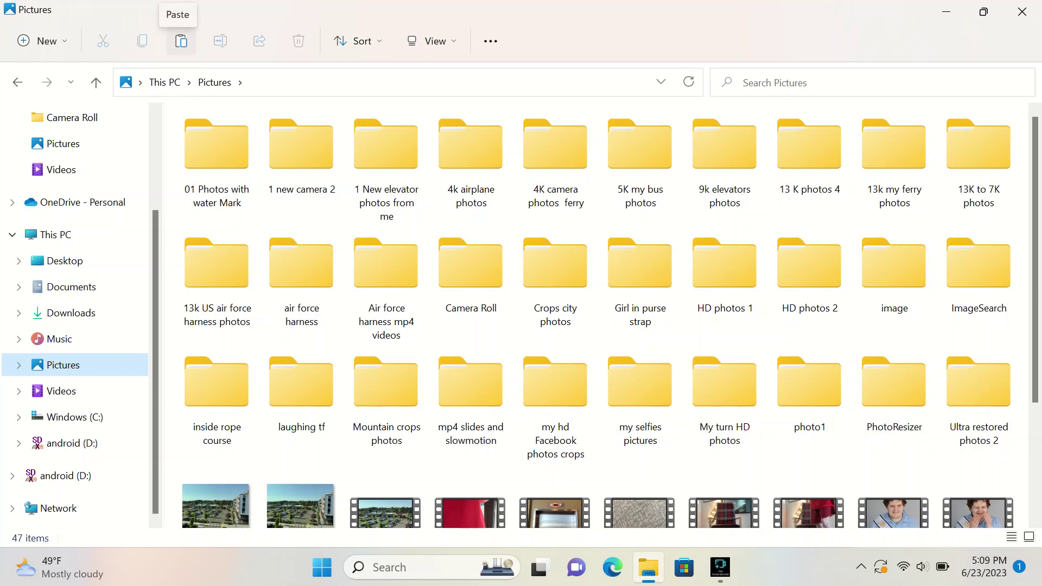
click(181, 40)
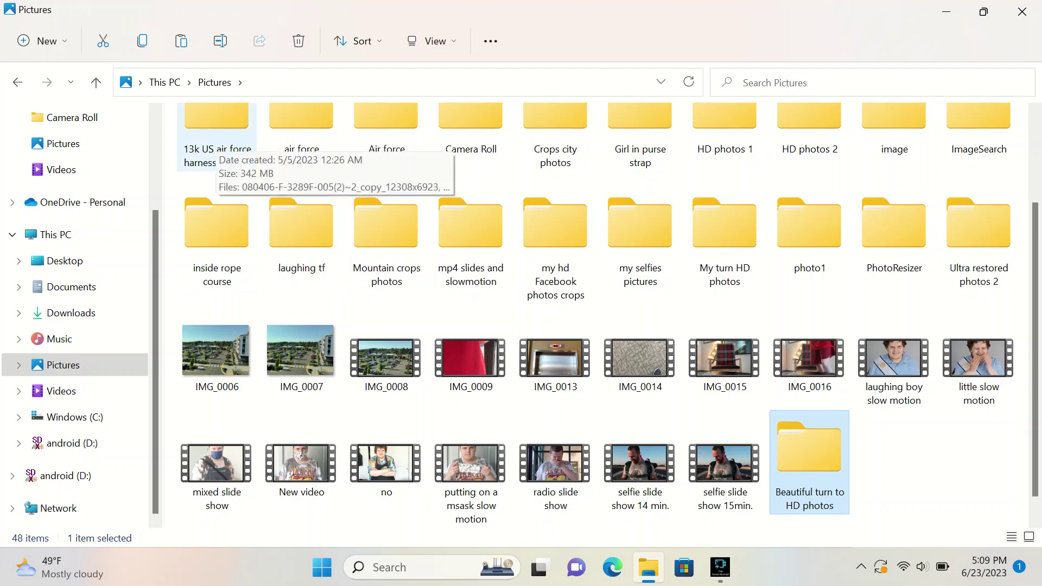
scroll(216, 149, up, 3)
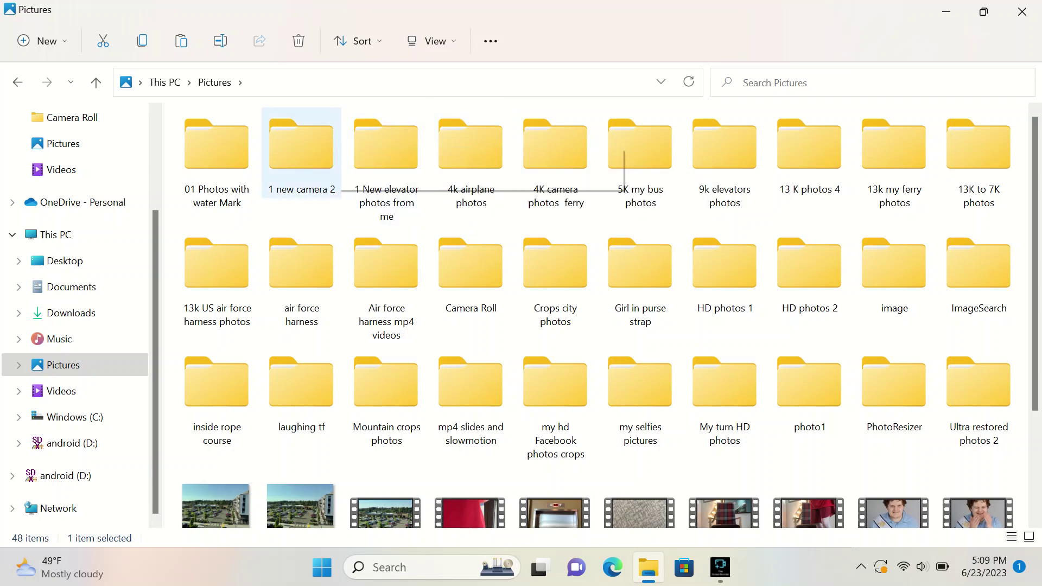
Delete the "1 new camera 2" folder from Pictures.
click(301, 152)
click(299, 41)
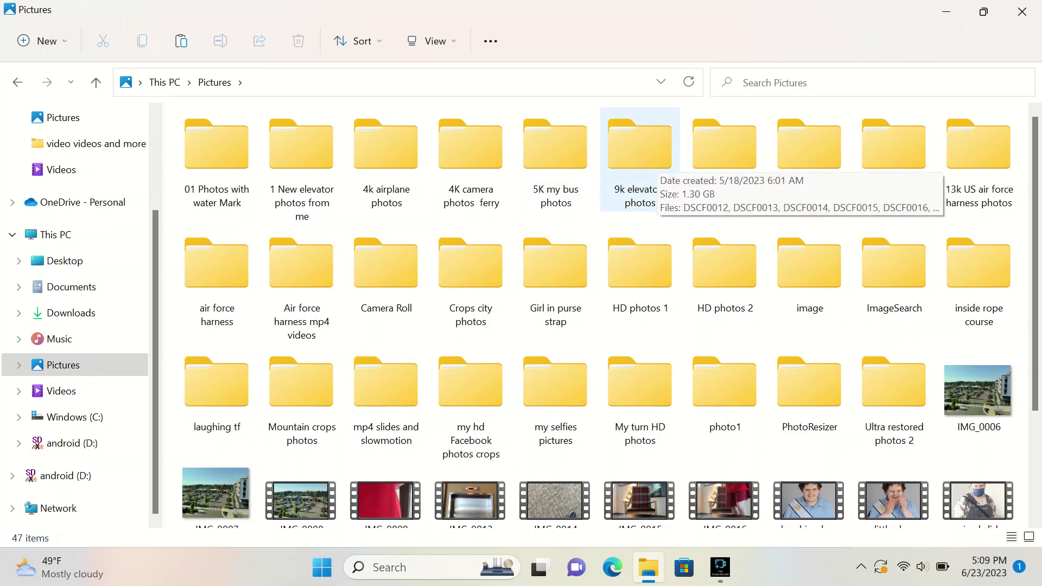
Look through the "9k elevators photos" folder, return to Pictures and delete the "13K to 7K photos" folder.
double_click(639, 146)
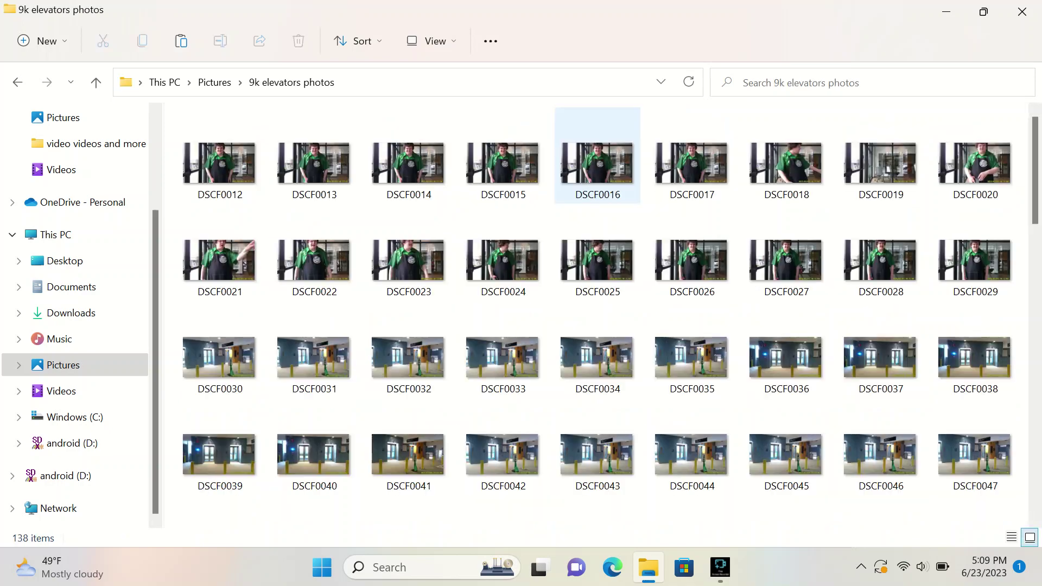
scroll(846, 325, down, 10)
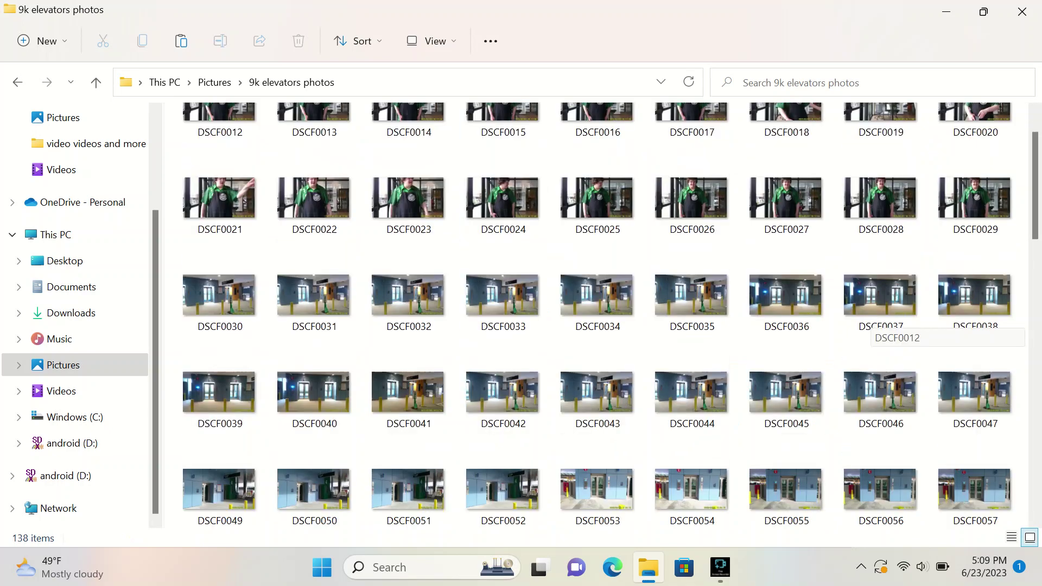
scroll(846, 325, down, 5)
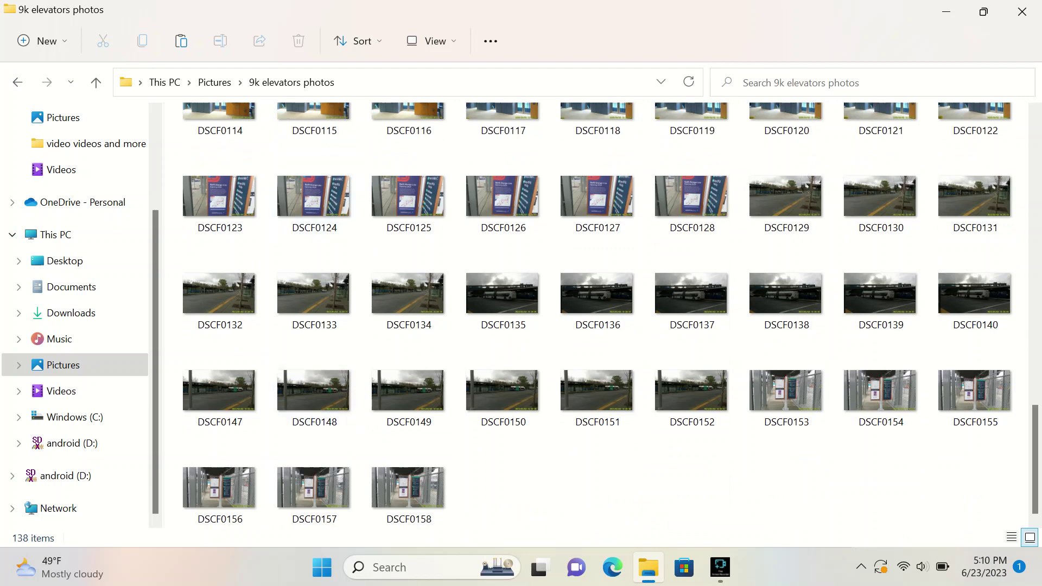
click(215, 81)
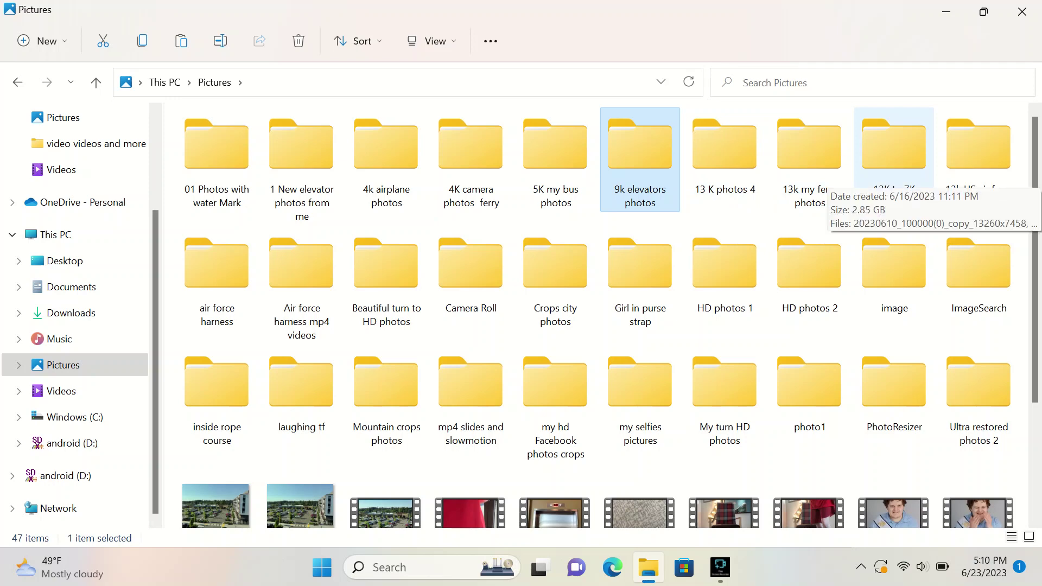
click(894, 163)
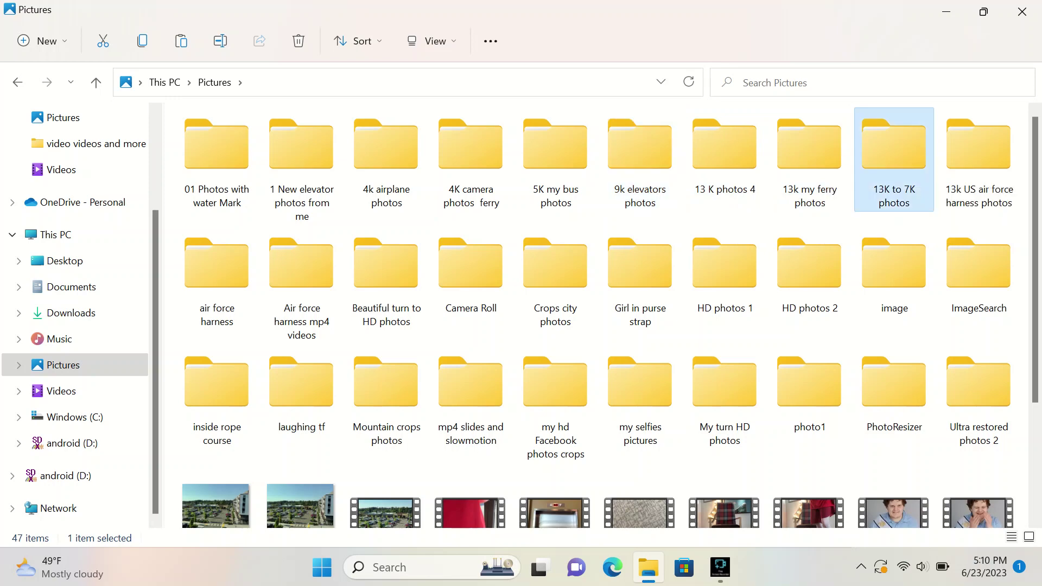
click(298, 40)
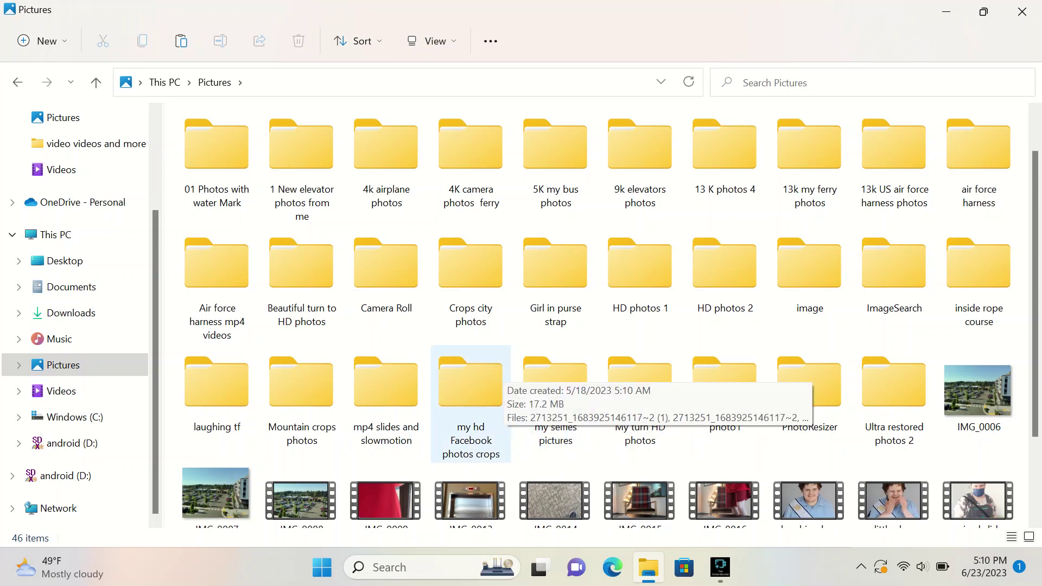
Delete the loose files in Pictures from "IMG_0007" through "selfie slide show 15min.", leaving out IMG_0006.
scroll(471, 383, down, 2)
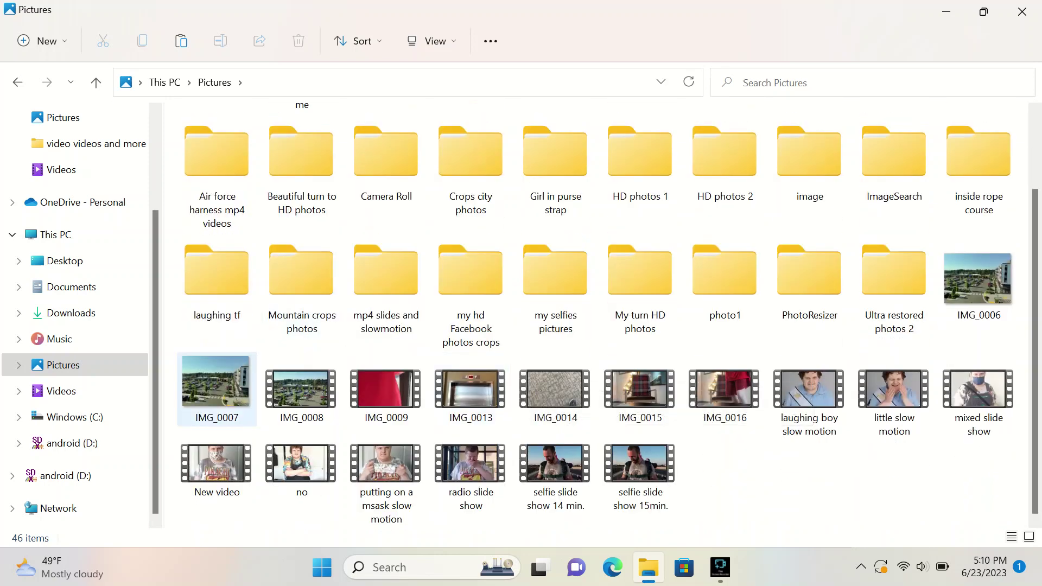
drag(168, 377, 993, 412)
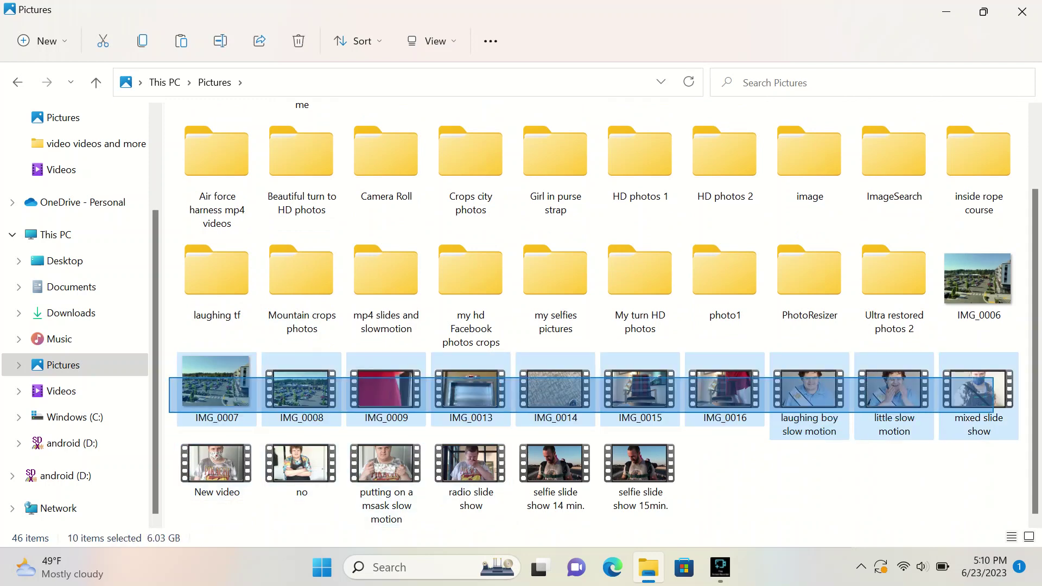
drag(993, 412, 976, 494)
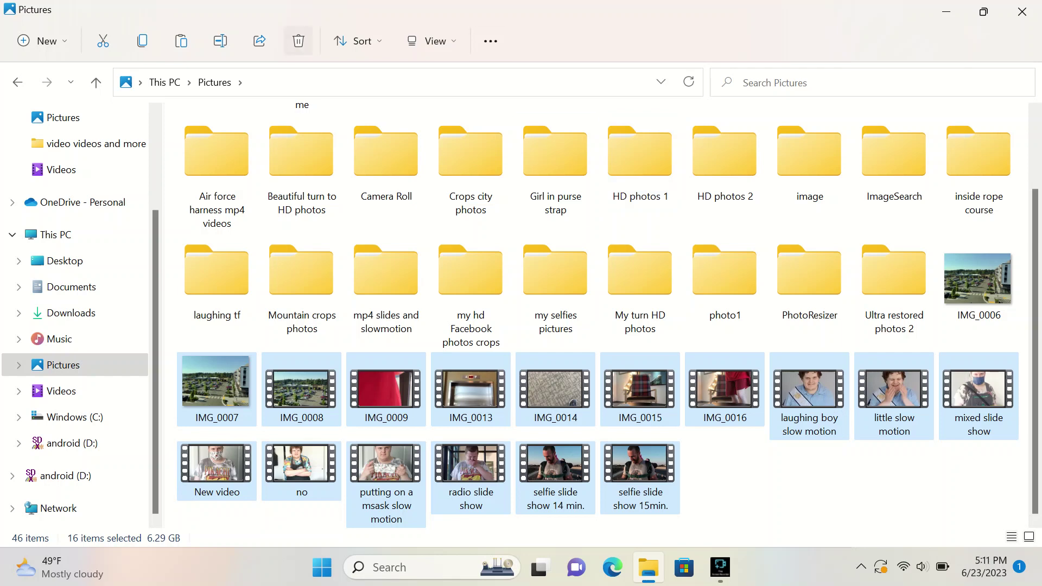
click(298, 40)
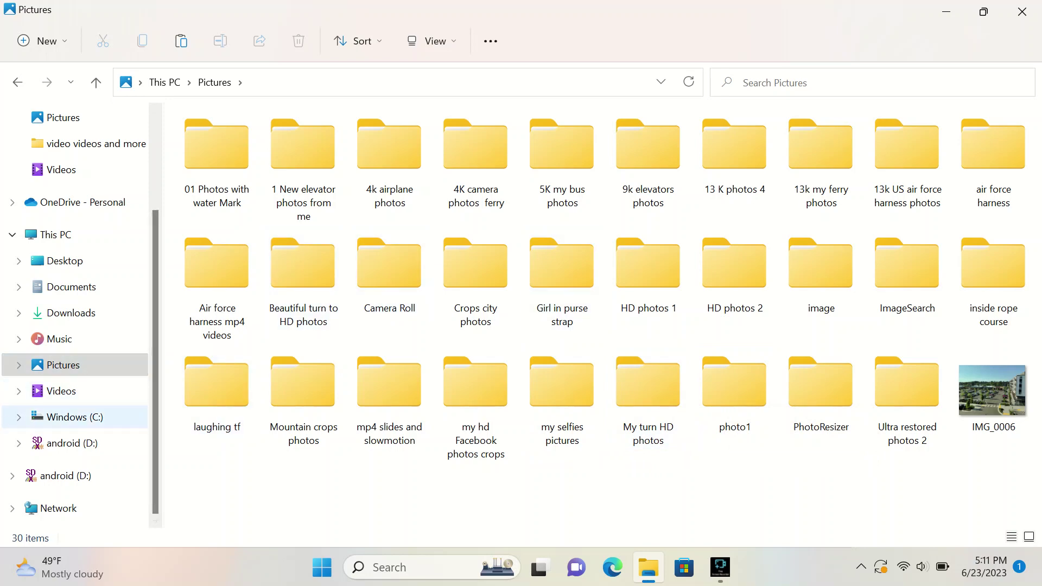
In Videos, delete the "video videos and more videos" and "ME ON FERRY AND MALL 2023" folders.
click(61, 391)
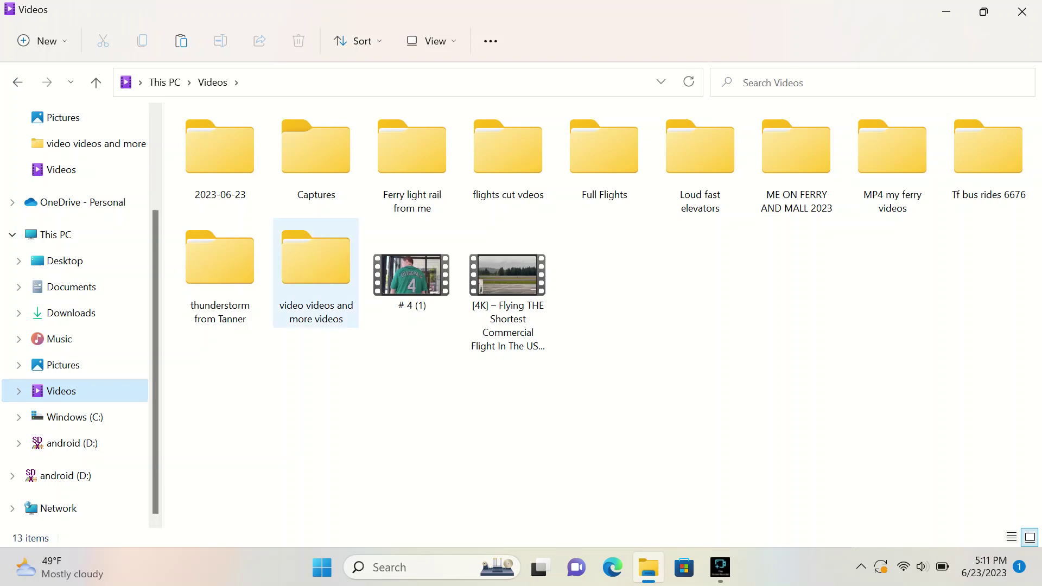
click(315, 271)
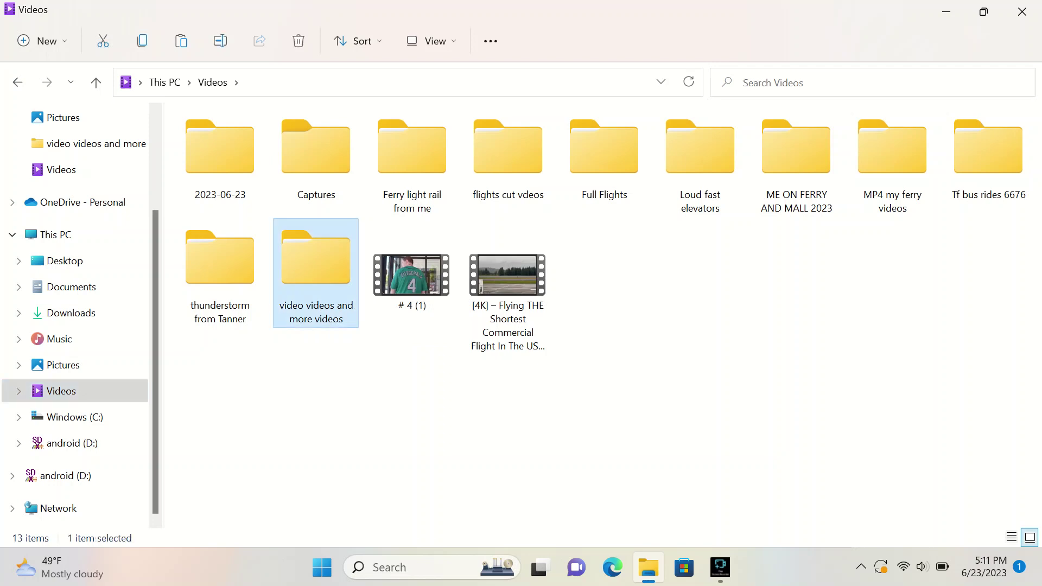
click(299, 41)
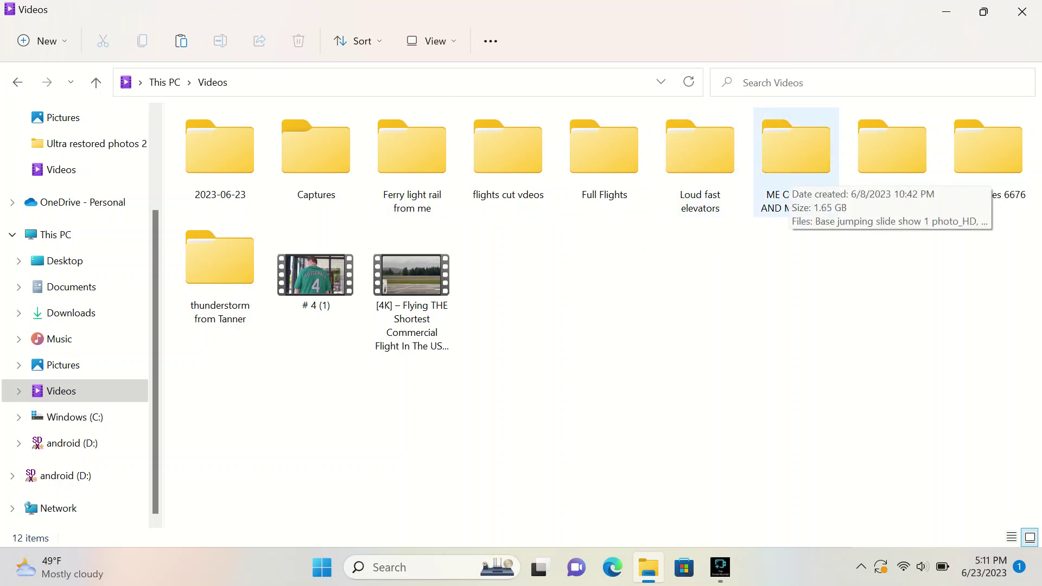
click(795, 157)
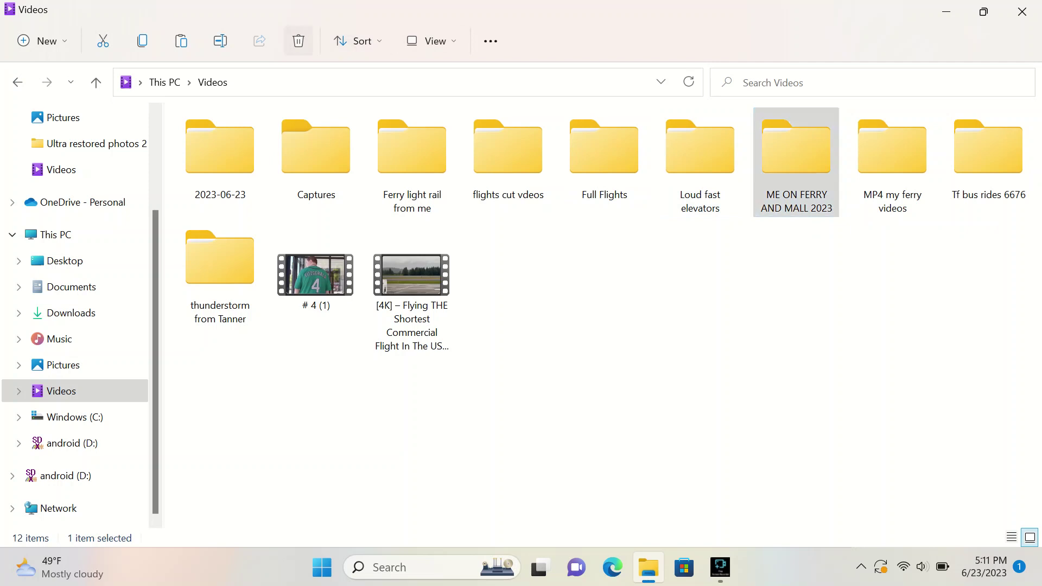
click(299, 40)
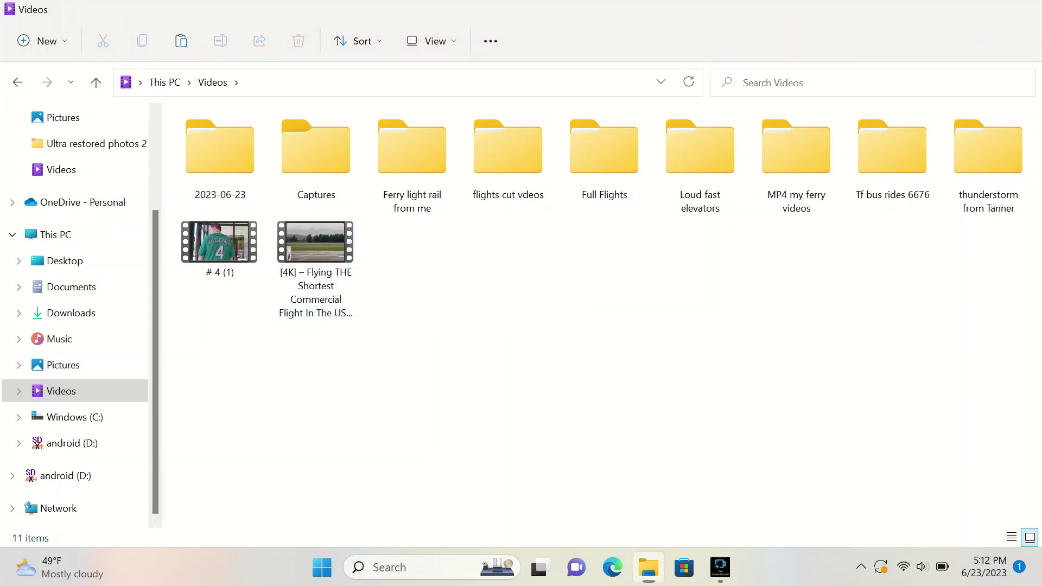
Show the desktop and empty the Recycle Bin, permanently deleting the removed pictures and videos.
key(super+d)
right_click(31, 33)
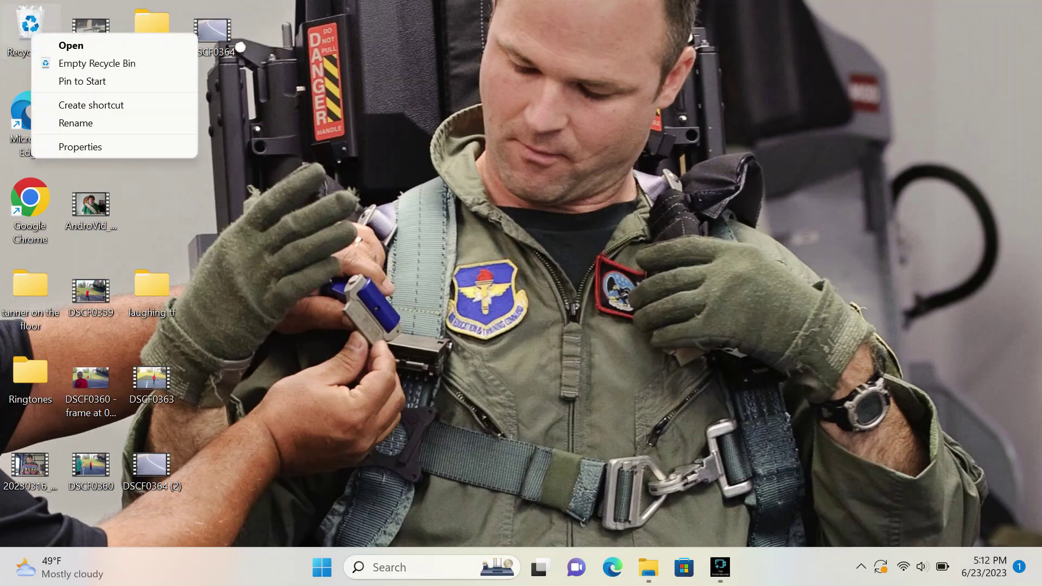
click(97, 63)
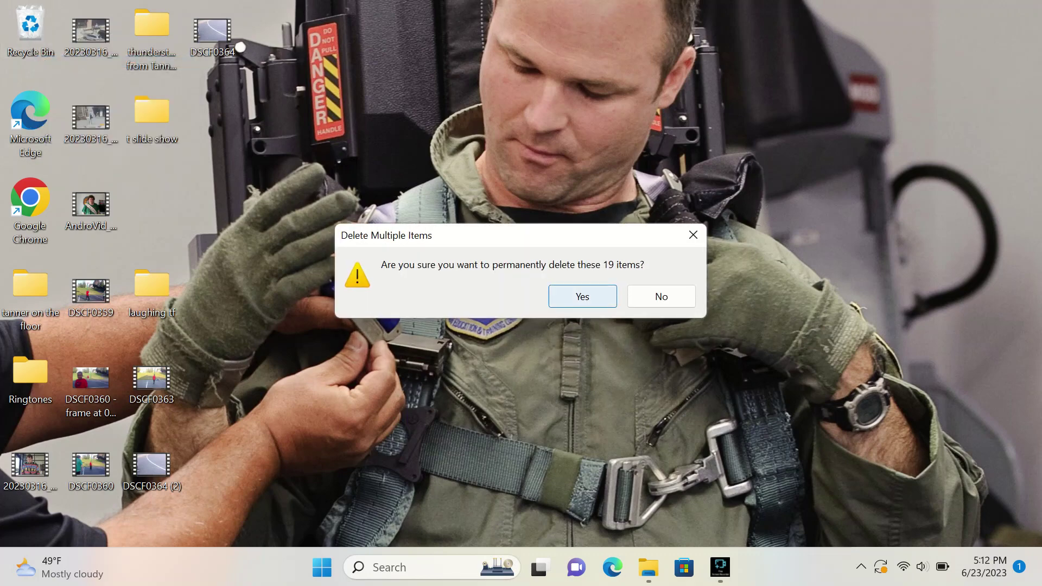
click(582, 296)
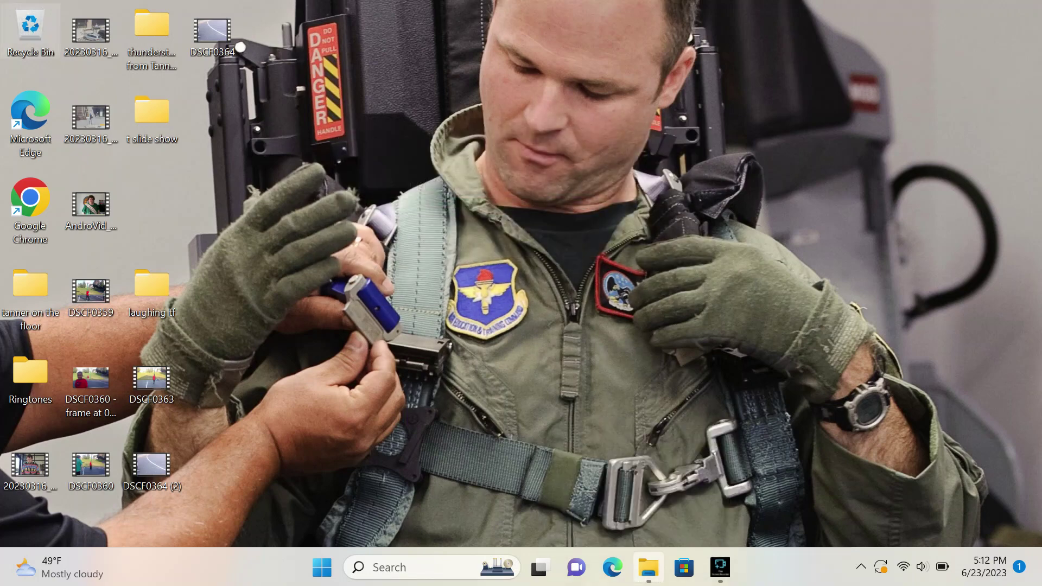
Return to File Explorer, check Downloads, and delete all loose files from Documents, from "18-03-36 - Trim" through the TELEMMGLPICT image, keeping the folders.
click(648, 567)
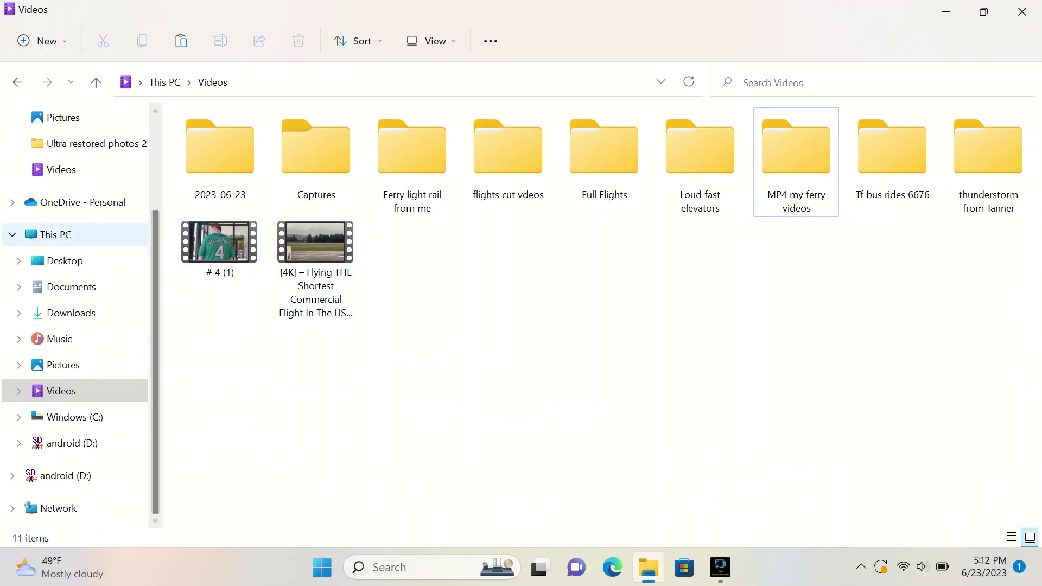
click(71, 287)
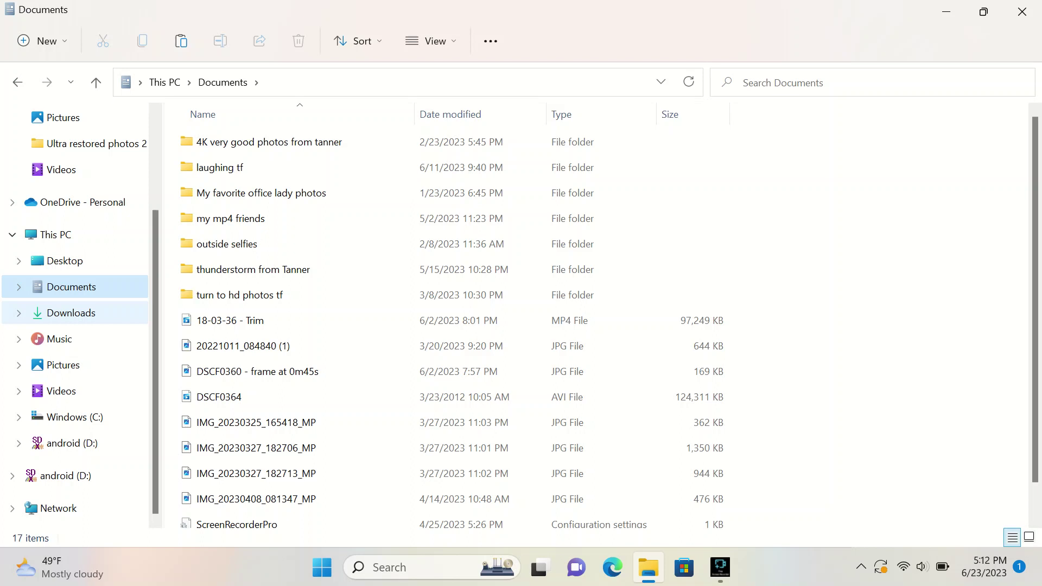
click(71, 313)
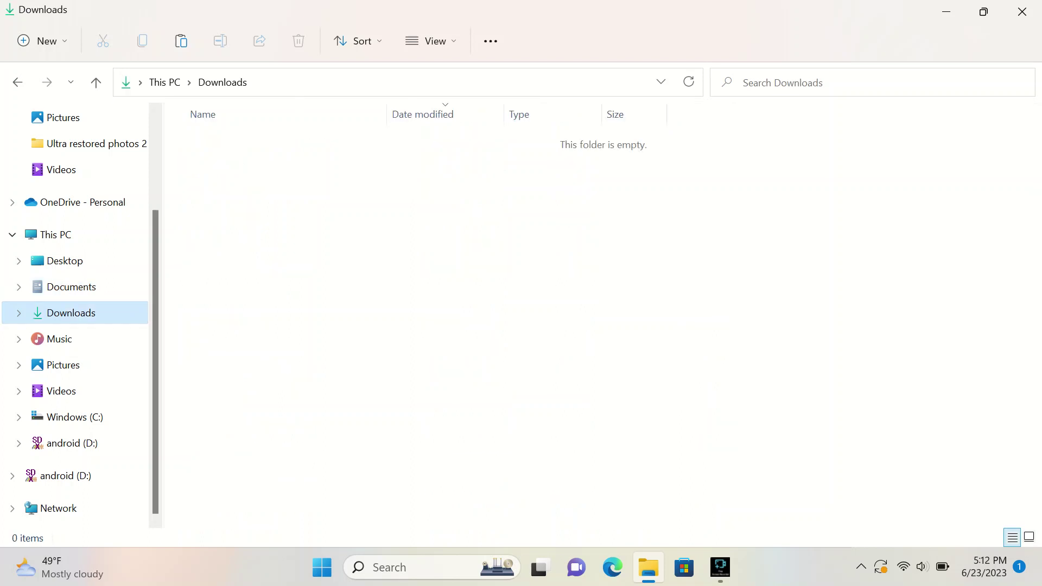
click(71, 287)
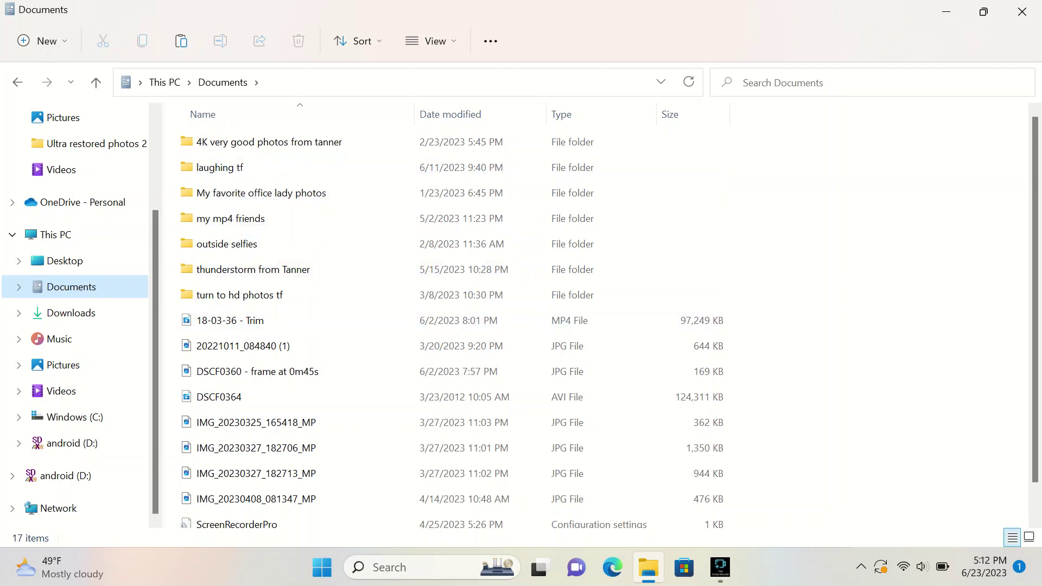
drag(171, 310, 225, 535)
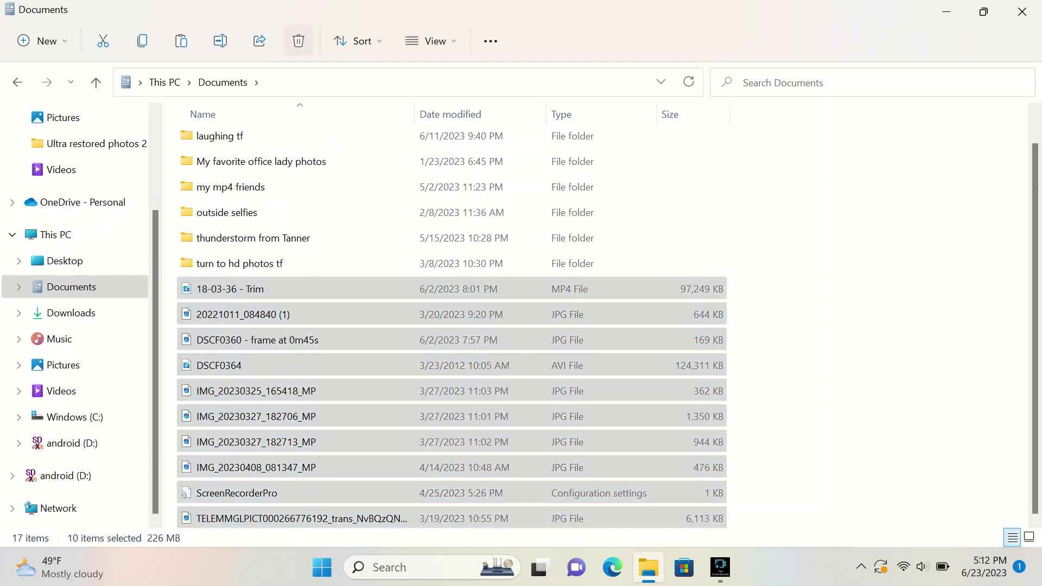
click(297, 40)
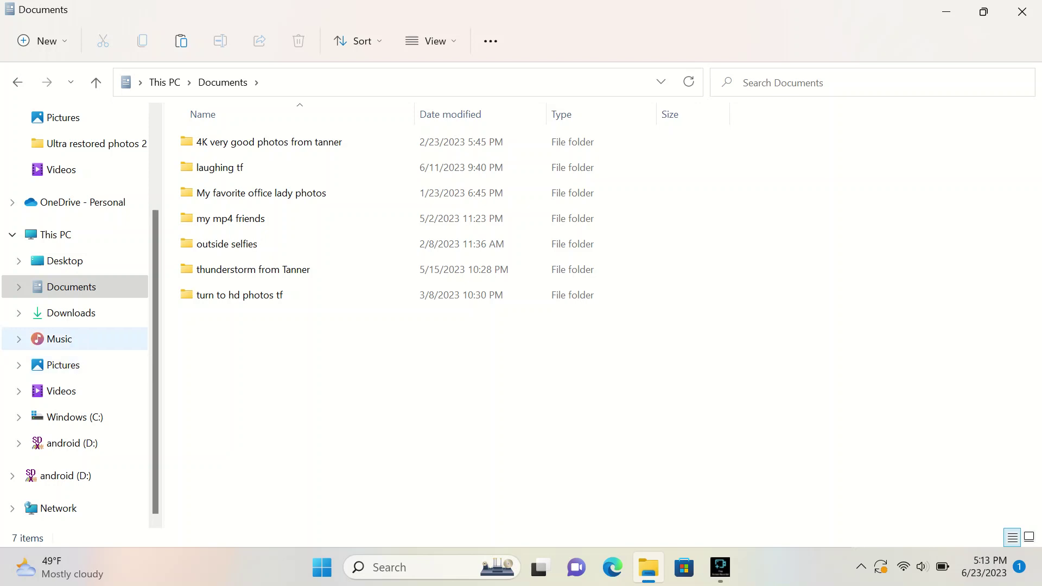
Delete the "Loud jets from me" folder from Music.
click(59, 338)
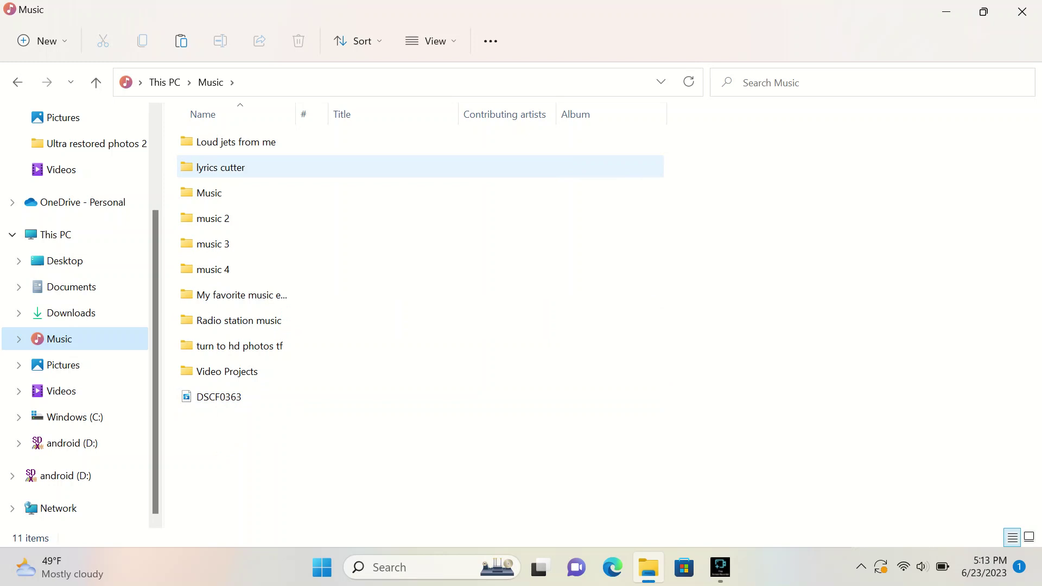
click(236, 141)
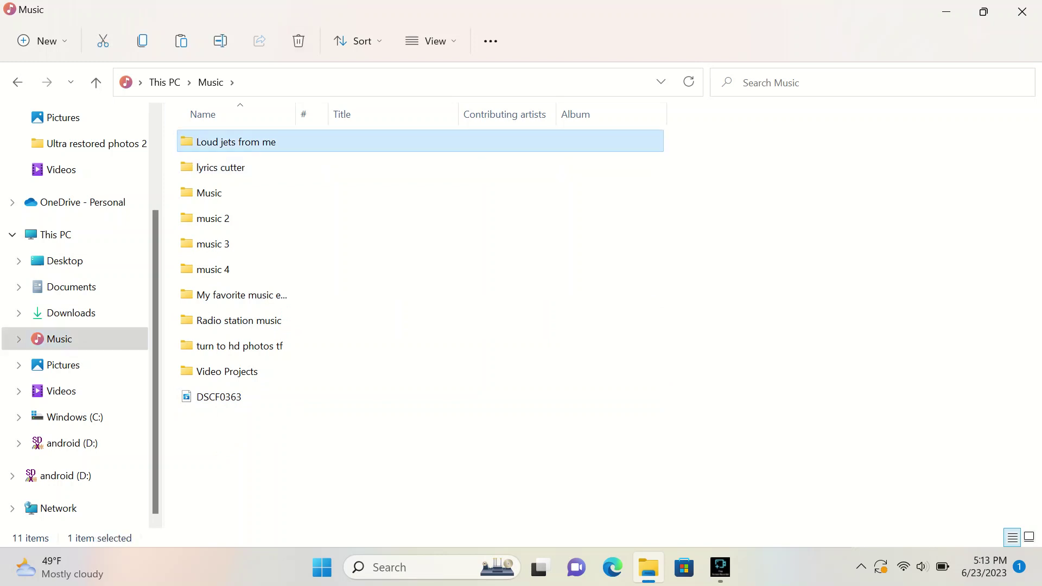
click(299, 41)
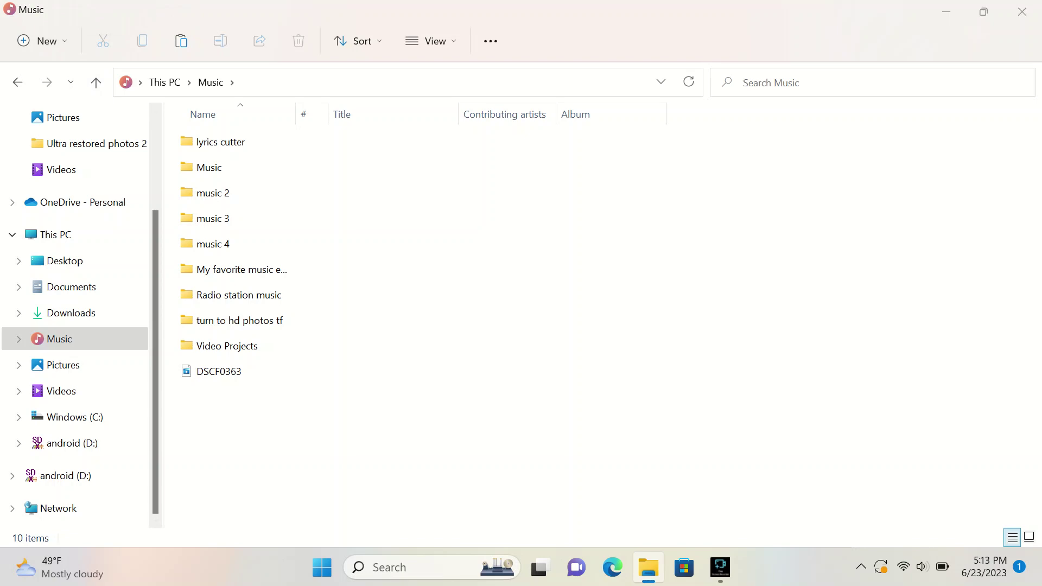
Show the desktop and empty the Recycle Bin again, permanently deleting the items removed from Documents and Music.
key(super+d)
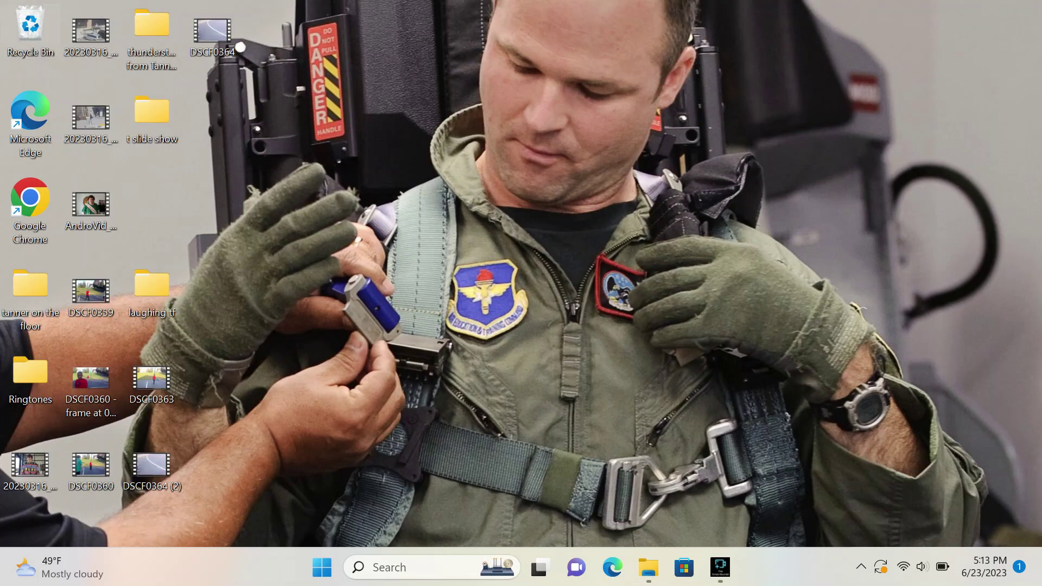
right_click(30, 23)
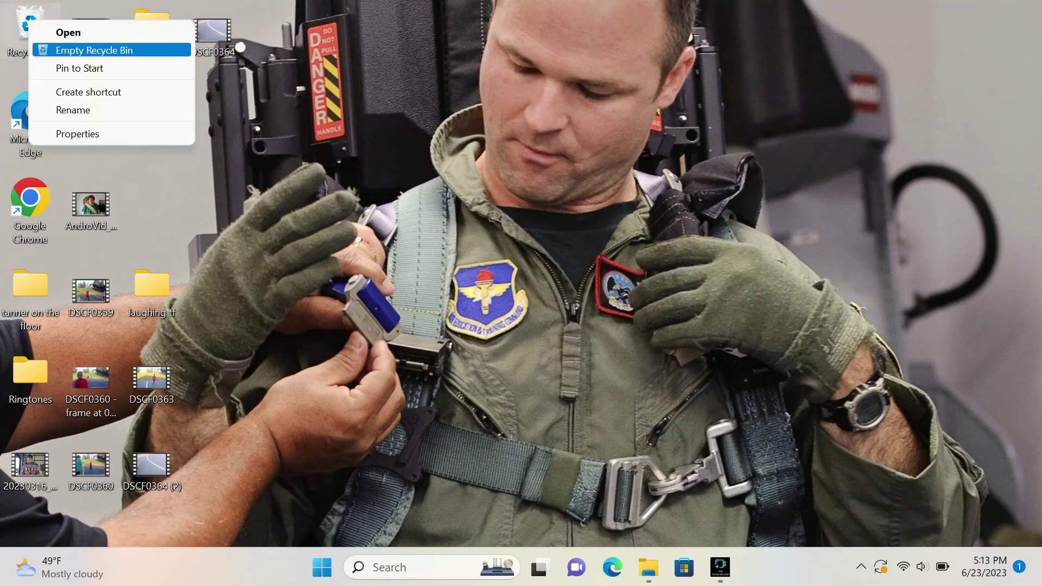
click(81, 49)
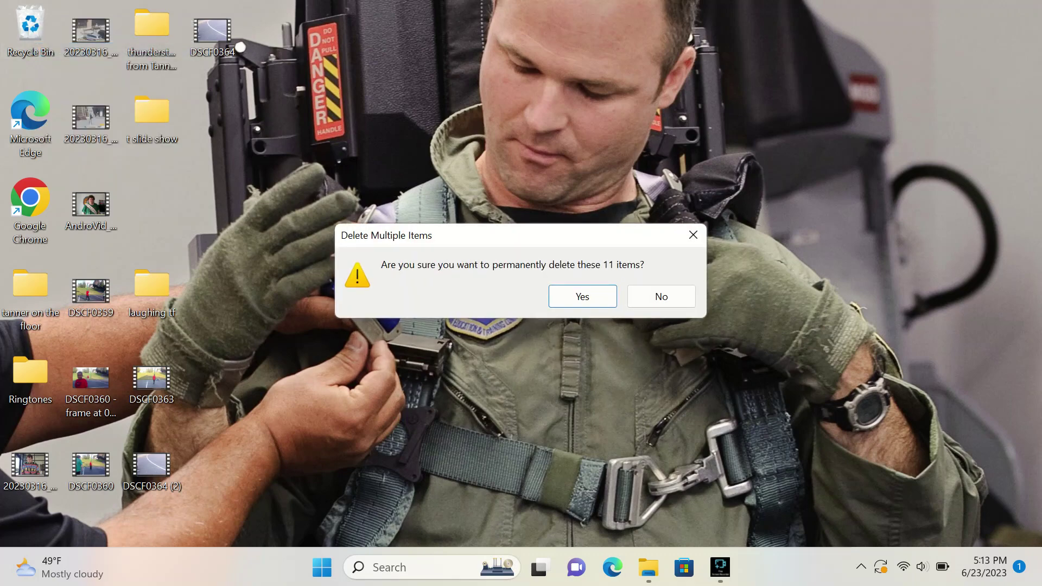
key(Return)
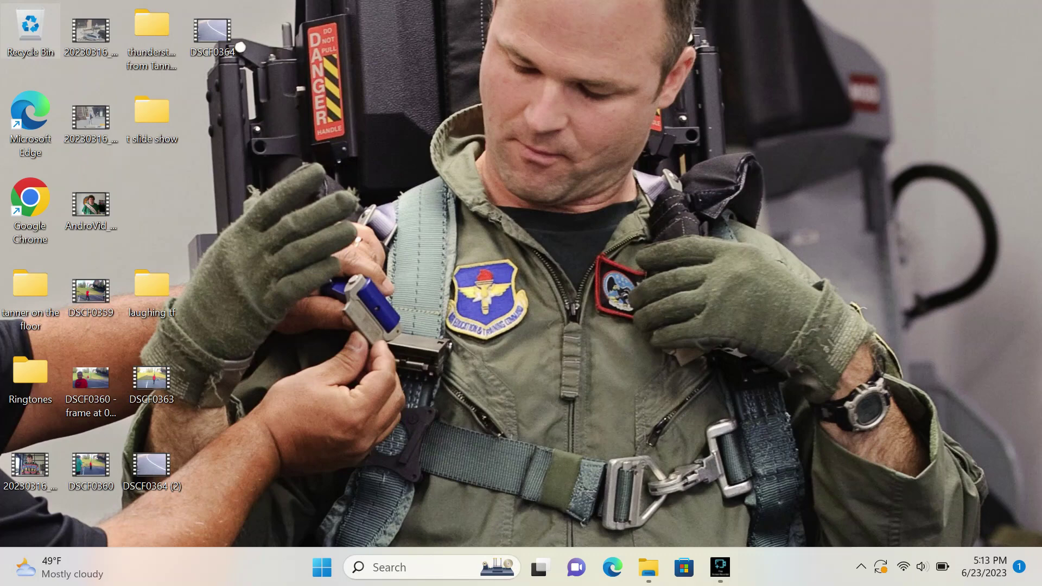
Return to File Explorer and open the android (D:) drive from This PC.
click(648, 567)
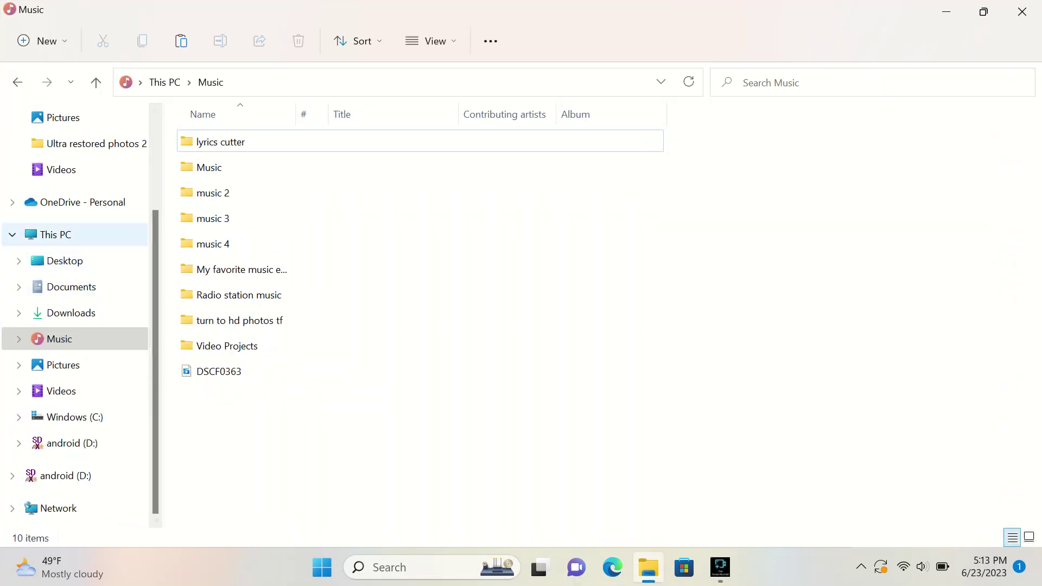
click(56, 234)
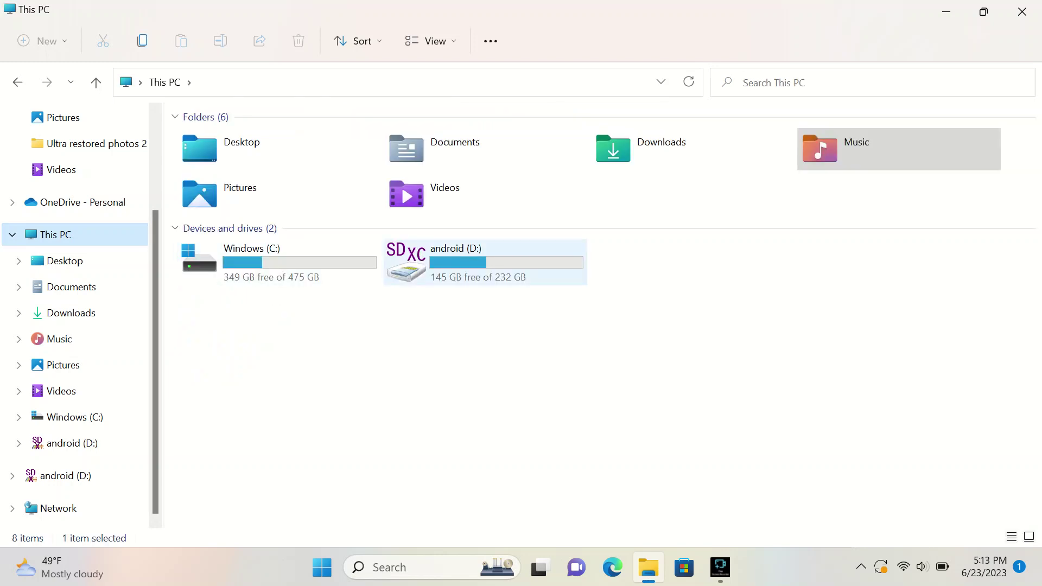
double_click(458, 262)
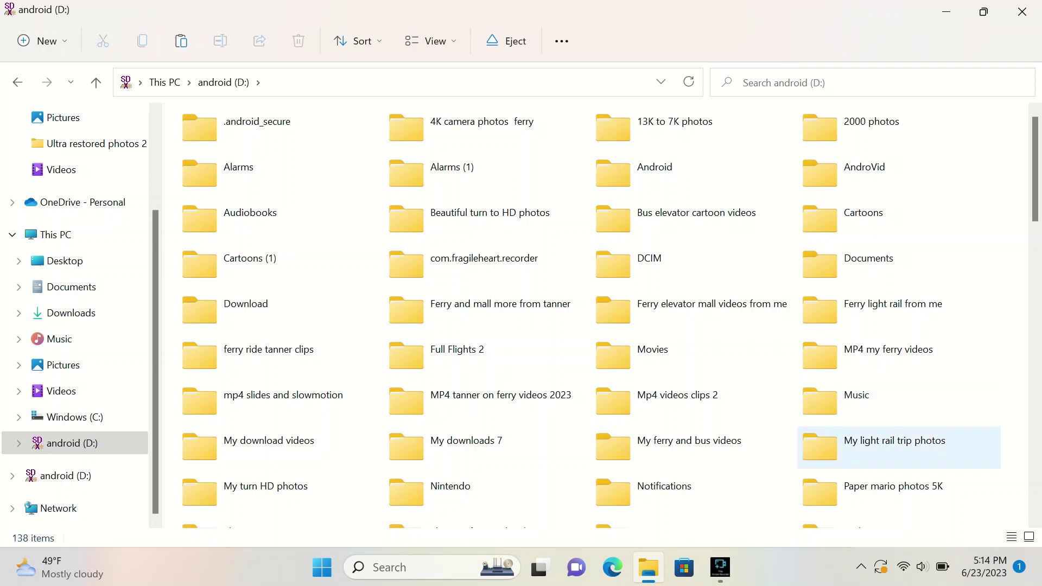
Copy the "My light rail trip photos" folder from the android (D:) drive into the PC's Pictures folder.
mouse_move(845, 455)
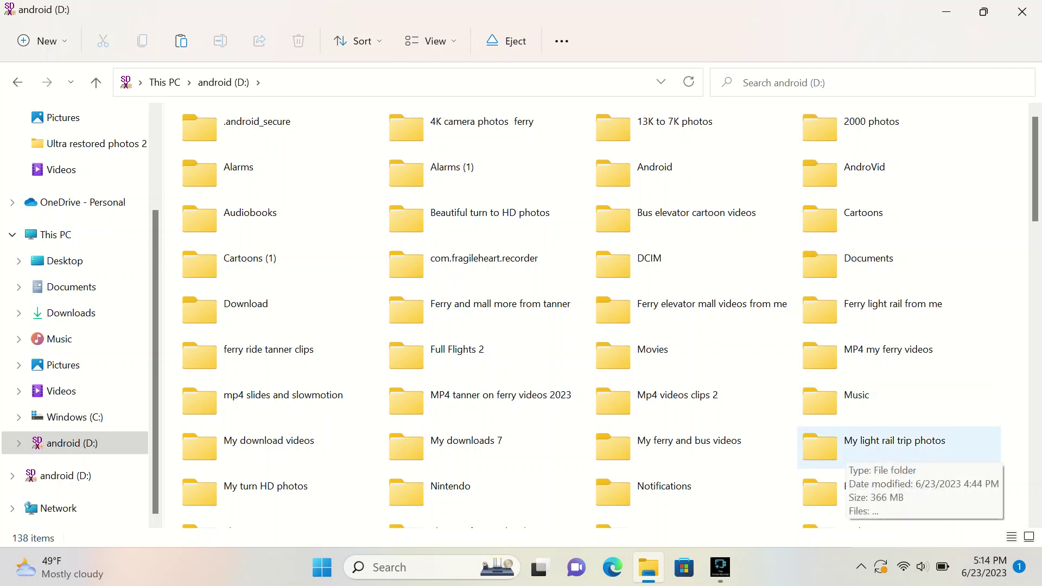
click(844, 455)
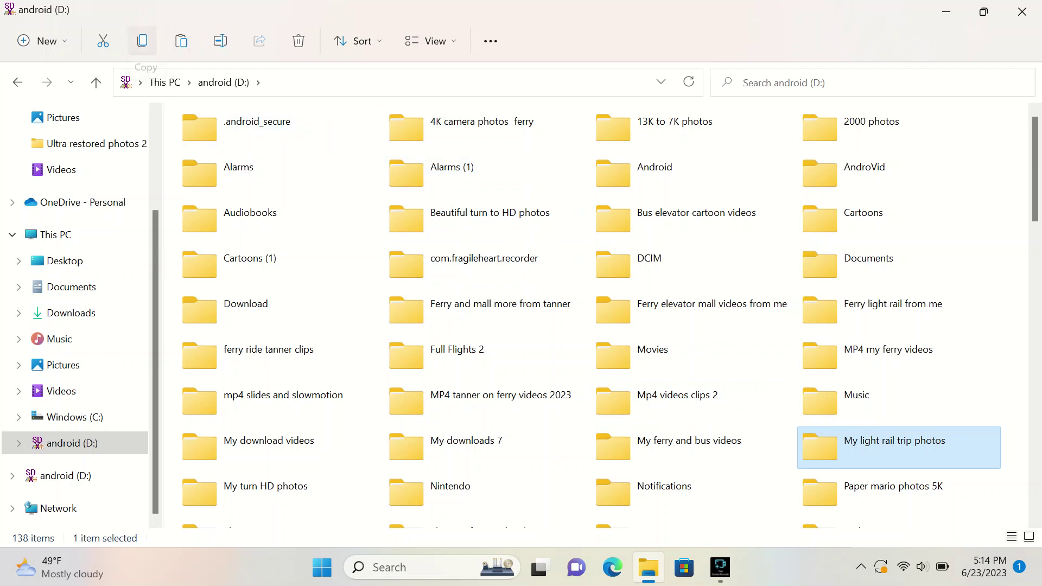
click(142, 41)
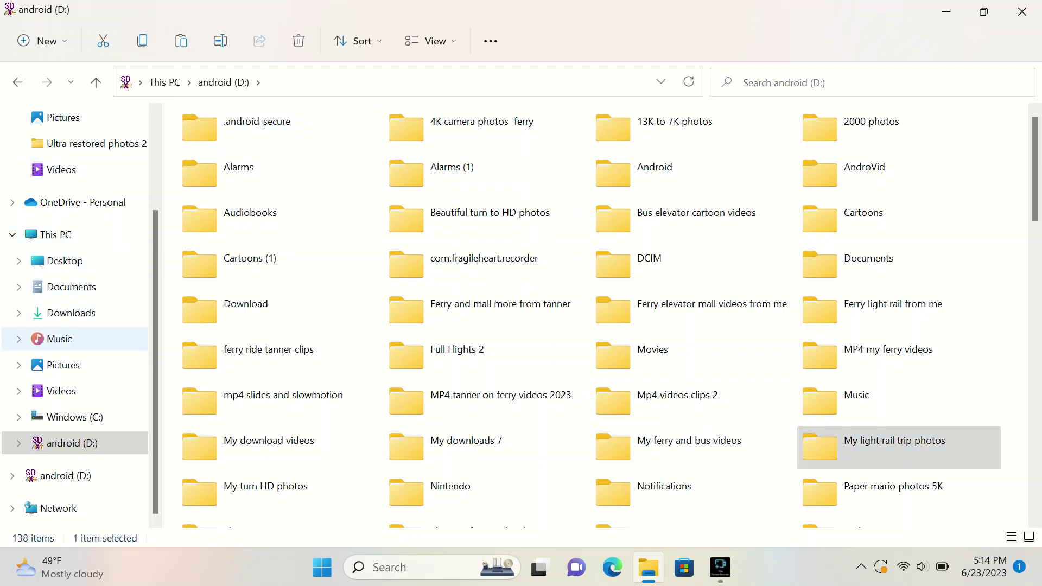
click(63, 365)
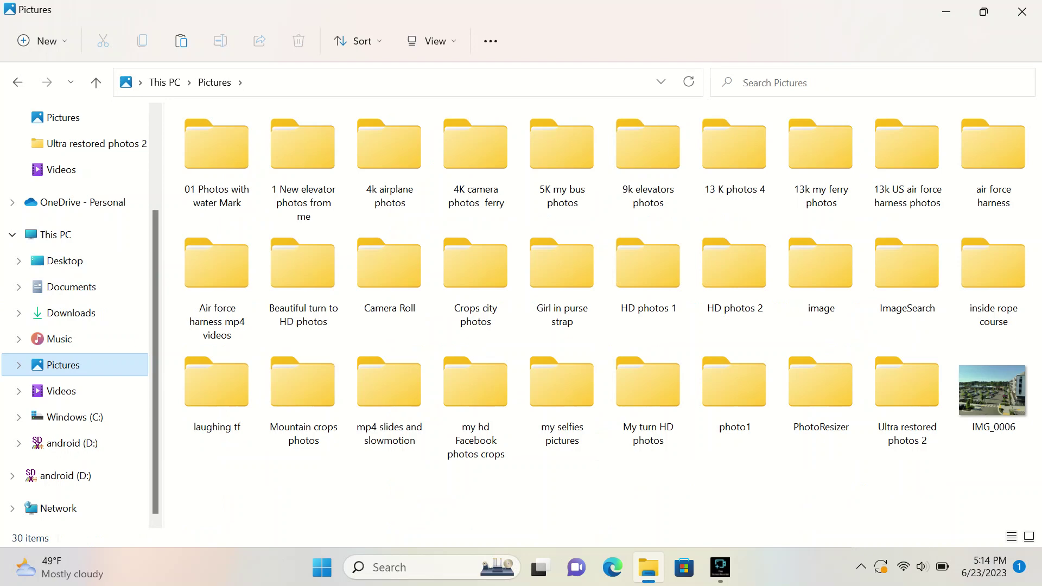
click(182, 40)
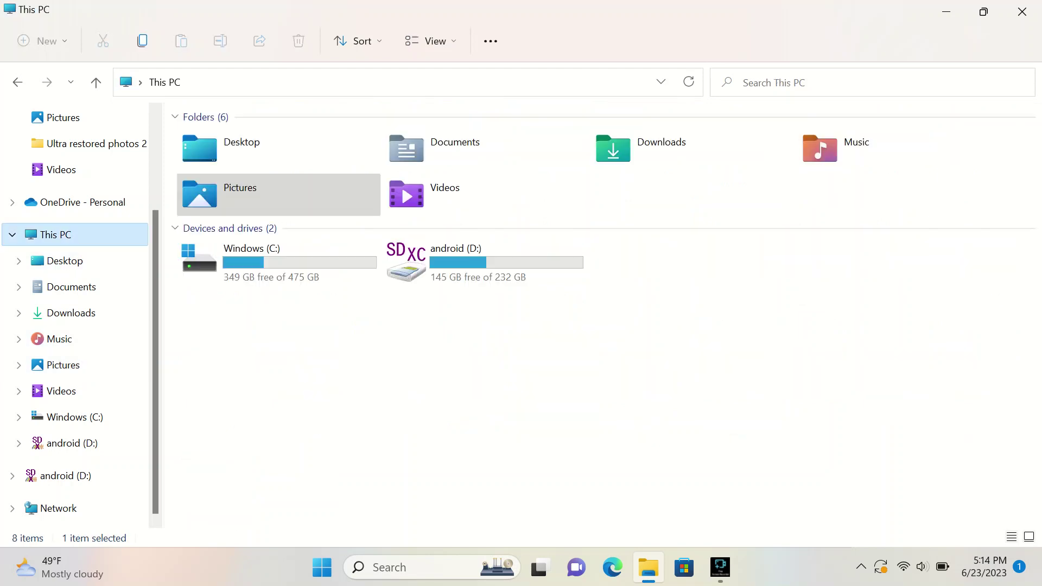
Reopen the android (D:) drive and copy its "My download videos" folder into the PC's Videos folder.
click(456, 260)
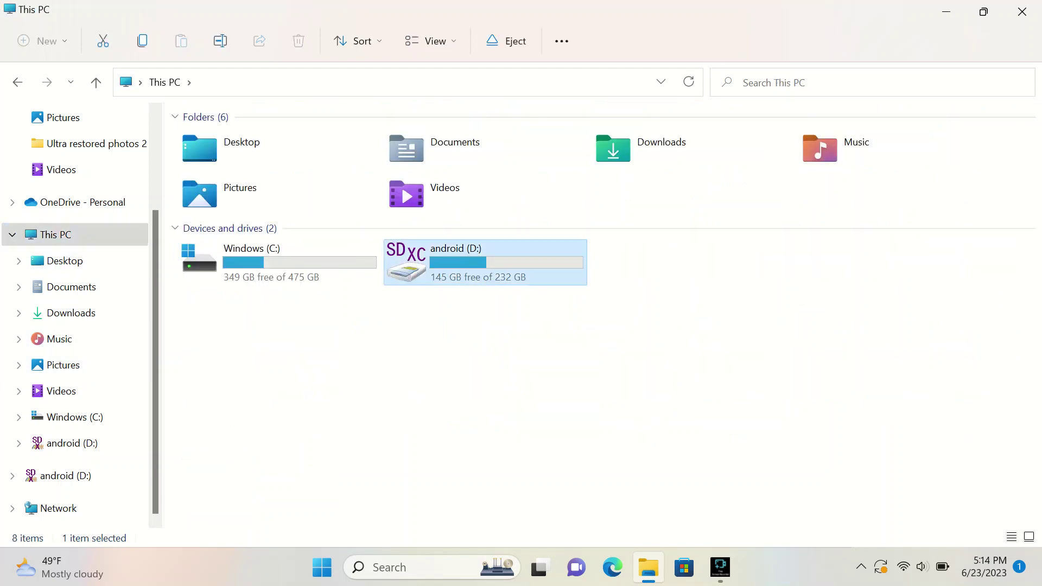
key(Return)
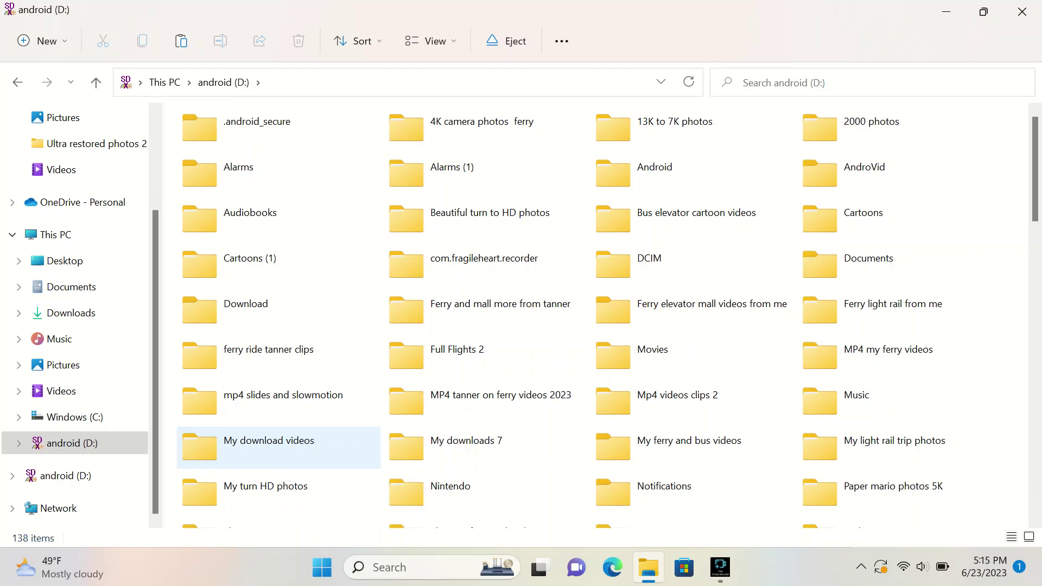
click(280, 448)
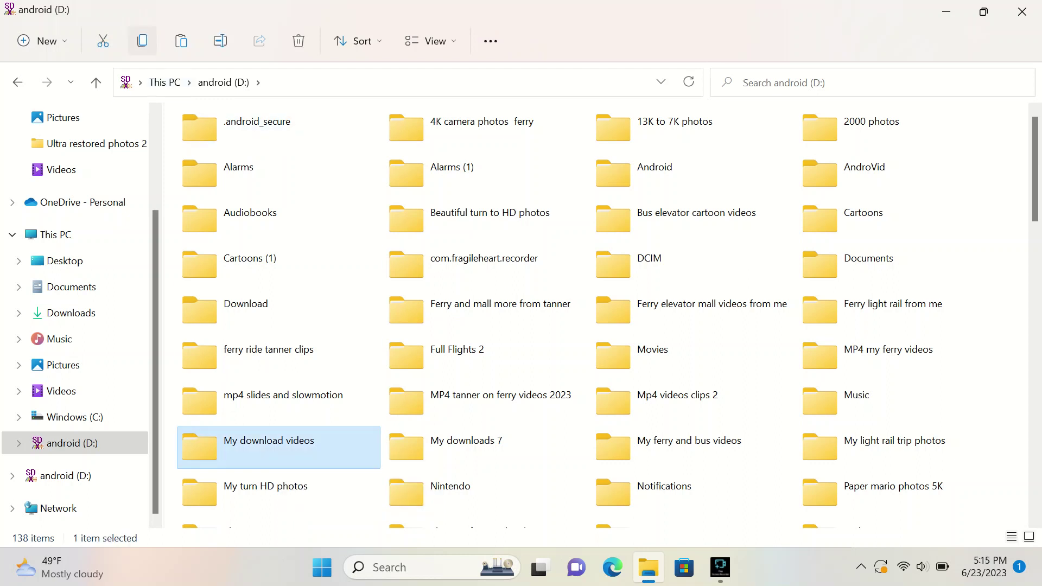
click(142, 40)
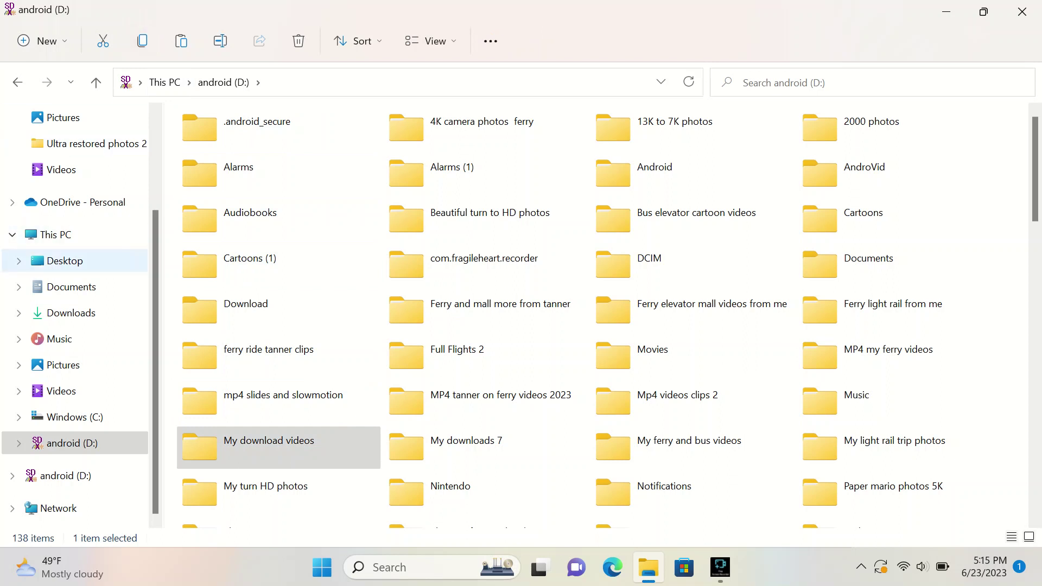
click(60, 390)
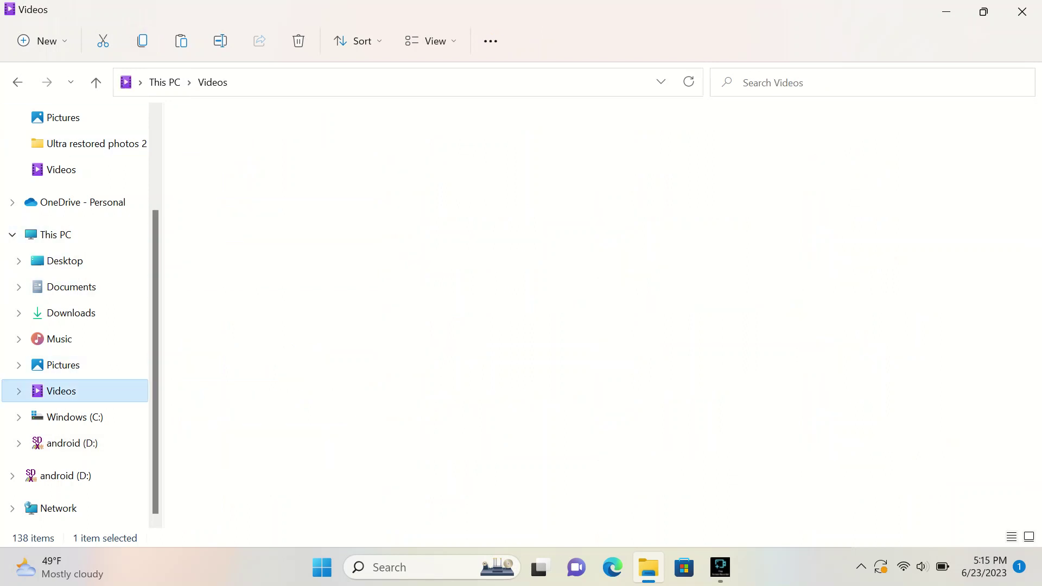
click(181, 41)
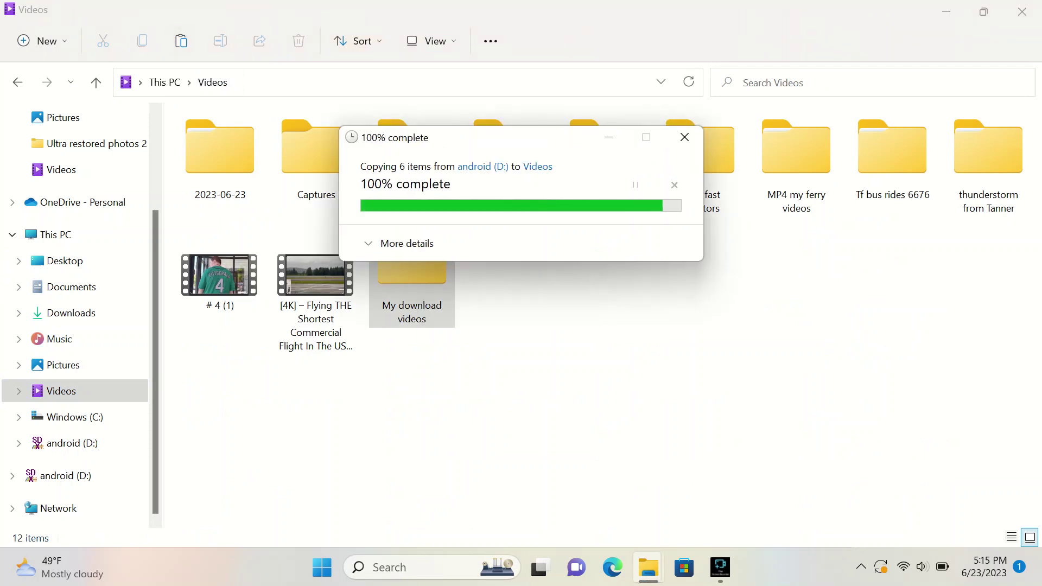
Copy the "Paper mario photos 5K" folder from the android (D:) drive into Pictures.
click(73, 443)
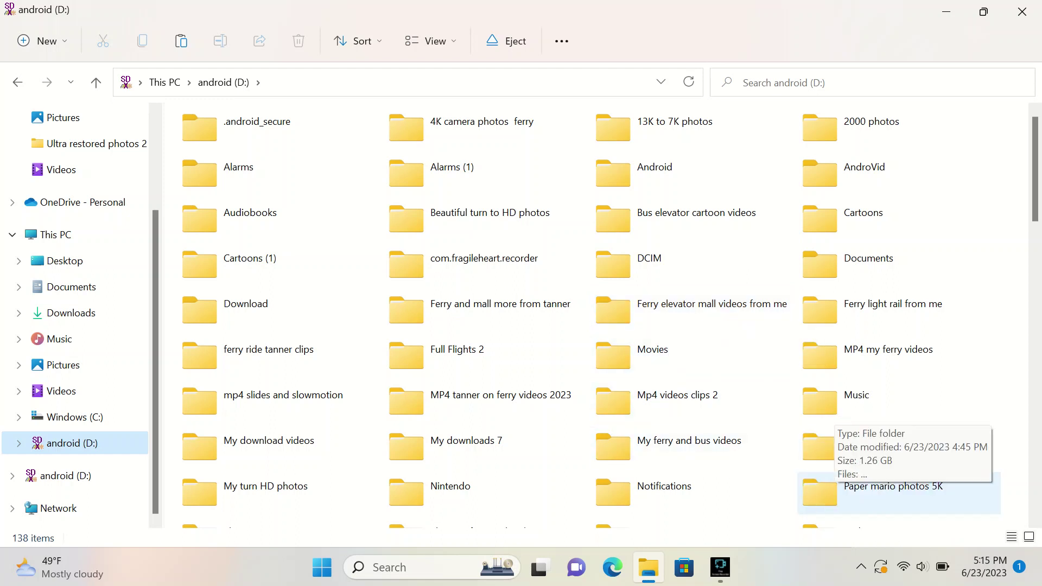
click(868, 493)
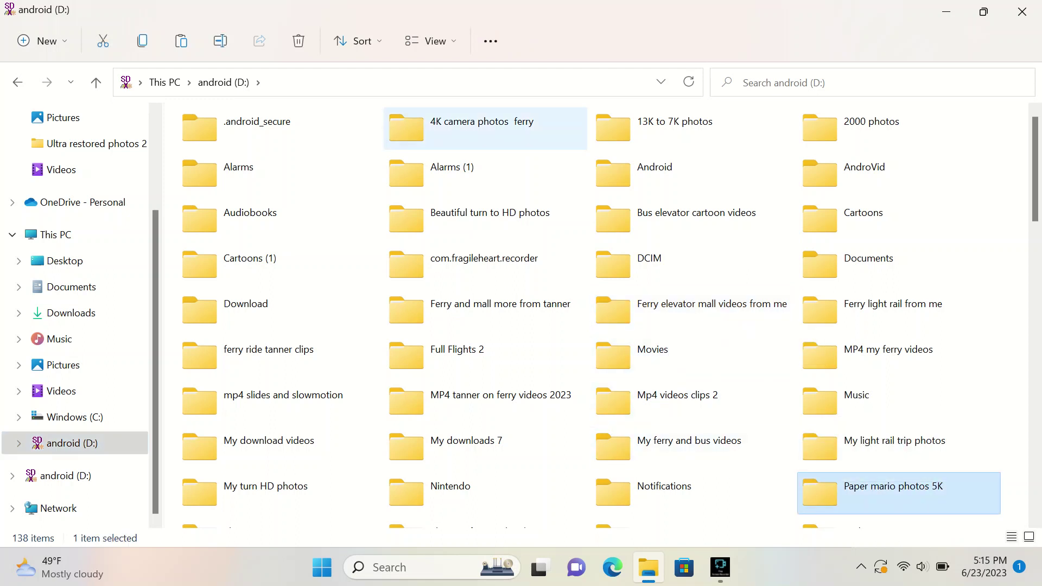
click(142, 40)
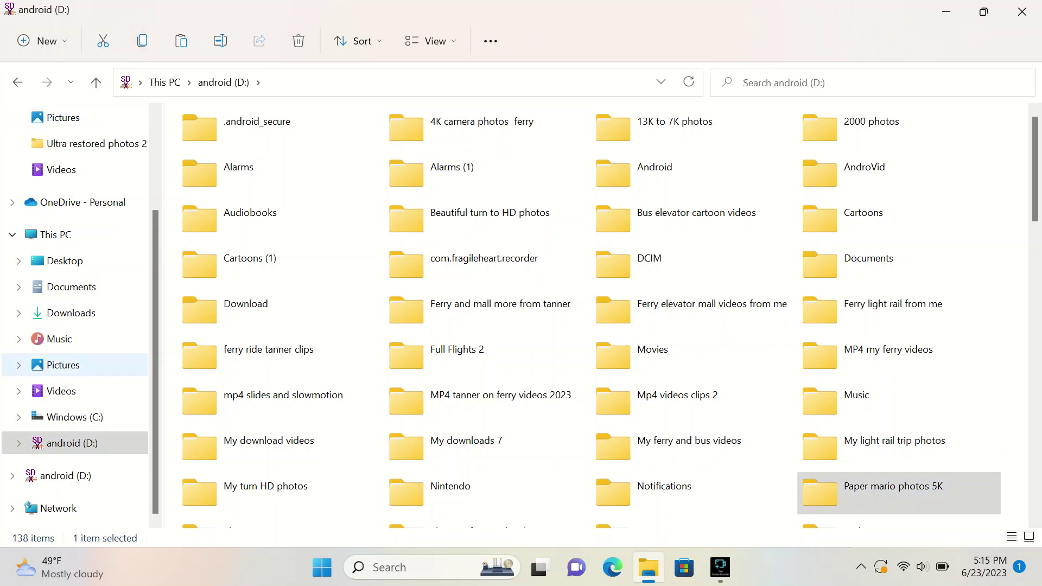
click(63, 364)
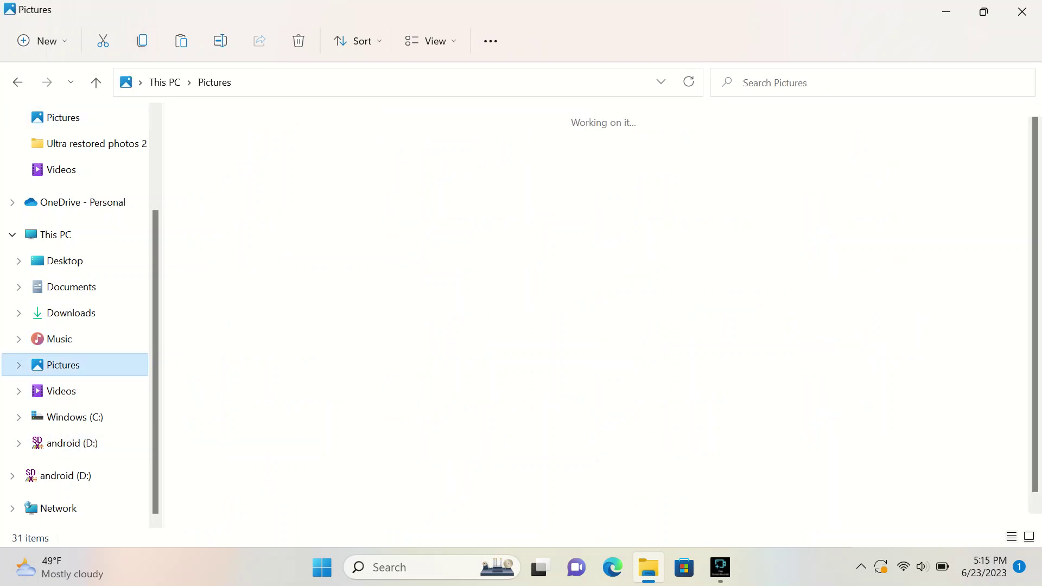
click(181, 41)
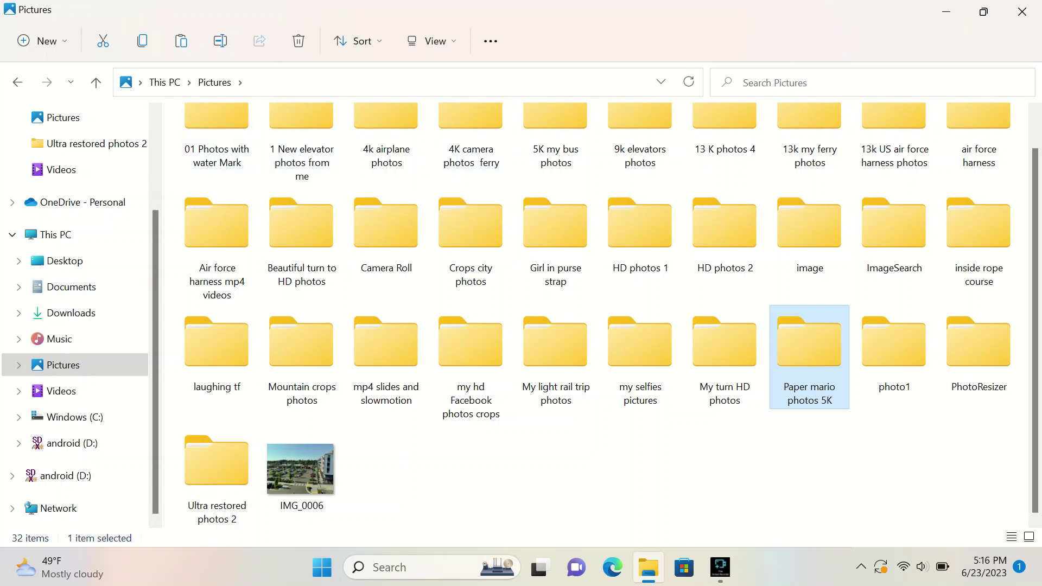
Return to the android (D:) drive through This PC and copy the "Alarms (1)" folder into Videos.
click(55, 234)
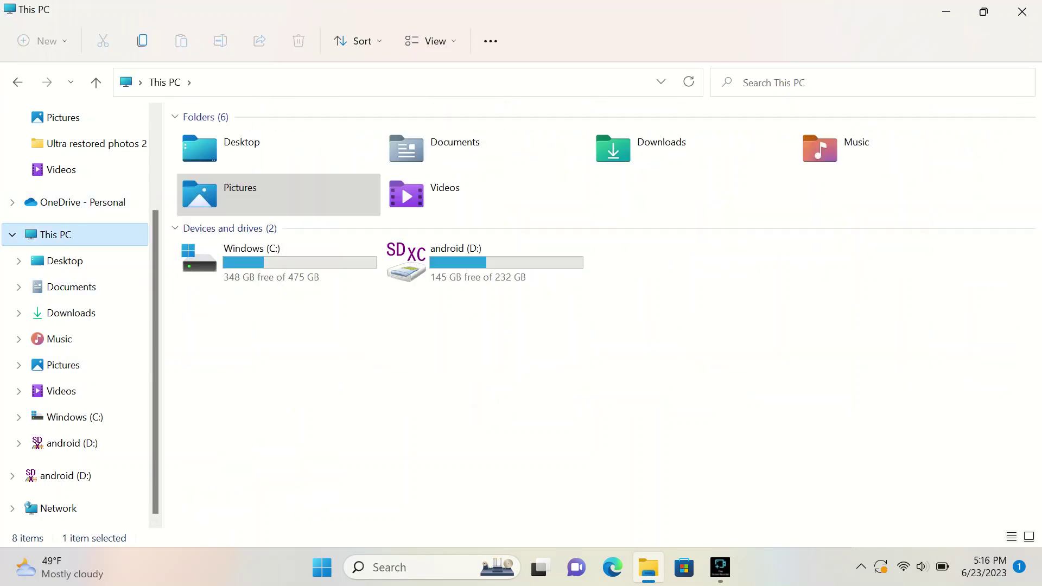
double_click(461, 262)
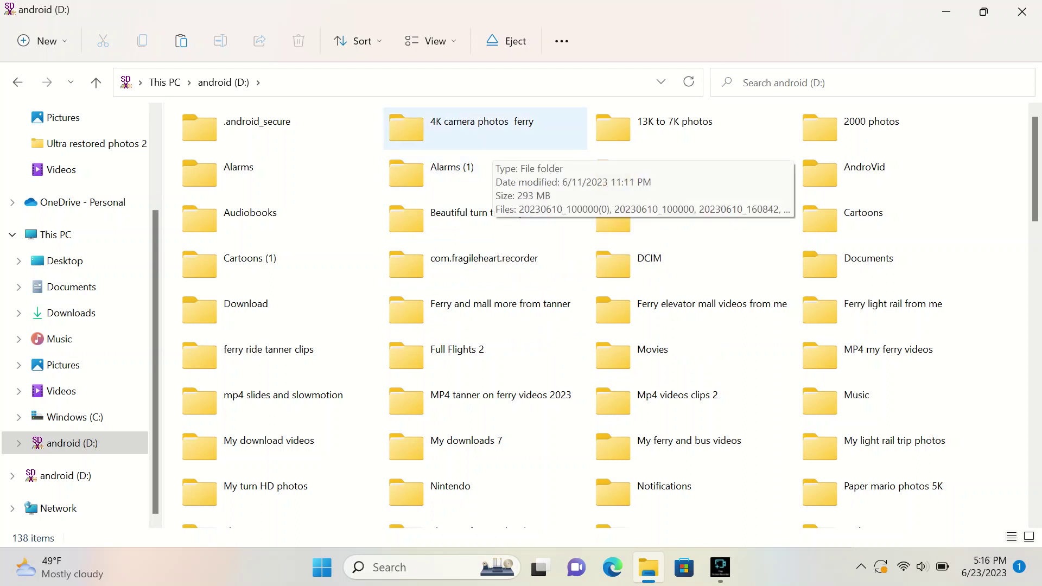
click(461, 174)
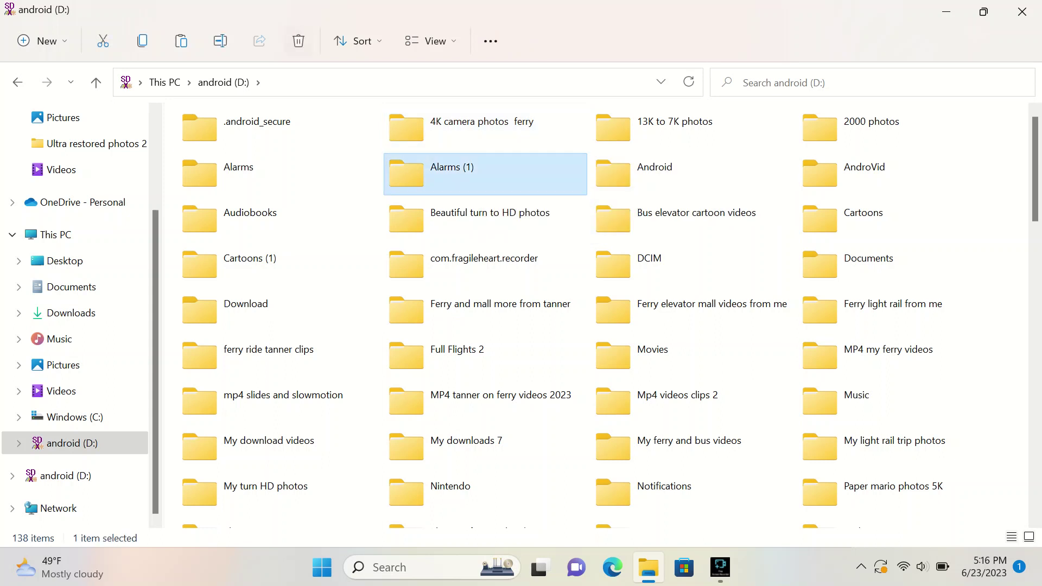
click(142, 41)
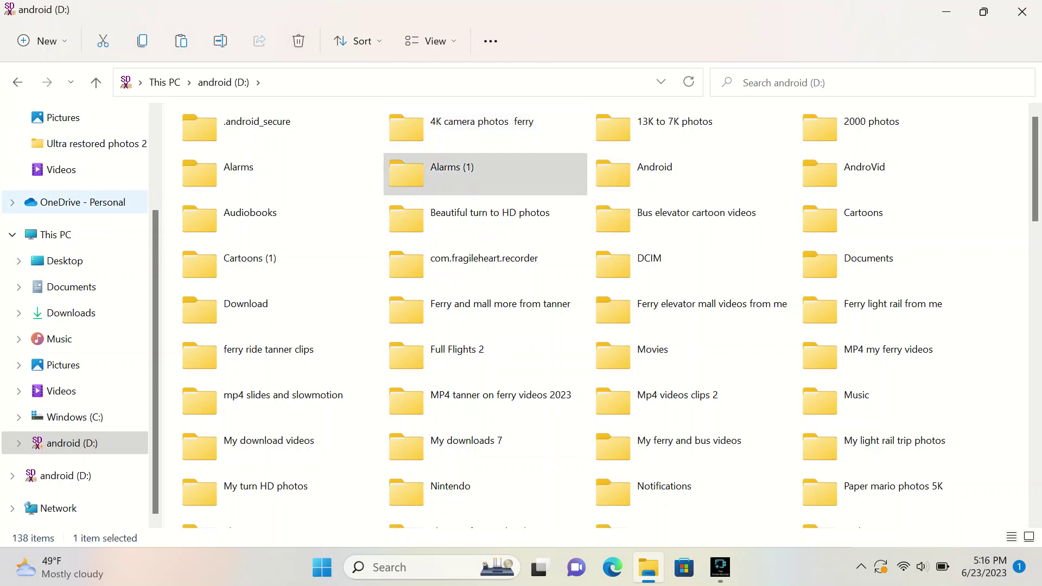
click(61, 390)
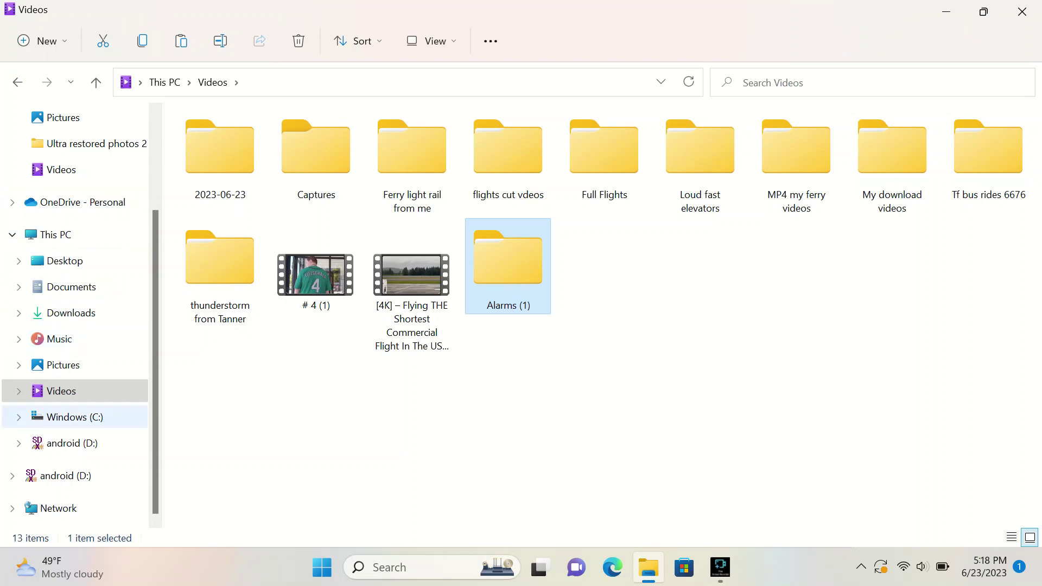
Copy the "Mp4 videos clips 2" folder from the android (D:) drive into Videos.
click(68, 443)
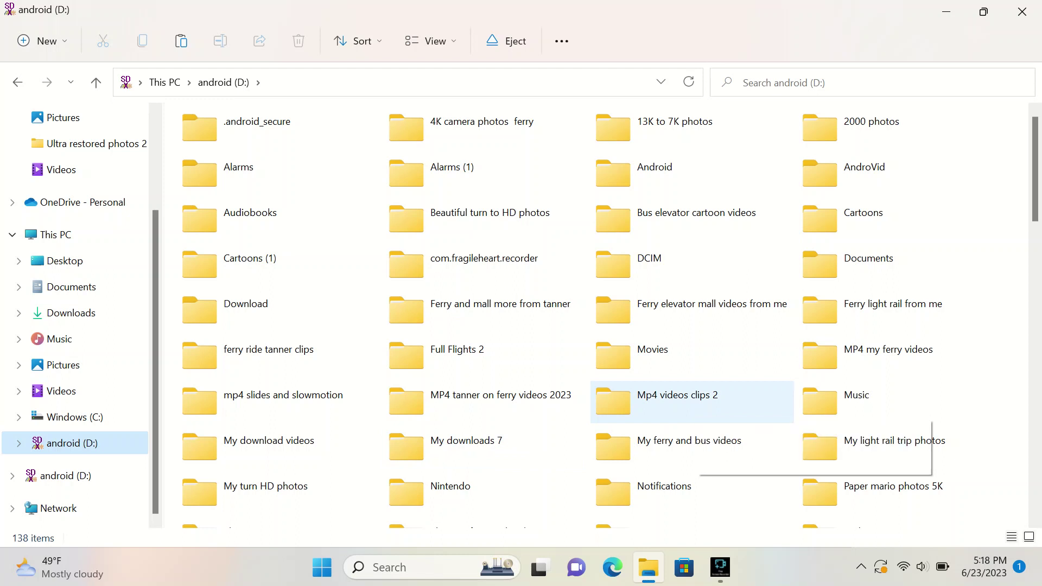
click(689, 404)
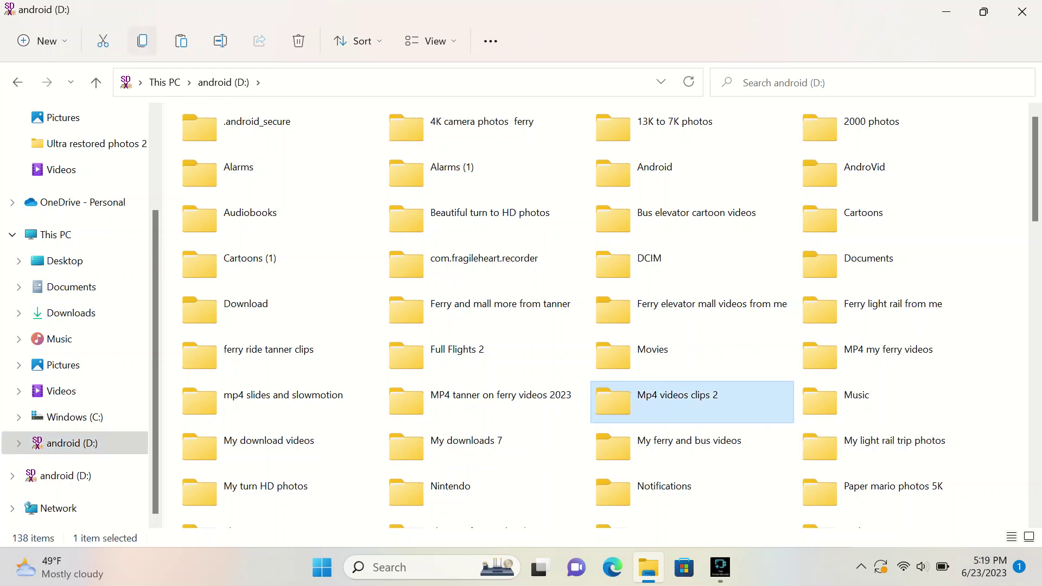
click(142, 41)
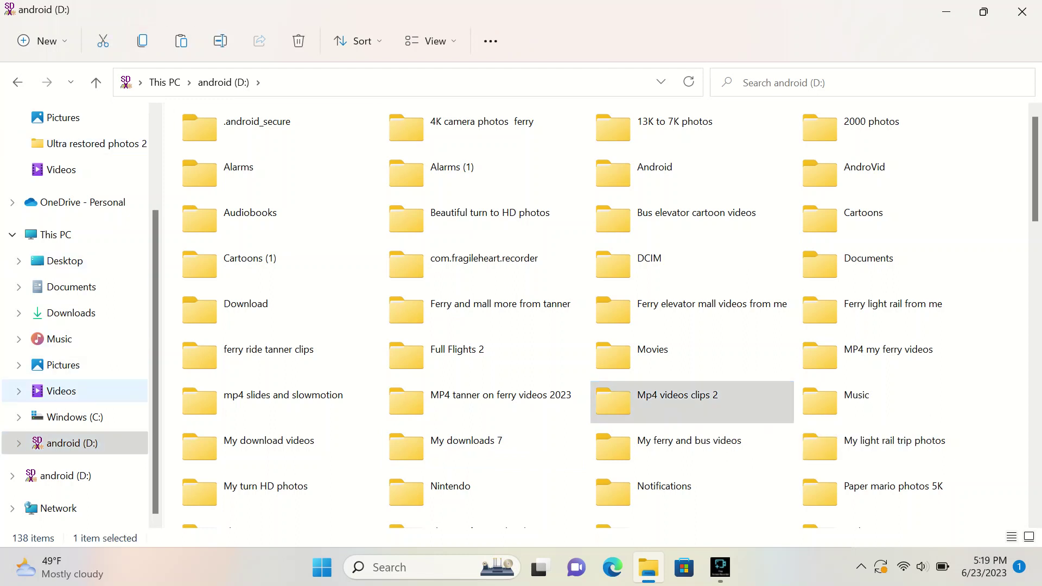
click(61, 390)
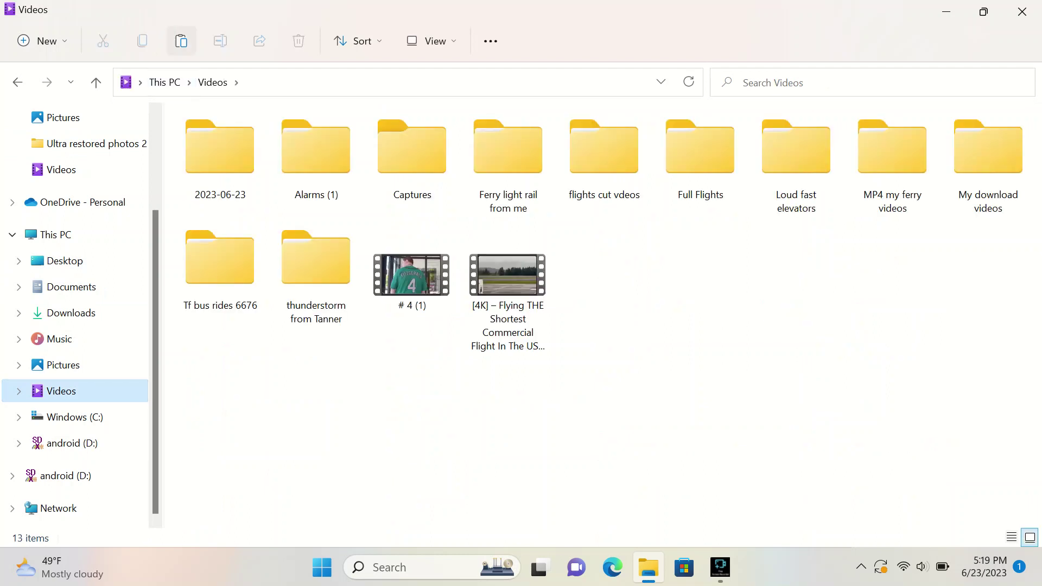
click(181, 41)
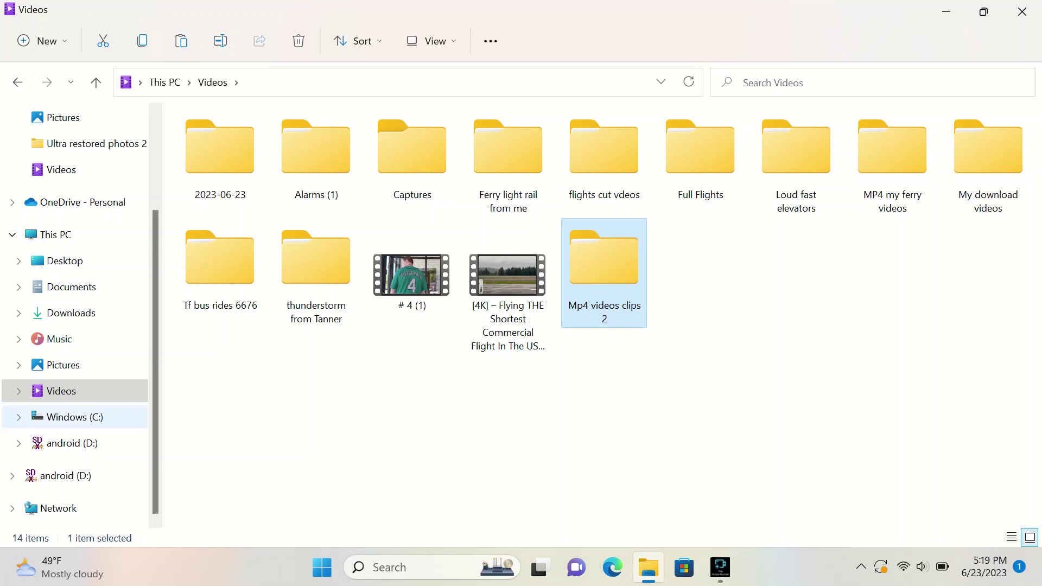
Find the "Ultra turn to hd photos" folder on the android (D:) drive and copy it into Pictures.
click(65, 442)
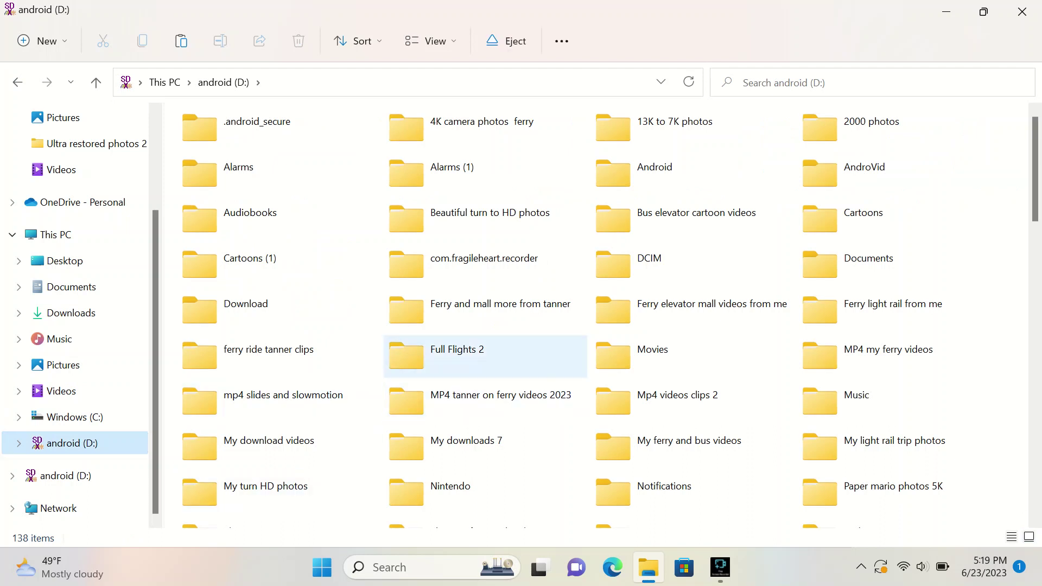
mouse_move(477, 318)
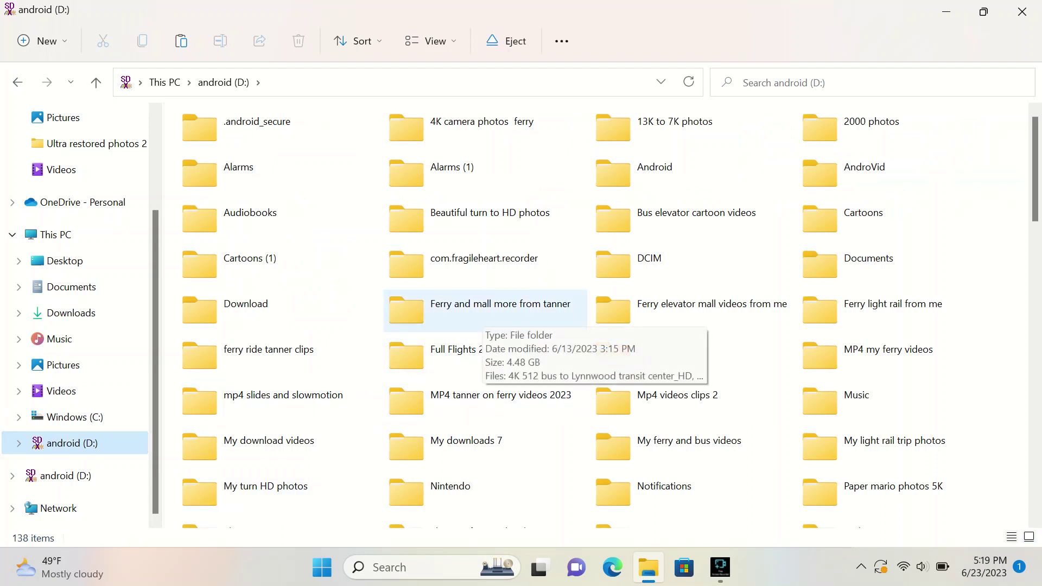
scroll(432, 395, down, 3)
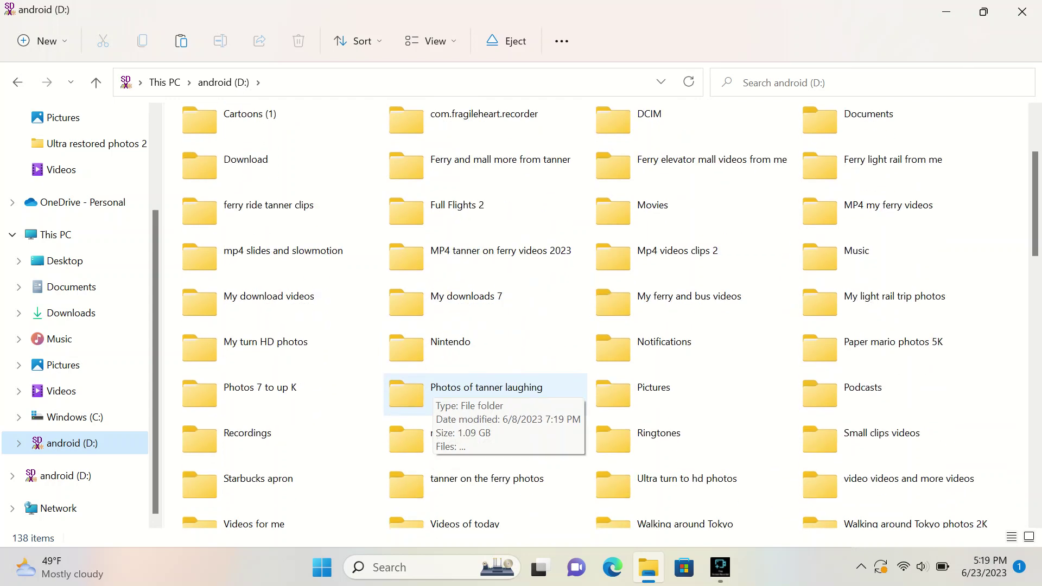
mouse_move(352, 388)
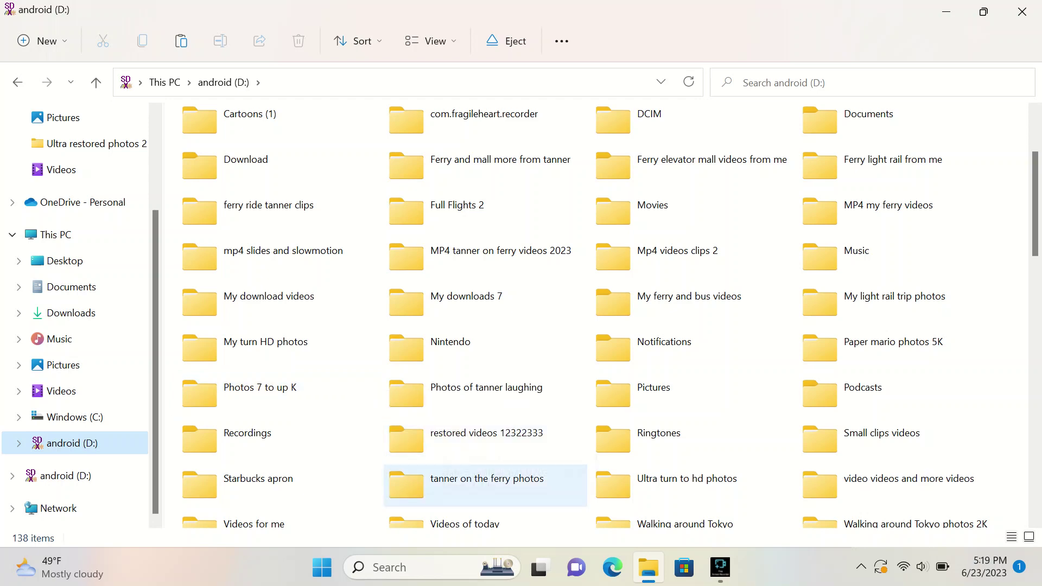
mouse_move(613, 483)
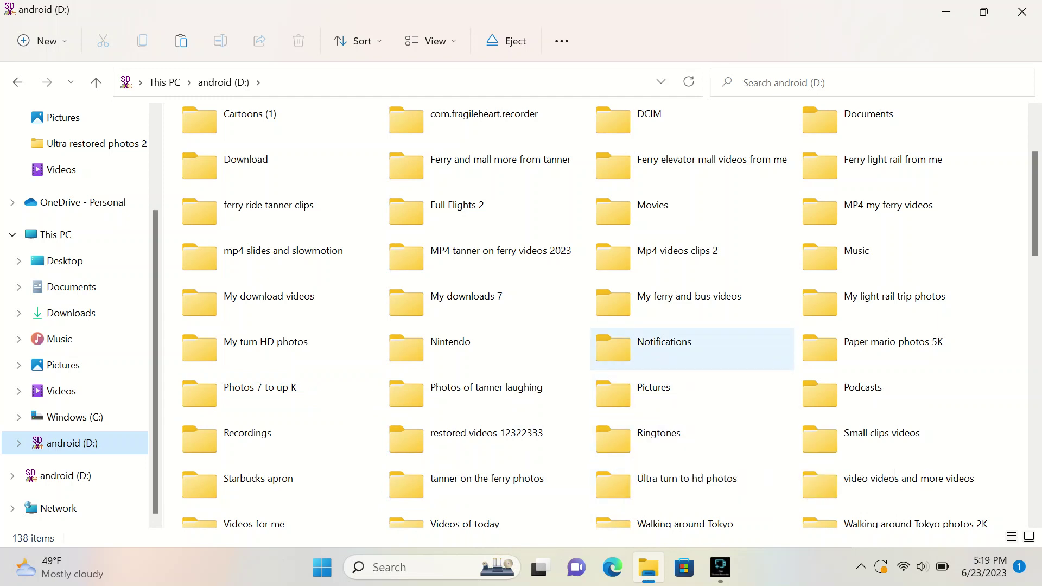
click(667, 480)
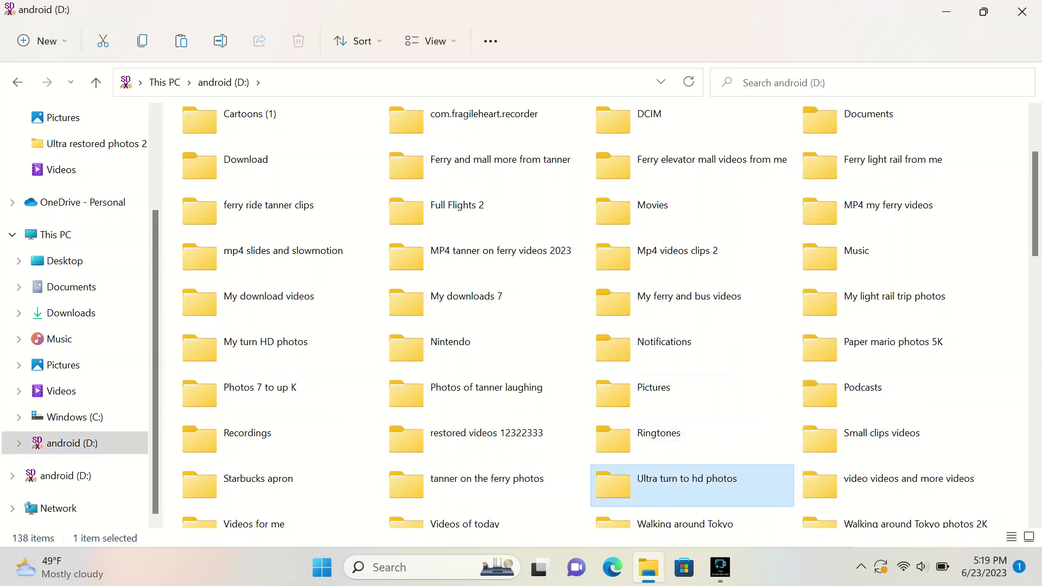
click(142, 41)
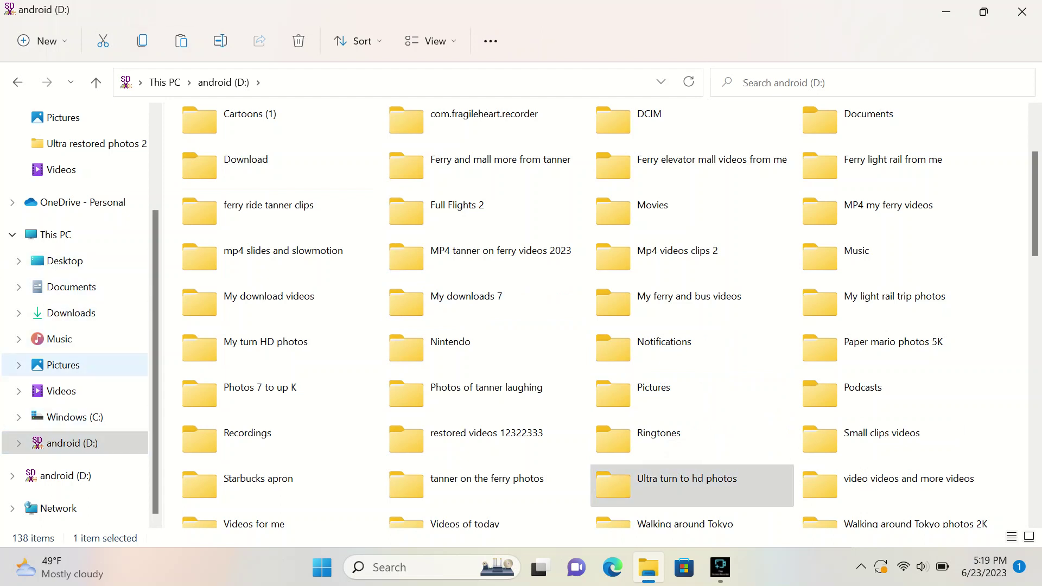
click(63, 365)
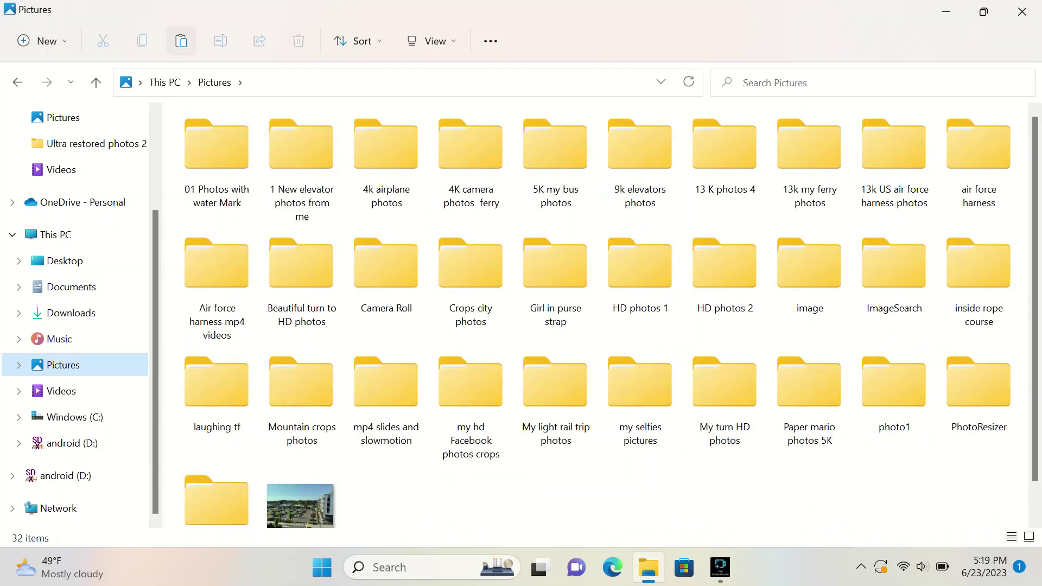
key(ctrl+v)
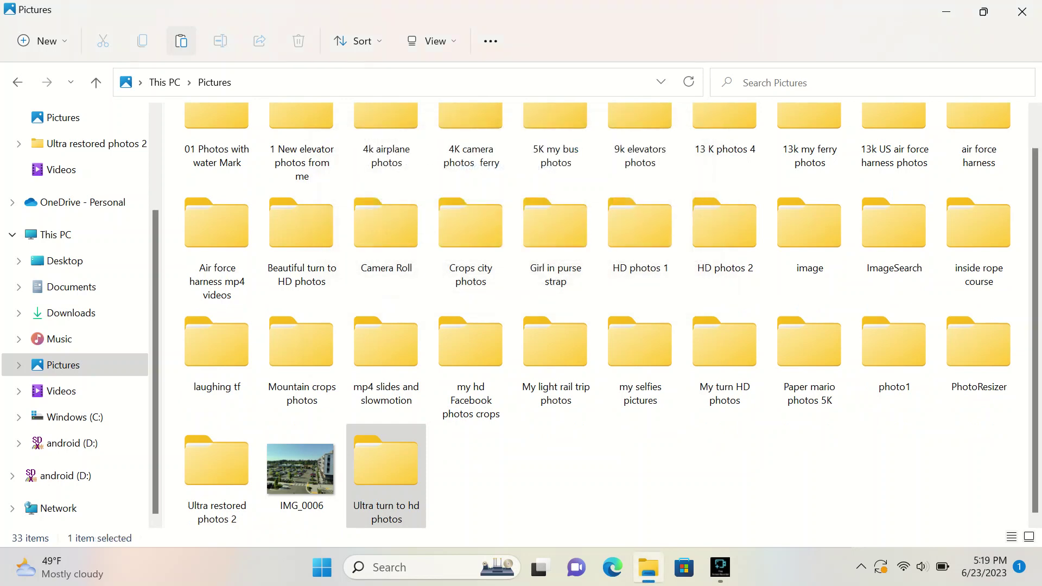
Find the "Videos of today" folder on the android (D:) drive and copy it into Videos.
click(70, 442)
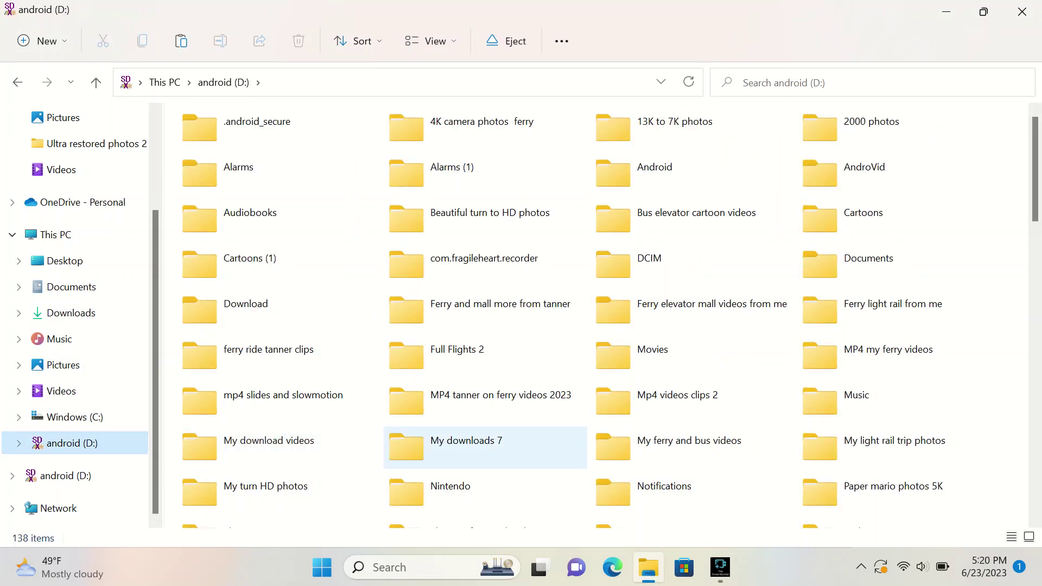
scroll(485, 448, down, 2)
scroll(437, 461, down, 1)
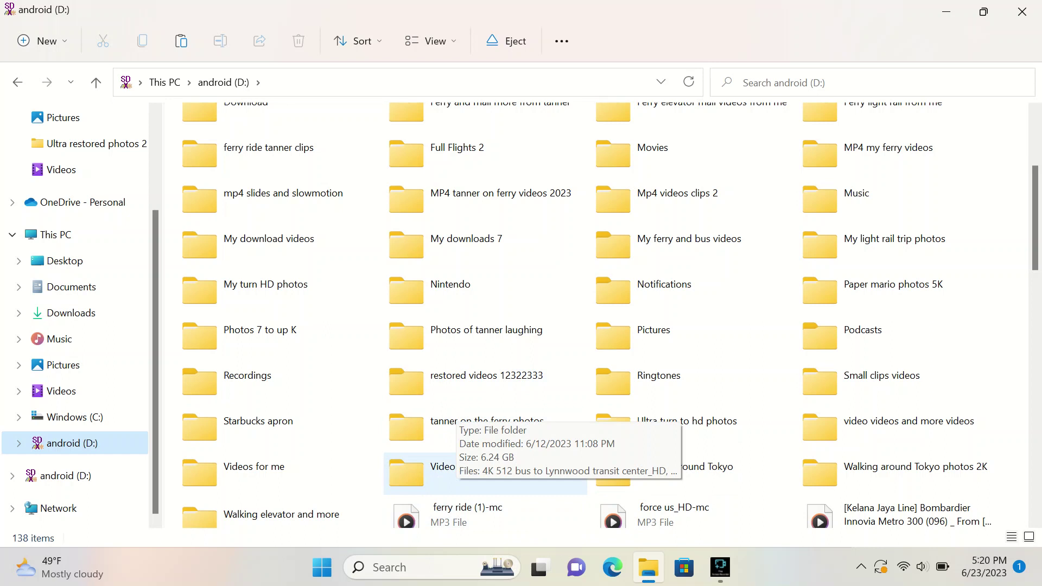
click(464, 471)
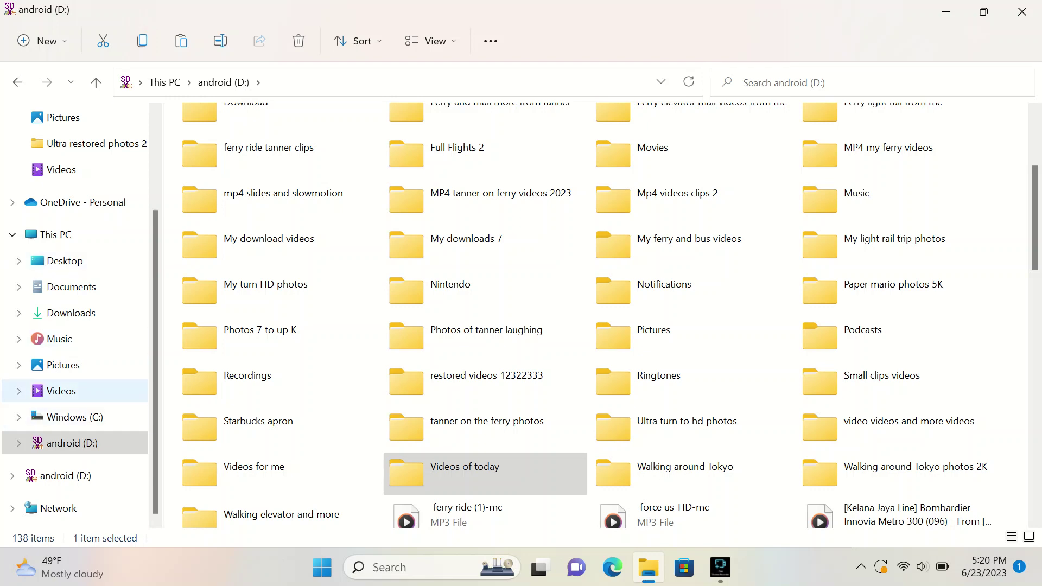
click(61, 390)
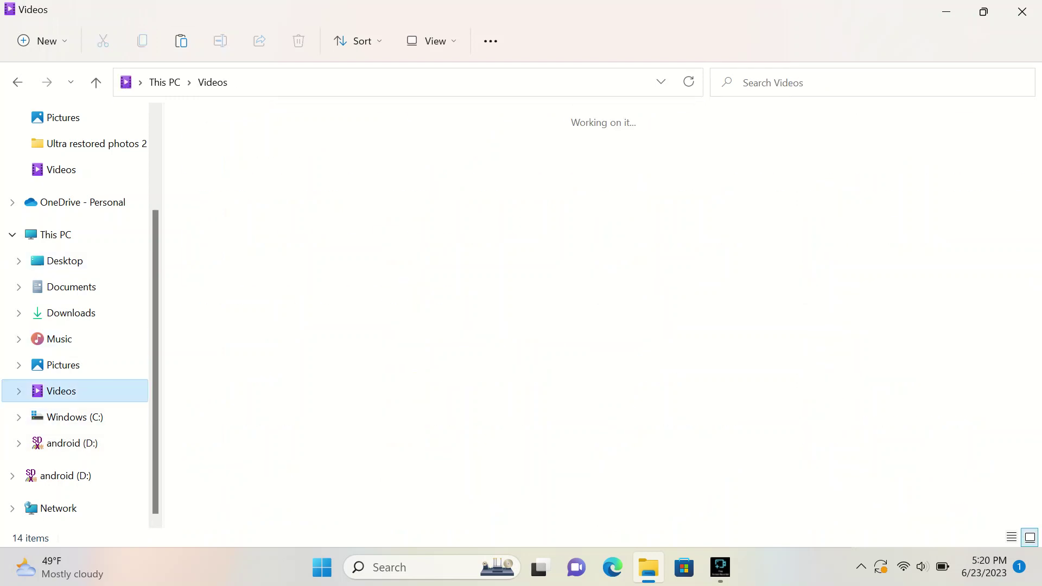
key(ctrl+v)
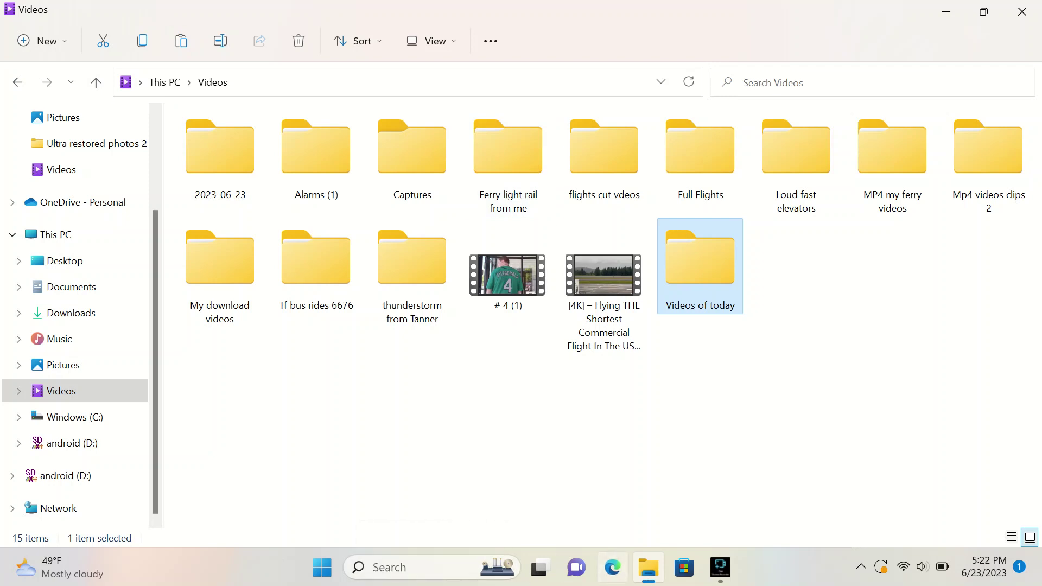
Switch to Microsoft Edge and search the web for "youtube".
click(612, 567)
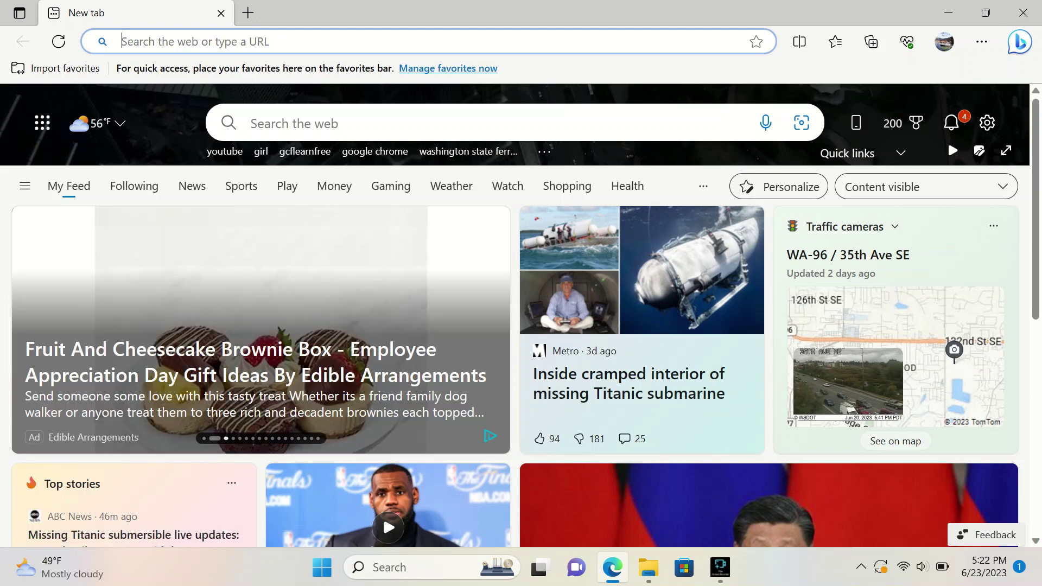
text(t)
key(BackSpace)
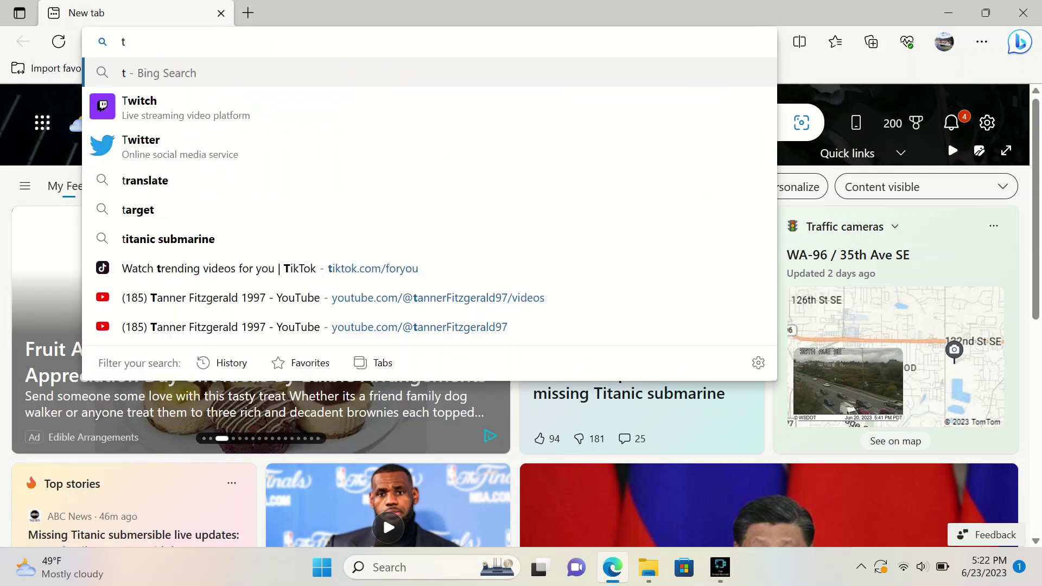
text(you)
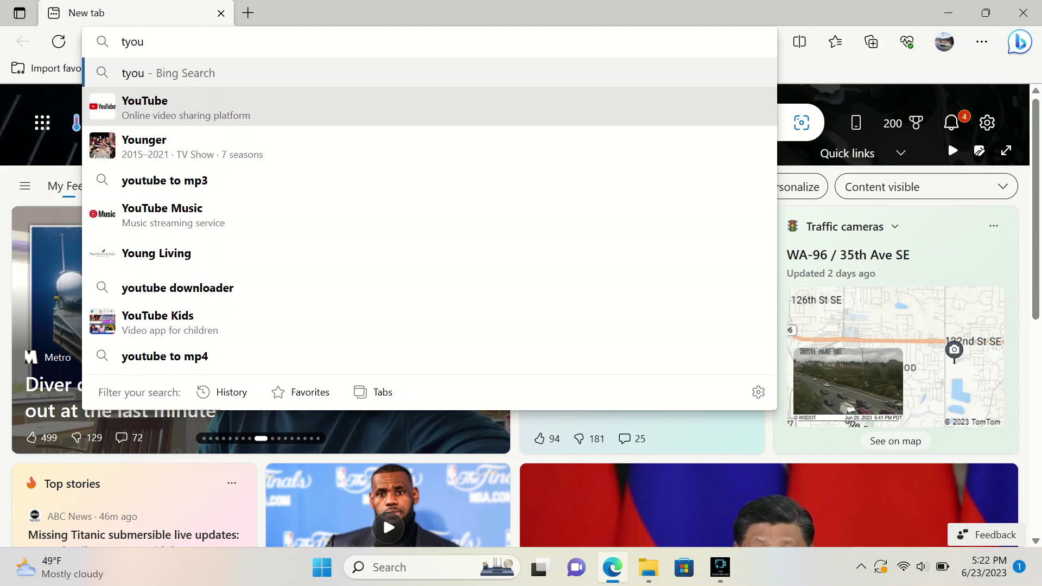
key(Down)
key(Return)
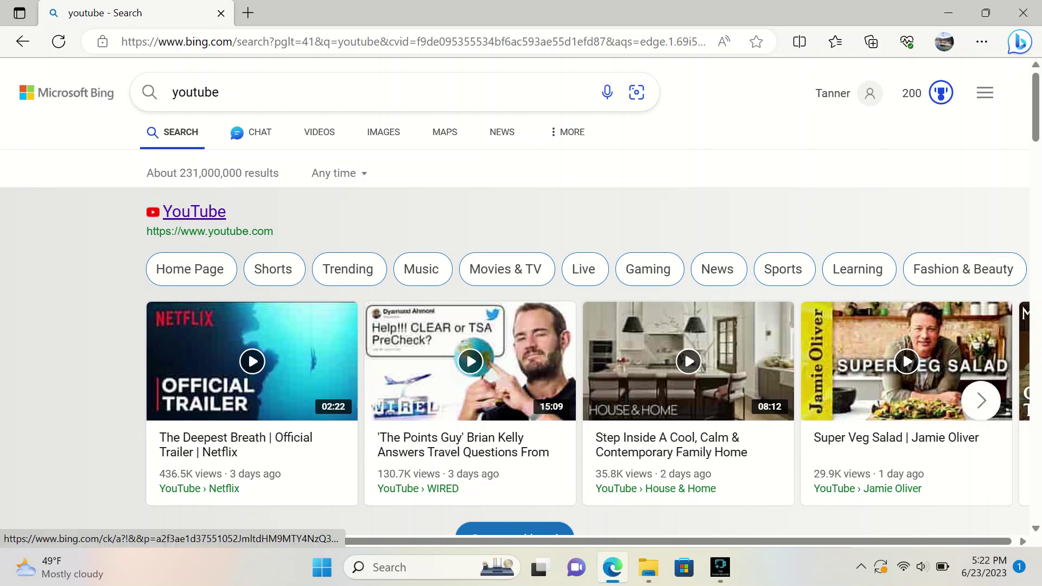
Open YouTube from the search results and go to the channel's own videos in YouTube Studio.
click(194, 212)
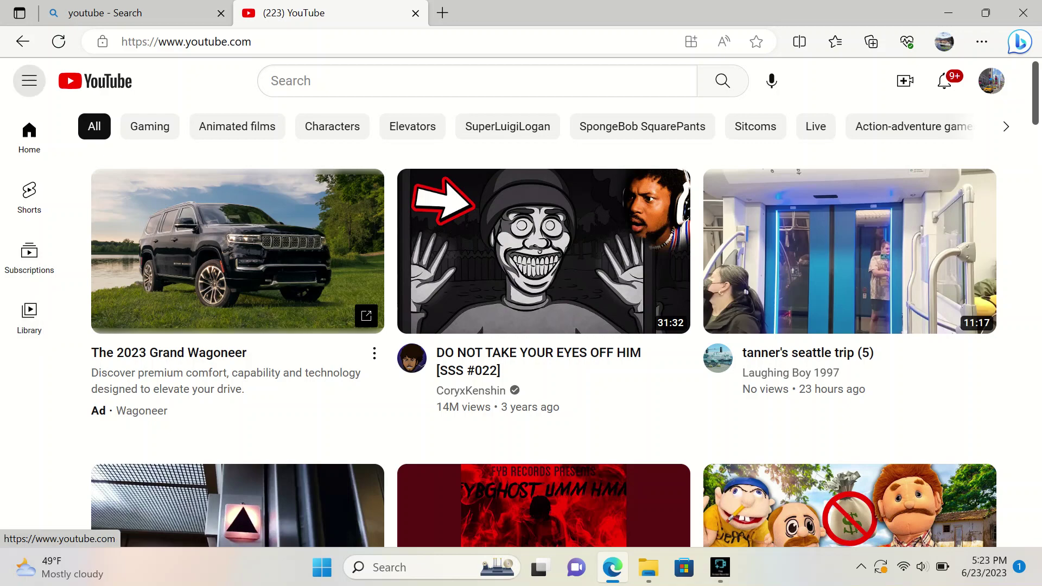
click(29, 81)
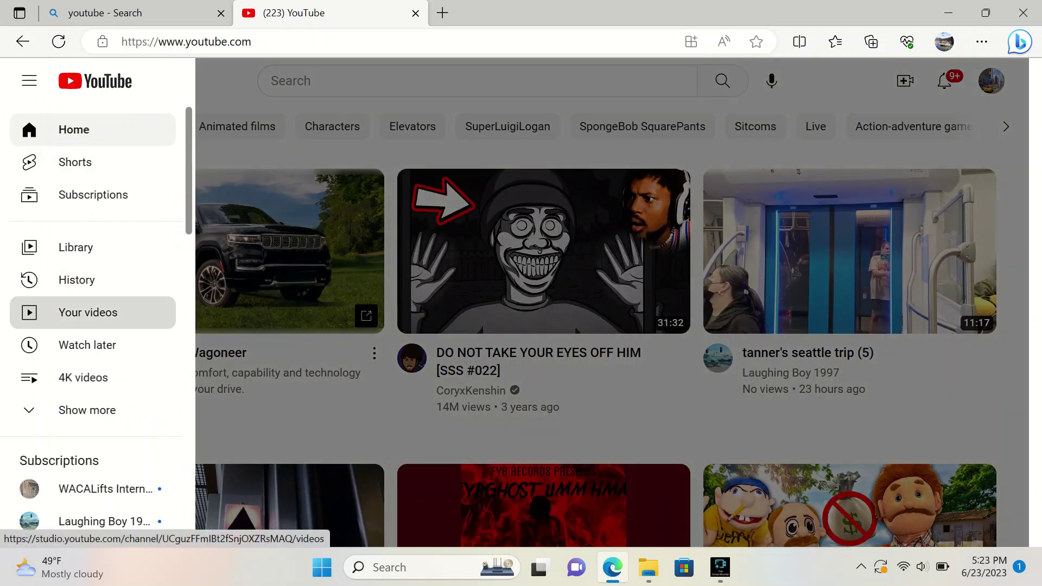
click(87, 313)
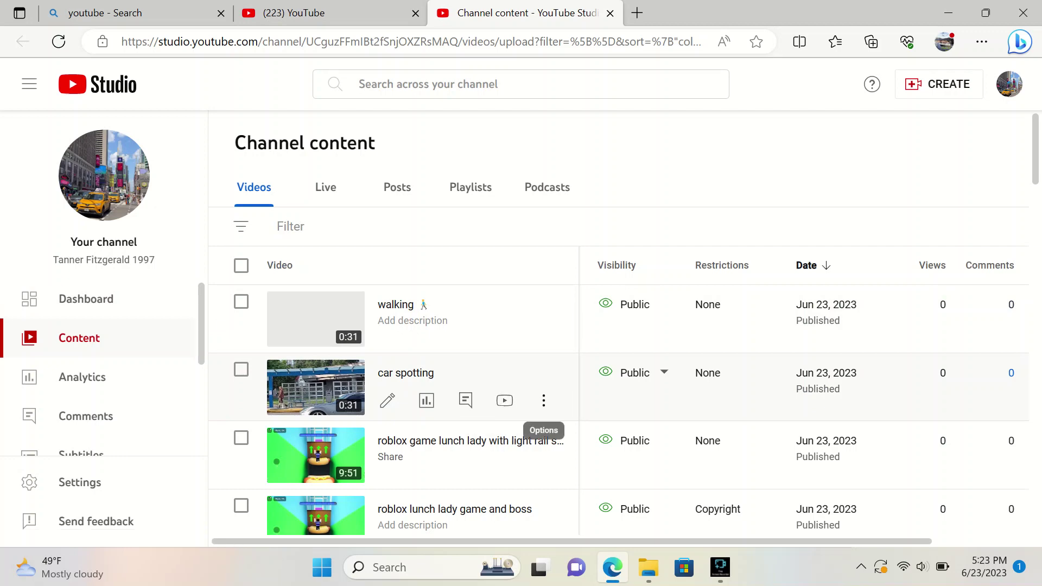
Download the "car spotting" video twice from the channel content list.
click(543, 400)
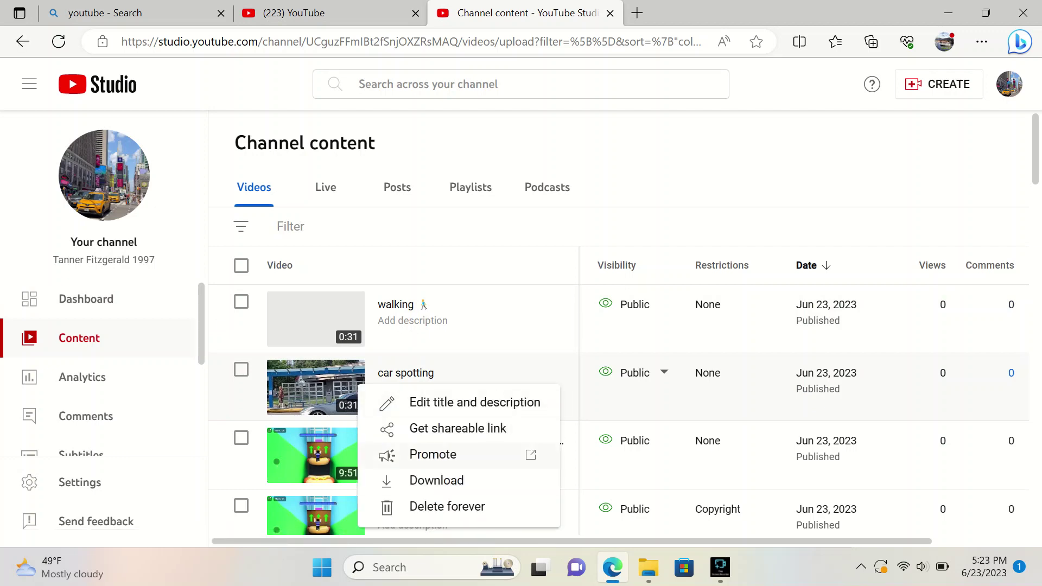
click(436, 480)
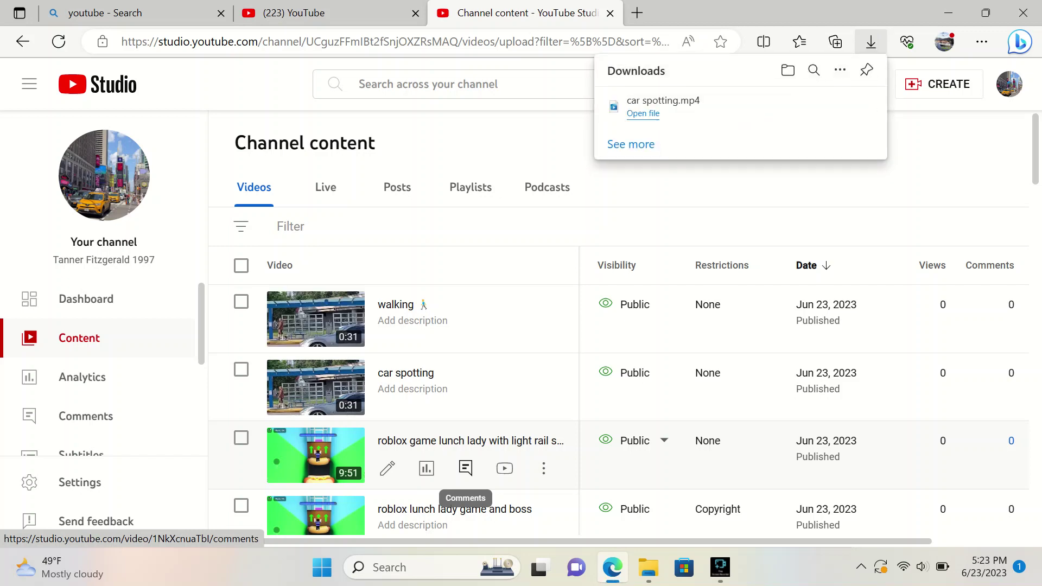
click(543, 400)
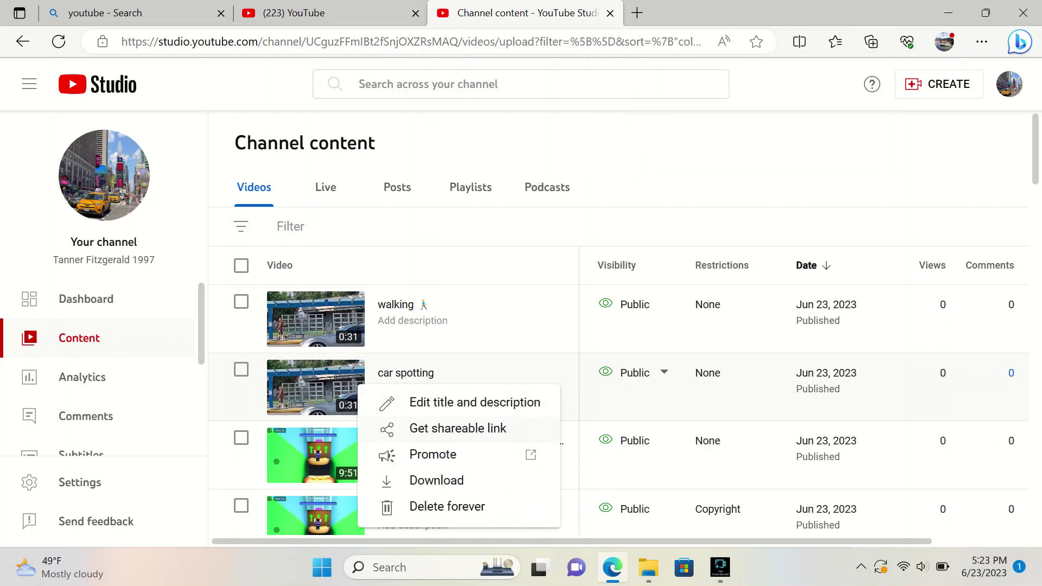
click(437, 480)
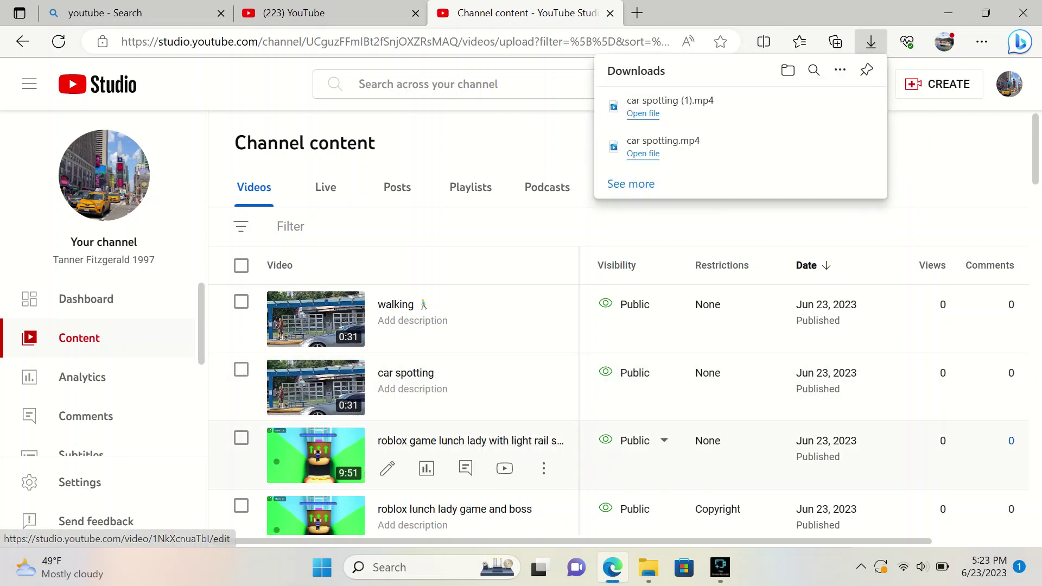
Download the "roblox lunch lady game and boss" video and the "roblox game lunch lady with light rail station audio" video.
scroll(465, 477, down, 2)
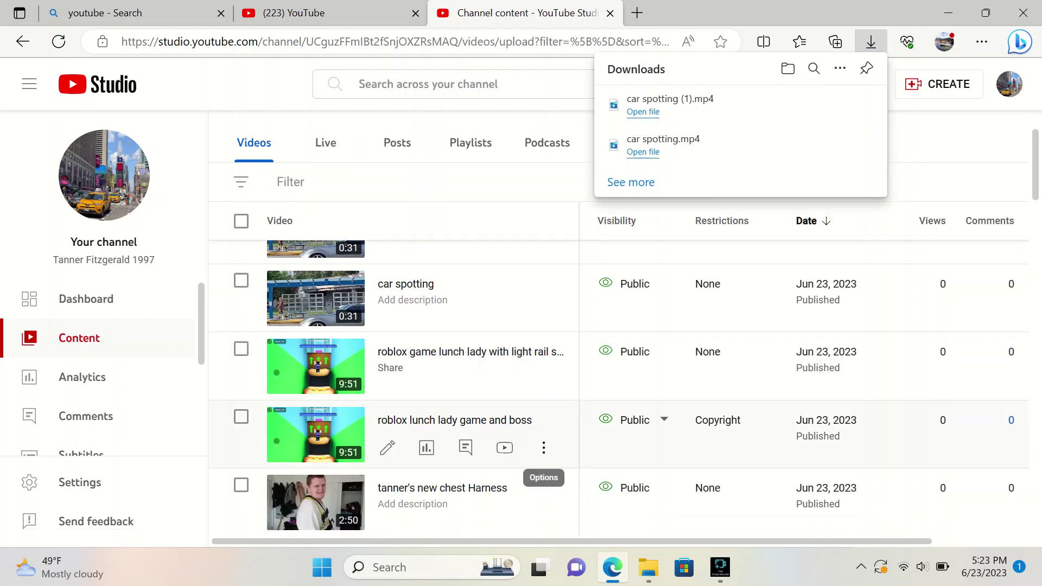
click(543, 447)
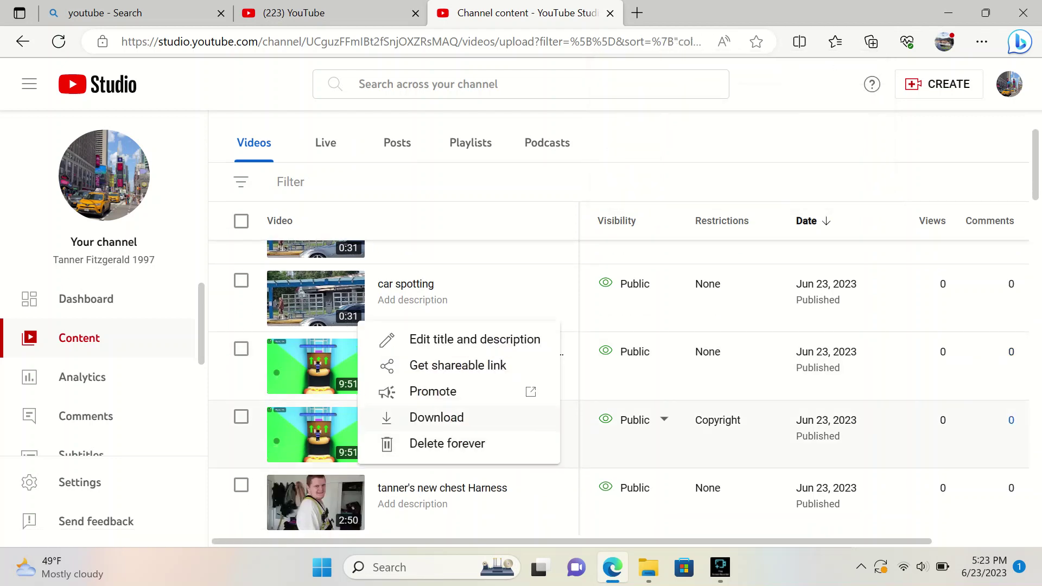
click(436, 417)
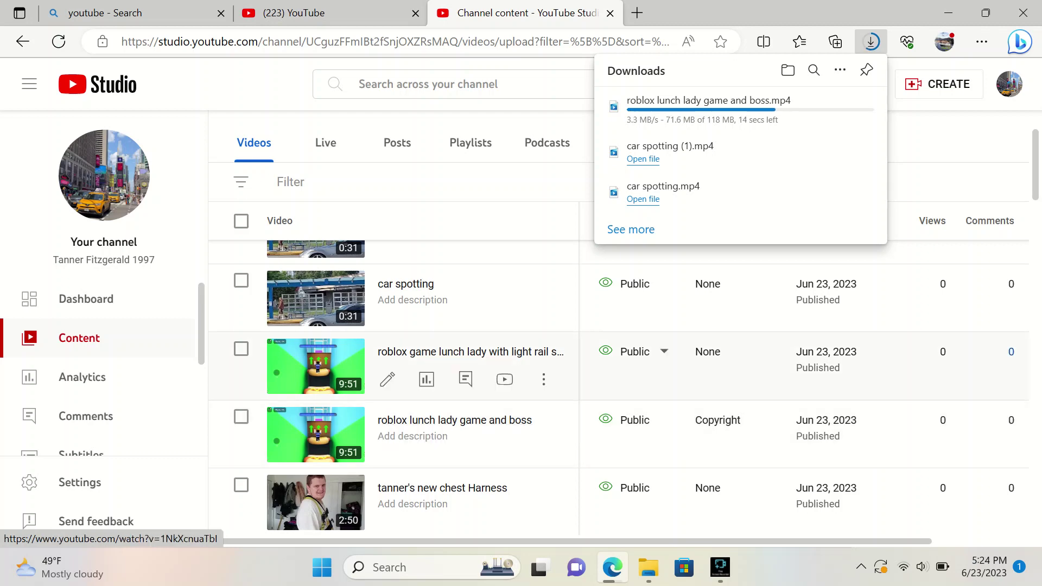
click(543, 379)
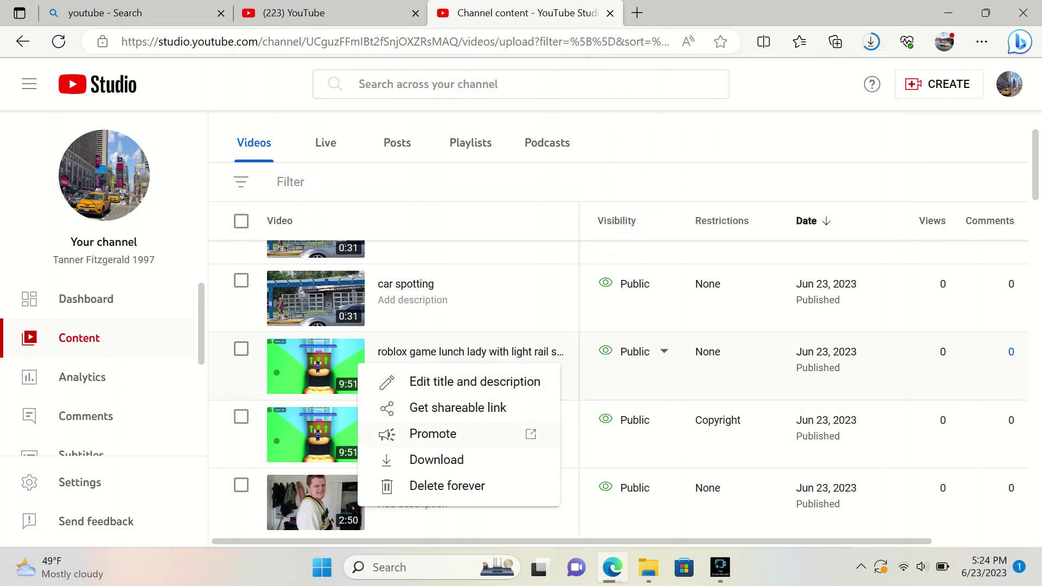
click(458, 459)
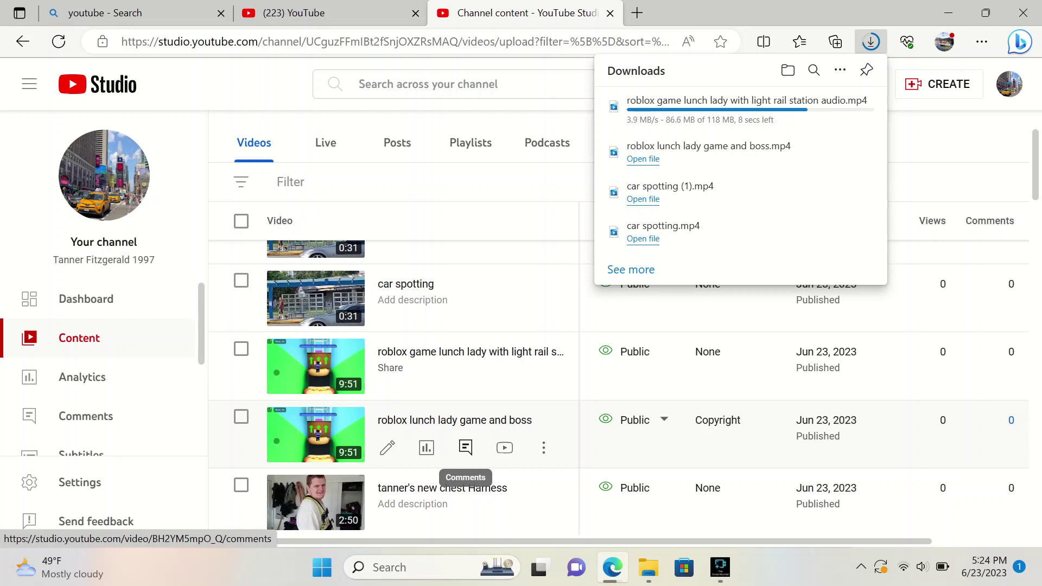
Download both "new chest Harness" videos, first the 6:57 one and then the 2:50 one.
scroll(466, 447, down, 2)
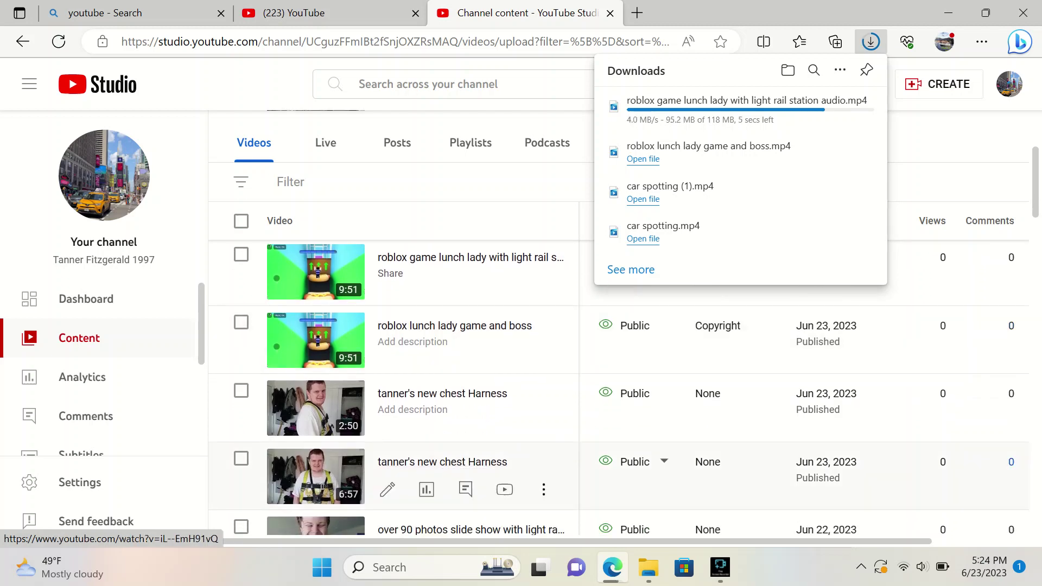
click(543, 489)
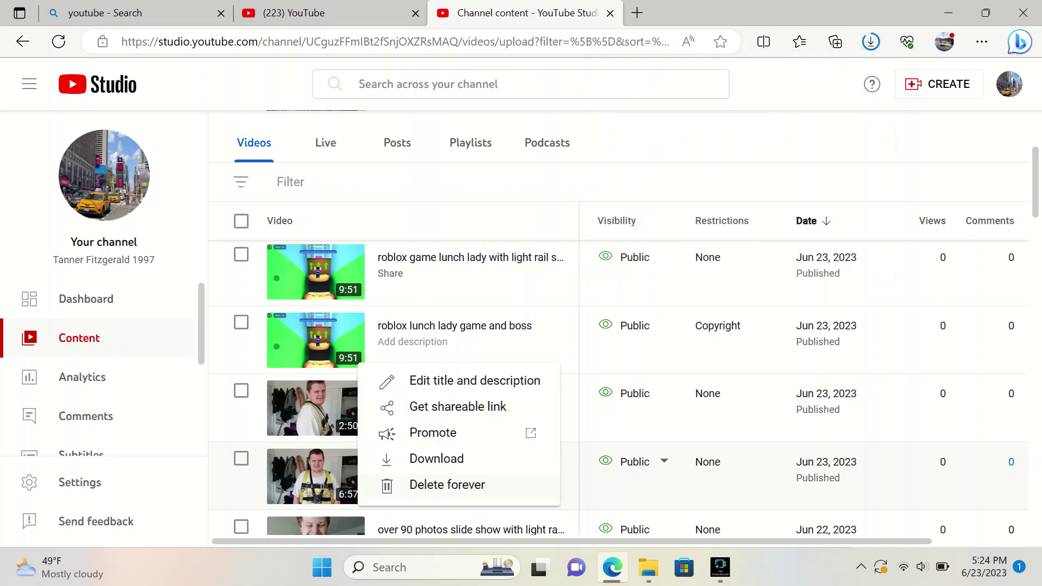
click(437, 458)
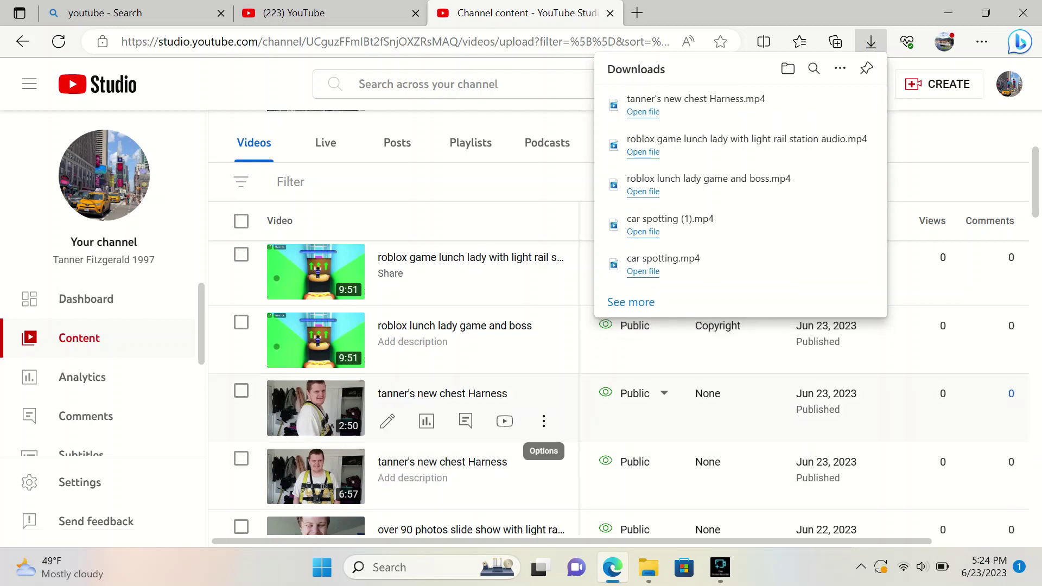
click(543, 421)
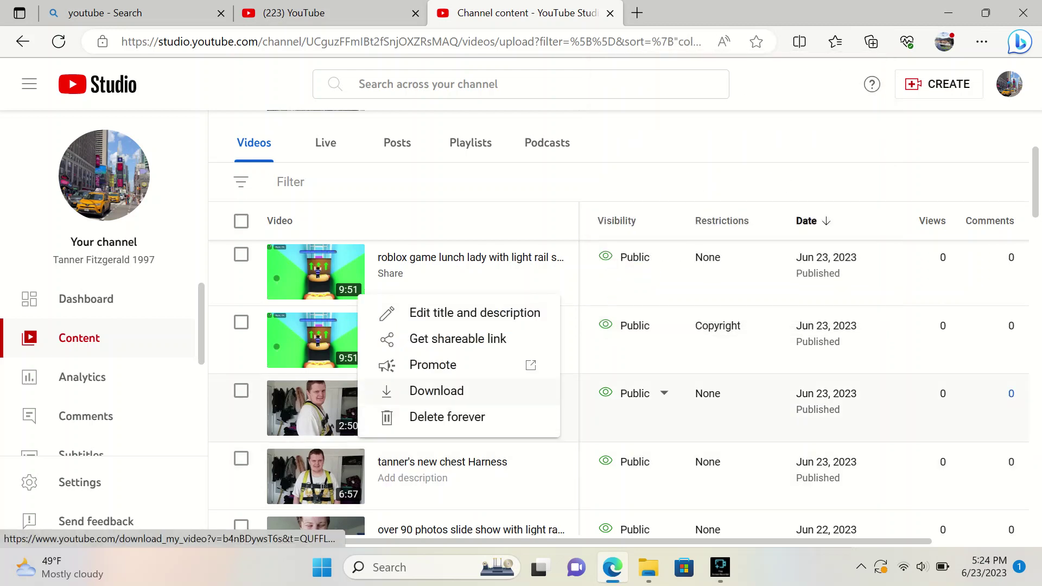
click(437, 391)
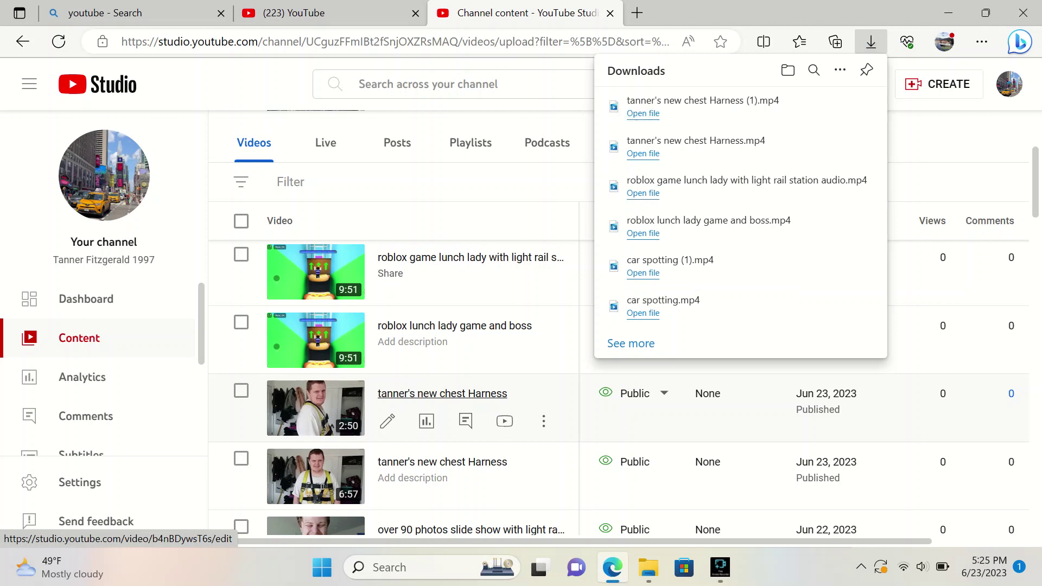
Download the "80 sec. slide show with light rail station audio" video once and the "over 90 photos slide show with light rail station audio" video twice.
scroll(465, 426, down, 3)
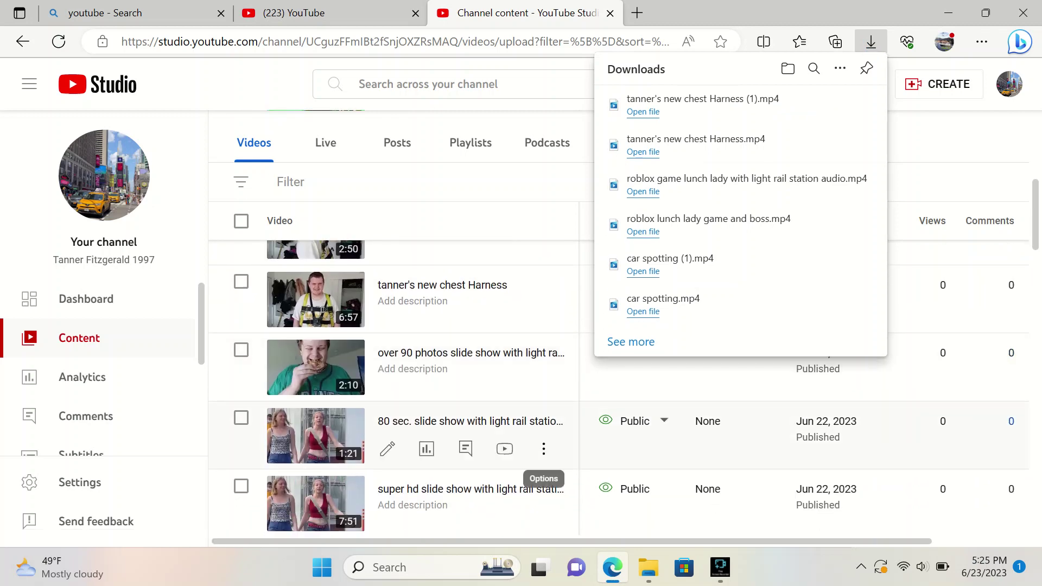
click(543, 449)
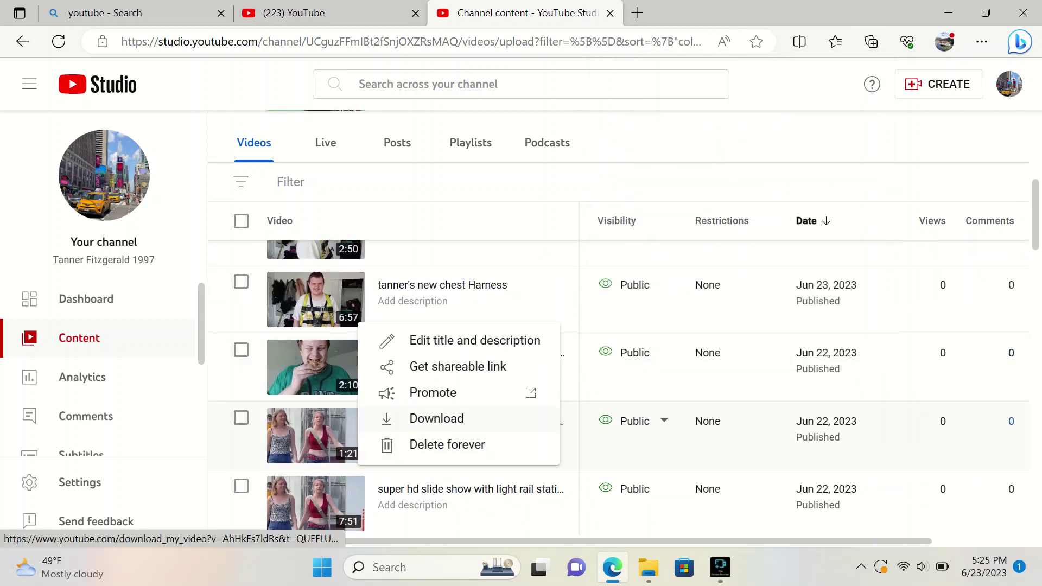
click(436, 418)
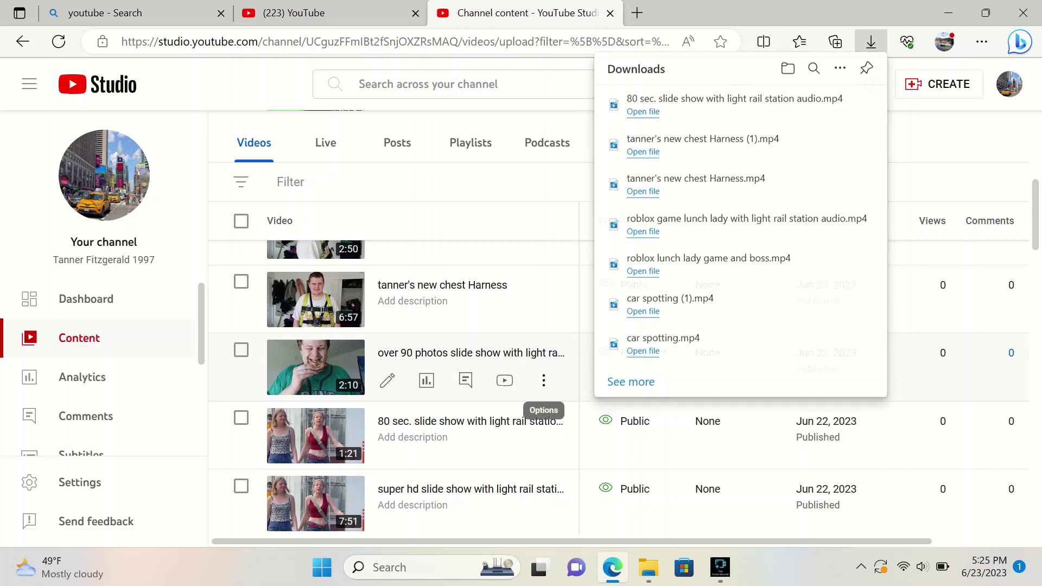
click(543, 381)
click(436, 461)
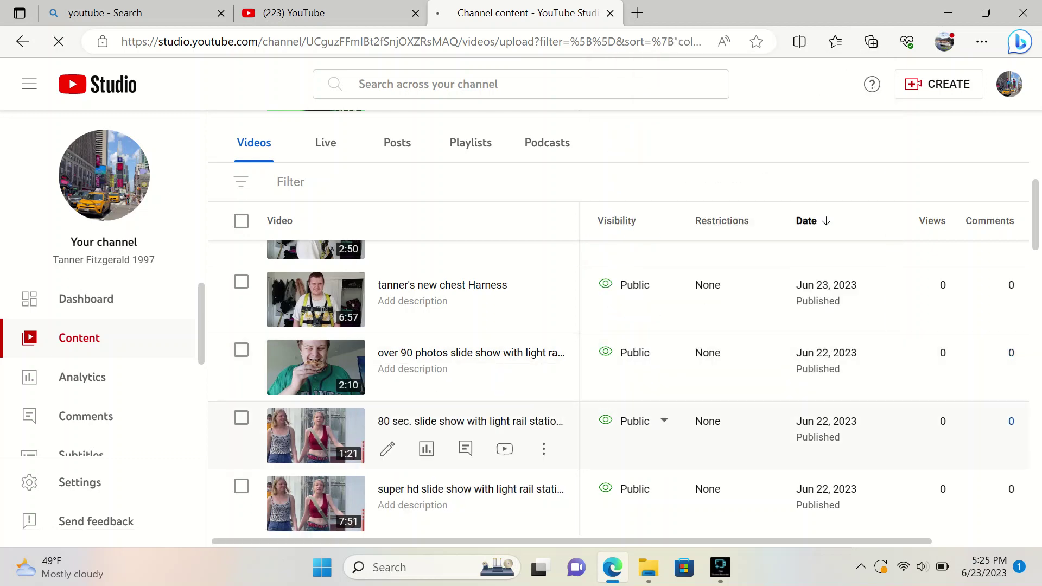
click(543, 381)
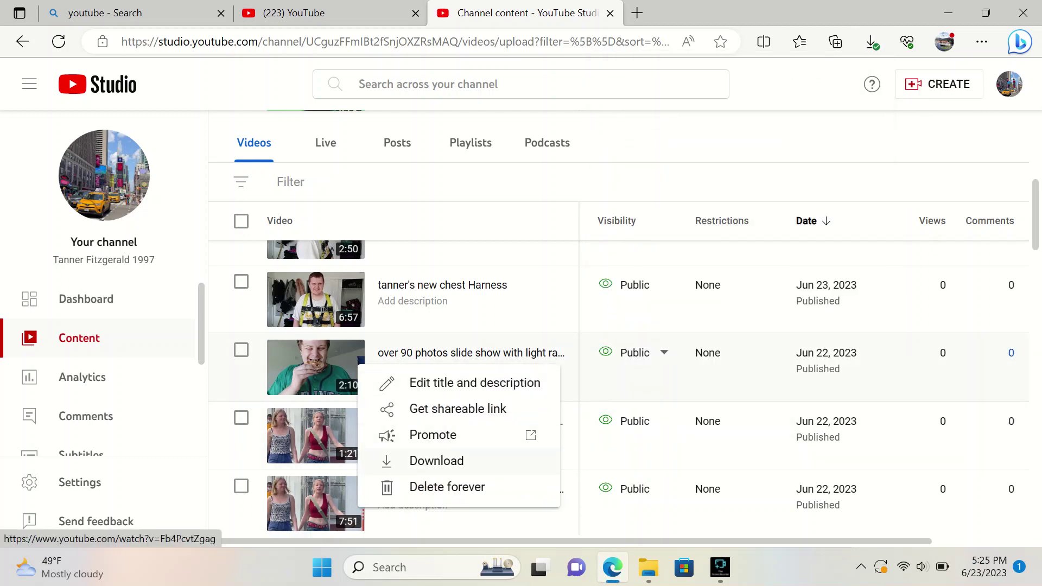
click(436, 461)
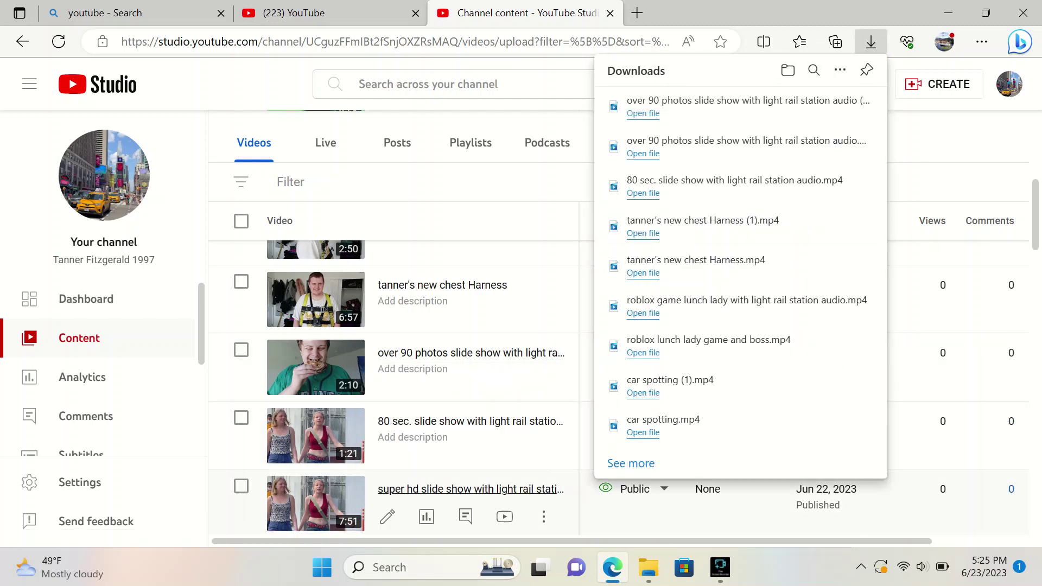
Download the "super hd slide show with light rail station audio 2" video twice from the channel content list.
click(543, 516)
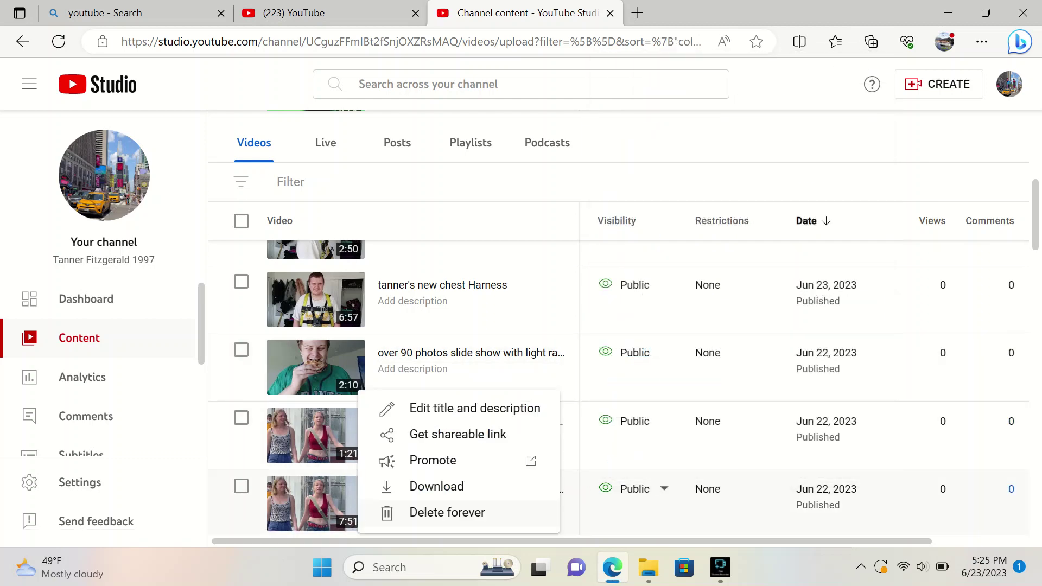
click(437, 484)
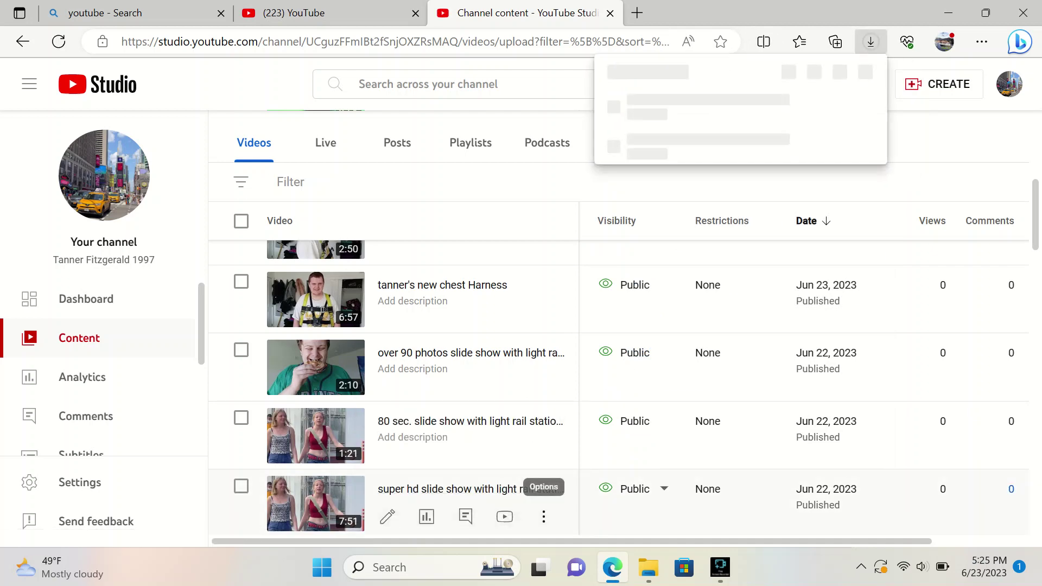
click(543, 516)
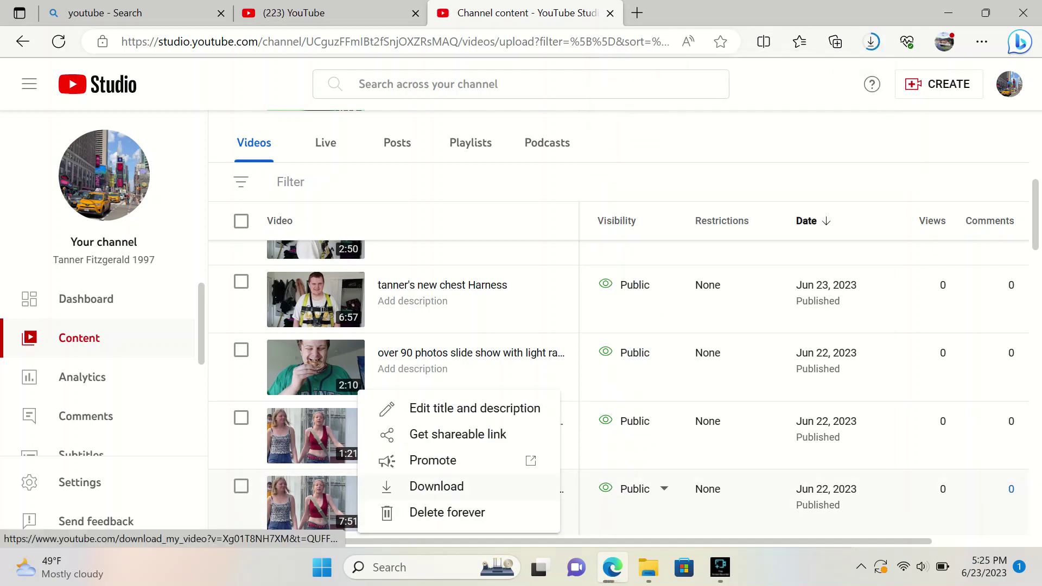
click(436, 486)
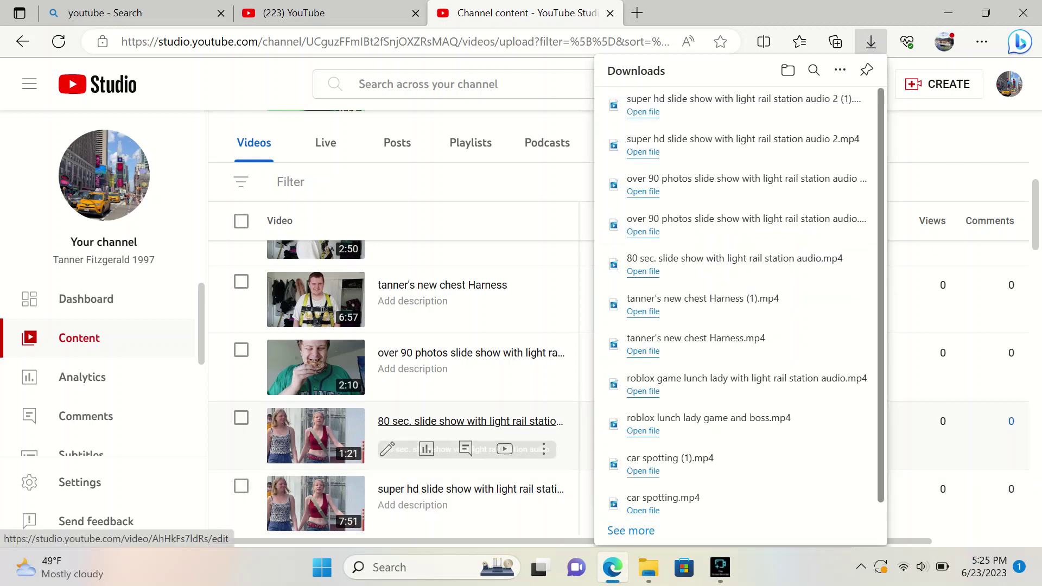
Download the 1:30 "paper mario the origami king" video and the "girl on phone" video.
scroll(393, 480, down, 5)
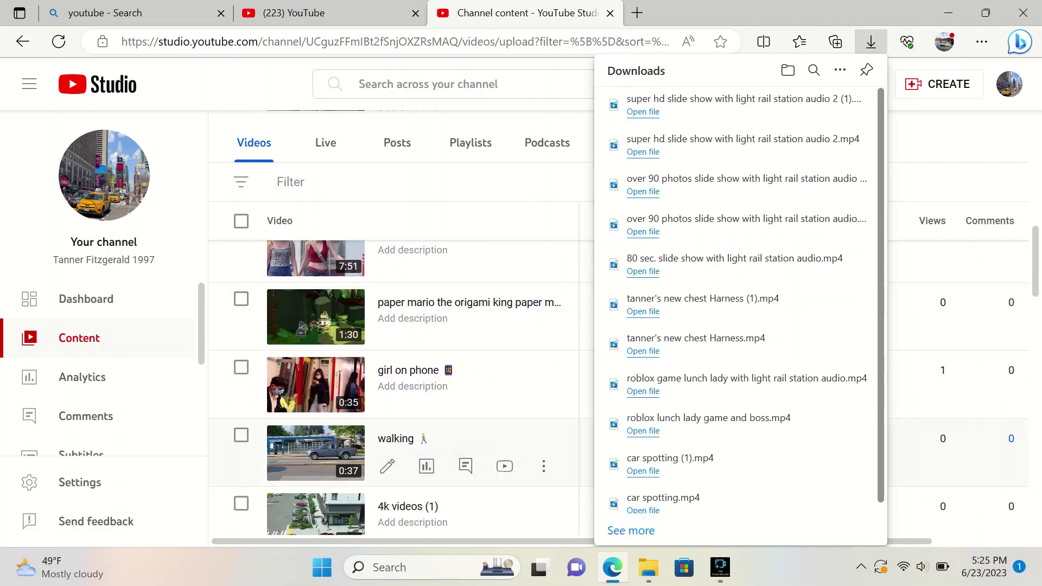
click(543, 329)
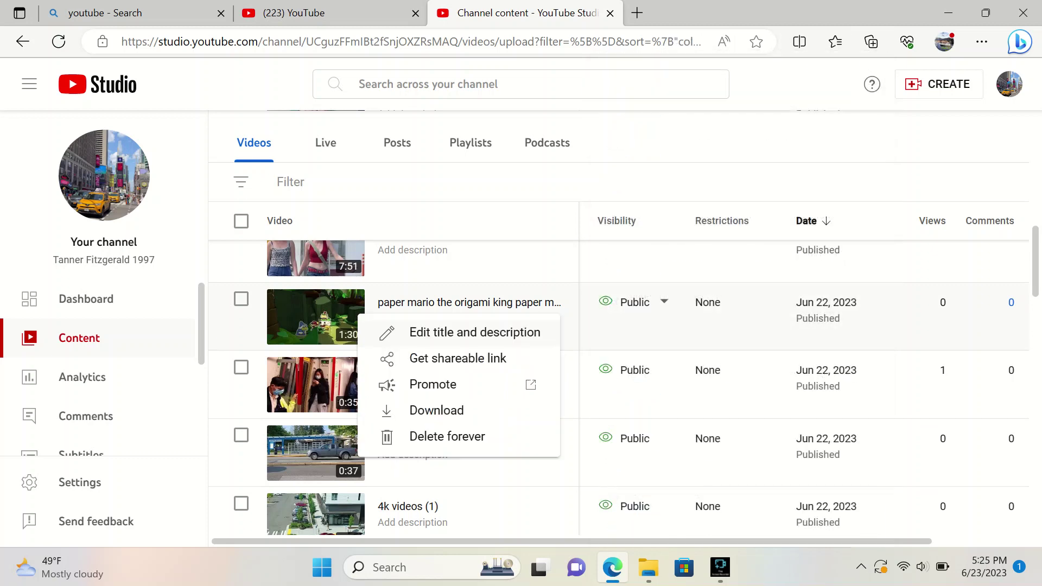
click(437, 410)
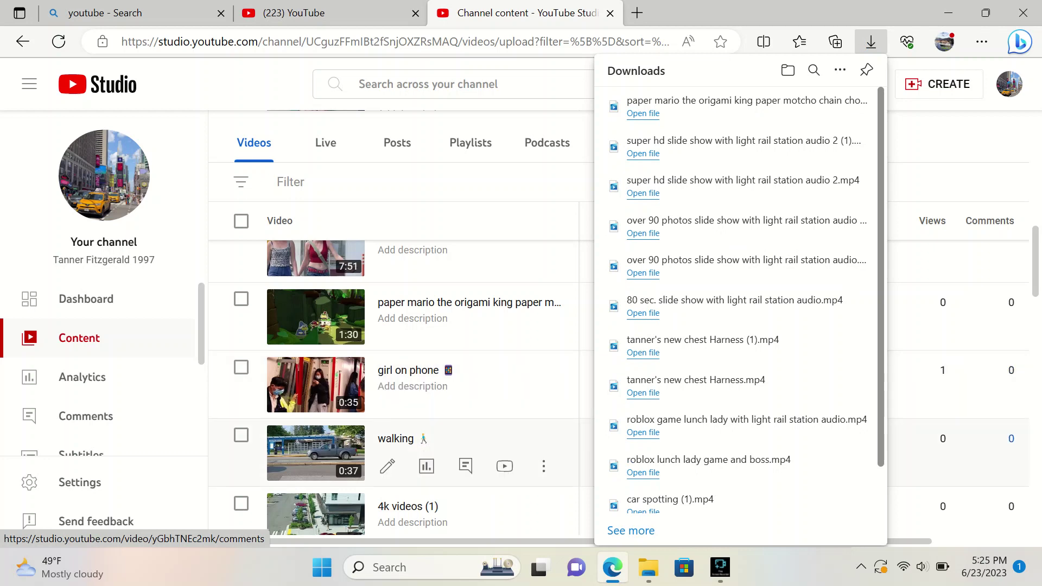
click(543, 398)
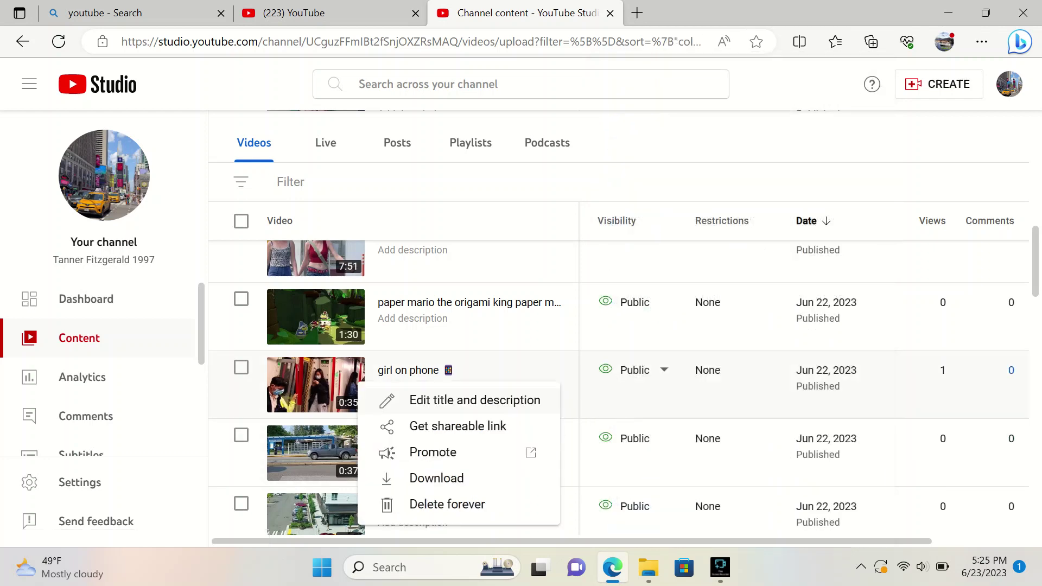
click(436, 478)
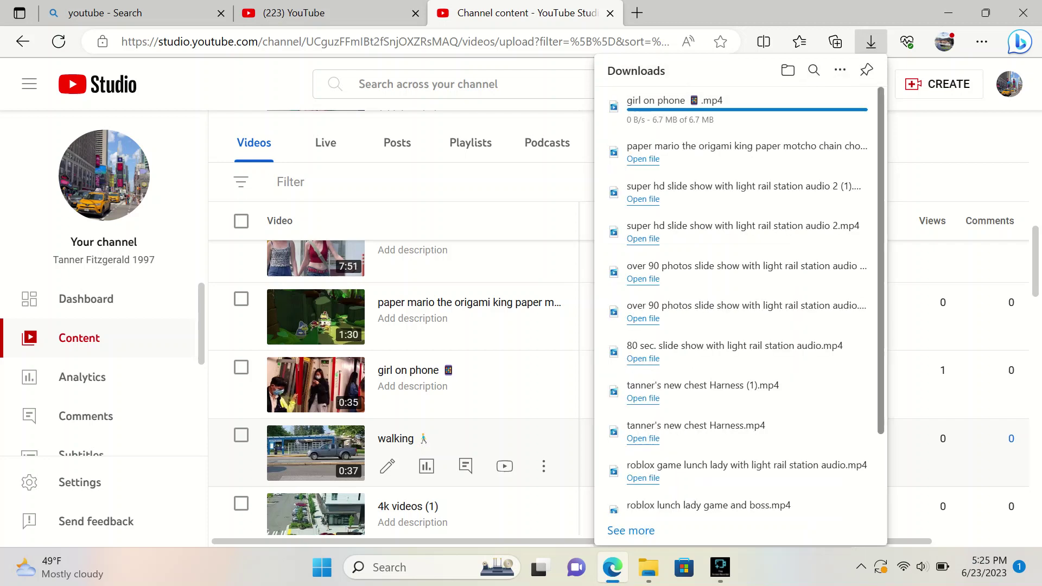
Download the "4k videos (1)" video and the "walking" video.
scroll(407, 466, down, 2)
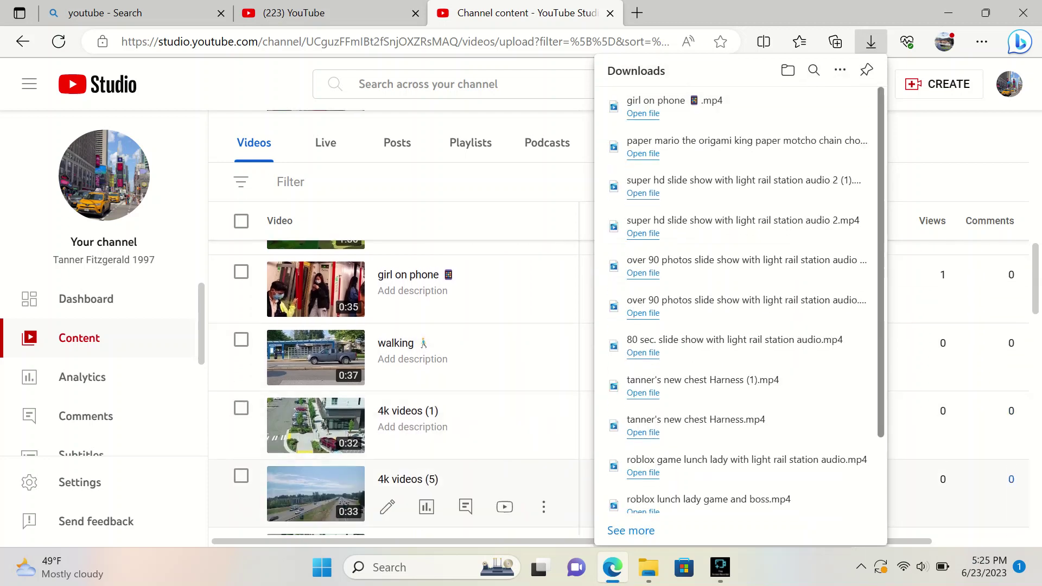
click(543, 437)
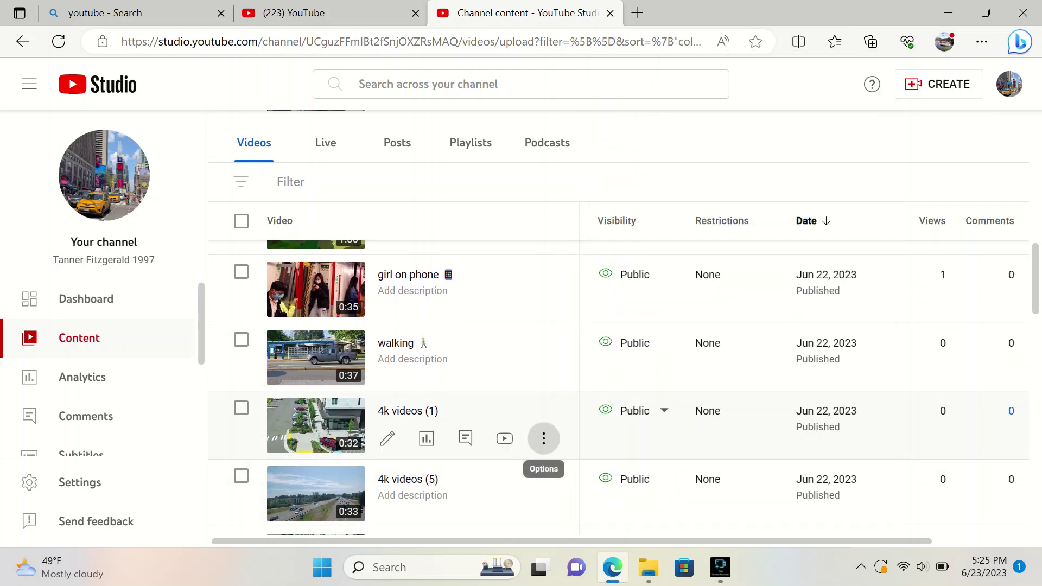
click(418, 408)
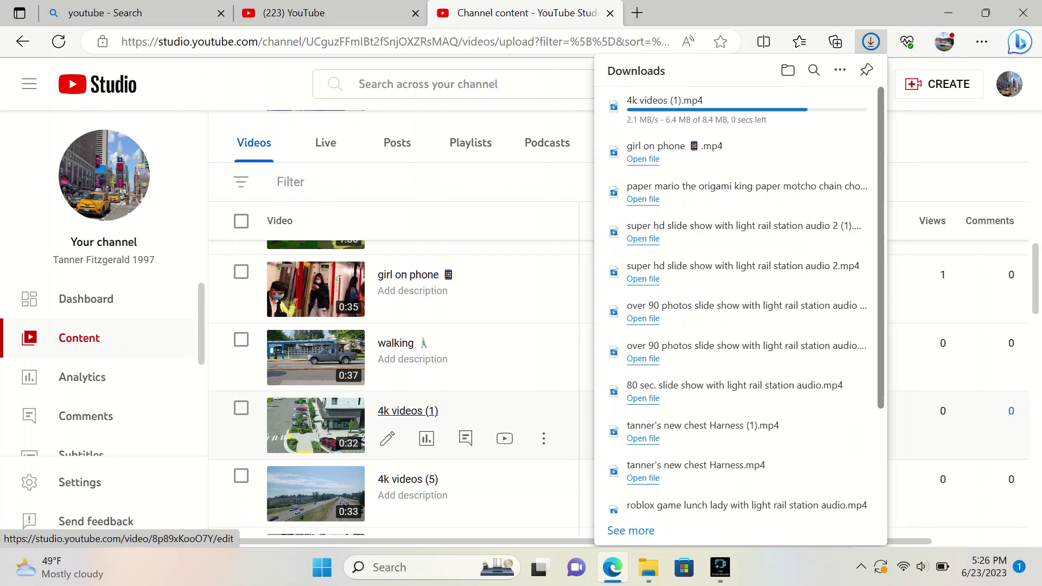
click(543, 370)
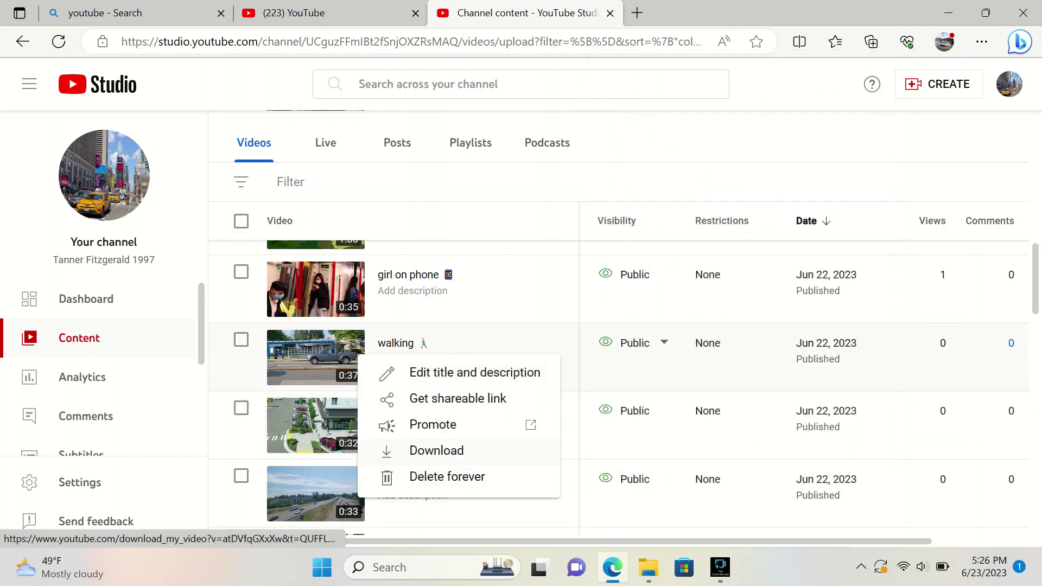
click(437, 451)
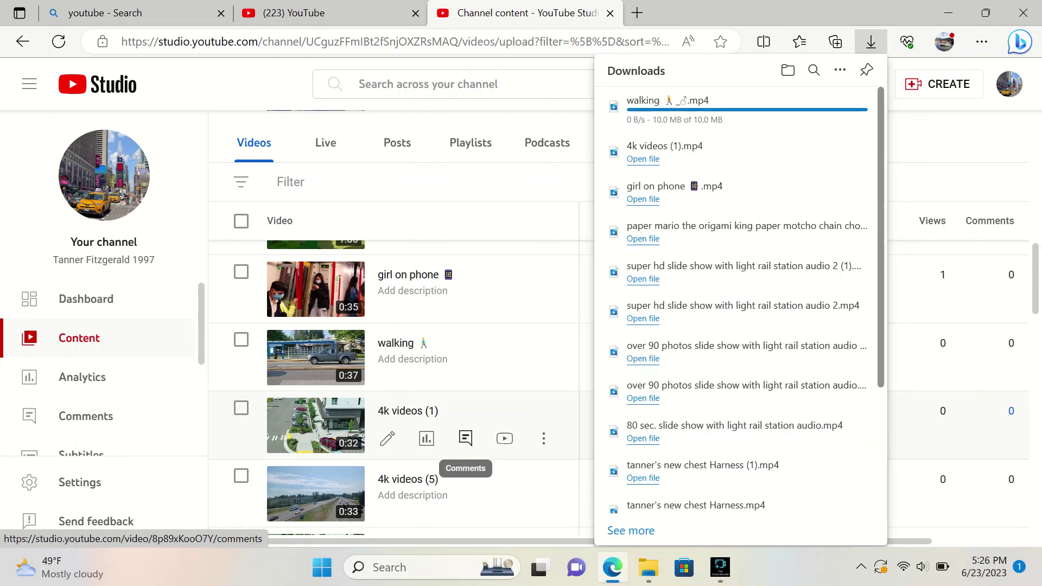
Download the "swift green line to park and ride" video and the "swift green line ride" video.
scroll(465, 439, down, 2)
scroll(465, 437, down, 5)
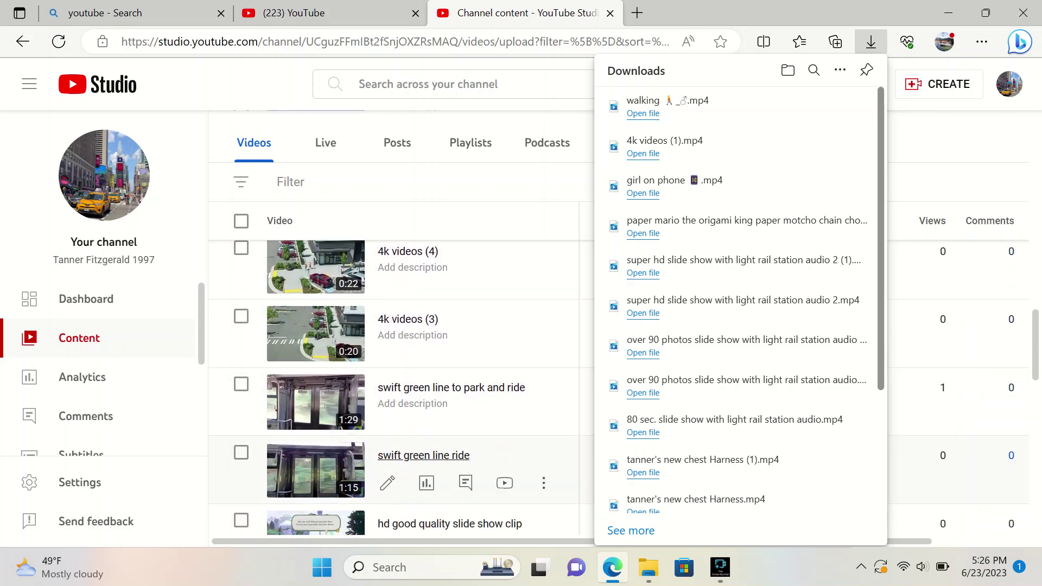
click(543, 415)
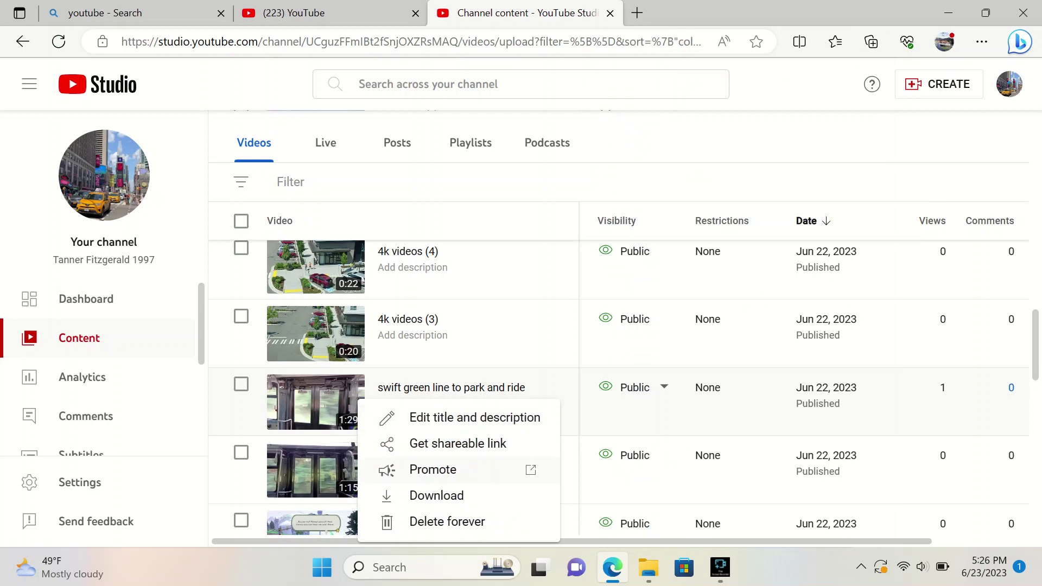
click(436, 495)
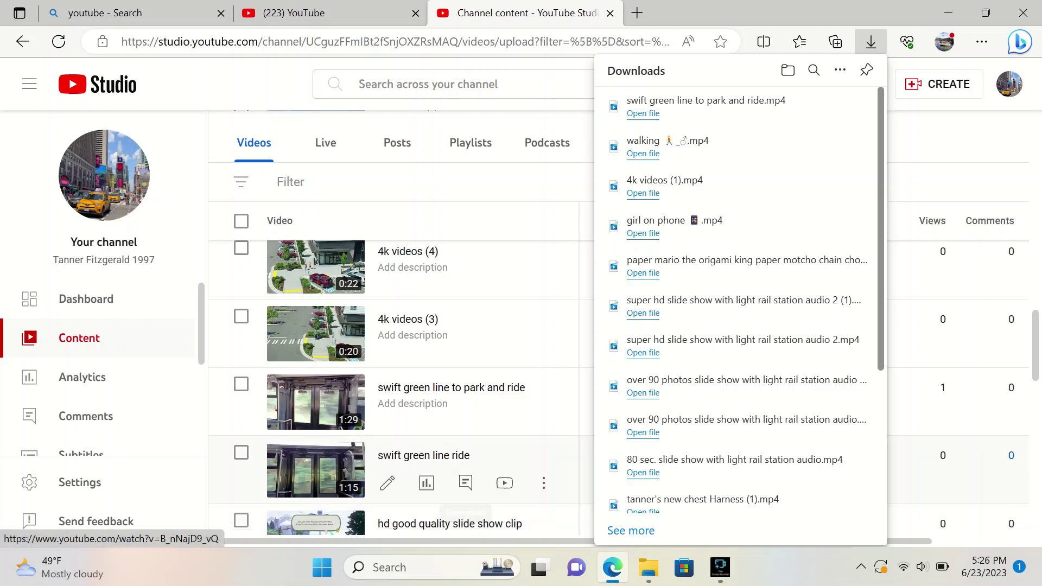
click(543, 483)
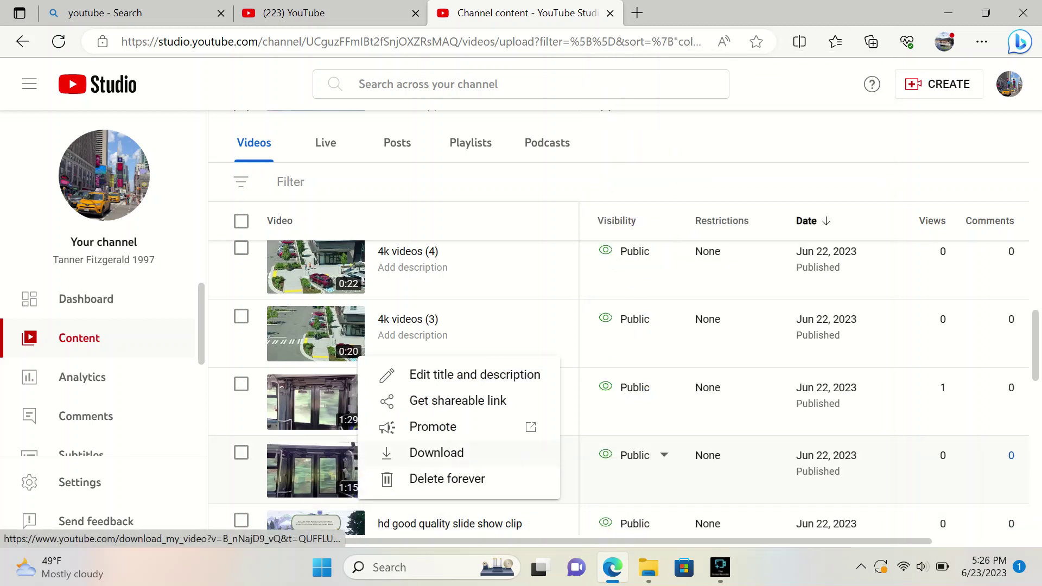
click(436, 453)
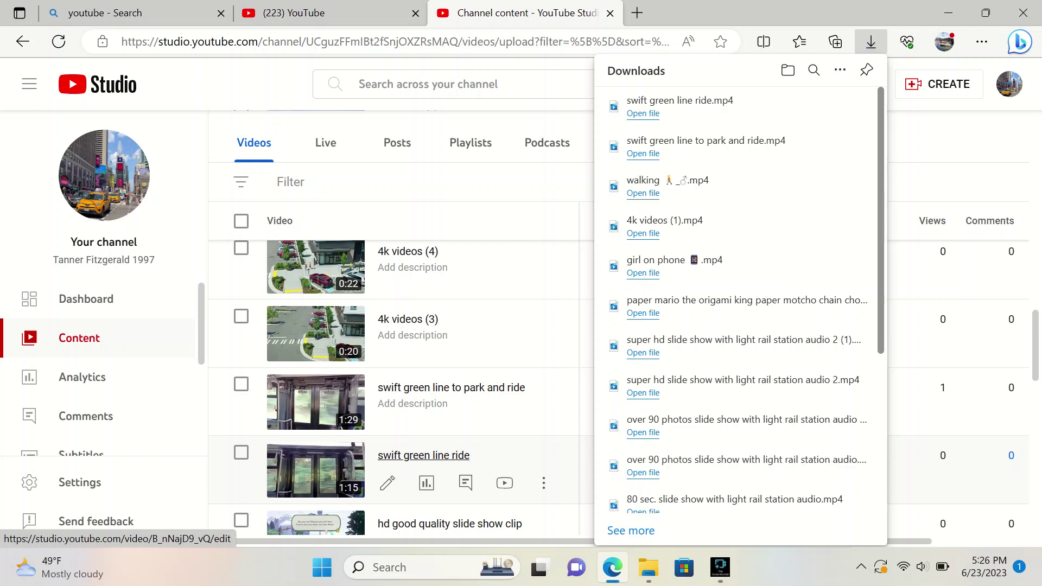
Download the "good quality swift green line to Fred Myers store" video and the "hd good quality slide show clip" video.
scroll(465, 472, down, 5)
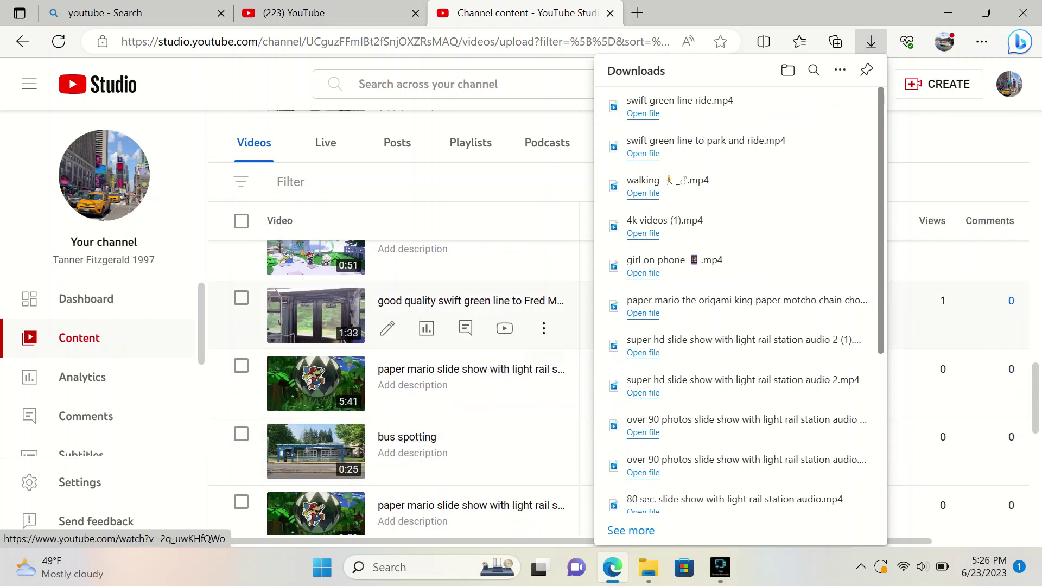
click(543, 328)
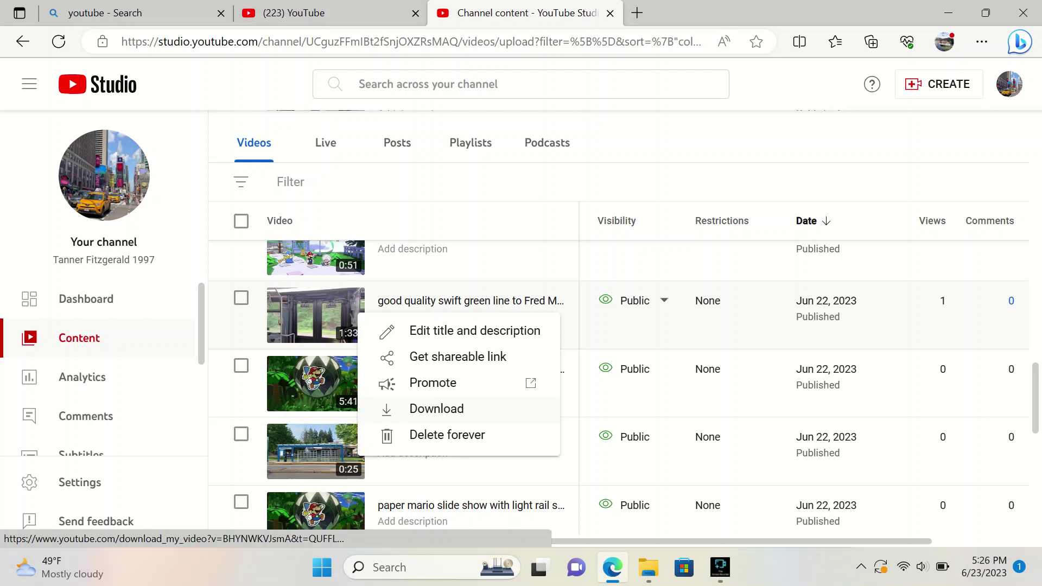
click(437, 408)
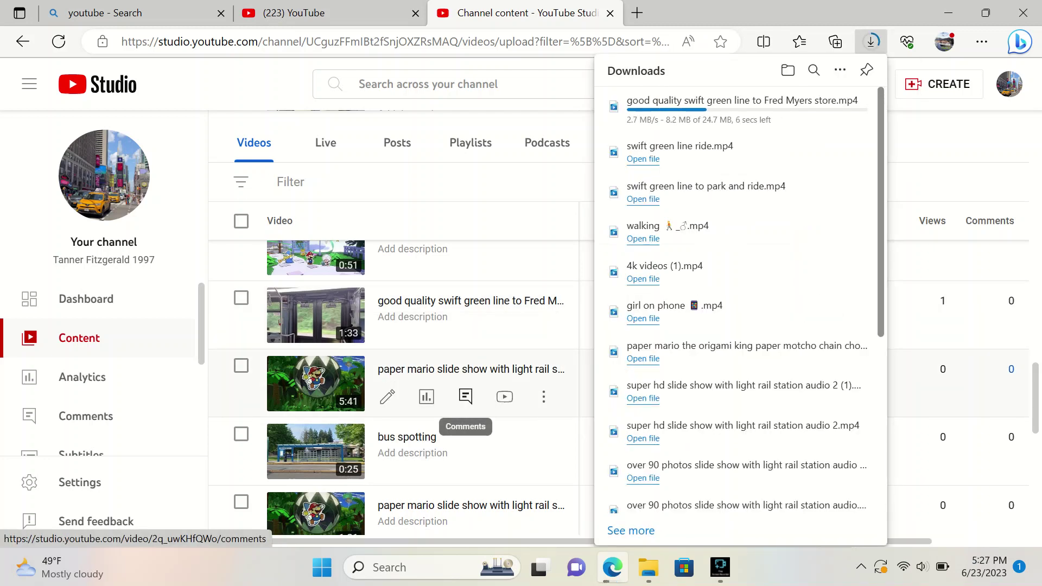
scroll(467, 361, up, 1)
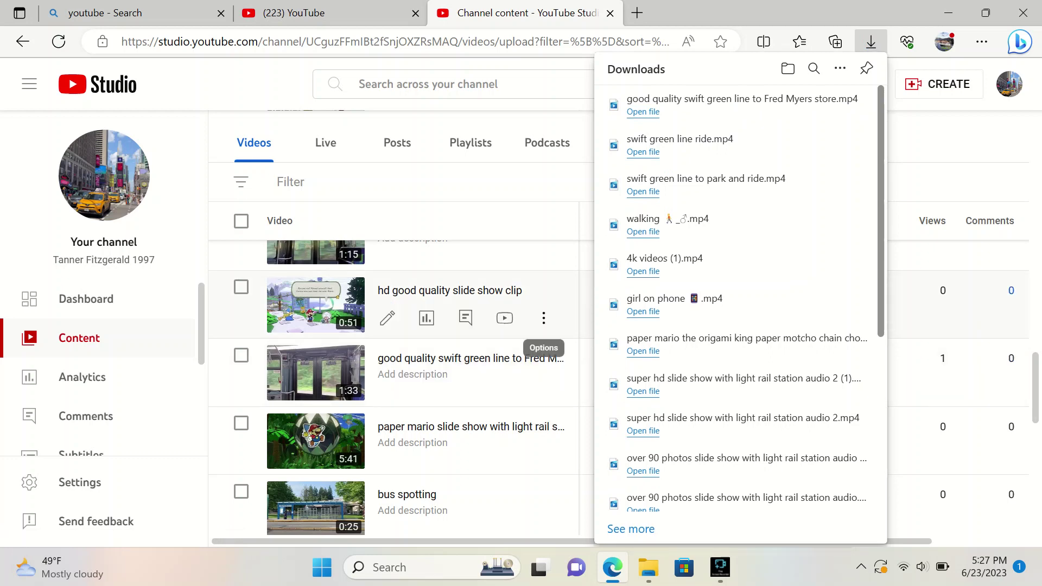
click(543, 385)
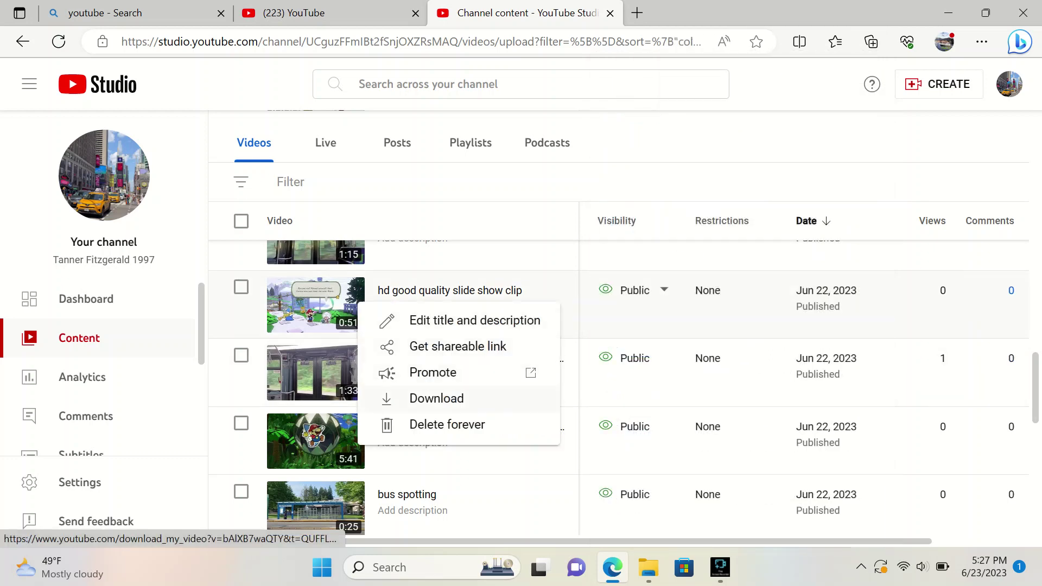
click(436, 398)
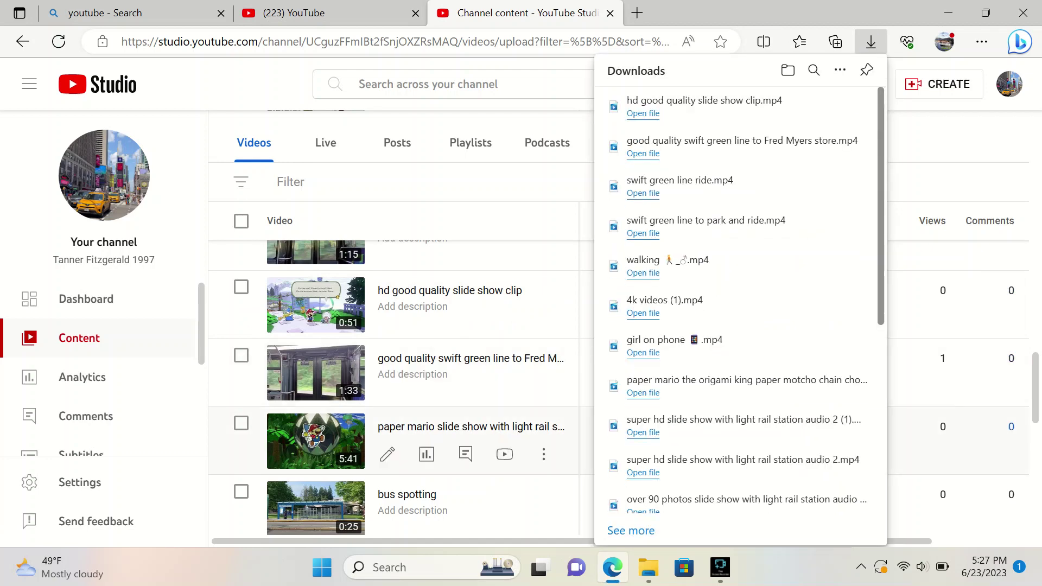
Download the 5:23 "paper macho chain chain from paper mario" video.
scroll(504, 450, down, 5)
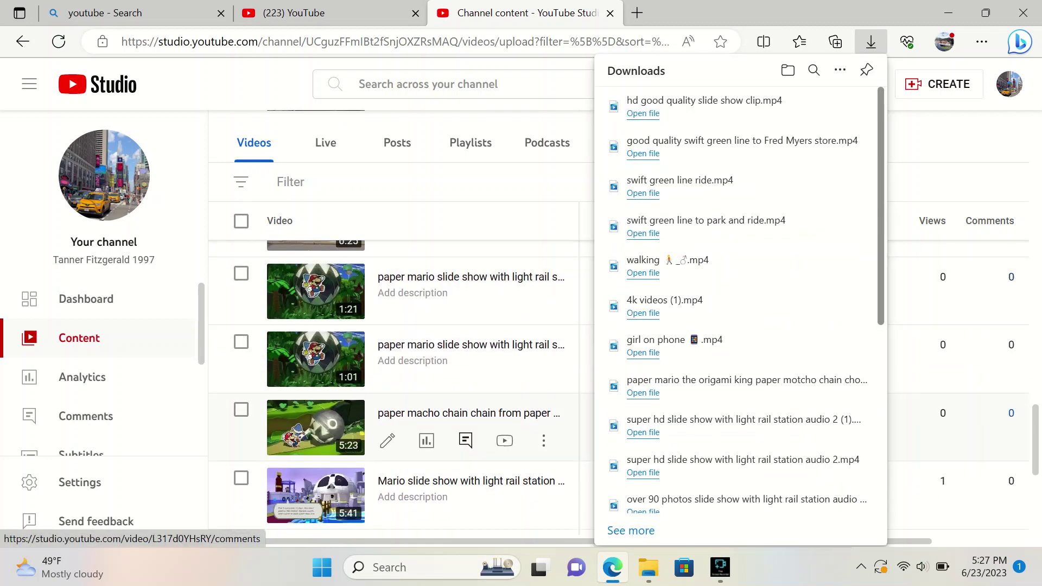
click(543, 440)
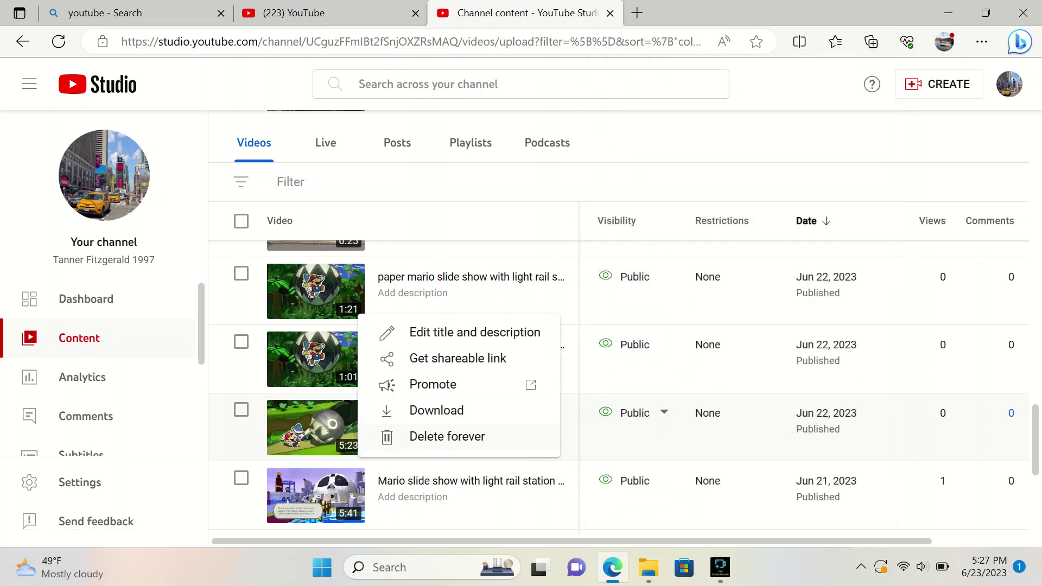
click(436, 411)
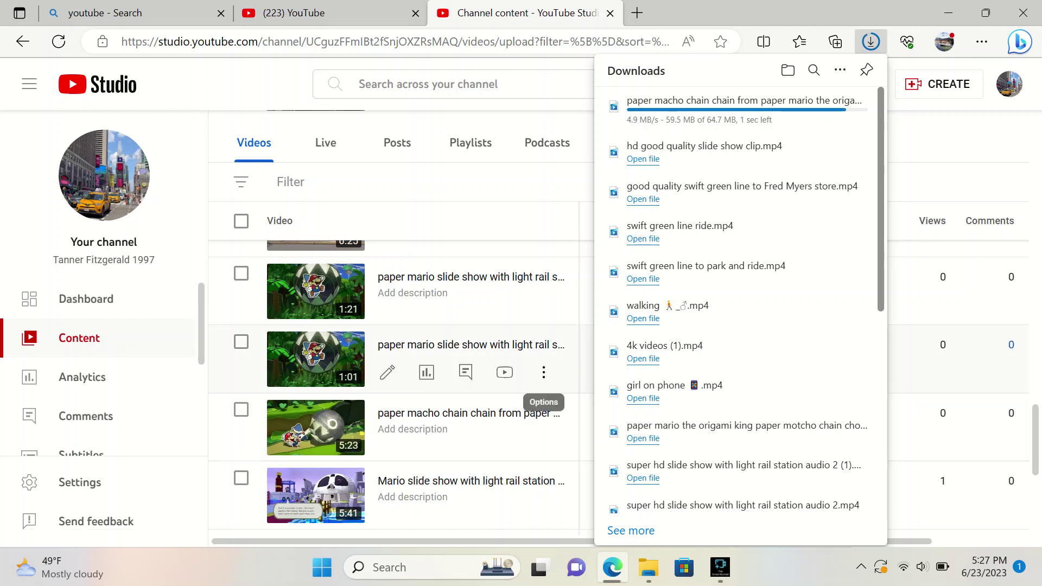
Download two "paper mario slide show with light rail station audio" videos, first the 1:01 one and then the 1:21 one.
click(544, 372)
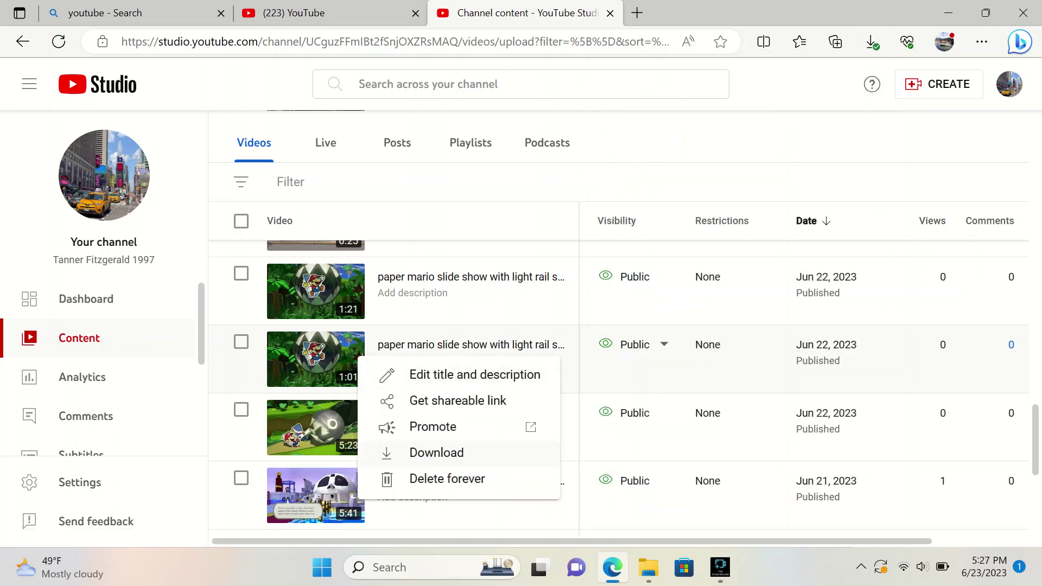
click(436, 452)
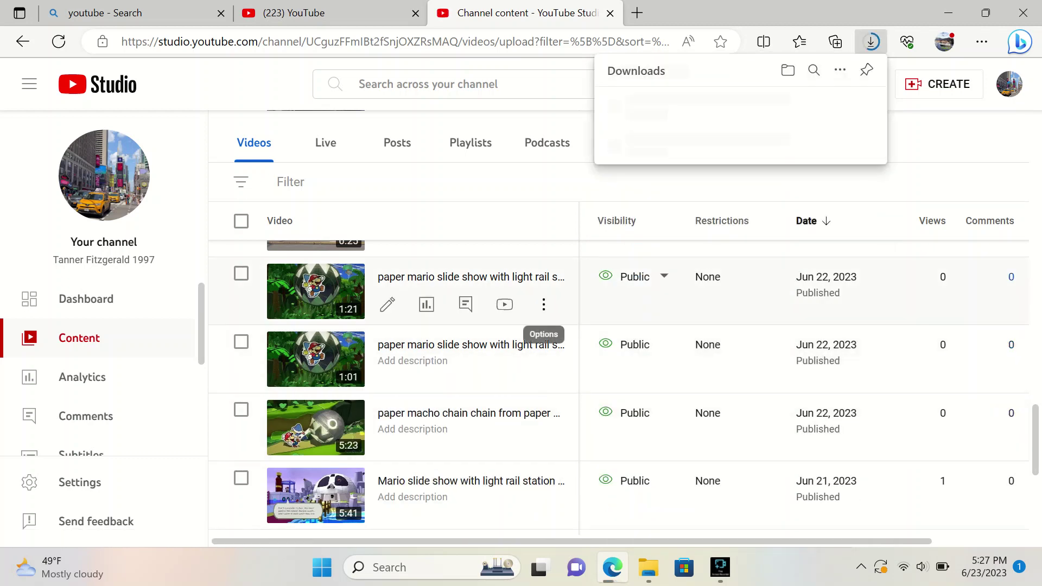
click(543, 304)
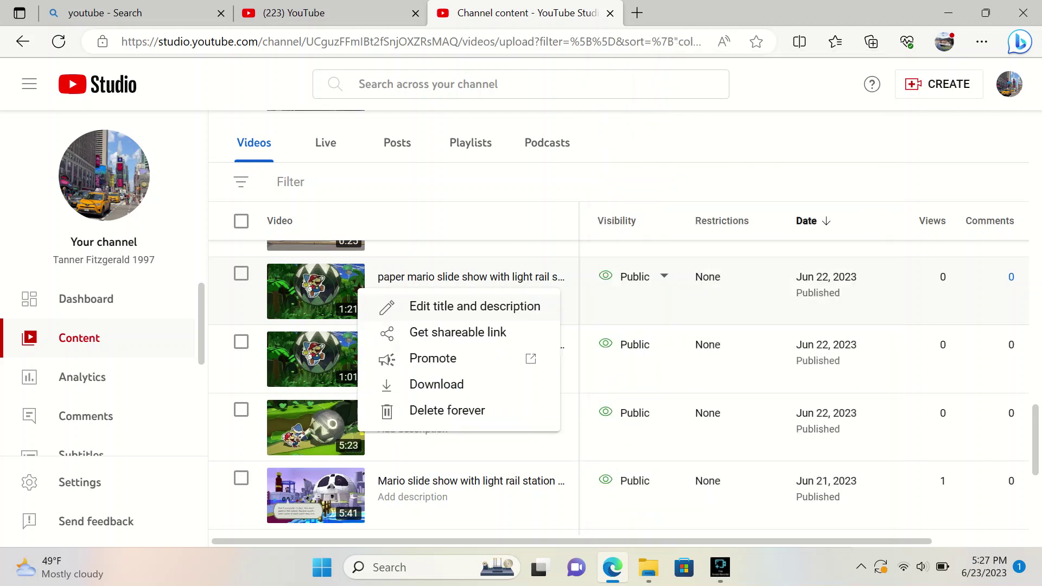
click(437, 384)
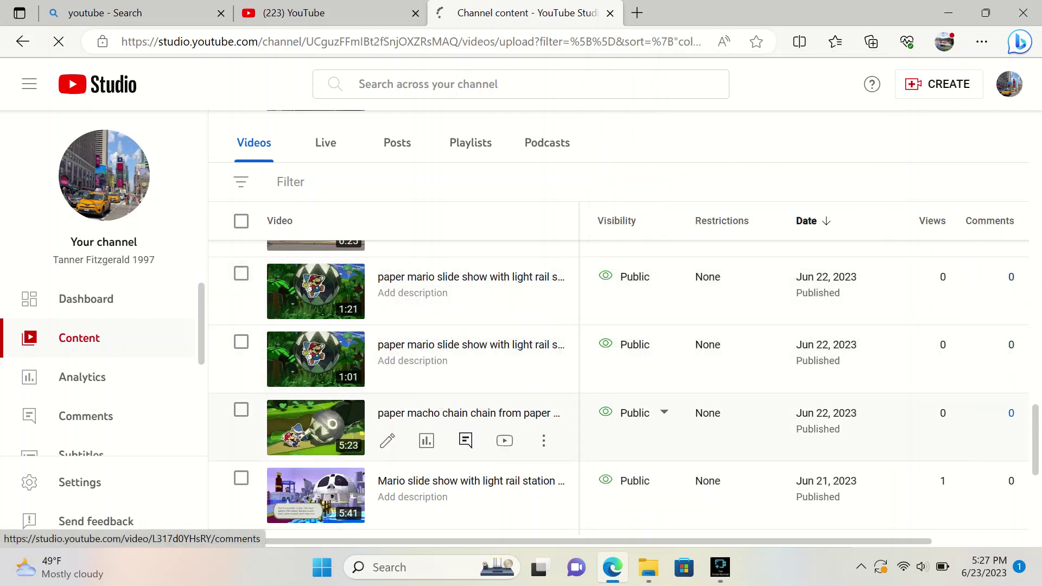
Download the 3:12 "elevators in Seattle" video from the content list.
scroll(465, 440, down, 2)
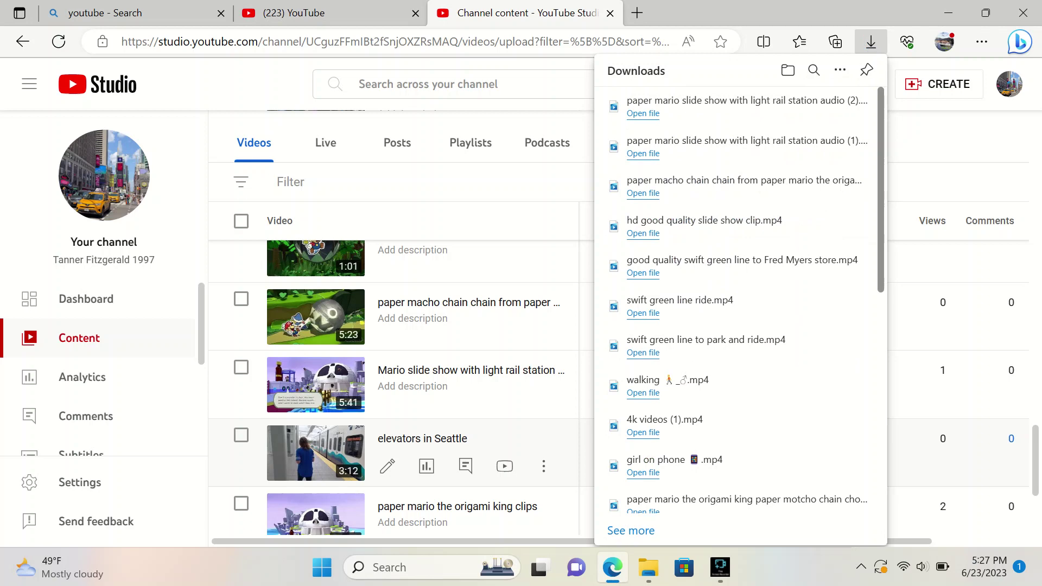
click(543, 465)
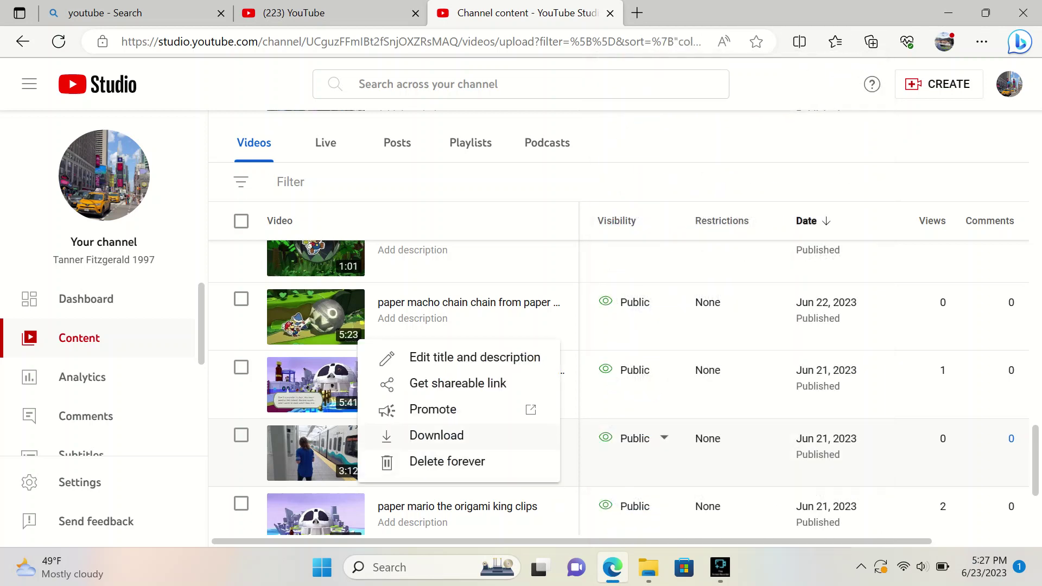
click(437, 435)
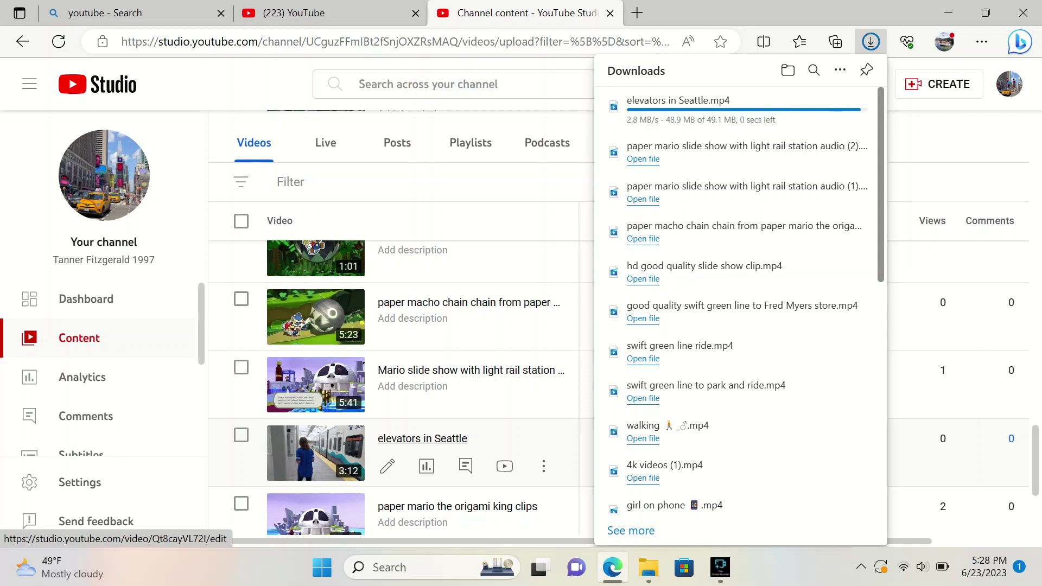
Download the "my light rail day trip movie" video and the "paper mario the origami king clips" video.
scroll(423, 439, down, 2)
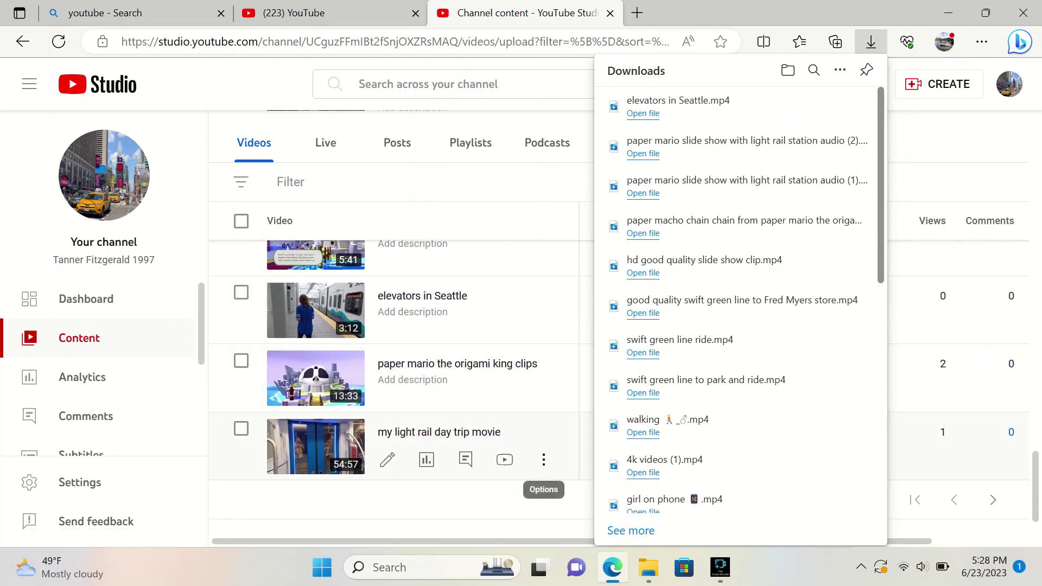
click(543, 459)
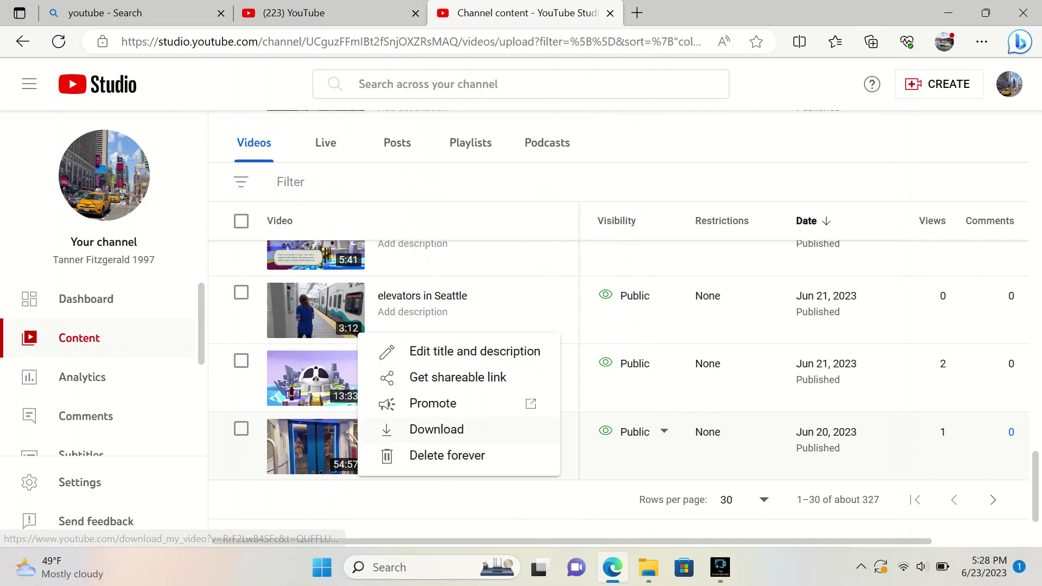
click(436, 429)
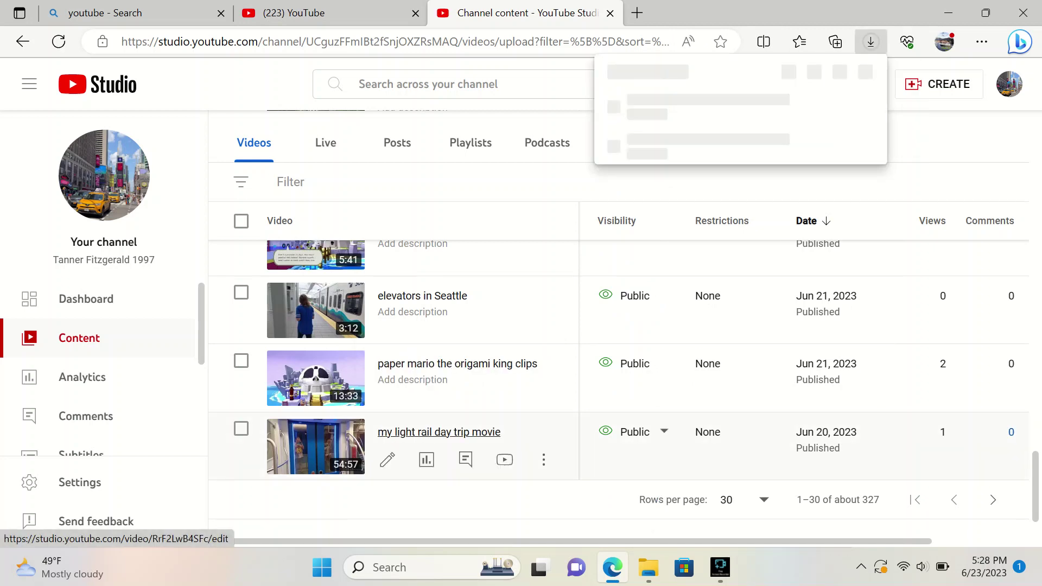
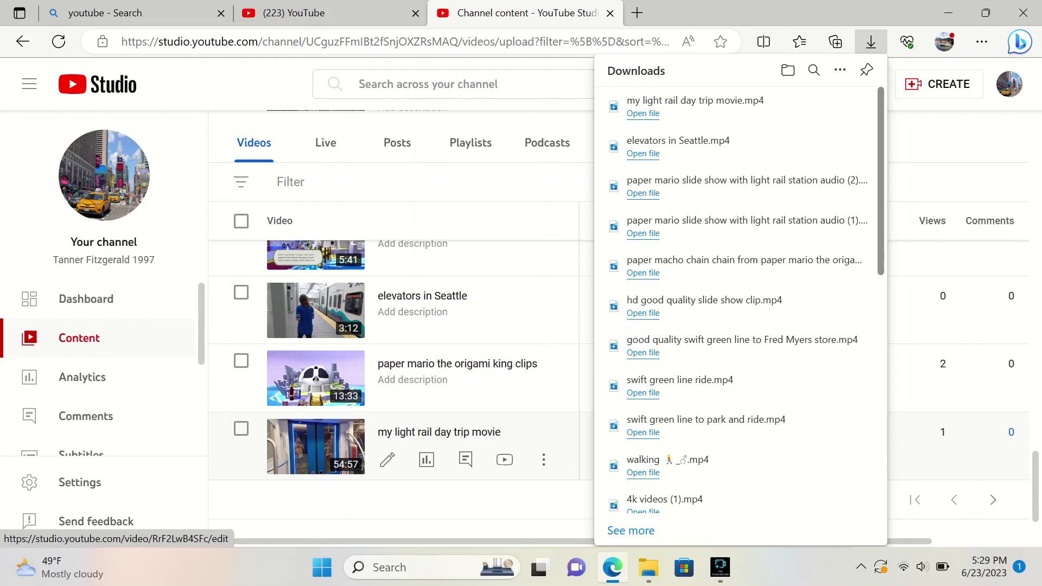
click(543, 390)
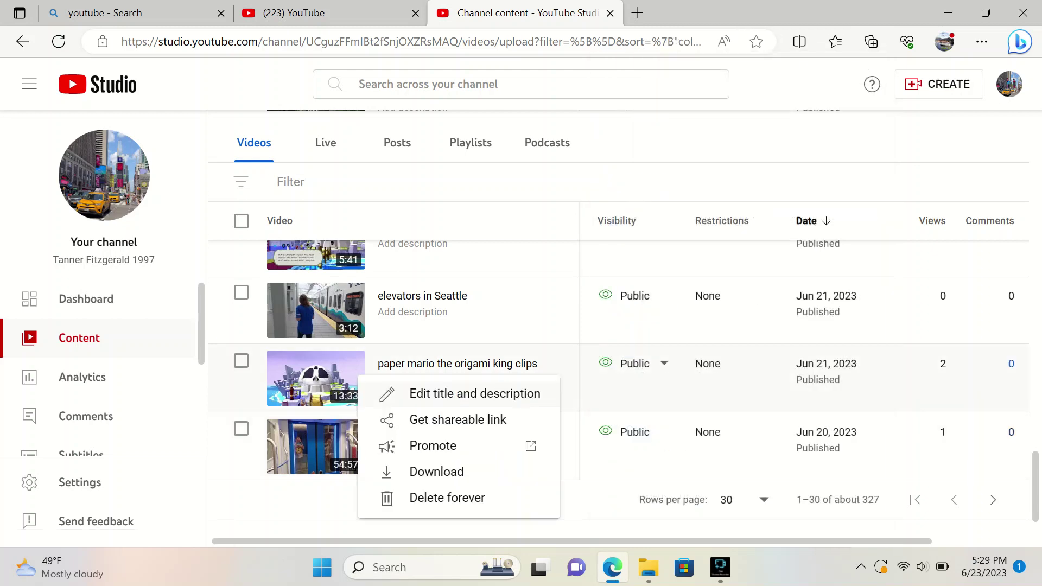
click(464, 470)
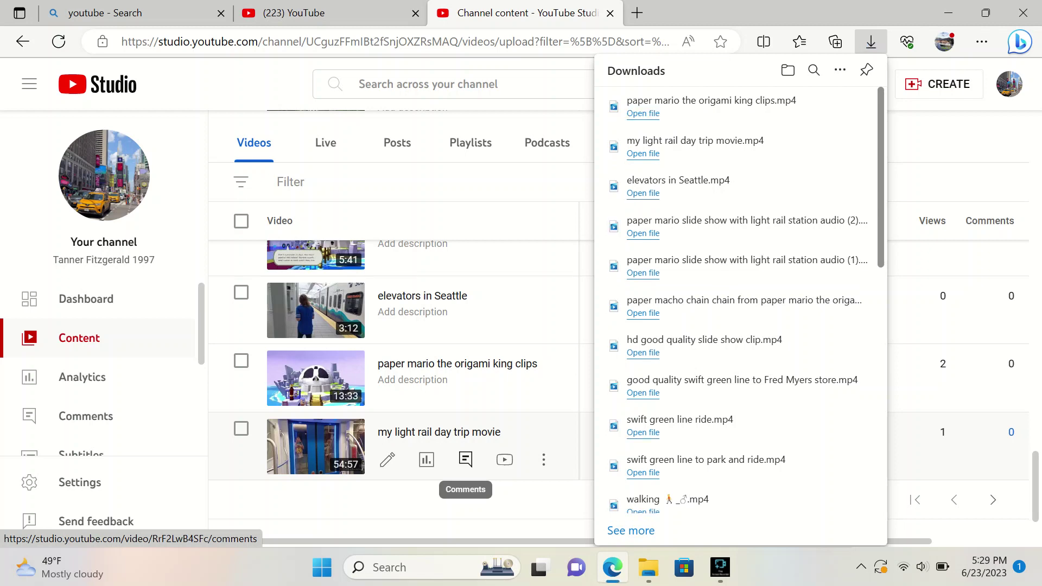
Go to the next page of channel videos and download "4K seattle trip (4)".
scroll(465, 459, down, 1)
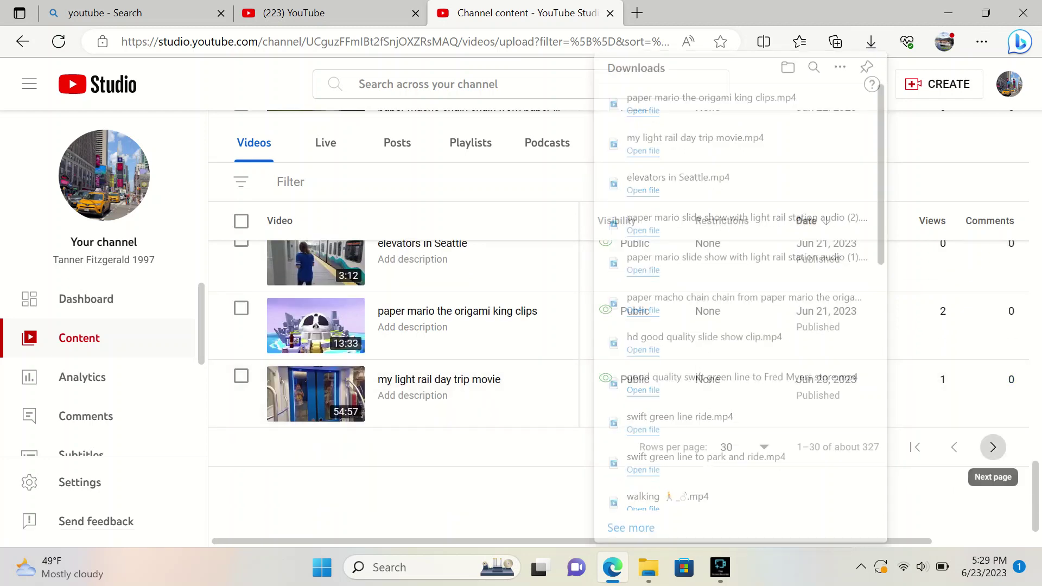
click(992, 446)
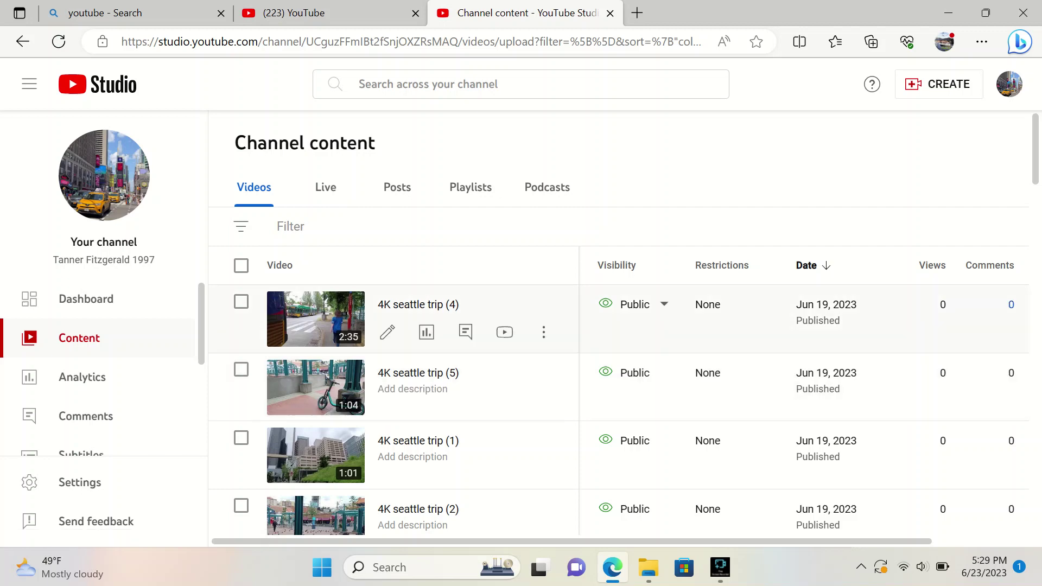
click(543, 331)
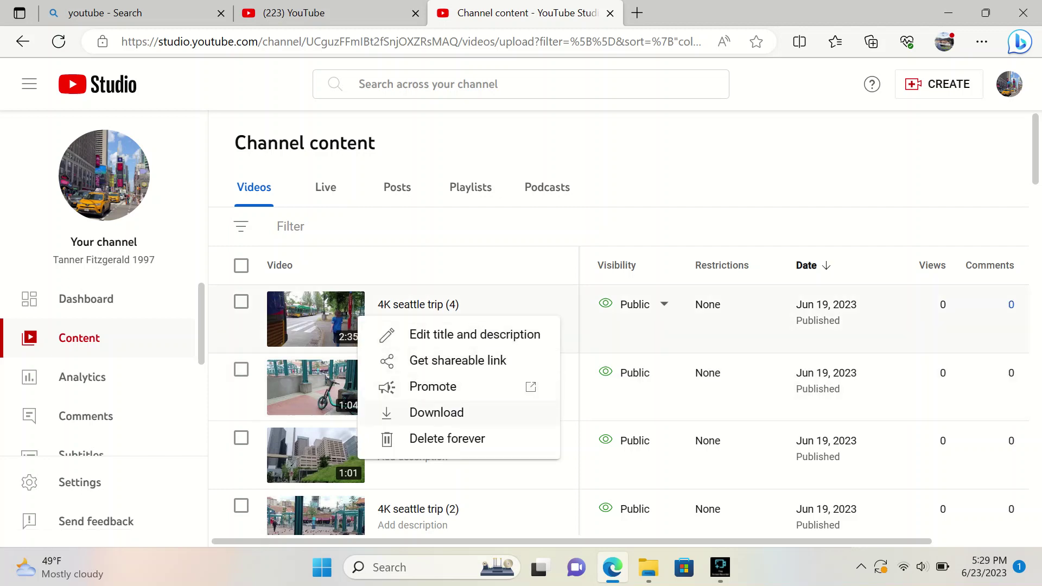
click(434, 412)
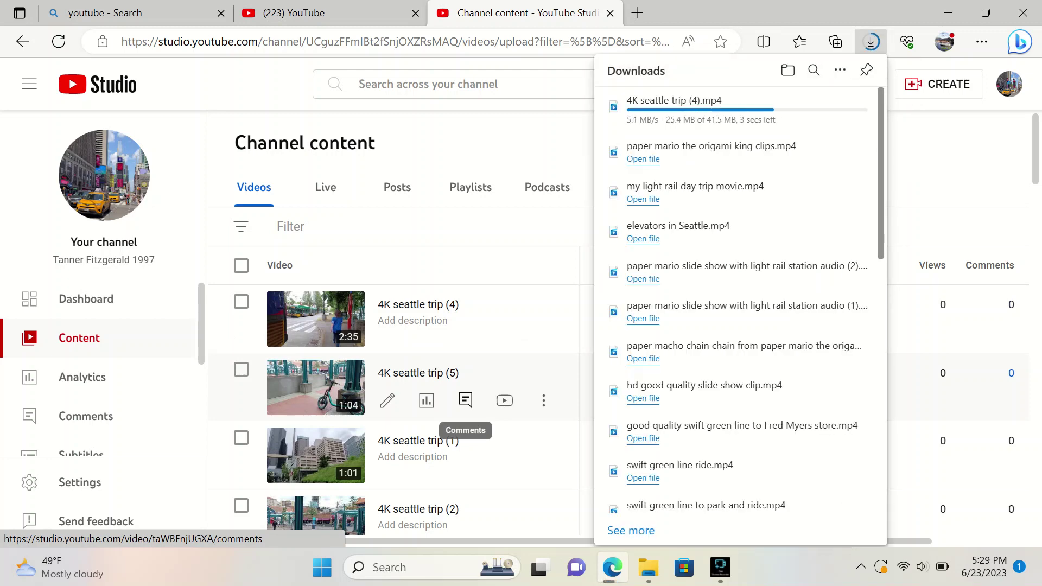
Download the "4K seattle trip (3)" video and the "4K seattle trip (1)" video.
scroll(465, 402, down, 5)
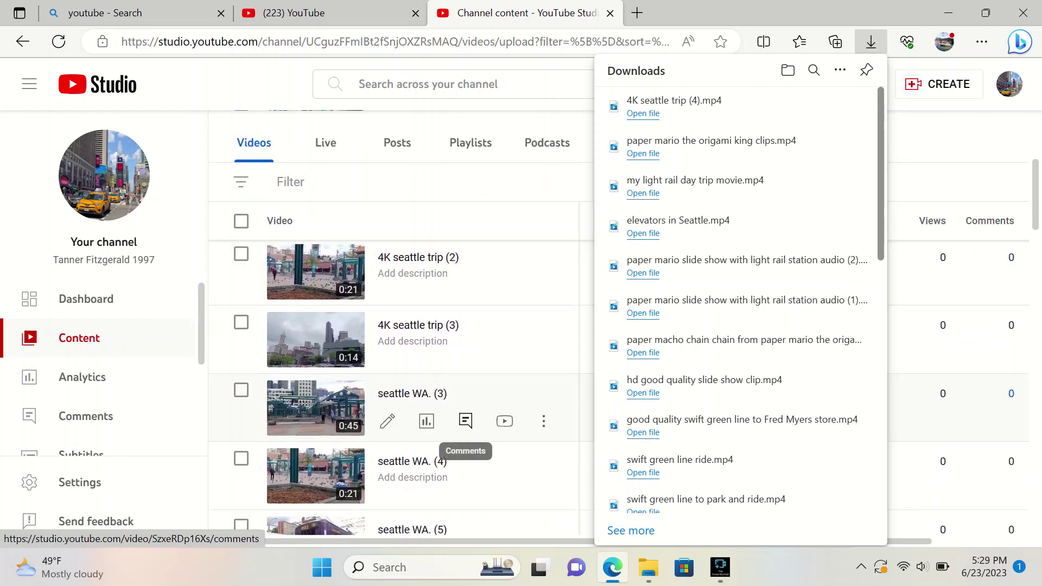
click(543, 353)
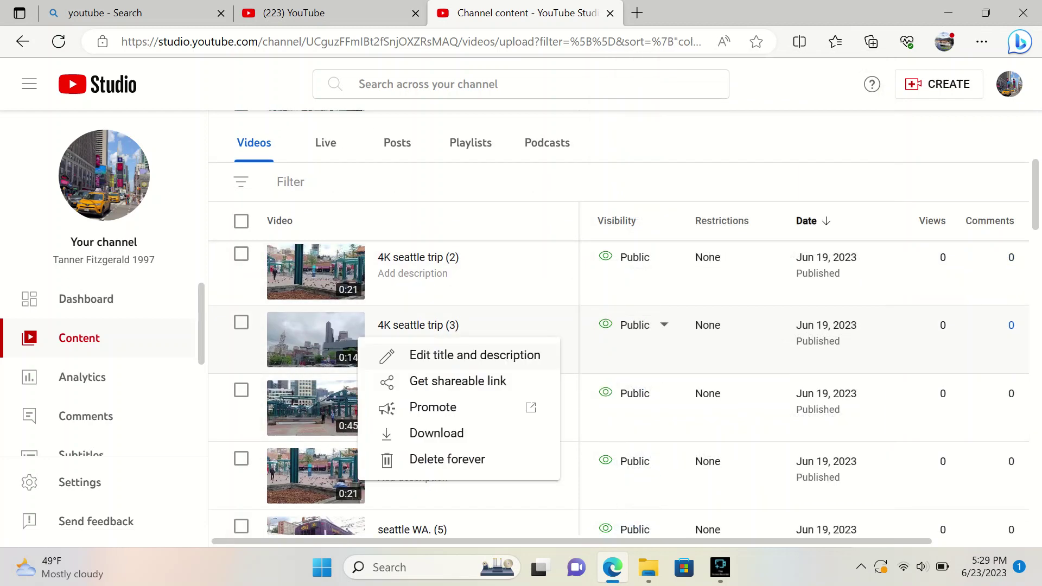
click(437, 433)
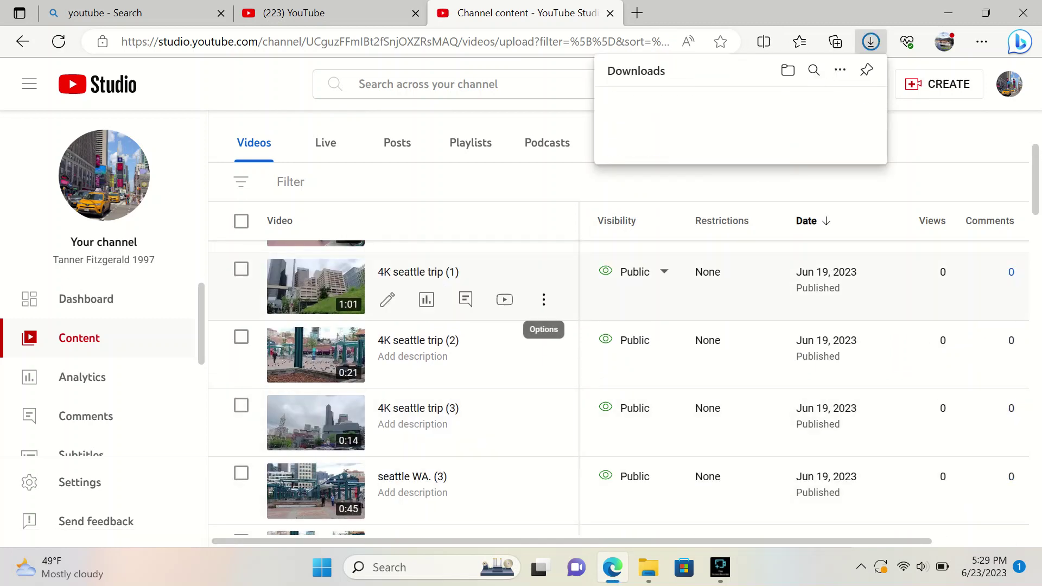
click(543, 299)
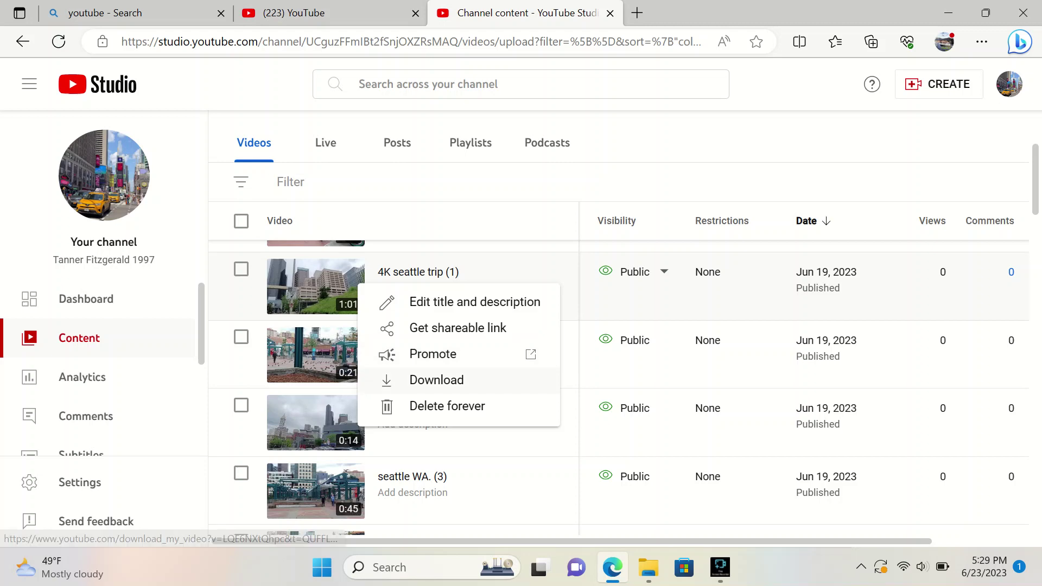
click(436, 380)
Download the 23:09 linklight rail video from Northgate to Chinatown and the "light rail from Chinatown to Northgate" video.
scroll(434, 434, down, 7)
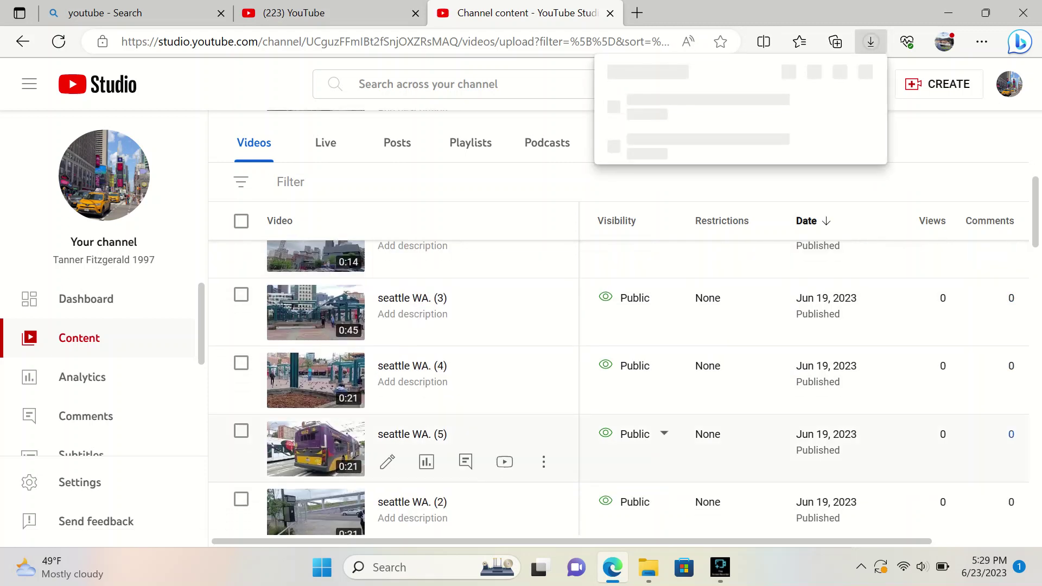
scroll(413, 434, down, 2)
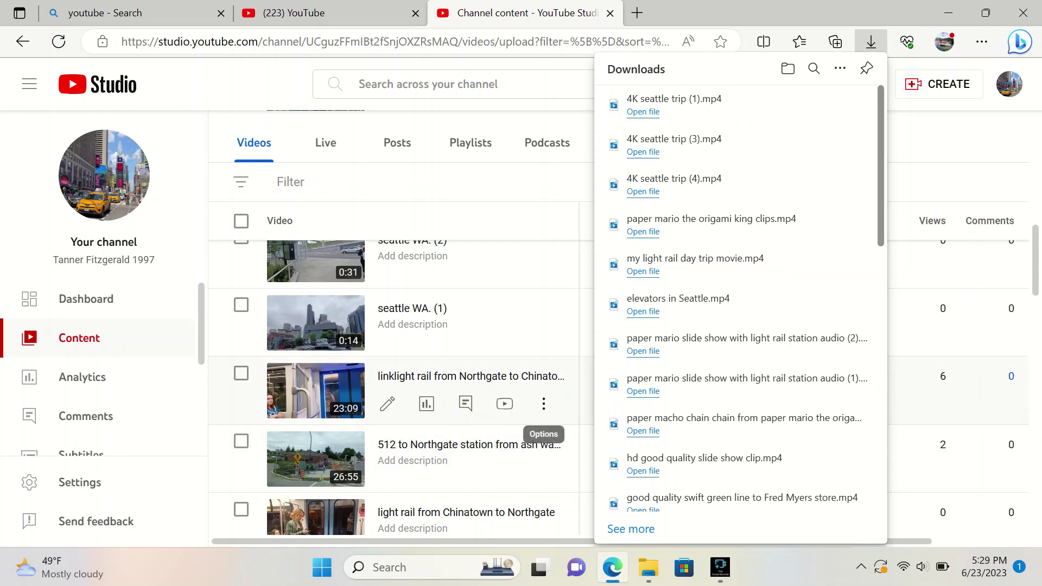
click(543, 403)
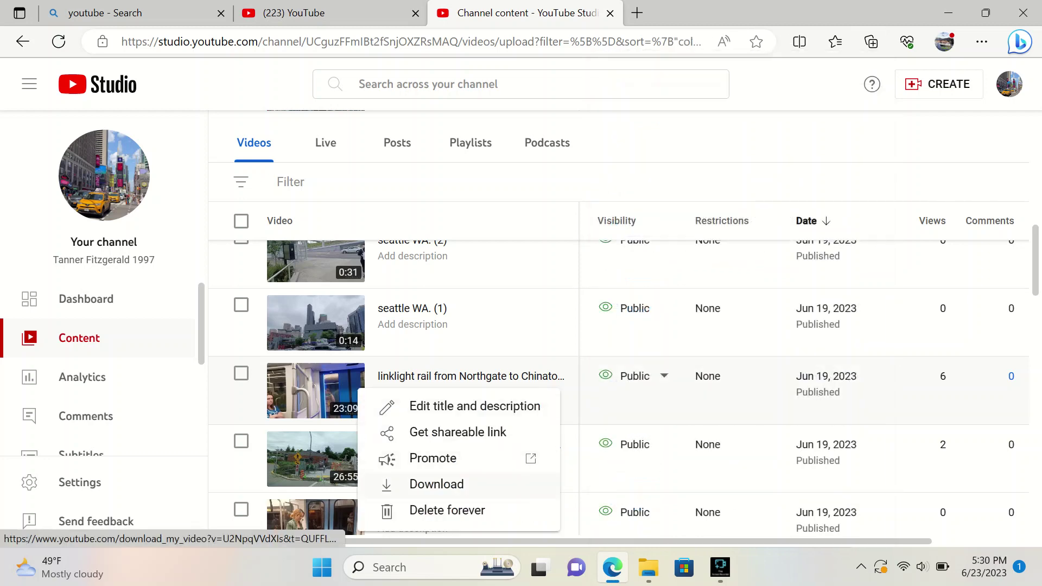
click(437, 484)
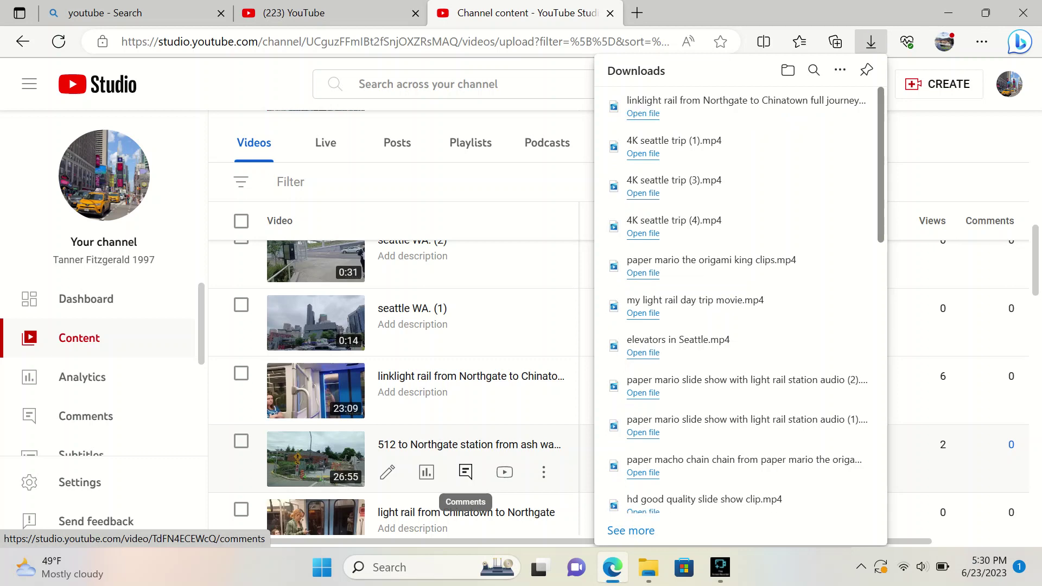
scroll(401, 466, down, 1)
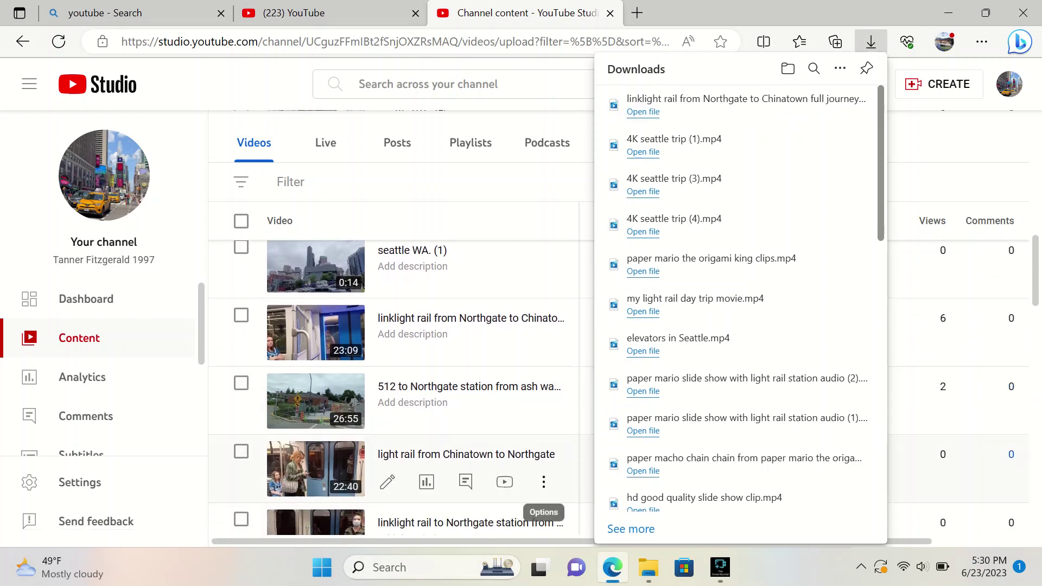
click(543, 482)
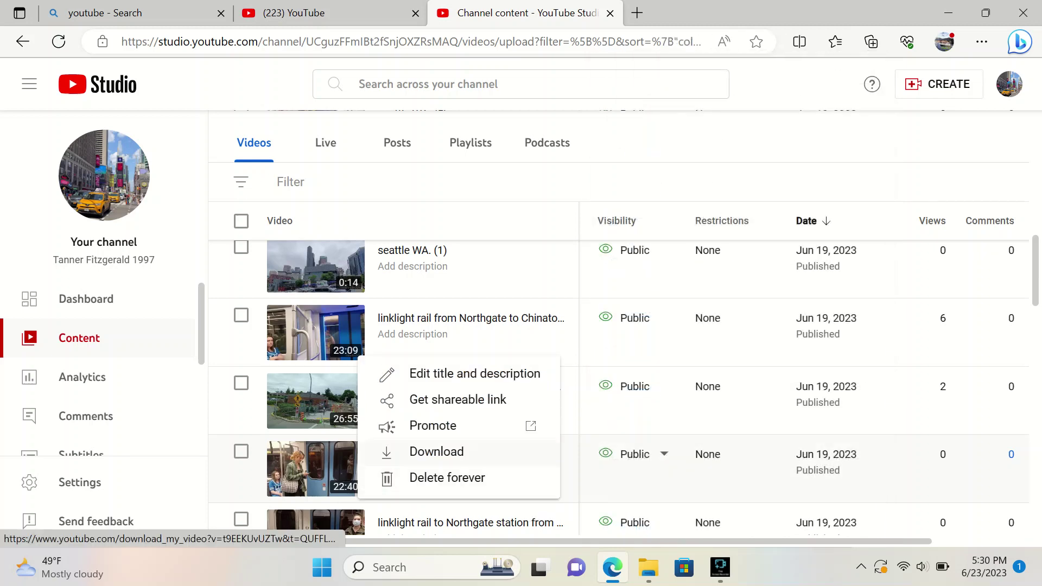
click(436, 452)
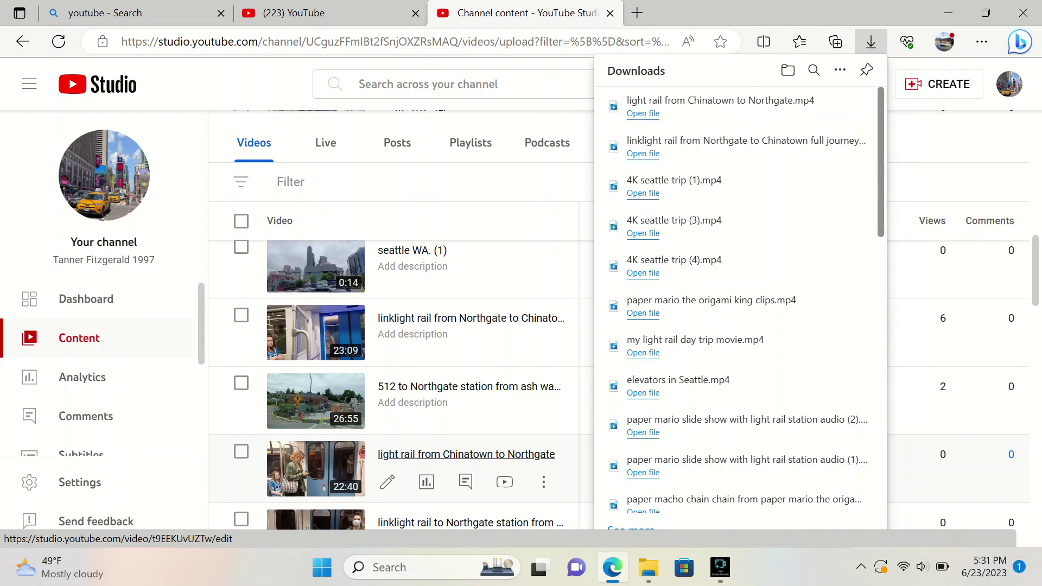
Download the "delta airlines landing in Seattle" video and the 22:40 "linklight rail to Northgate station from Chinatown" video.
scroll(466, 434, down, 3)
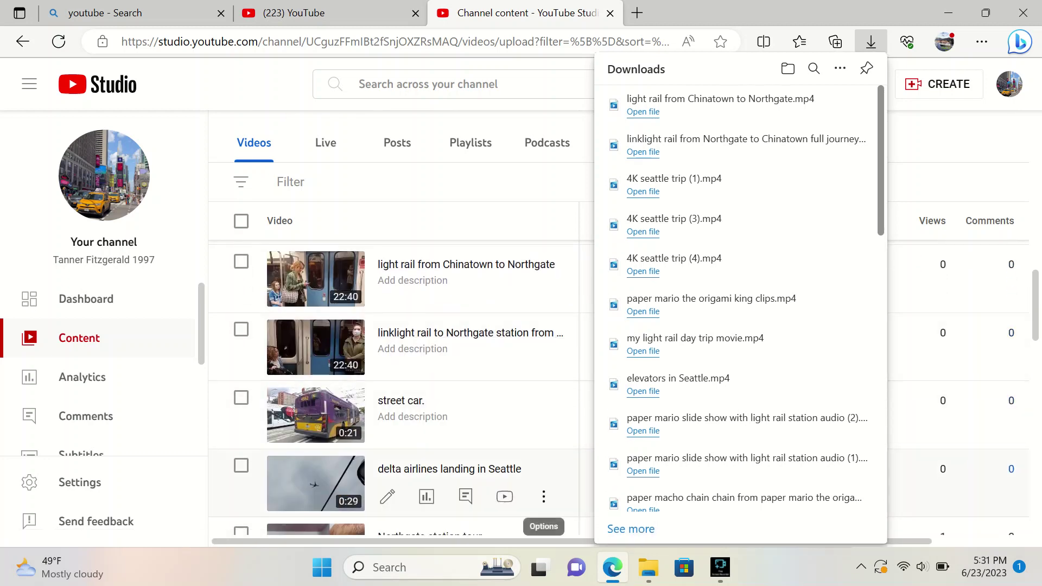
click(543, 496)
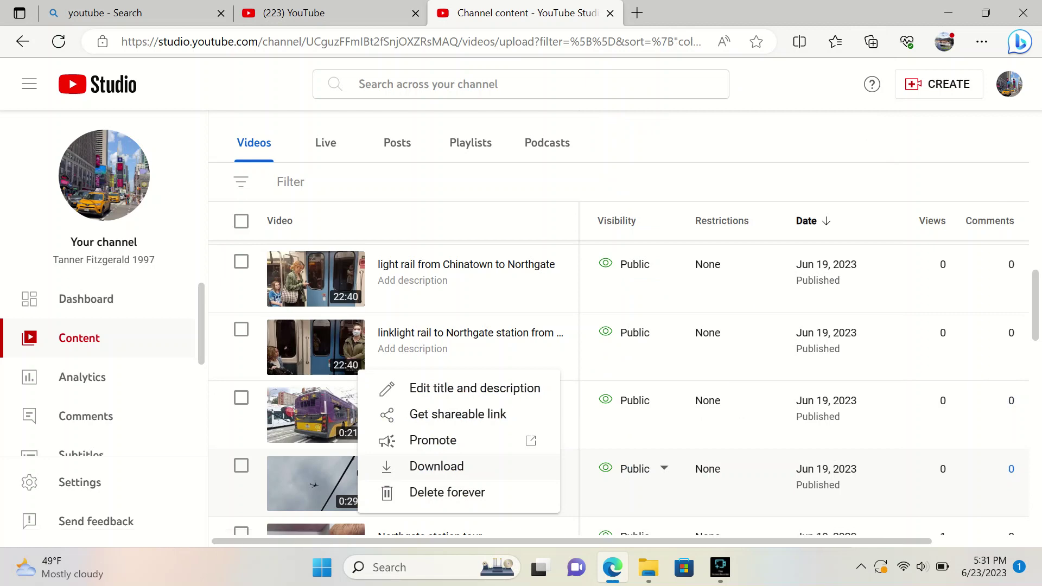
click(436, 467)
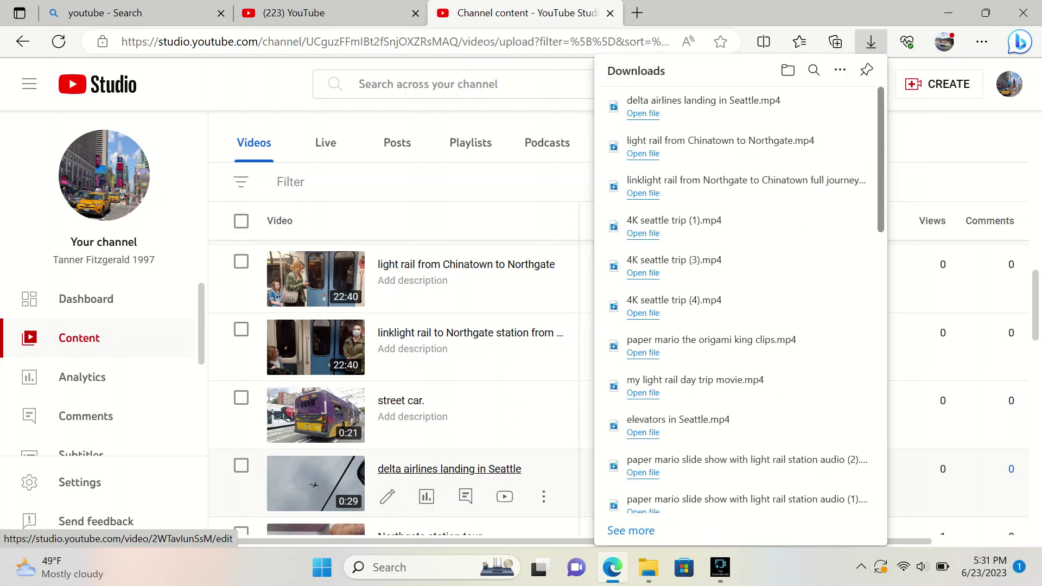
click(543, 360)
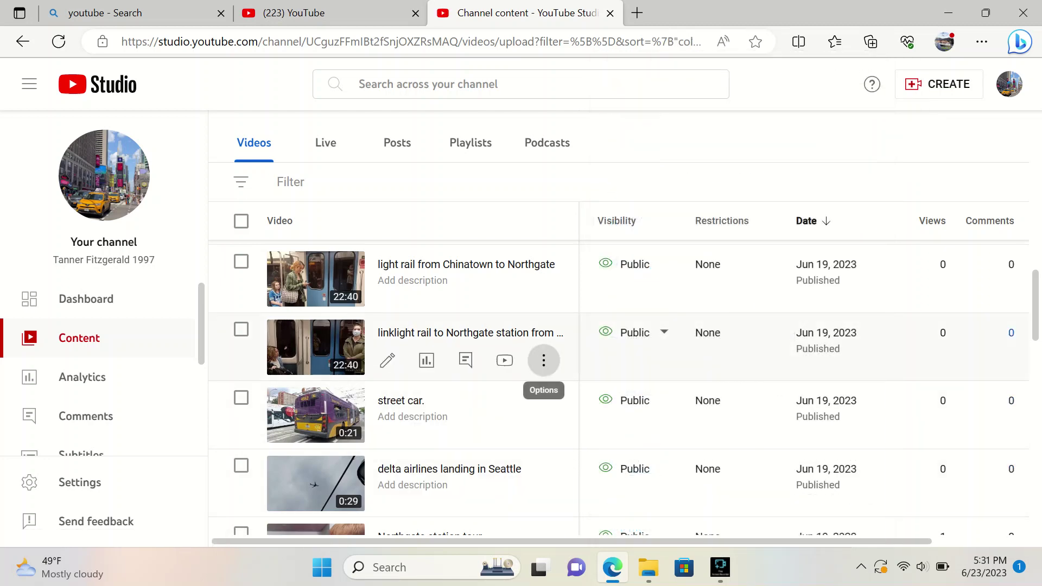
click(437, 440)
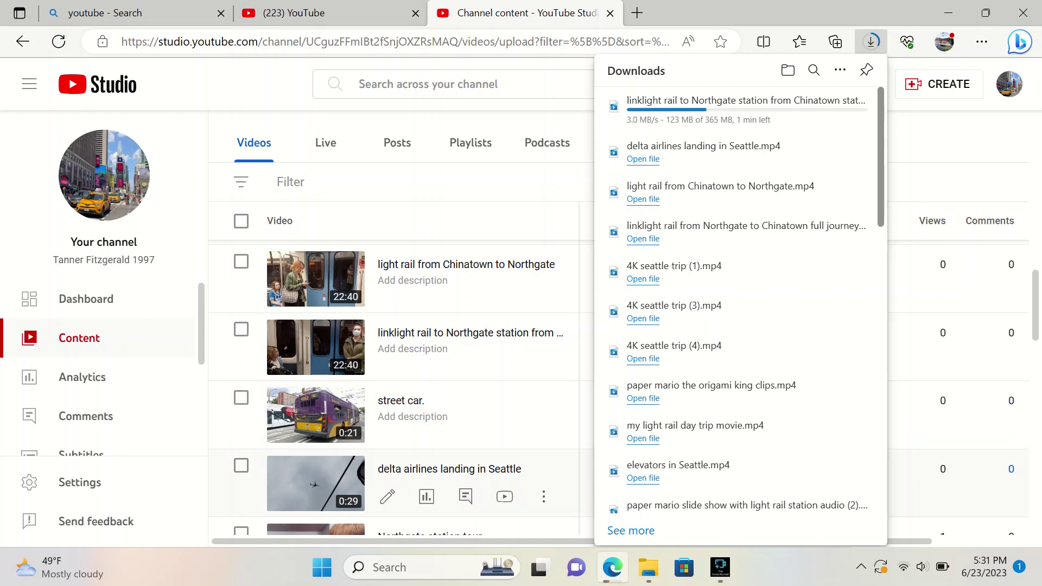
Download the "elevators at the unknown location in Seattle WA" video and the "Northgate station tour" video.
scroll(450, 464, down, 1)
scroll(449, 464, down, 3)
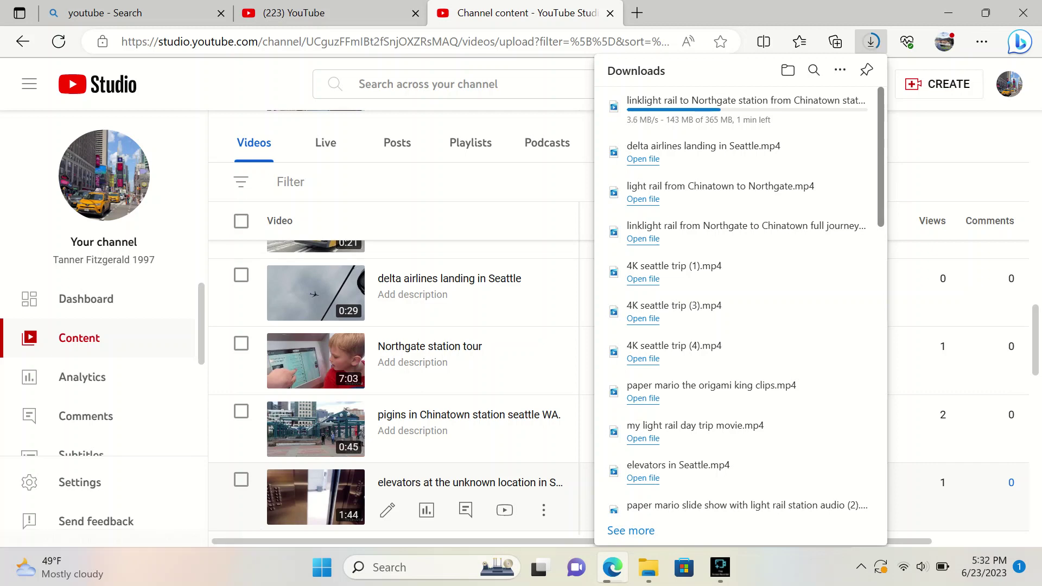
click(543, 509)
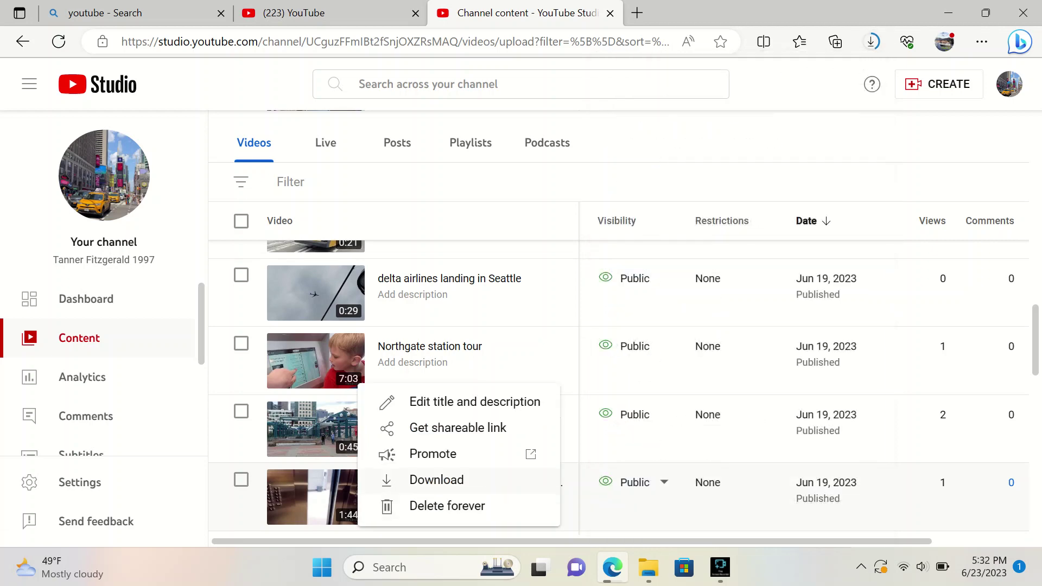
click(437, 480)
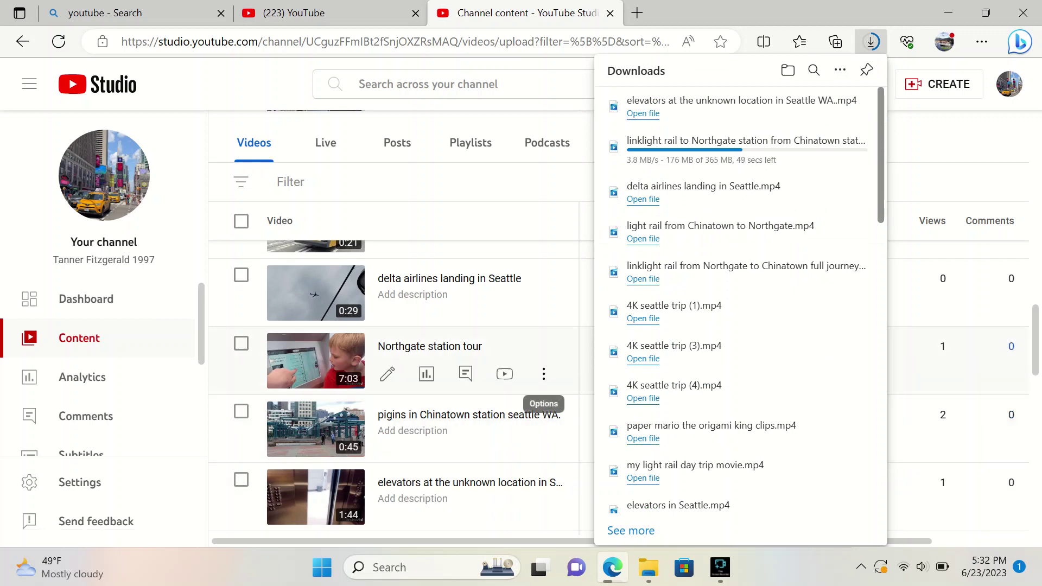
click(543, 373)
click(543, 373)
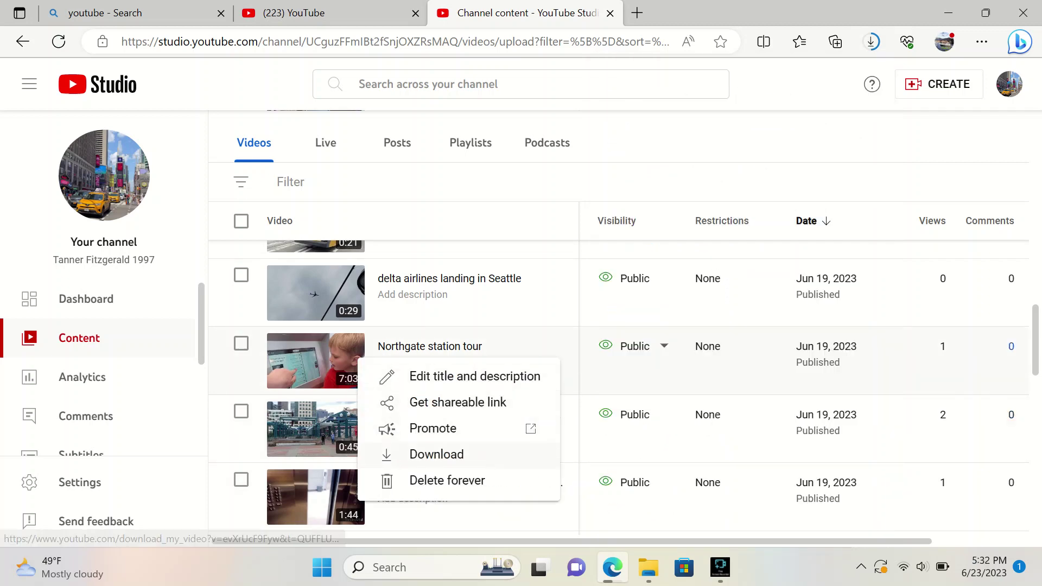
click(436, 454)
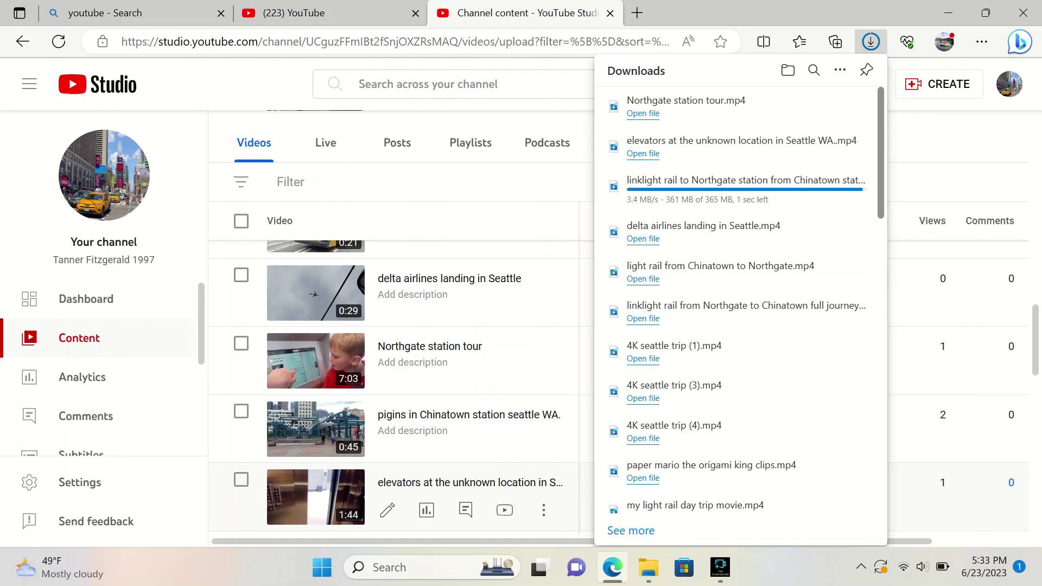
Download the 4:08 "station tour with announcements" video twice.
scroll(393, 388, down, 1)
scroll(543, 402, down, 1)
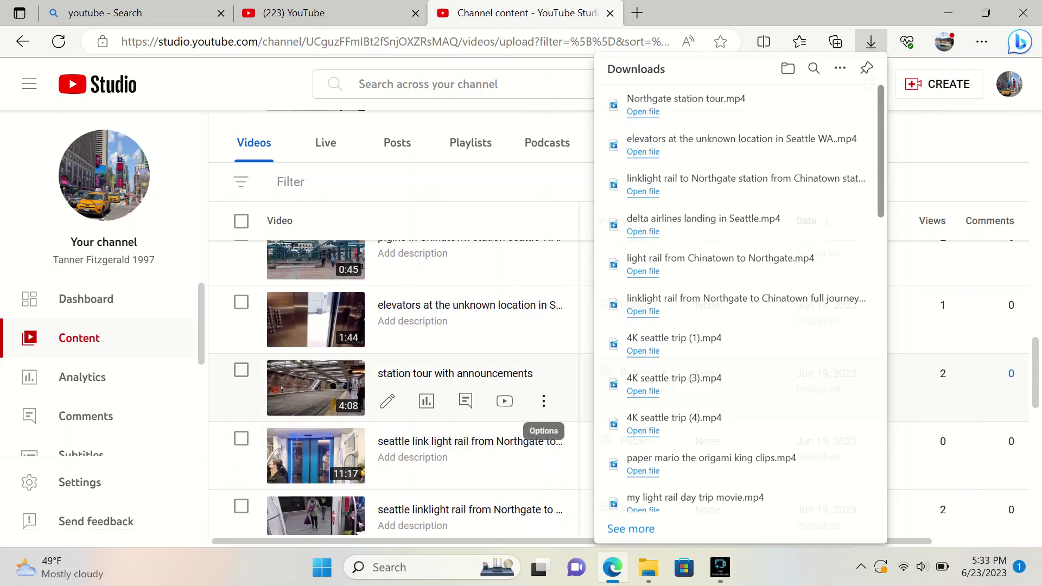
click(543, 402)
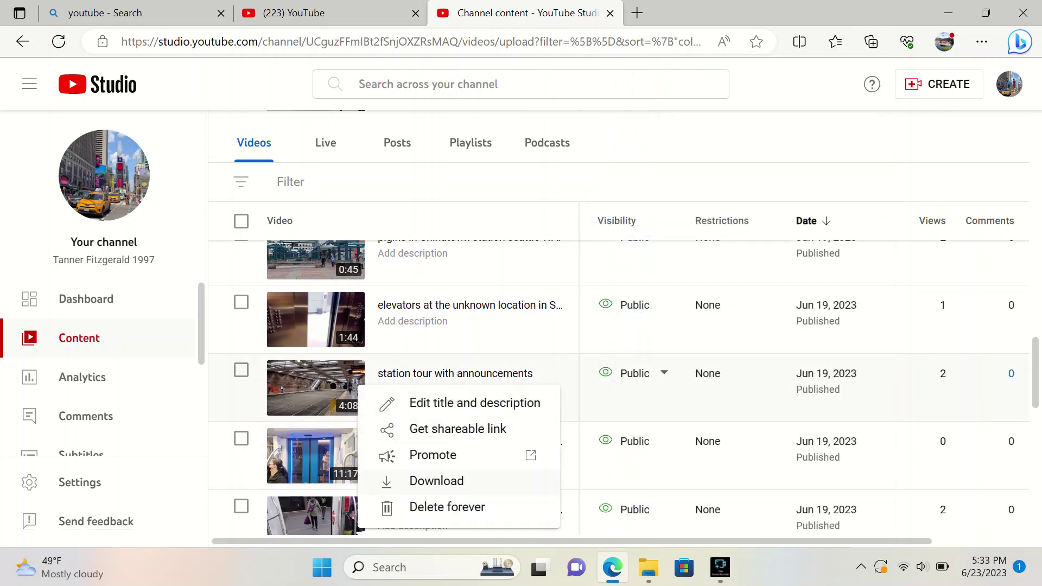
click(437, 480)
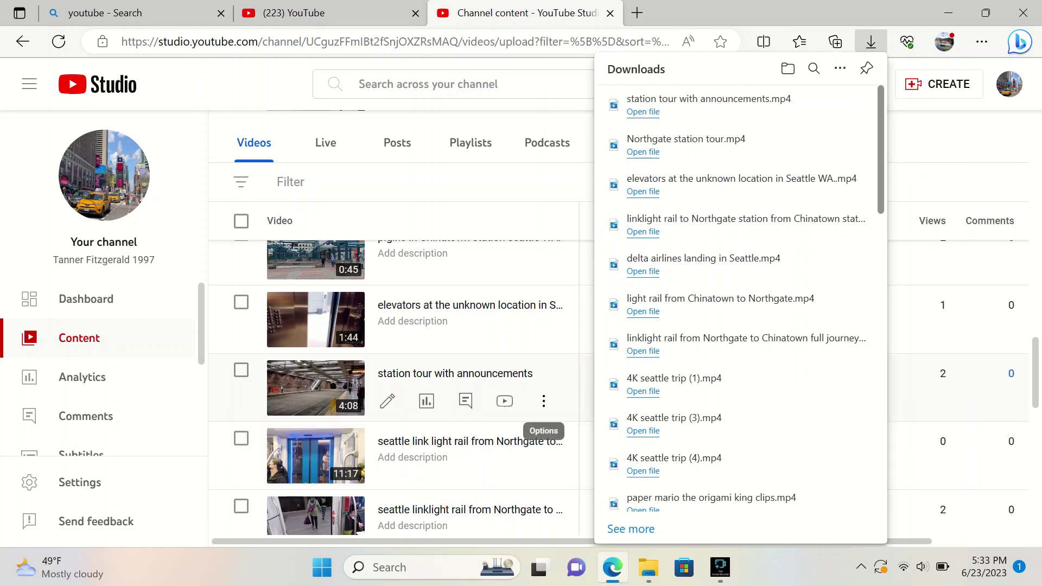
click(543, 401)
click(437, 480)
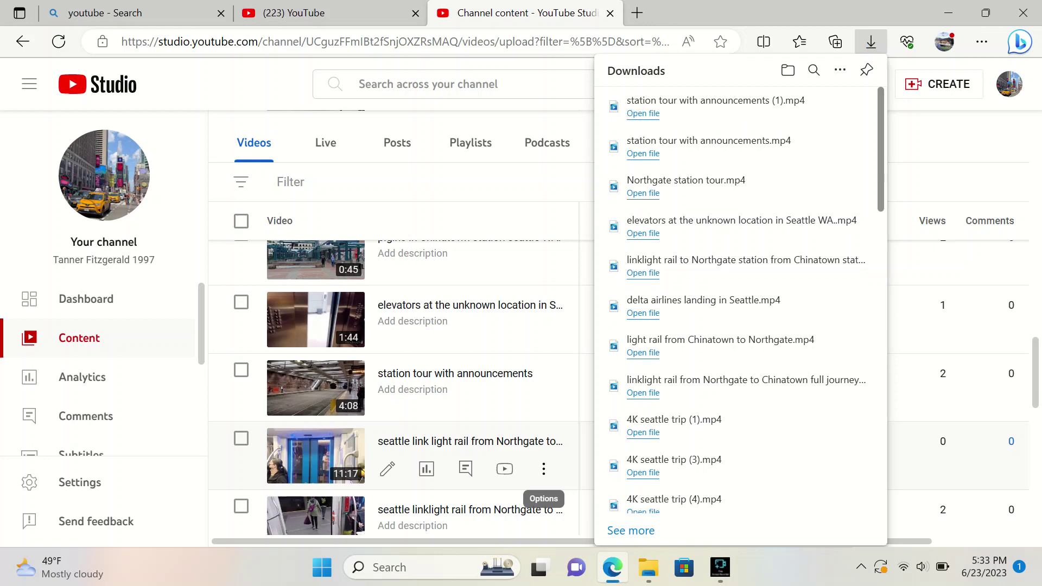
Download the 11:17 "seattle link light rail from Northgate to China Town part 2" video and the 11:52 "seattle linklight rail from Northgate to China town Station" video.
click(543, 469)
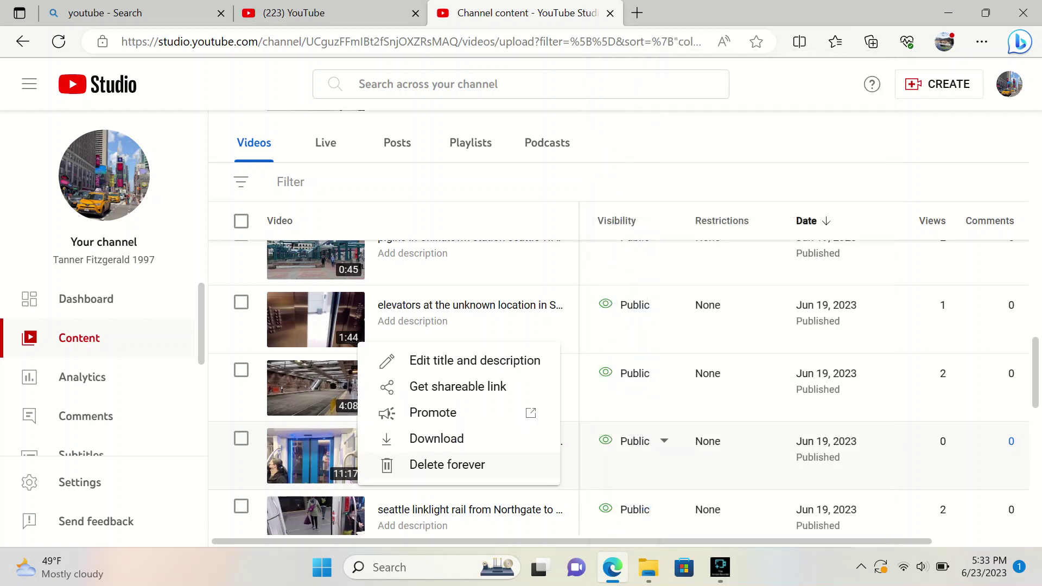
click(428, 438)
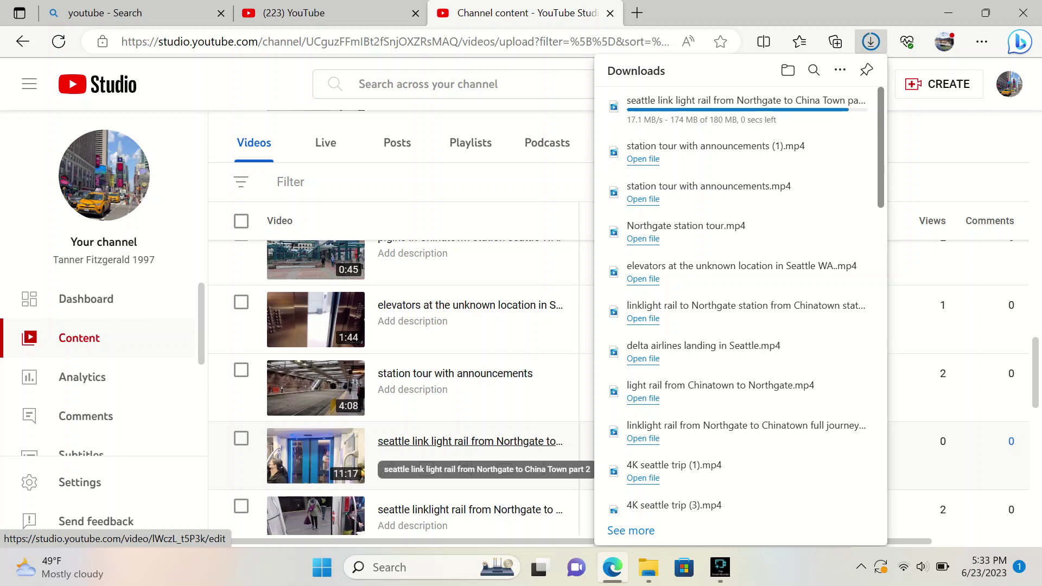
scroll(543, 477, down, 1)
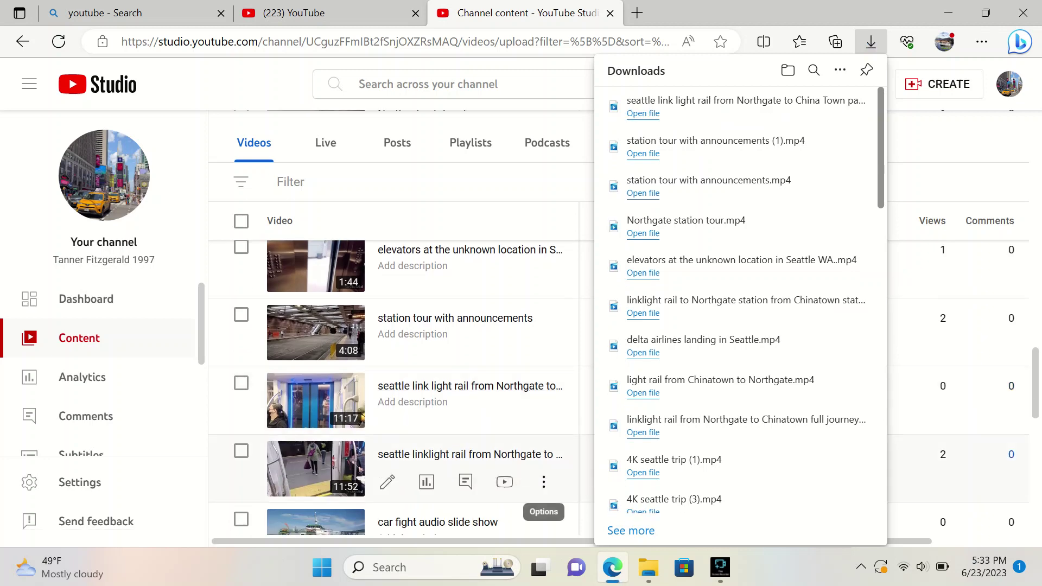
click(543, 481)
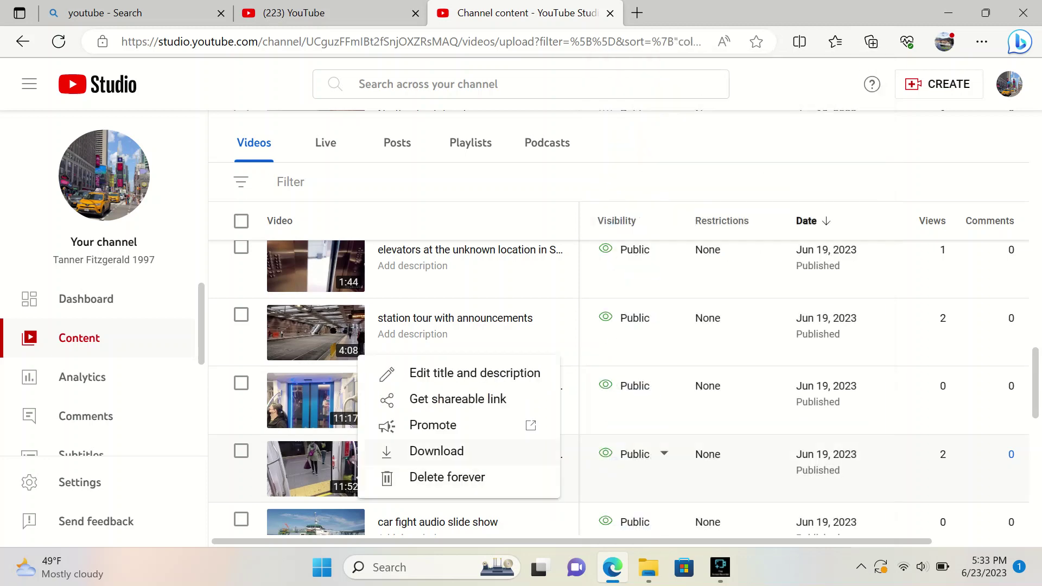
click(437, 451)
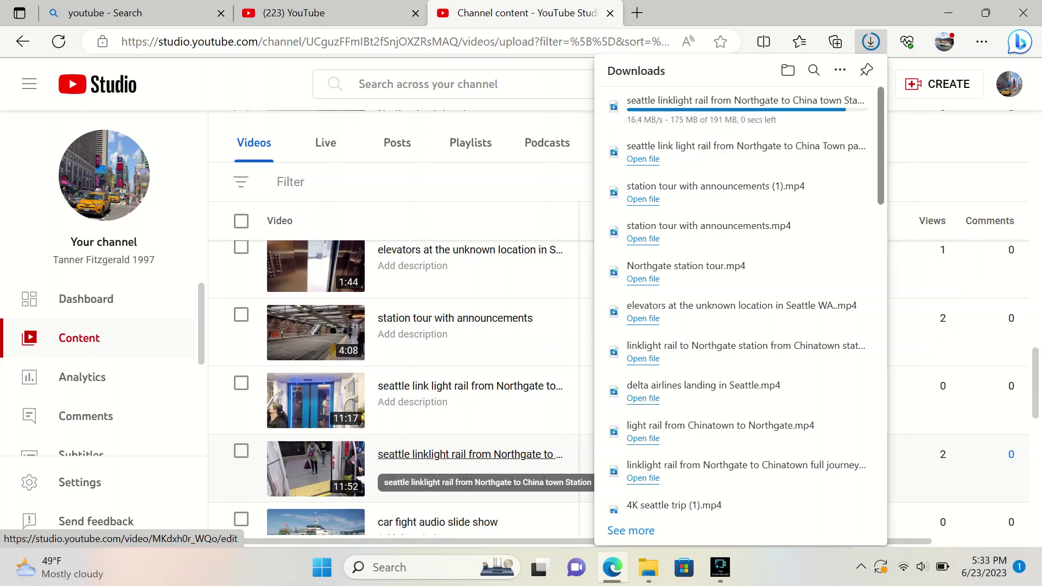
Download the "car fight audio slide show" and "ferry slide show with car fight part 1" videos.
scroll(504, 469, down, 3)
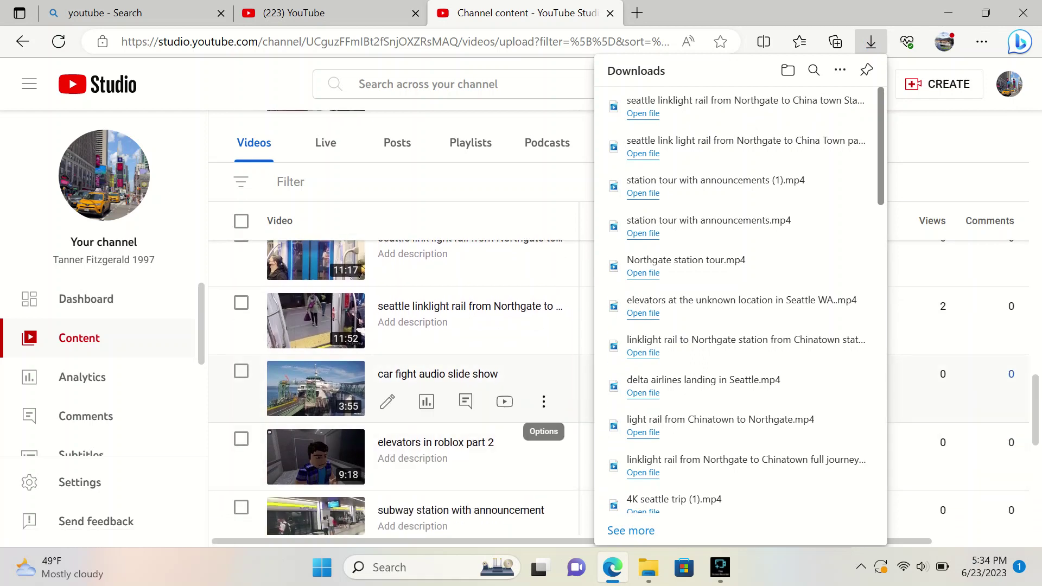
click(543, 402)
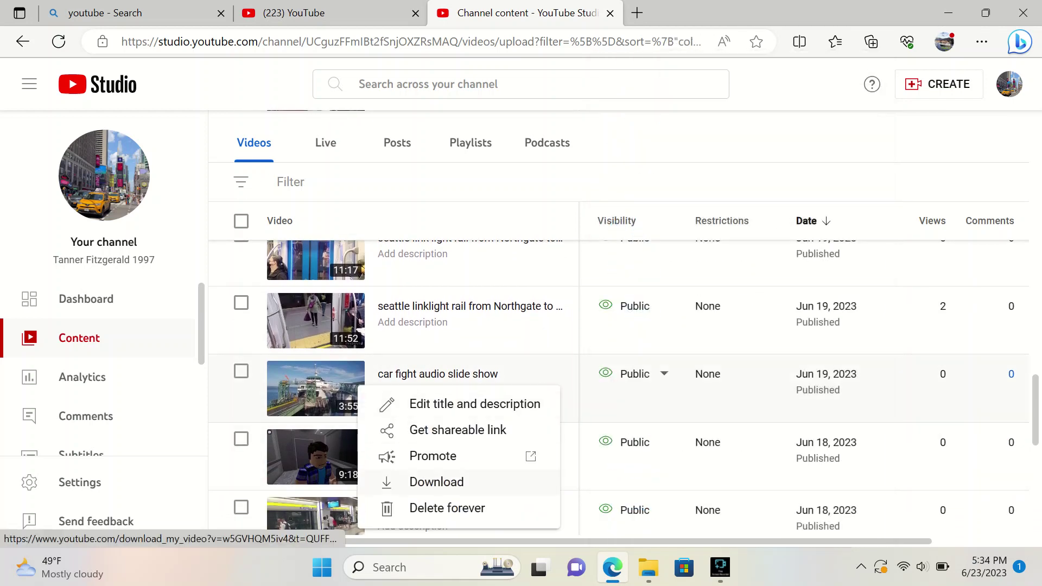
click(440, 481)
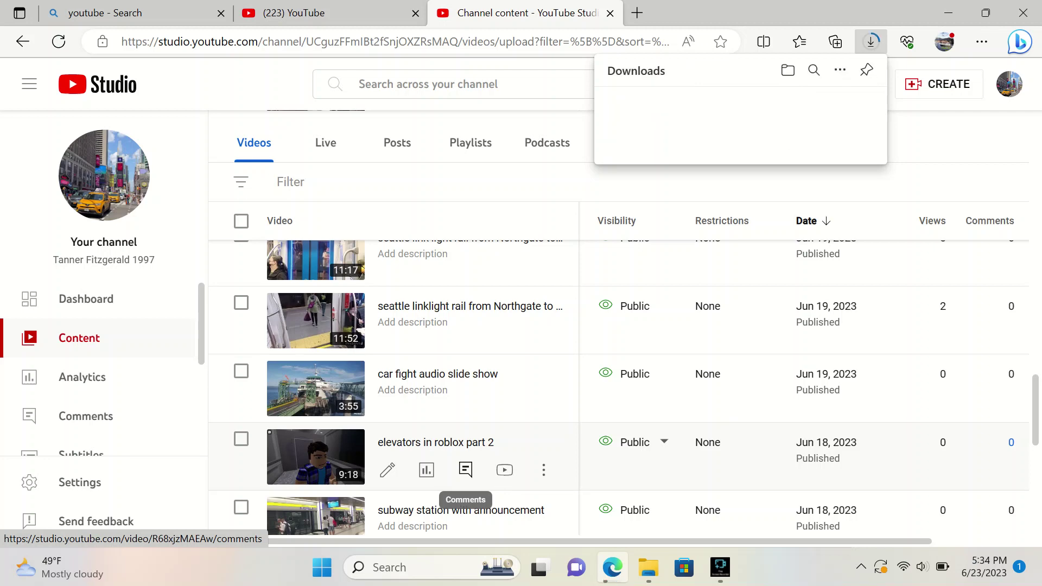
scroll(466, 470, down, 5)
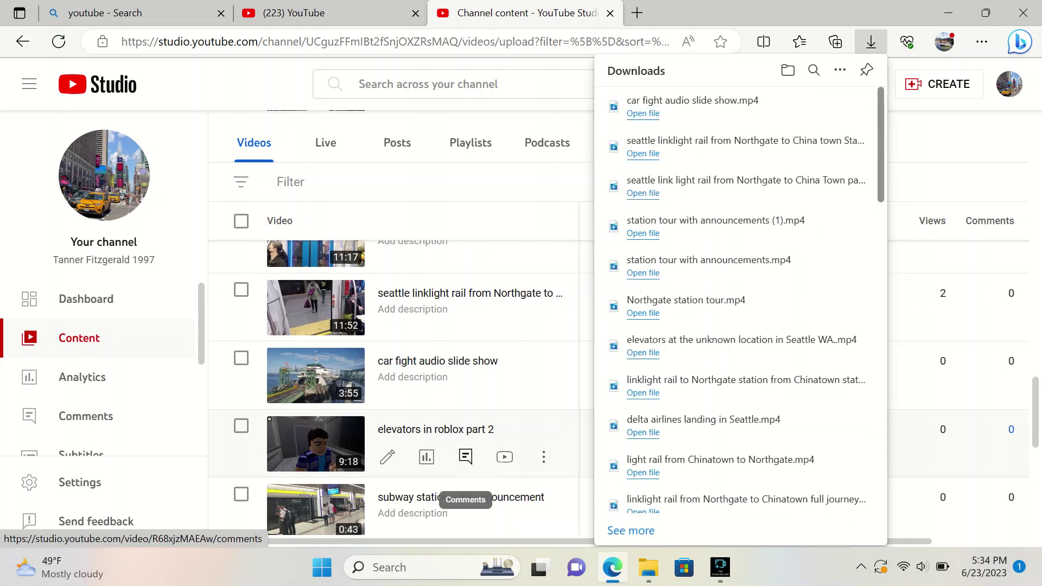
scroll(402, 391, down, 2)
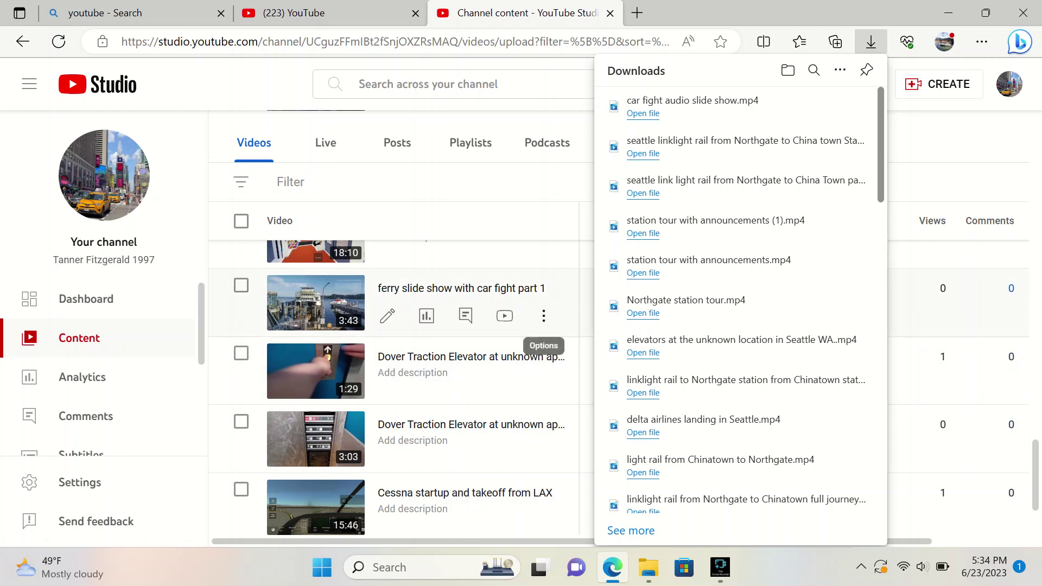
click(543, 315)
click(437, 396)
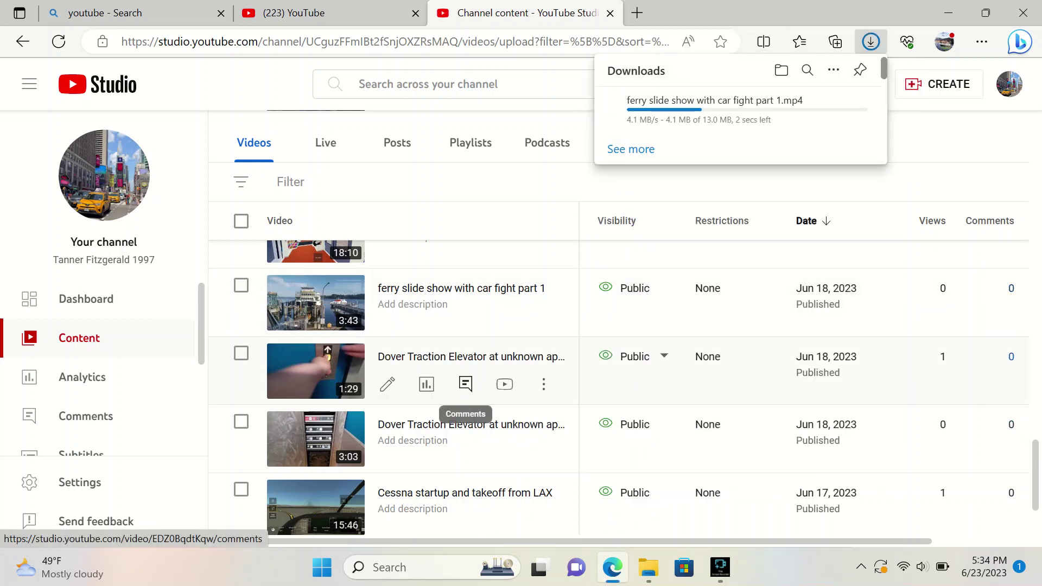
Download the "Cessna startup and takeoff from LAX" video at the end of this page of the list.
scroll(465, 382, down, 2)
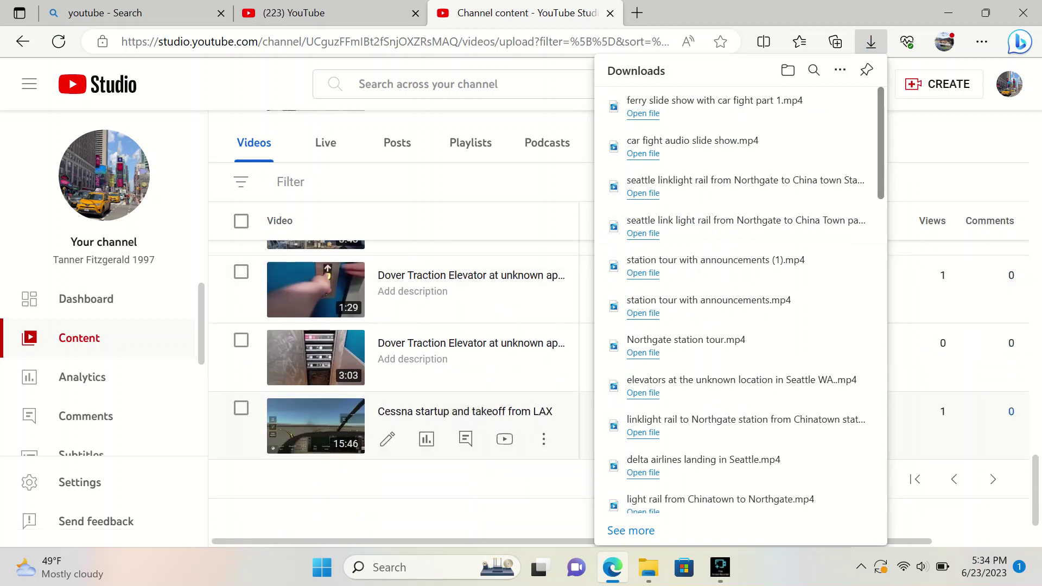
click(543, 439)
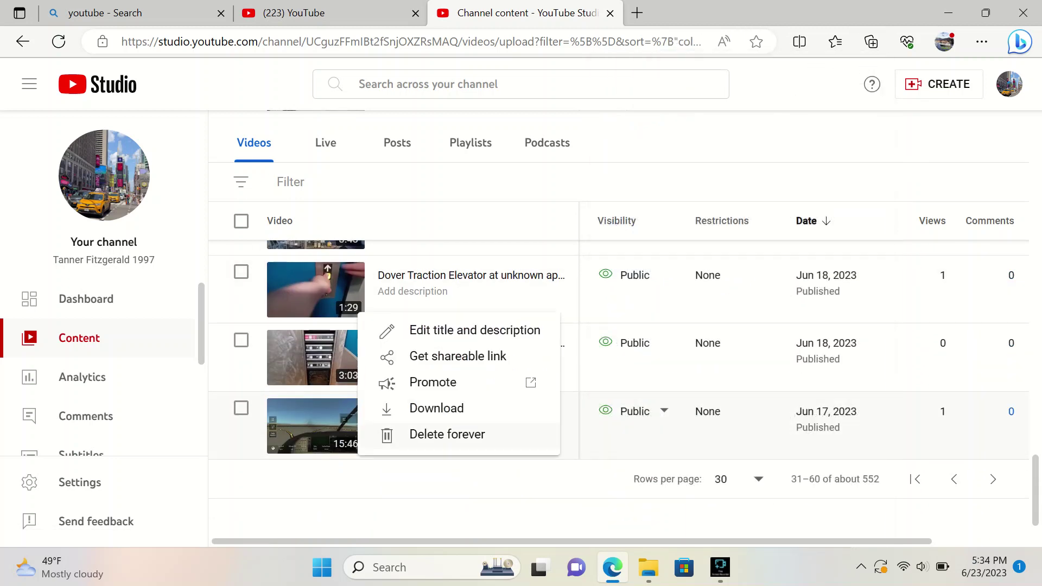
click(437, 408)
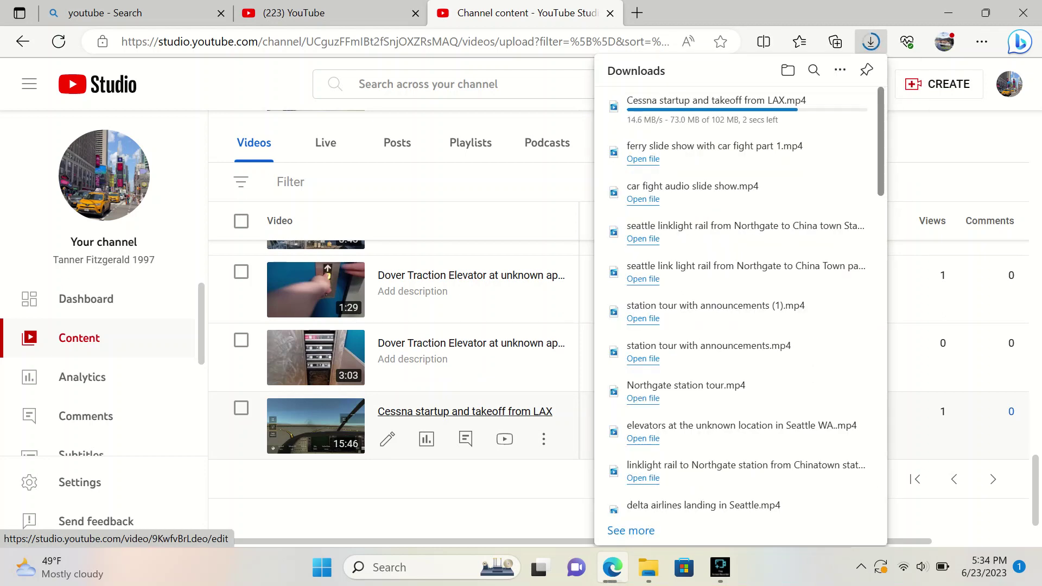
Go to the next page of channel videos and download the 1:15 "swift green line to Fred Myers store" video.
scroll(465, 411, down, 1)
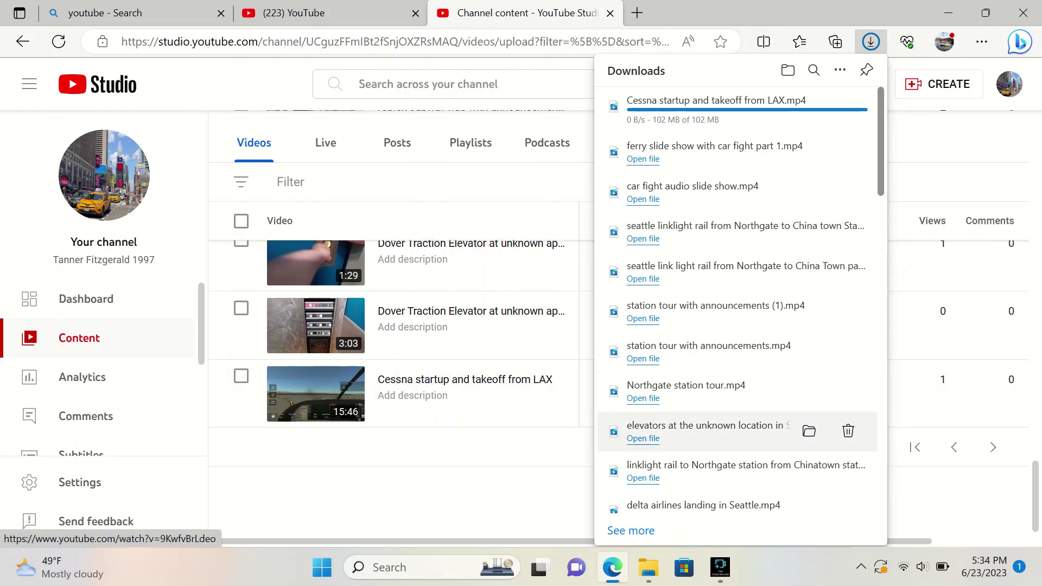
click(993, 447)
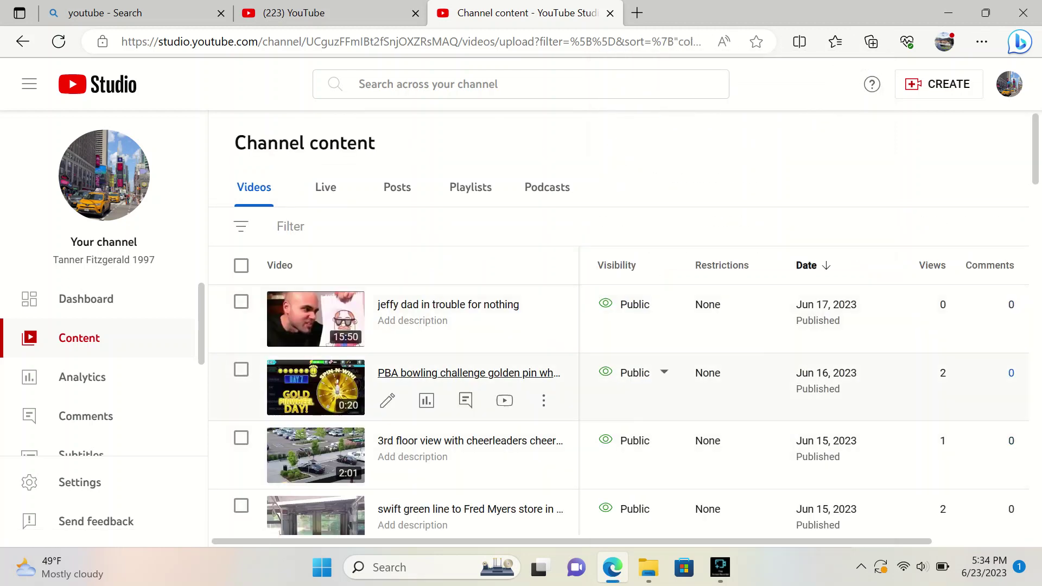
scroll(505, 401, down, 3)
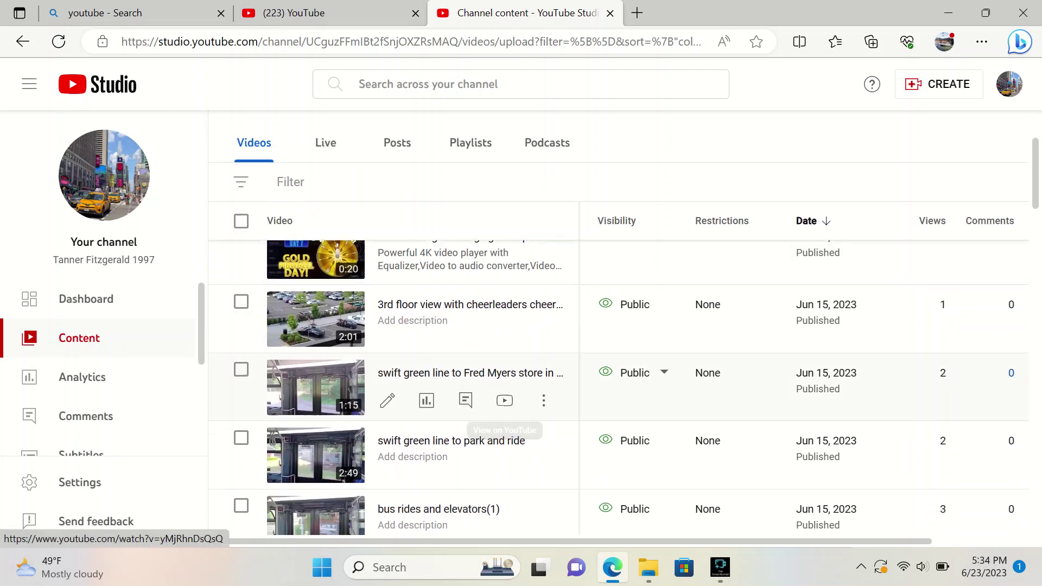
click(543, 400)
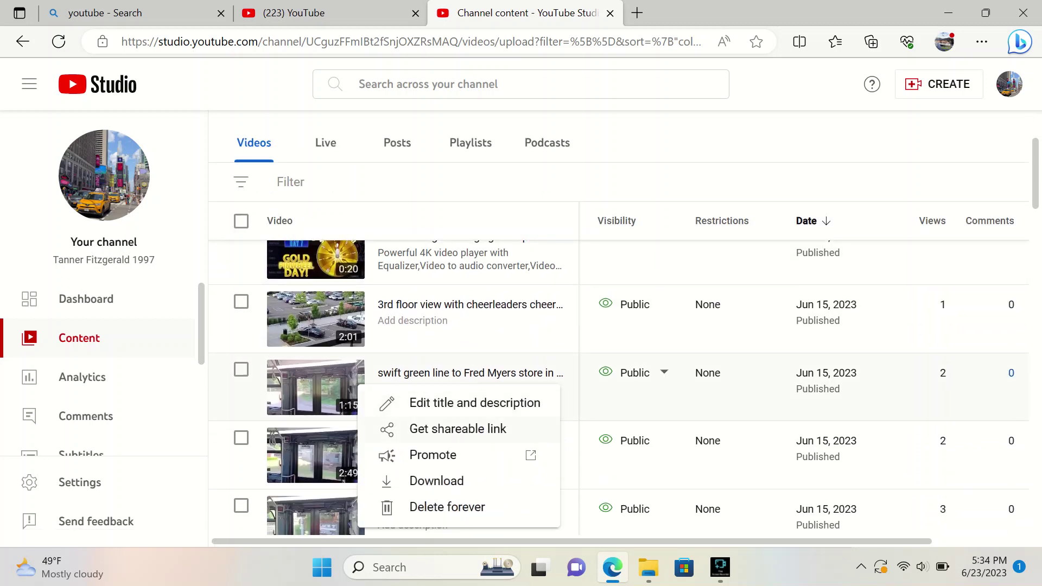
click(434, 481)
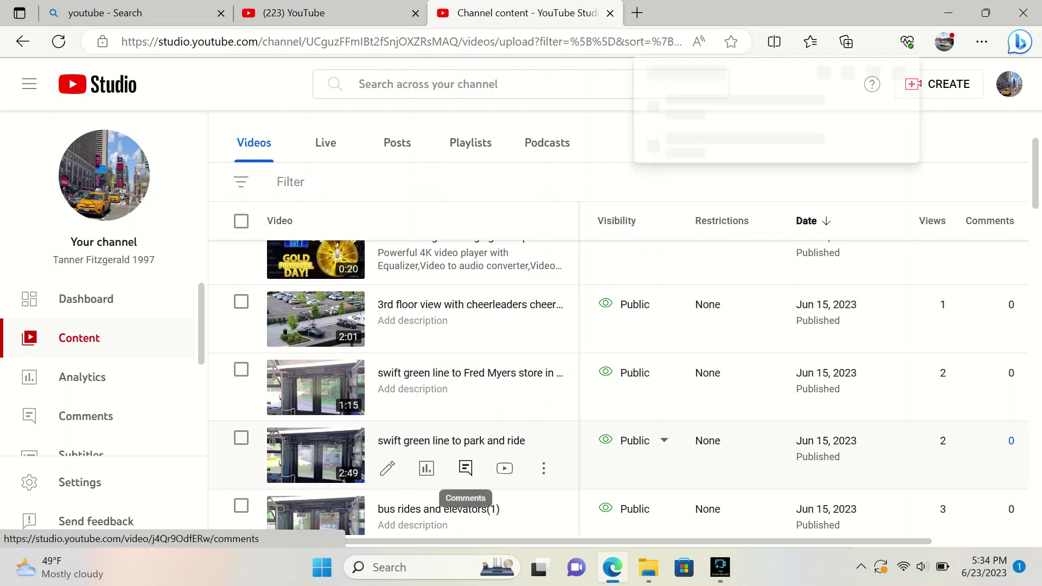
Download the "bus rides and elevators(1)" and "bus day slide show with mad cat audio" videos.
scroll(467, 480, down, 2)
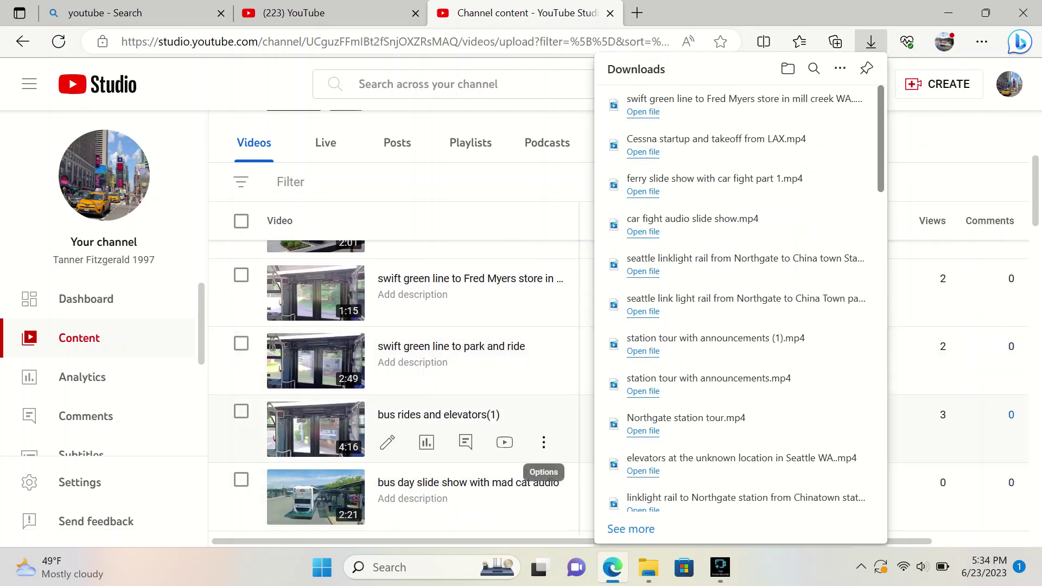
click(543, 442)
click(434, 411)
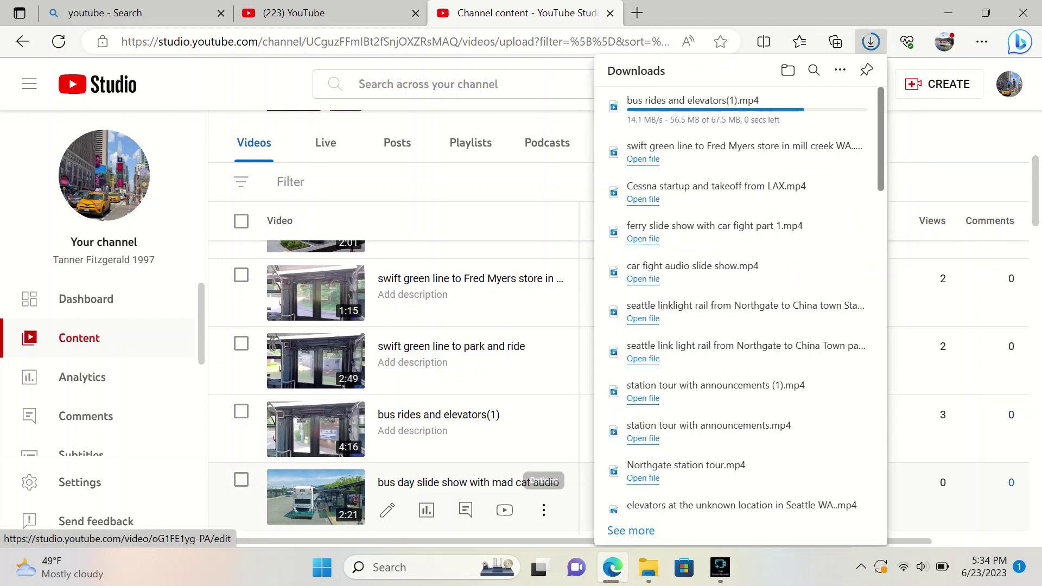
click(543, 509)
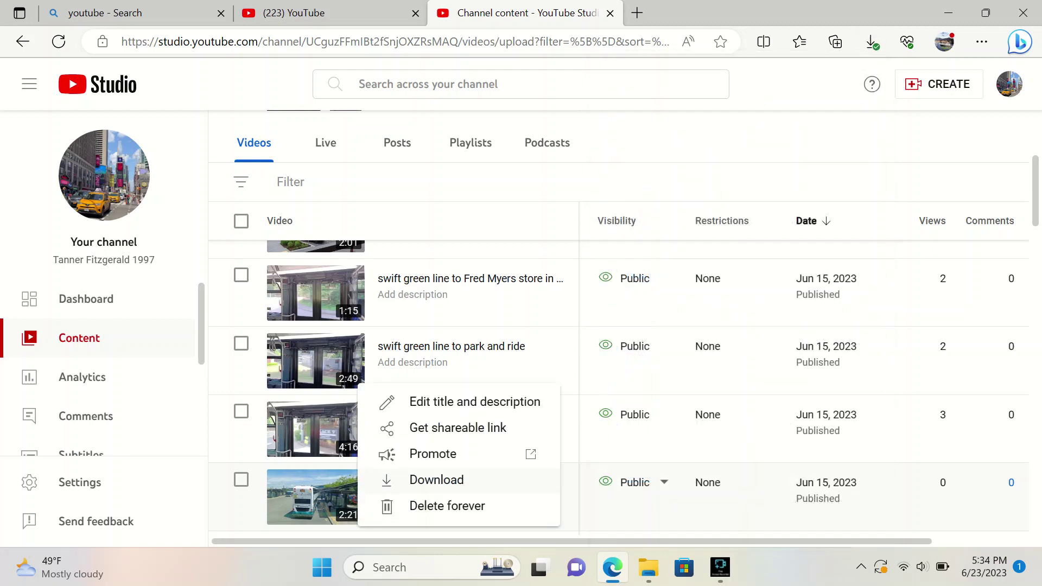
click(436, 480)
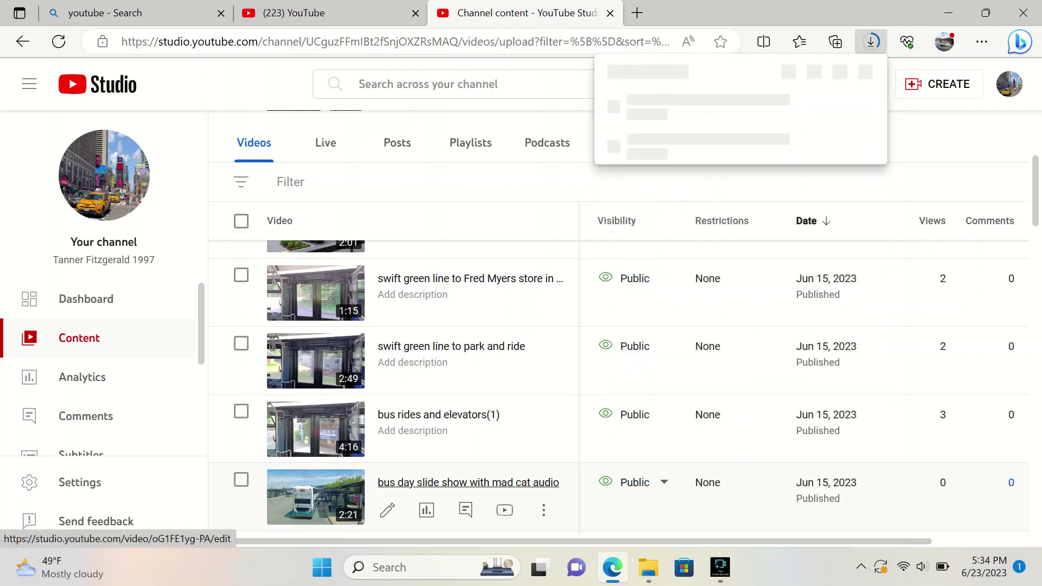
Download the "bus rides and elevators(5)" video from the Jun 15, 2023 uploads.
scroll(466, 482, down, 3)
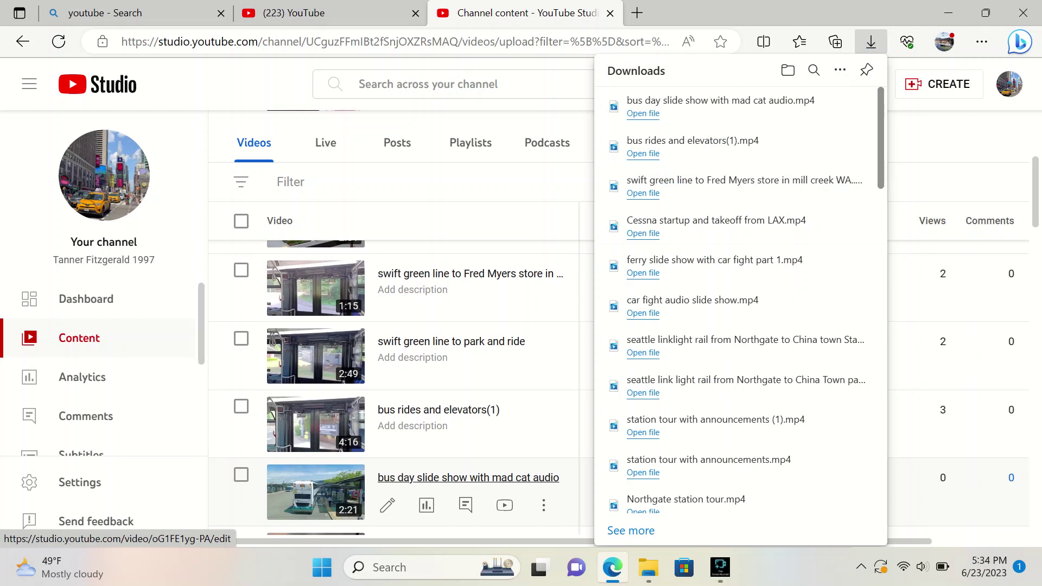
scroll(438, 480, down, 3)
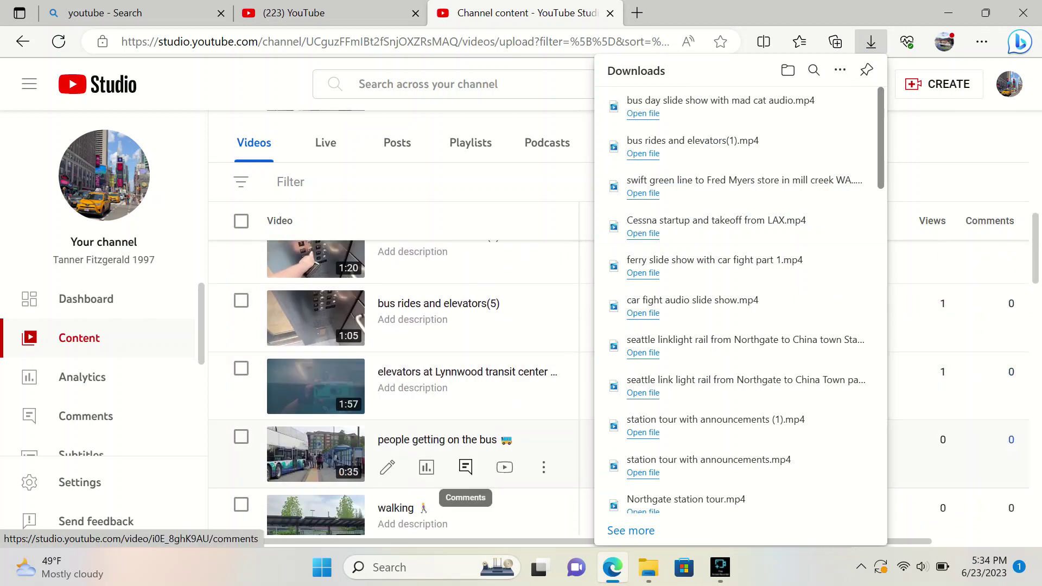
click(543, 331)
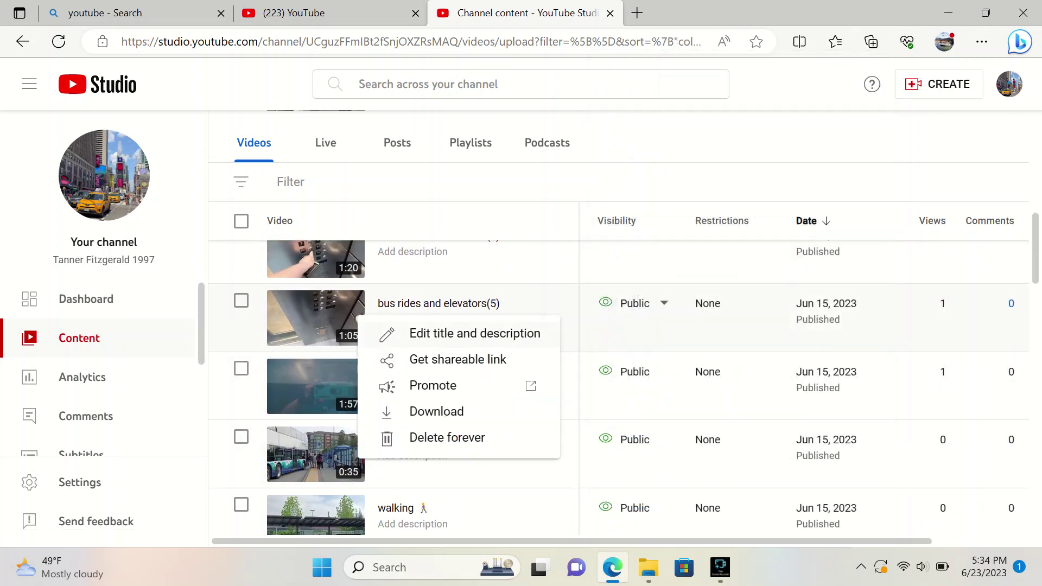
click(436, 411)
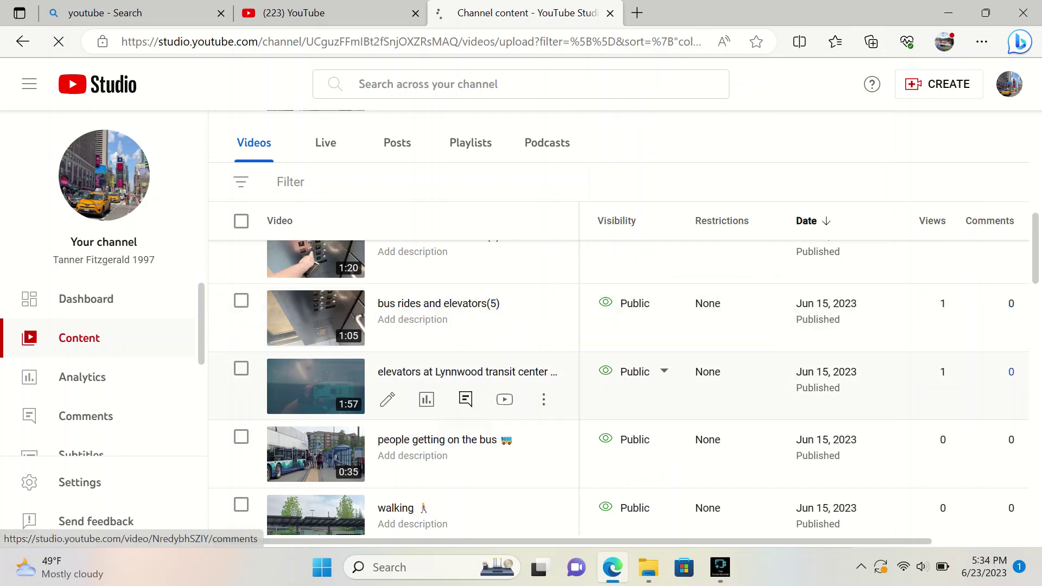
Download the "bus rides and elevators(4)" video and the 1:57 "elevators at Lynnwood transit center with alarm test" video.
scroll(543, 320, up, 1)
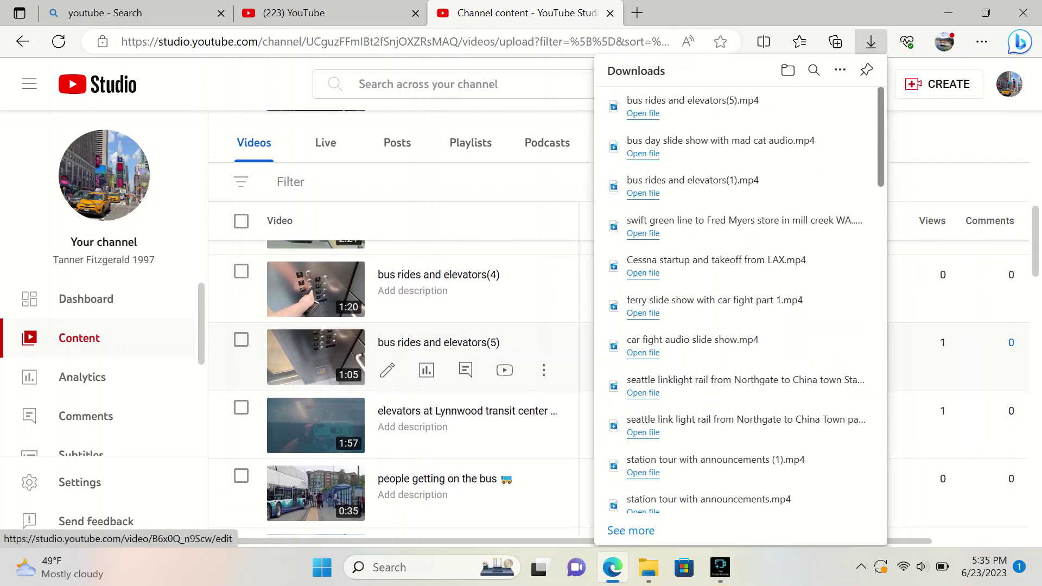
click(543, 302)
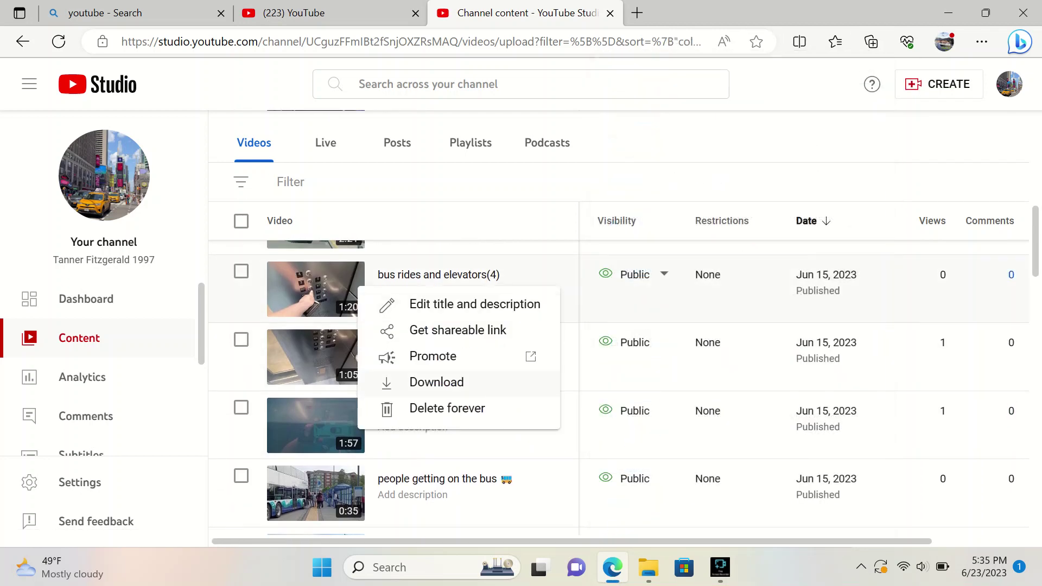
click(436, 383)
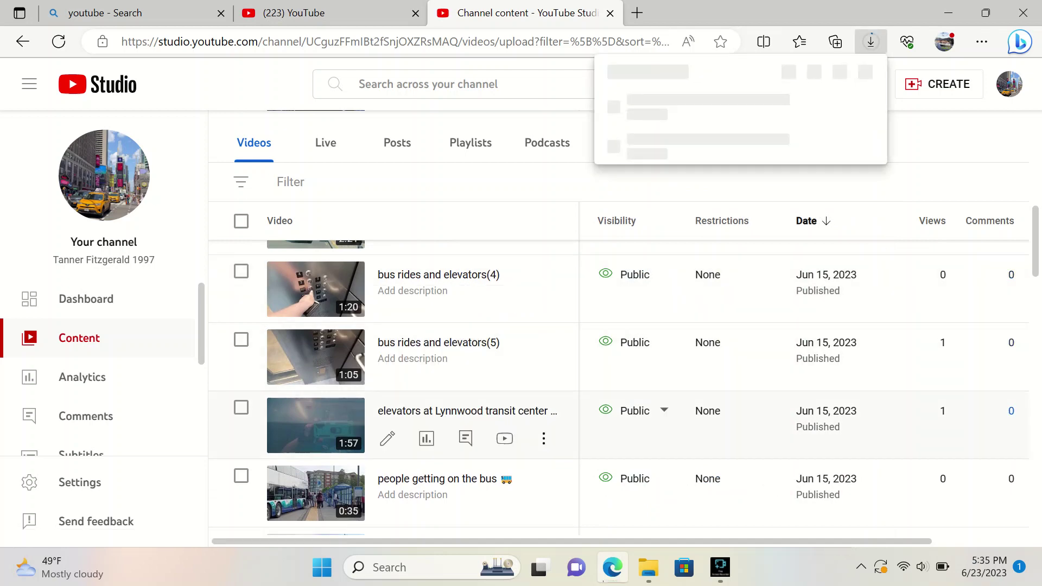
click(543, 438)
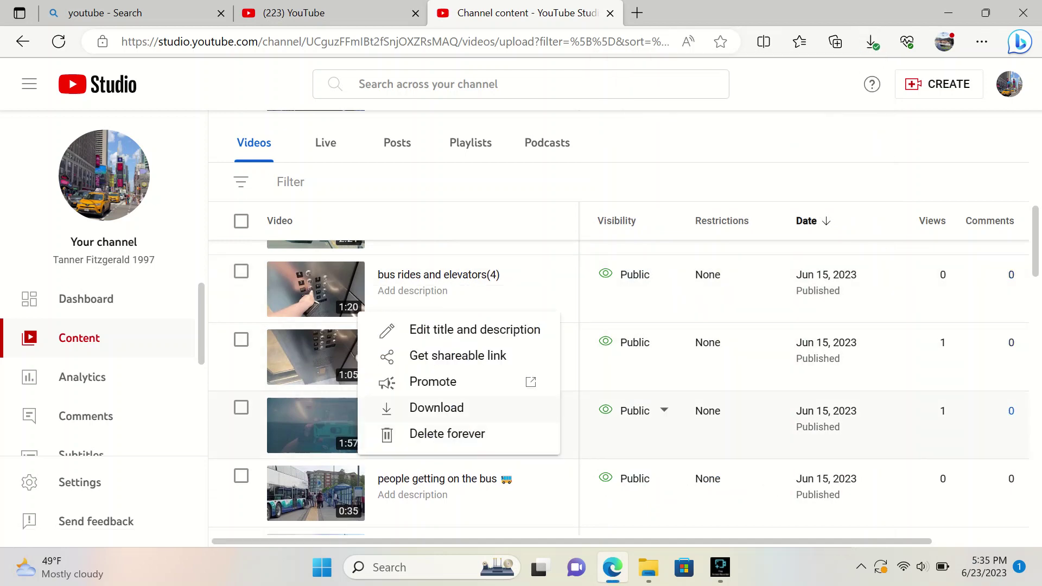
click(436, 407)
Download the 9:47 "4K 512 bus to Lynnwood transit center" video from the Jun 12, 2023 uploads.
scroll(466, 423, down, 1)
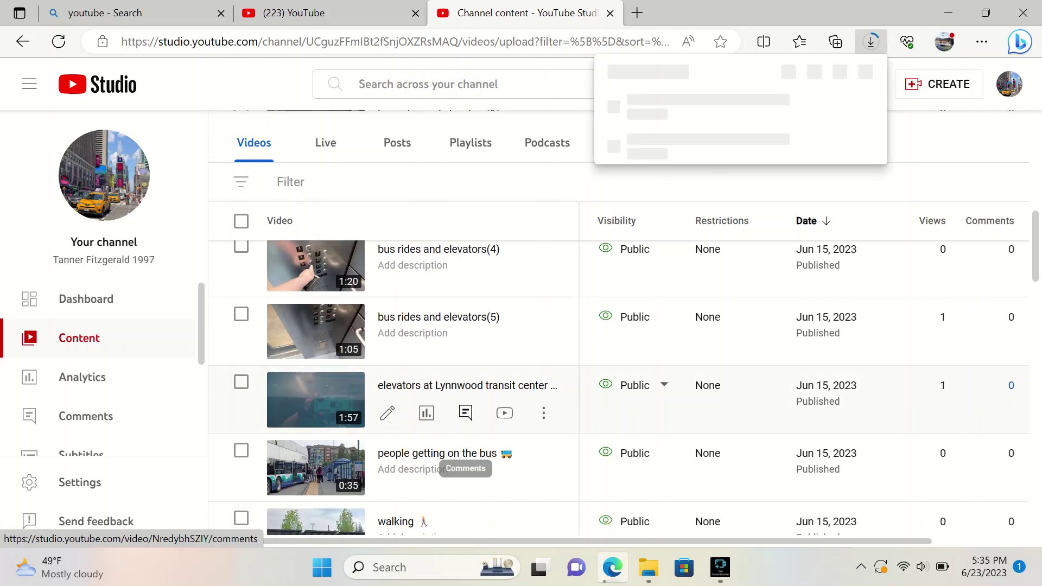
scroll(466, 444, down, 5)
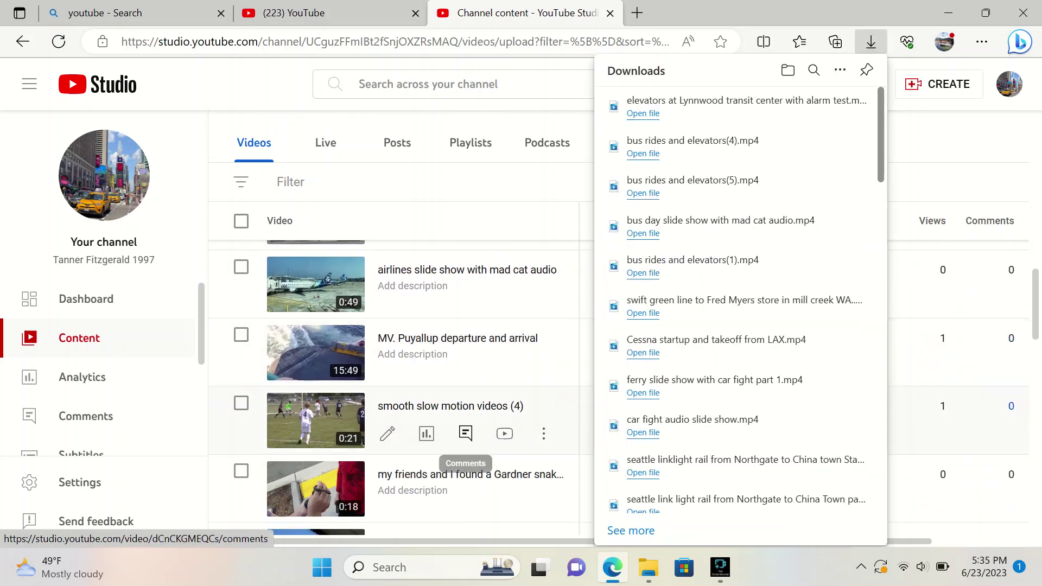
scroll(465, 442, down, 5)
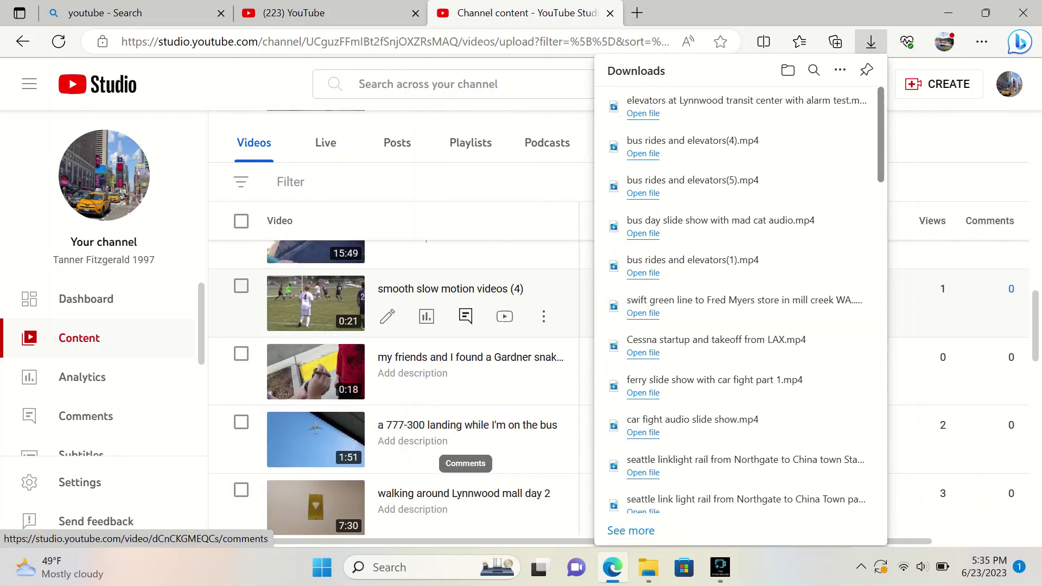
scroll(465, 442, down, 6)
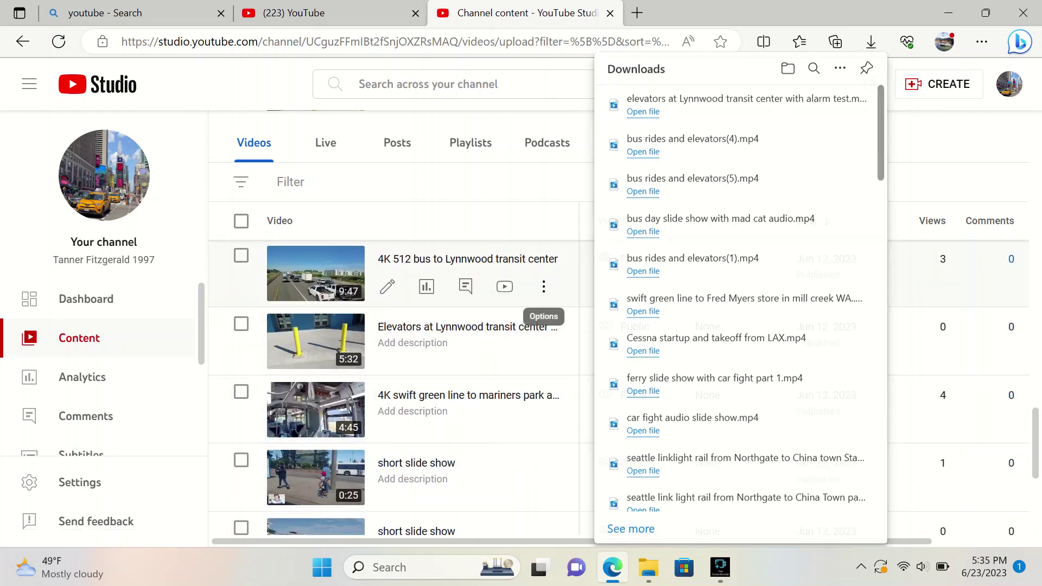
click(543, 286)
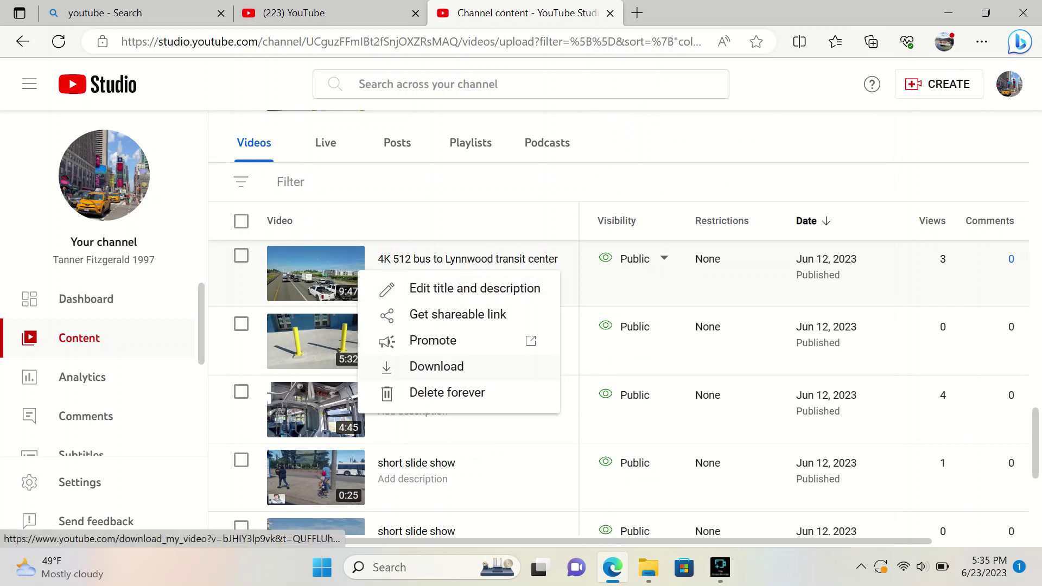
click(436, 369)
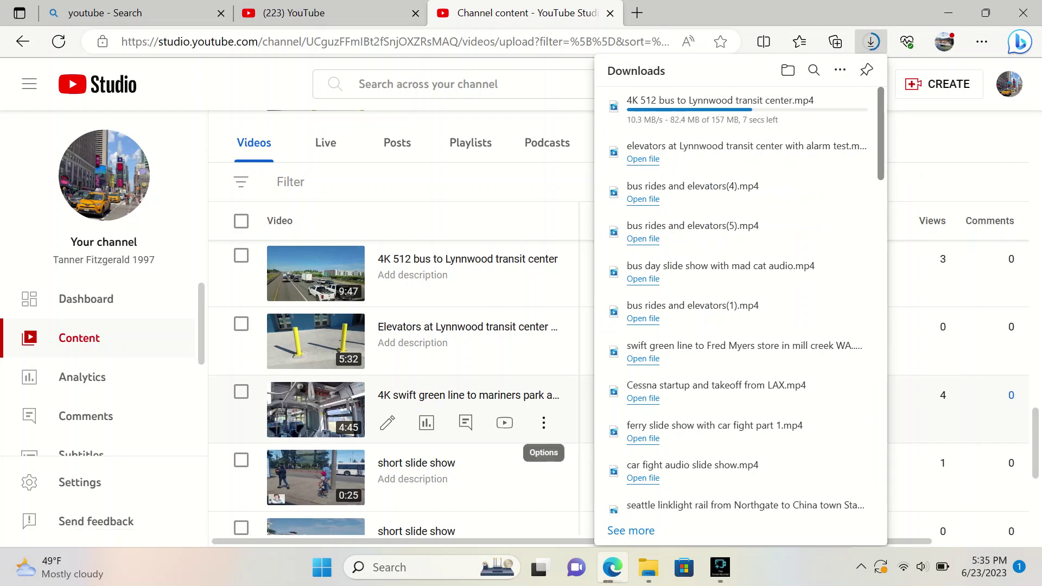
Download the "4K swift green line to mariners park and ride" video and the "short slide show" video listed directly above the construction workers video.
click(543, 422)
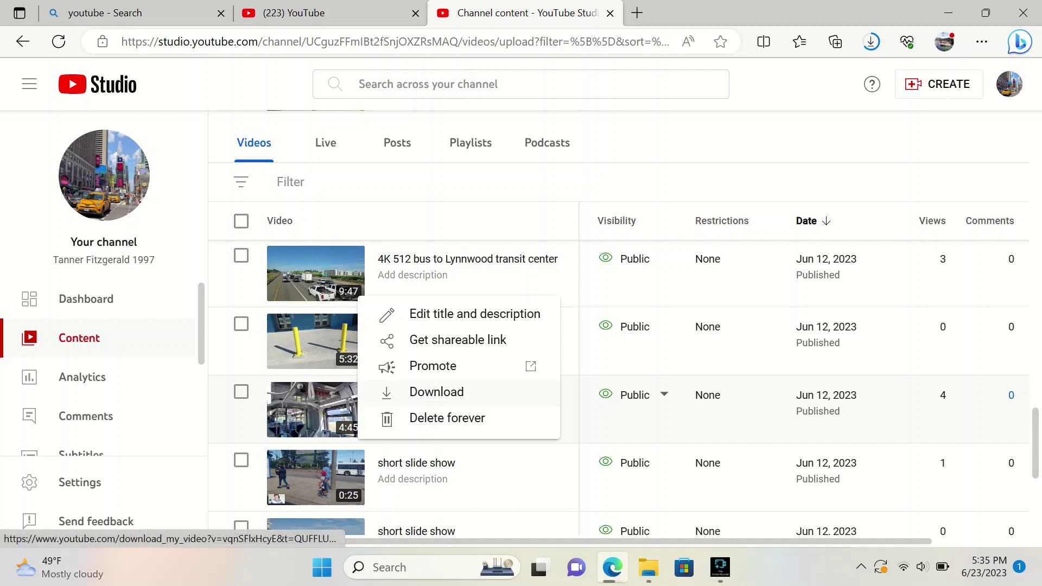
click(437, 392)
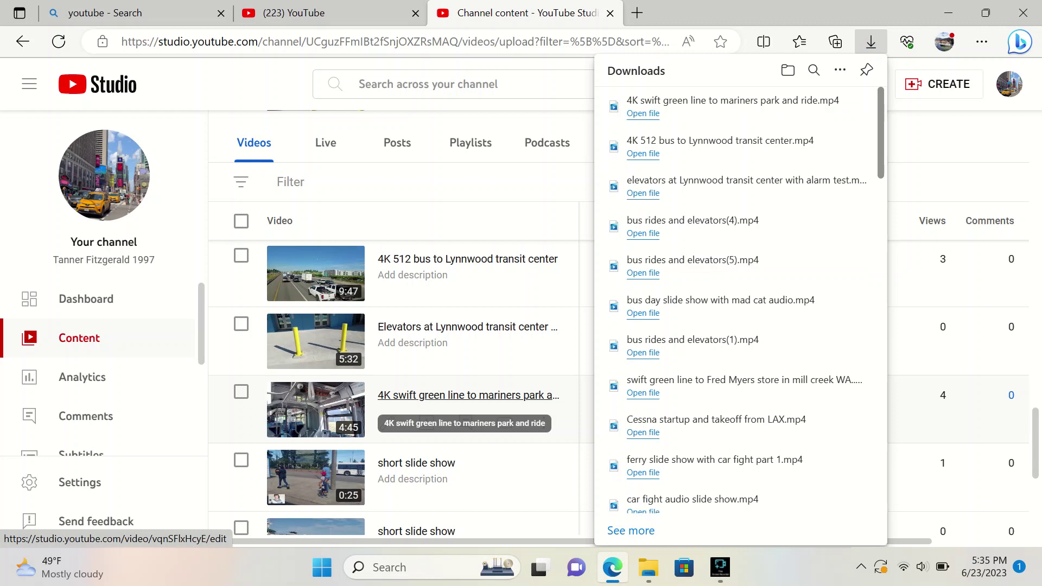
scroll(423, 396, down, 5)
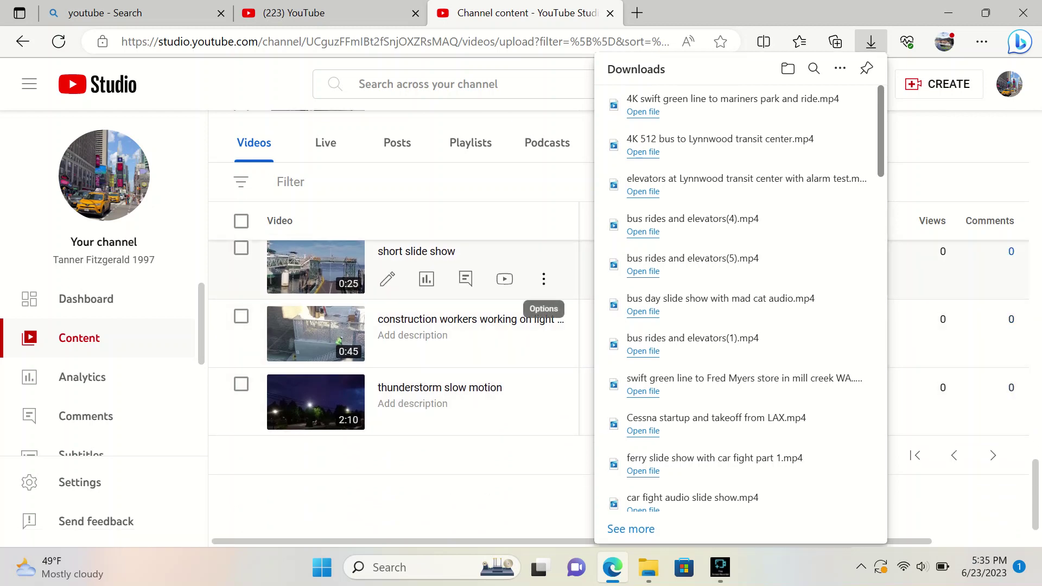
click(543, 278)
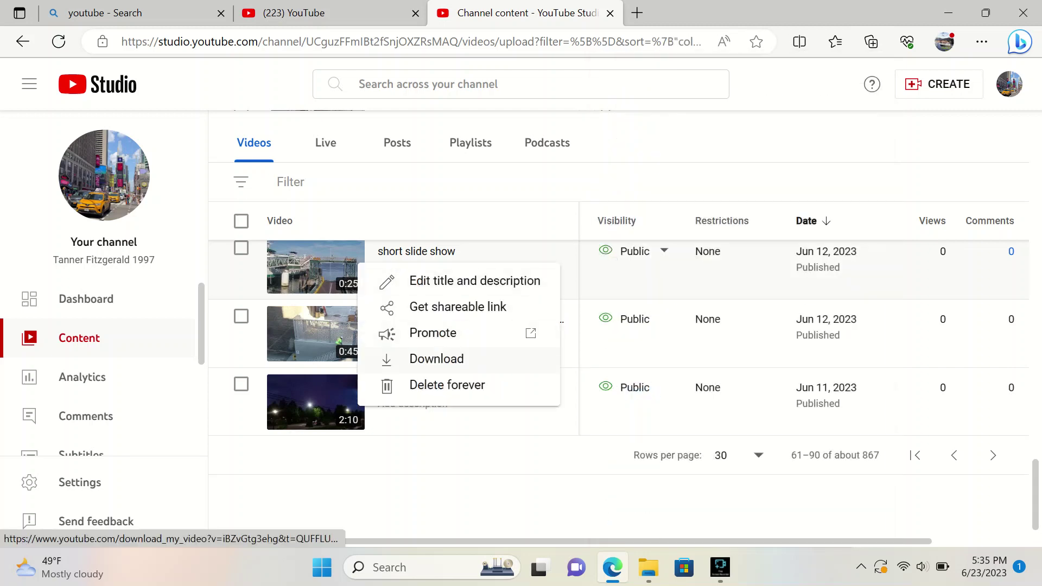
click(436, 359)
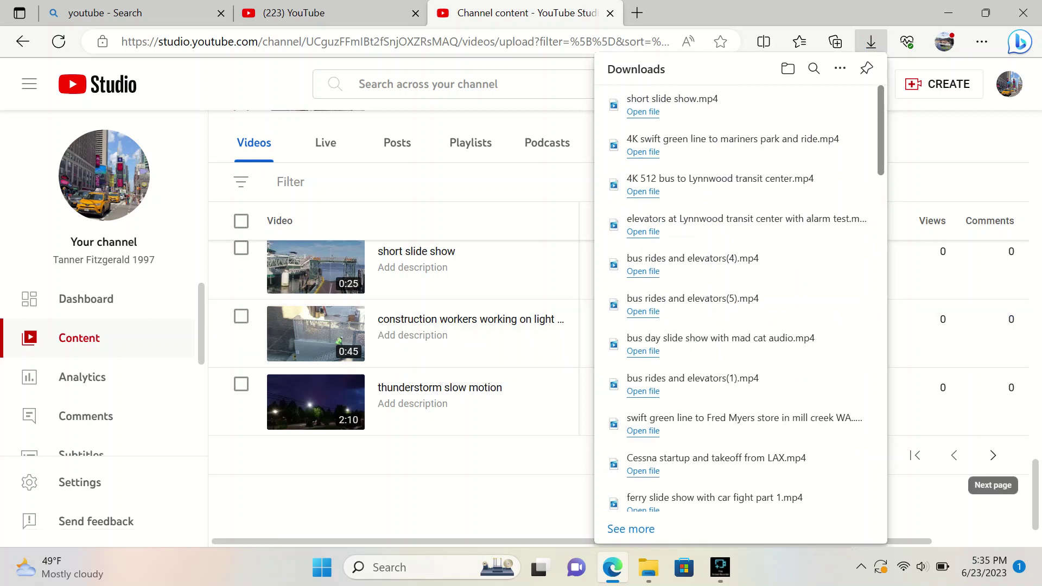
Go to the next page of channel videos and download the 1:55 Dover and 2:15 Schindler Traction Elevator videos from Lynnwood mall.
click(992, 454)
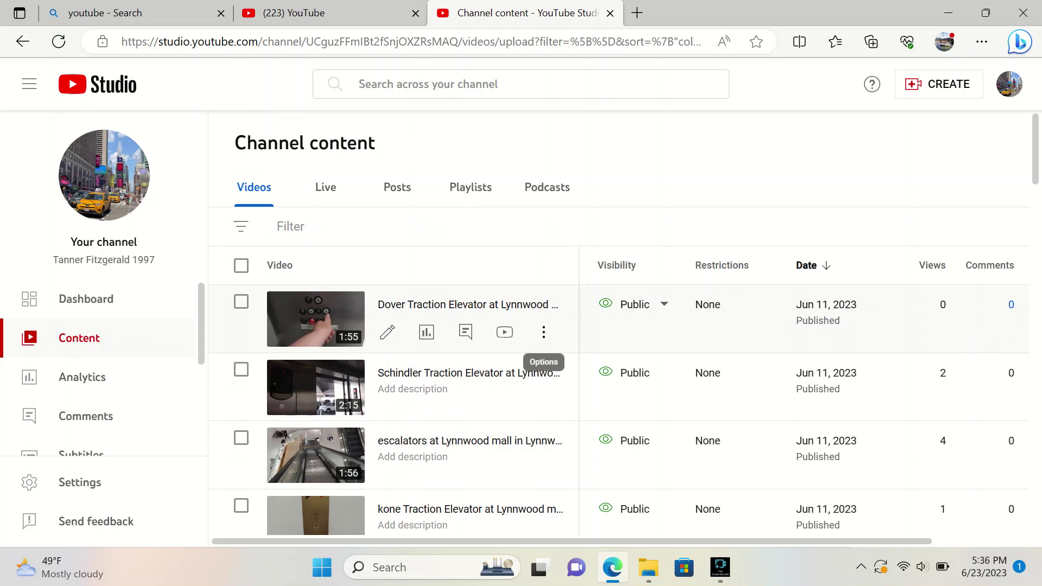
click(543, 331)
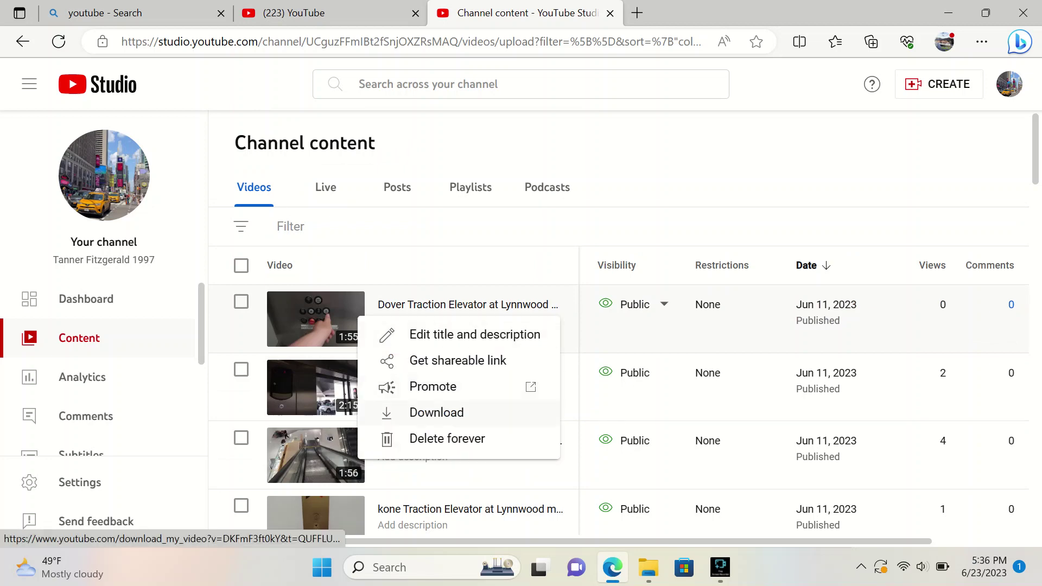
click(437, 413)
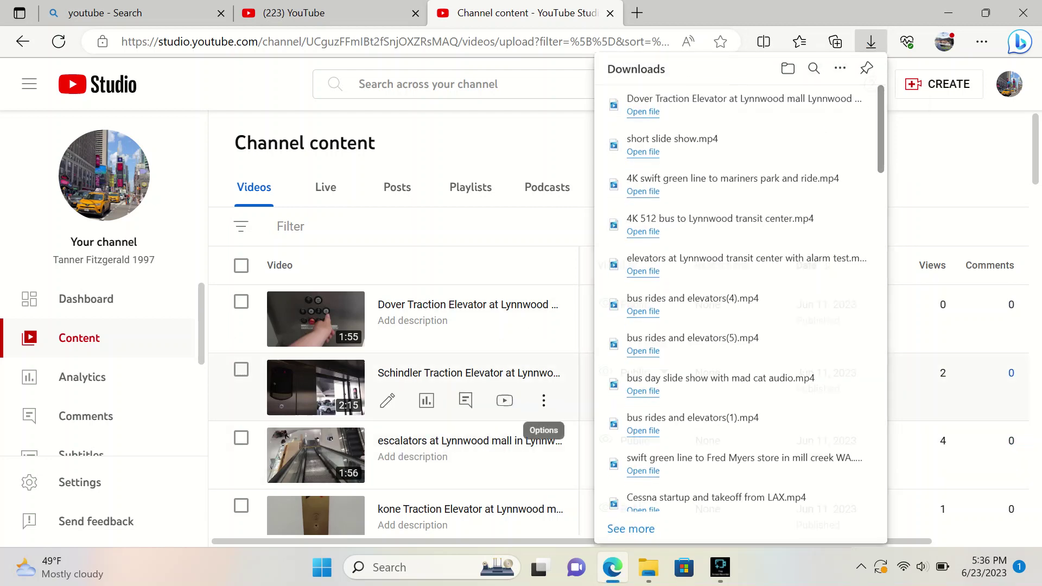
click(543, 400)
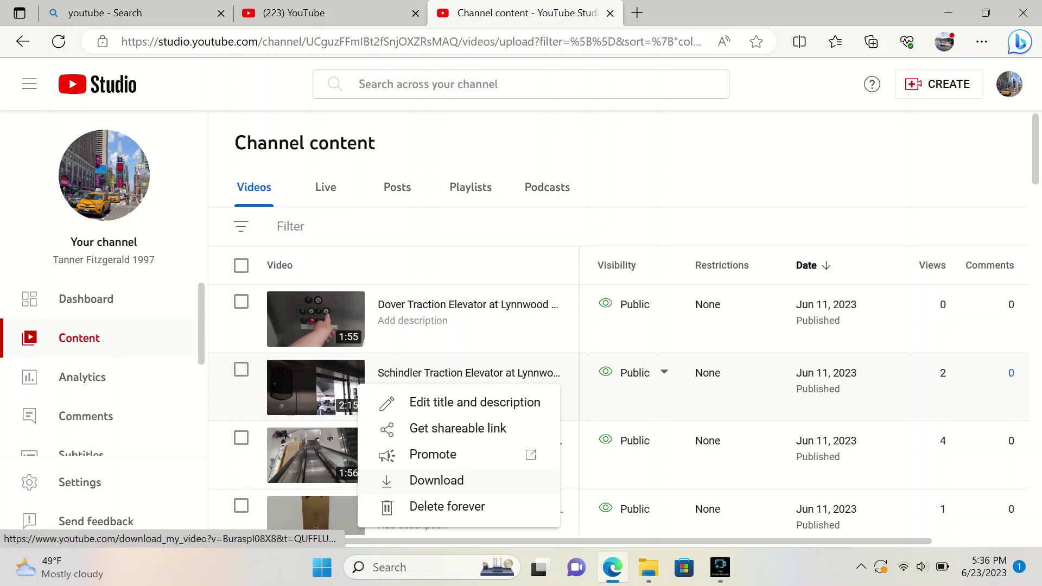
click(437, 480)
Download the 1:56 "escalators at Lynnwood mall" video and the 1:38 "kone Traction Elevator at Lynnwood mall" video.
scroll(394, 402, down, 2)
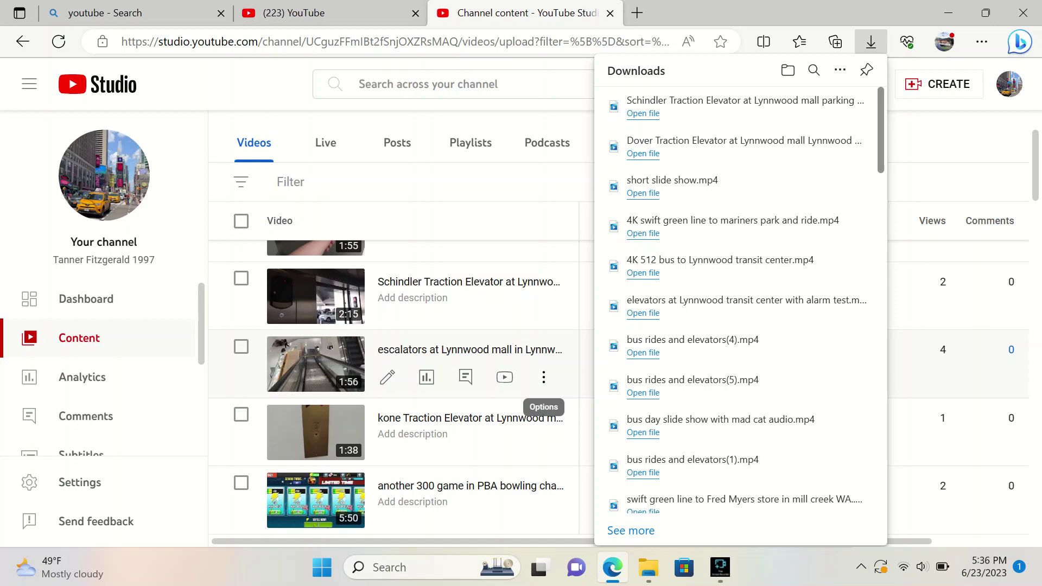
click(544, 377)
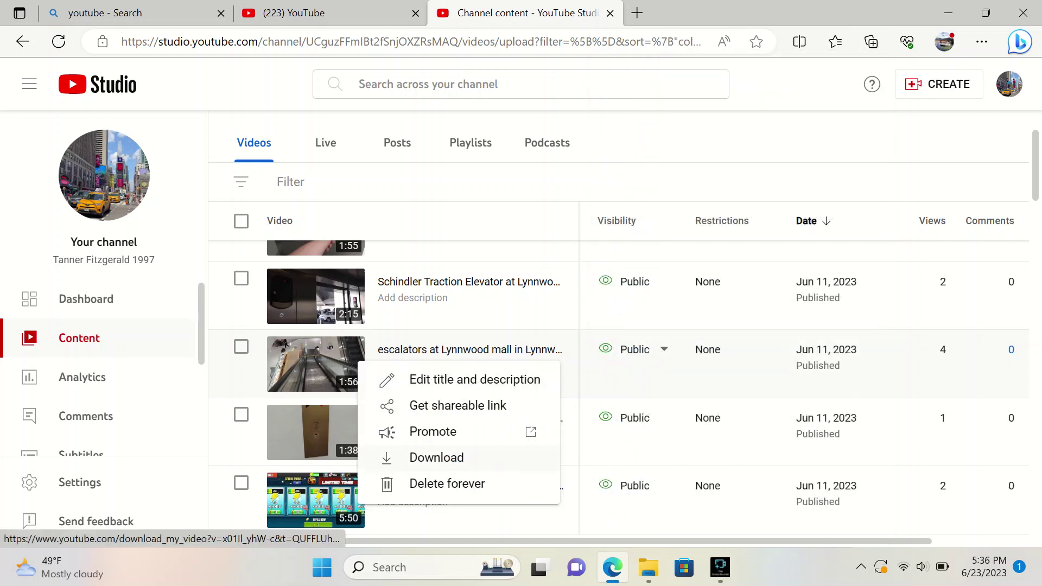
click(437, 457)
click(543, 442)
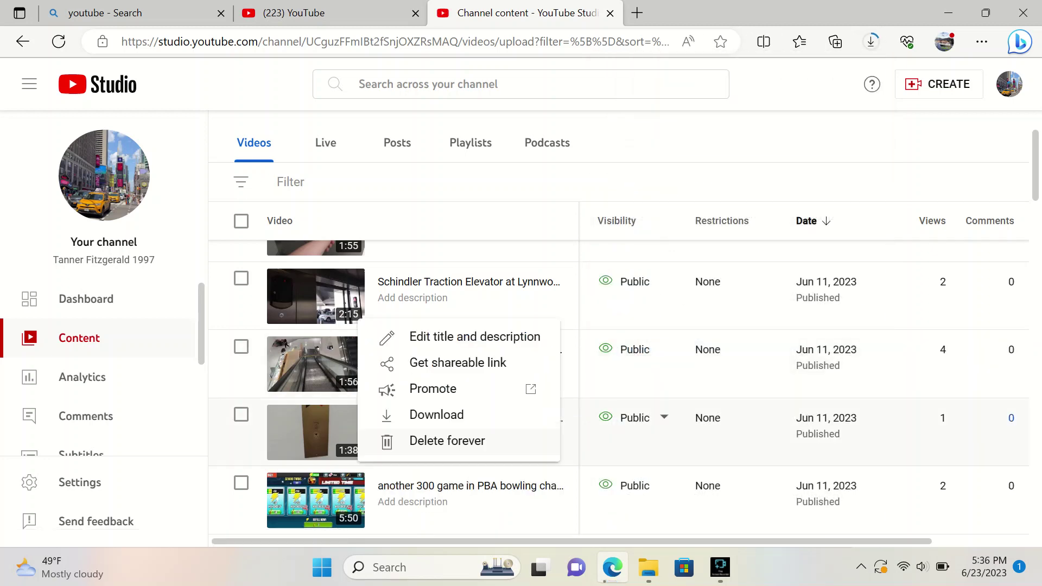
click(437, 414)
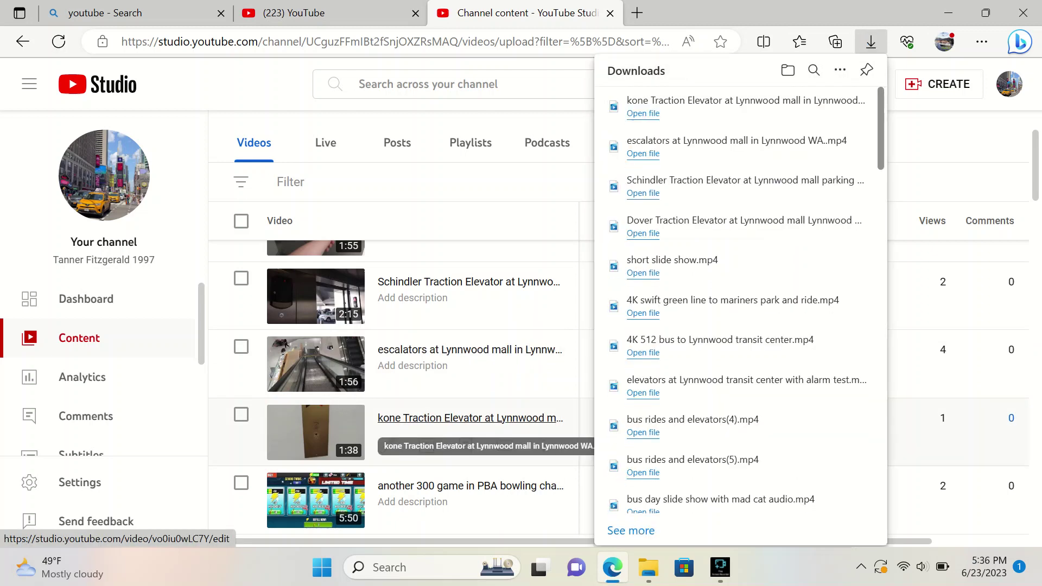
Download the 12:43 "MV. Puyallup arrives in Edmonds" video, the last one in this page's list.
scroll(437, 414, down, 10)
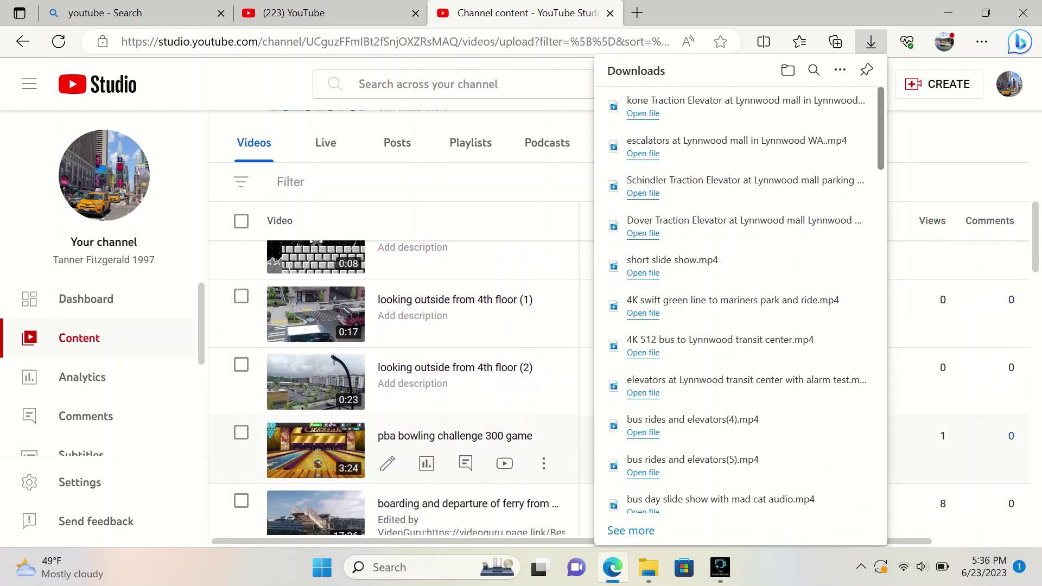
scroll(437, 415, down, 1)
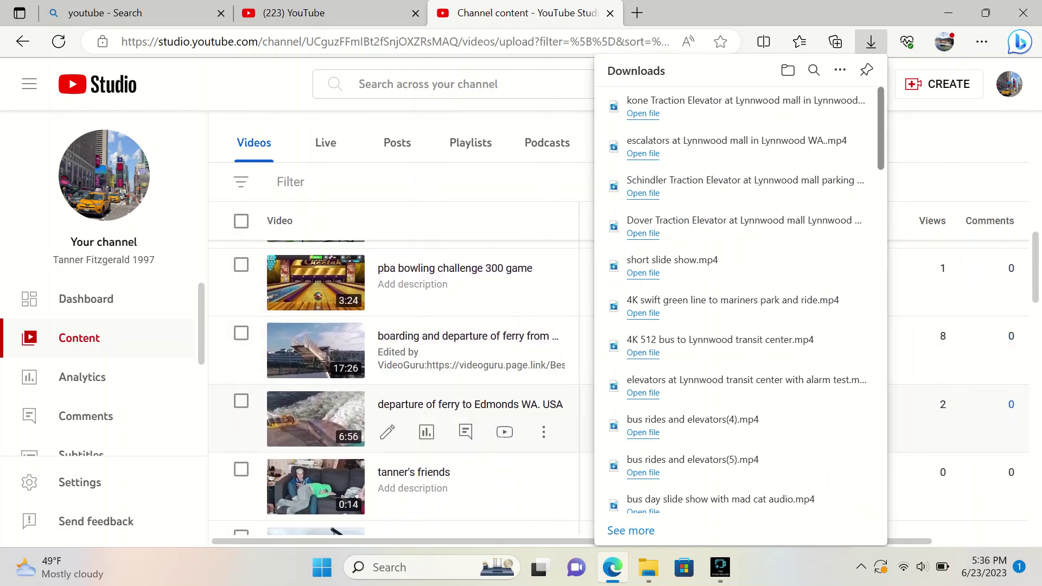
scroll(466, 409, down, 4)
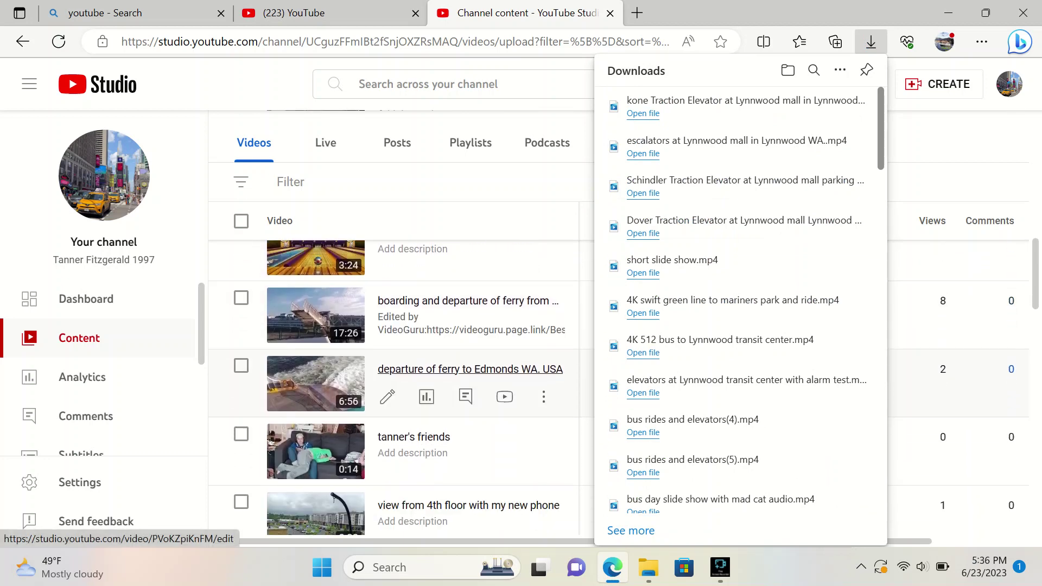
scroll(466, 410, down, 2)
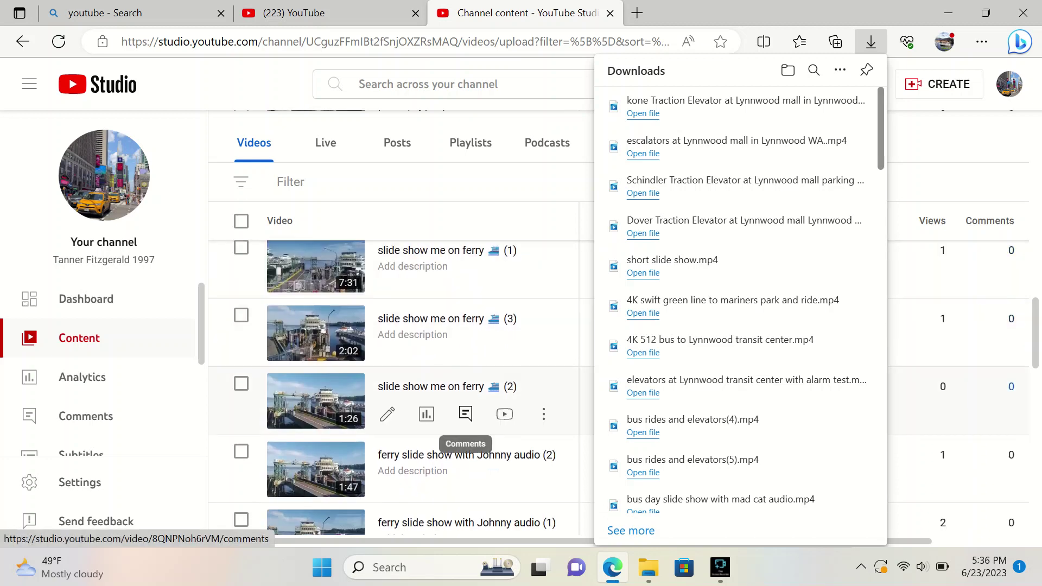
scroll(466, 409, down, 2)
scroll(465, 409, down, 8)
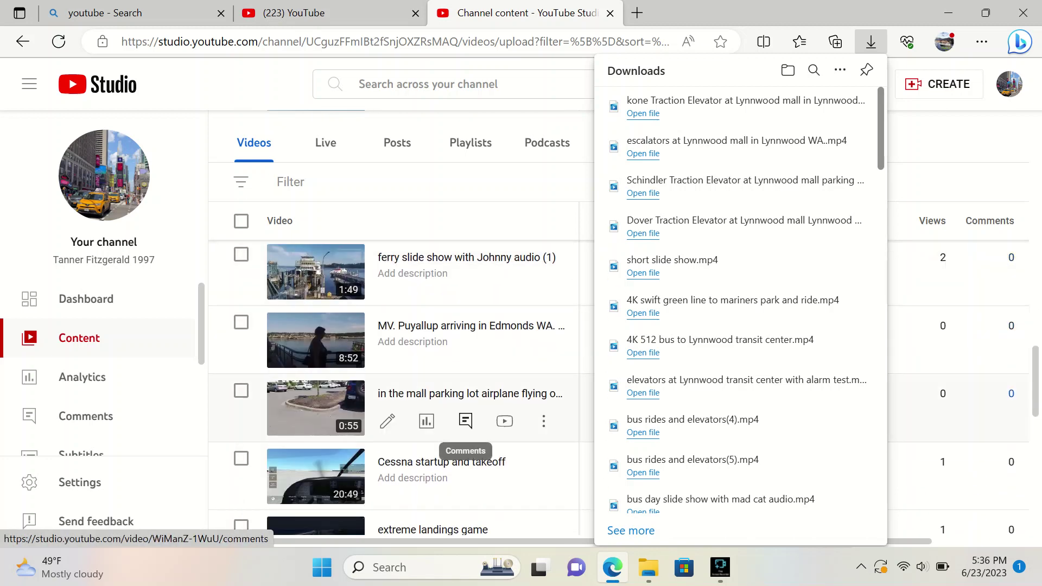
scroll(466, 412, down, 3)
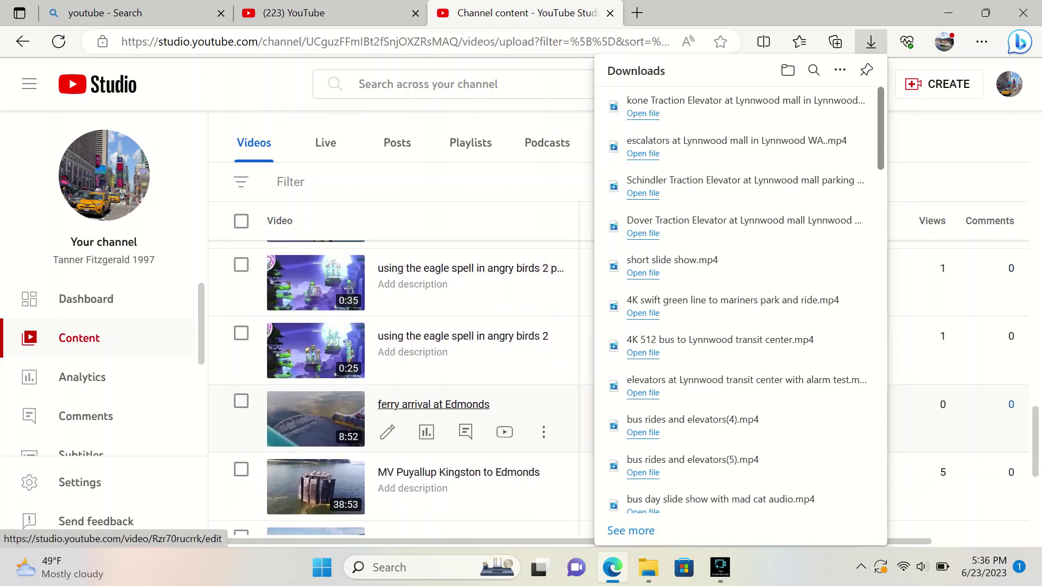
scroll(465, 413, down, 2)
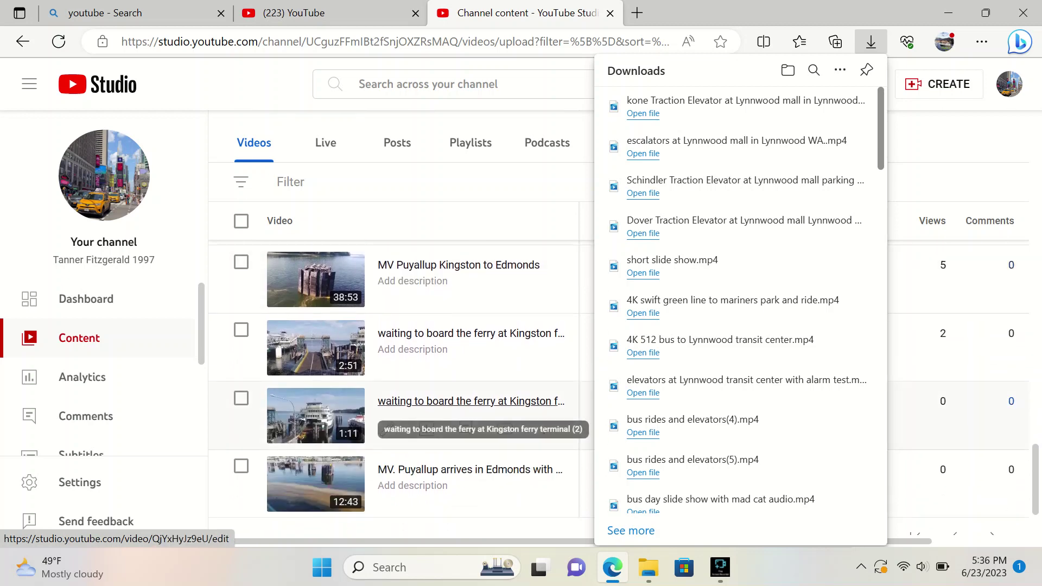
scroll(466, 413, down, 2)
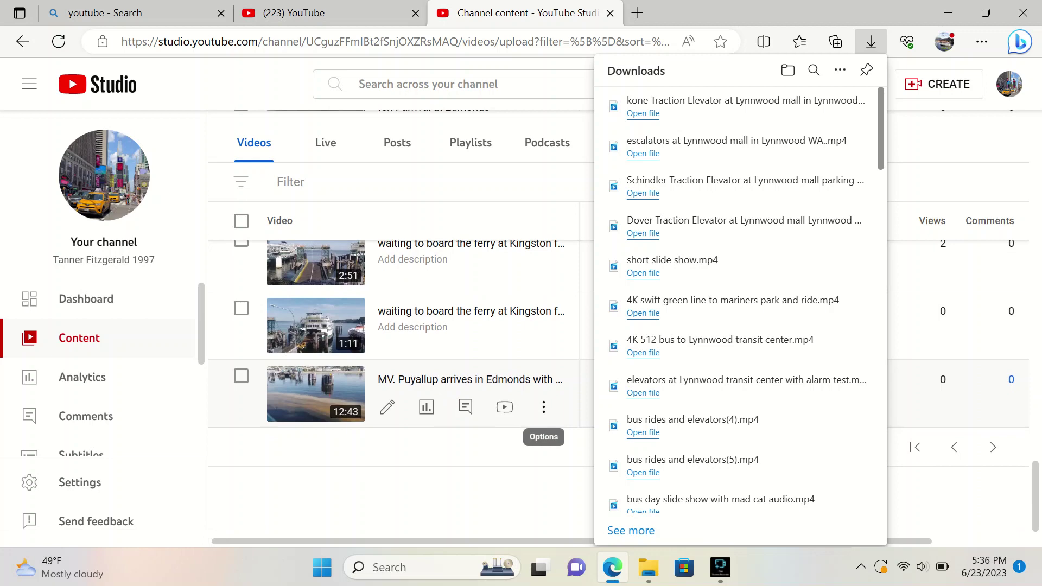
click(543, 407)
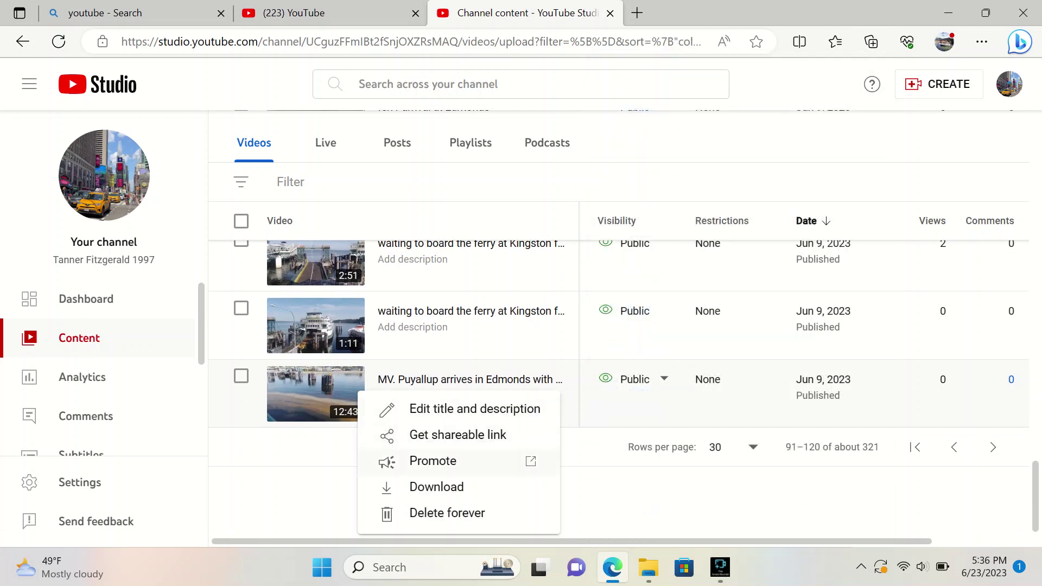
click(436, 486)
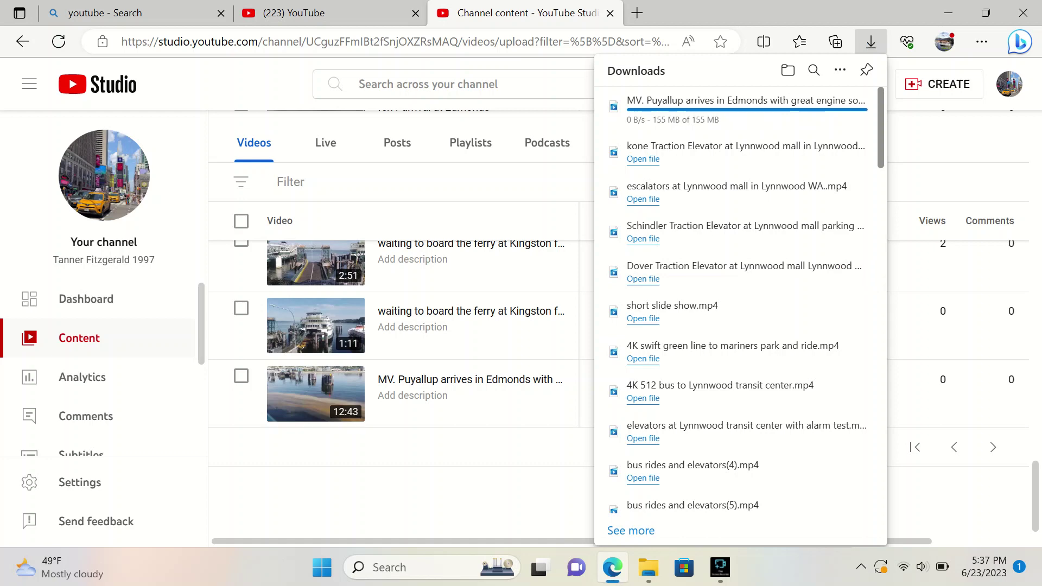
Start a new video upload and browse to the computer's Videos folder to choose a file.
click(938, 84)
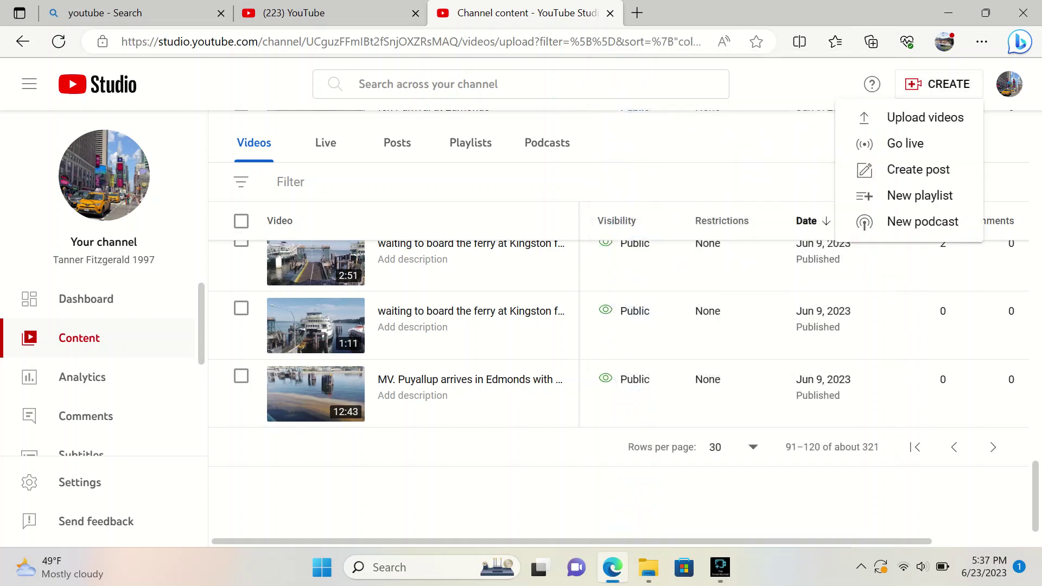
click(925, 118)
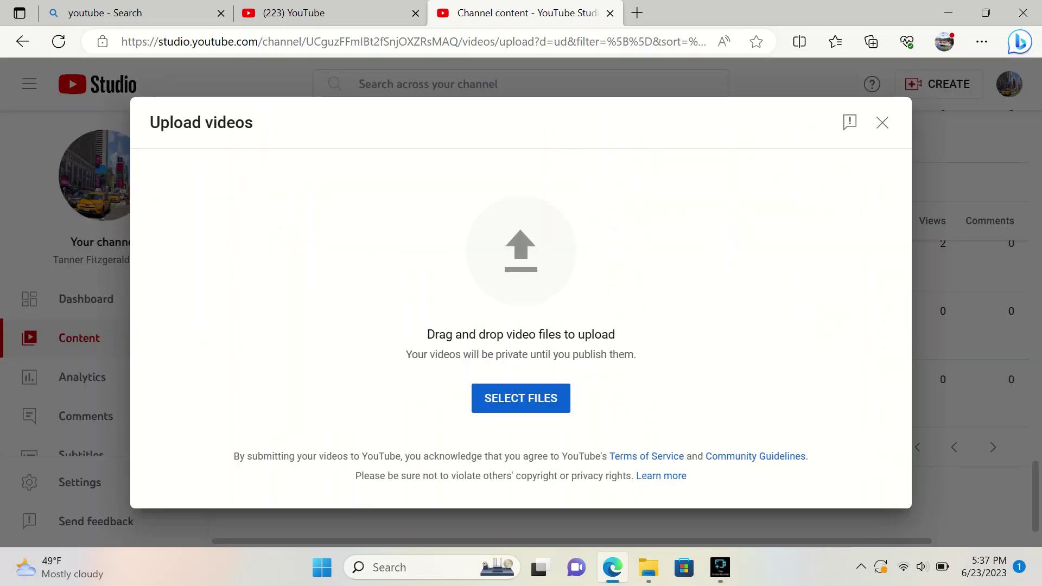
click(521, 398)
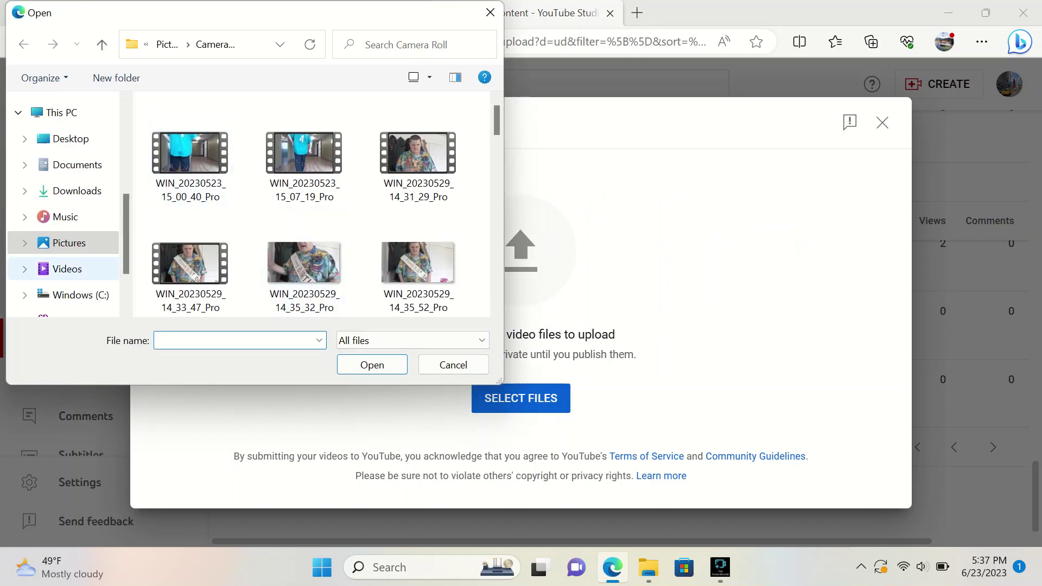
click(67, 269)
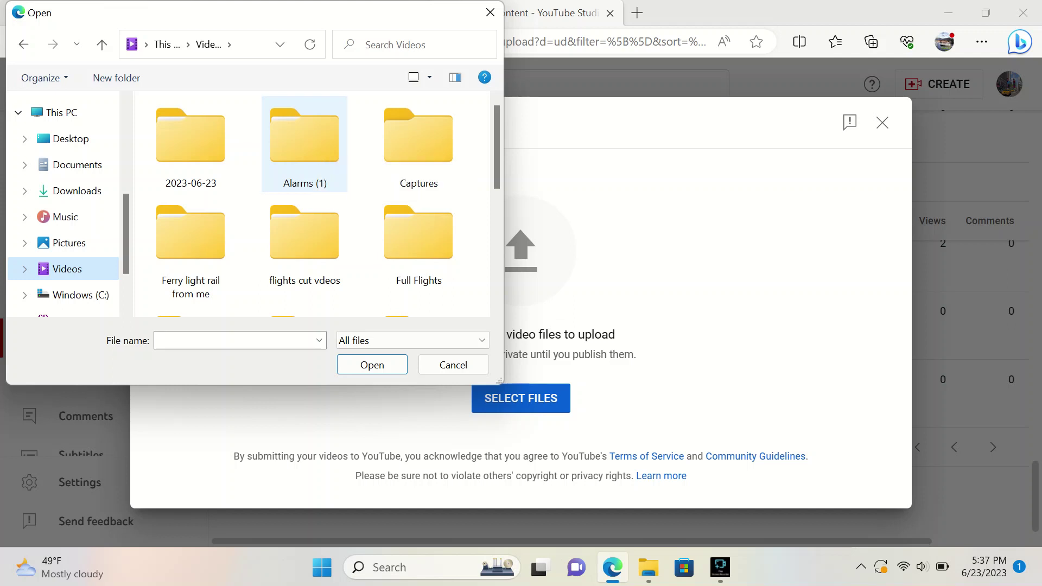
Look through the "Alarms (1)" folder for a video to upload.
double_click(307, 144)
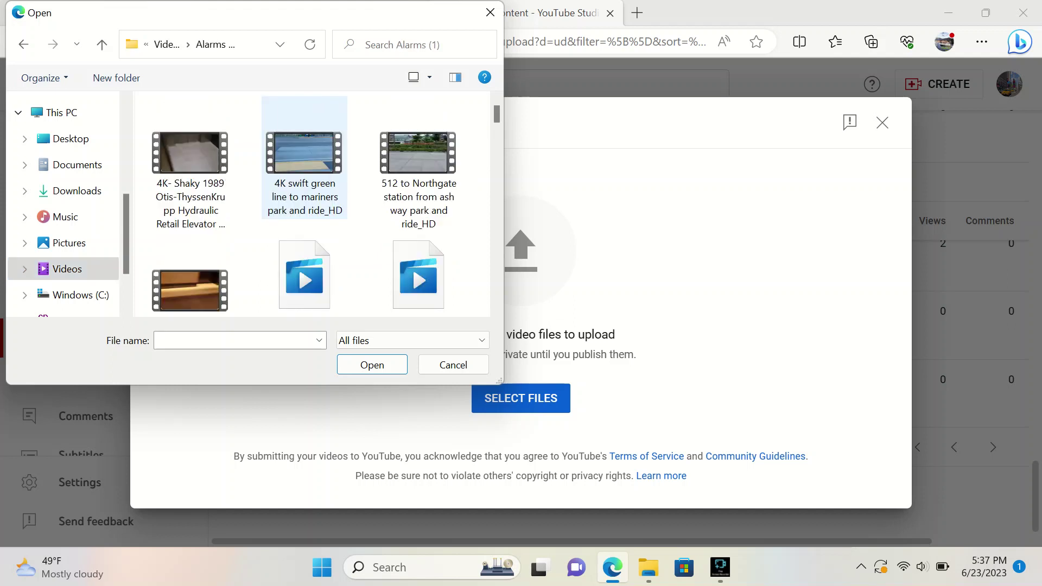
scroll(304, 163, down, 3)
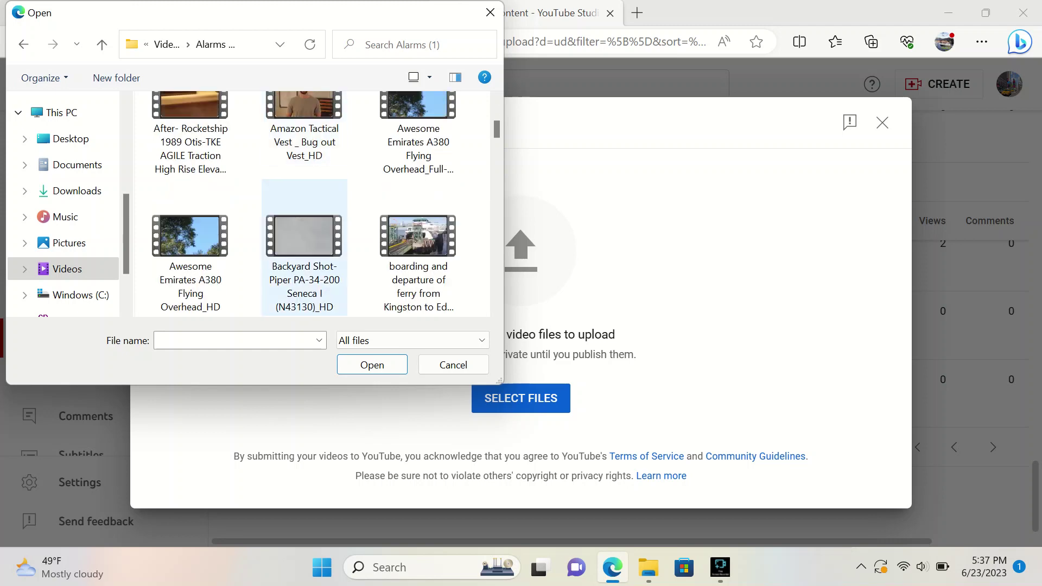
scroll(304, 217, down, 5)
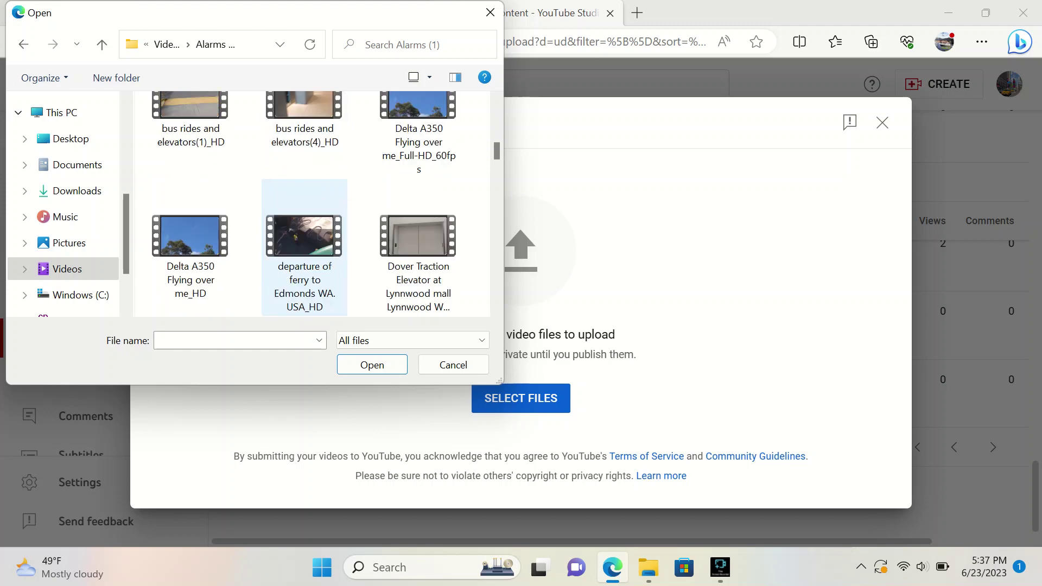
scroll(304, 247, down, 3)
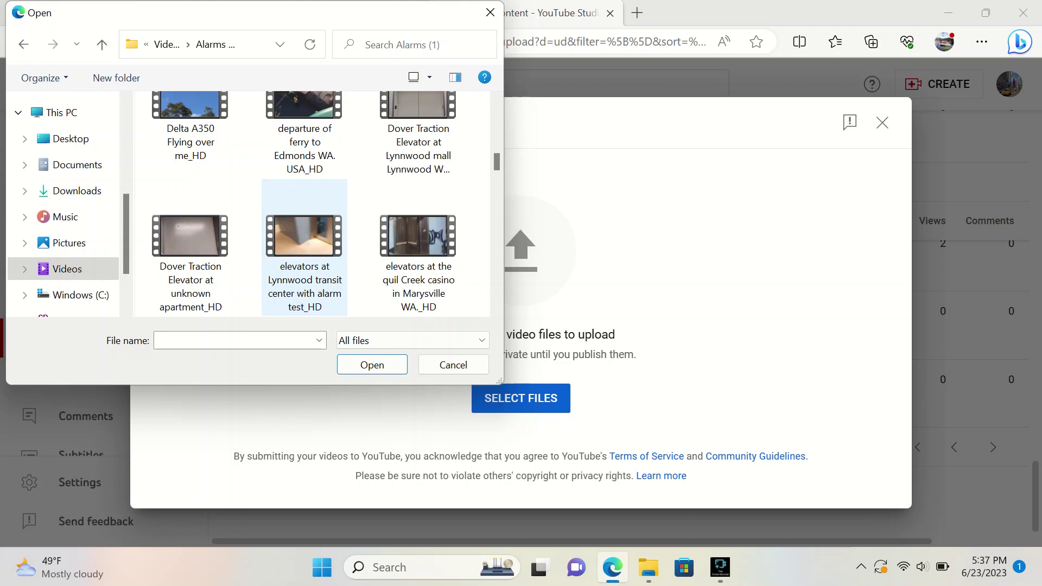
scroll(304, 247, down, 6)
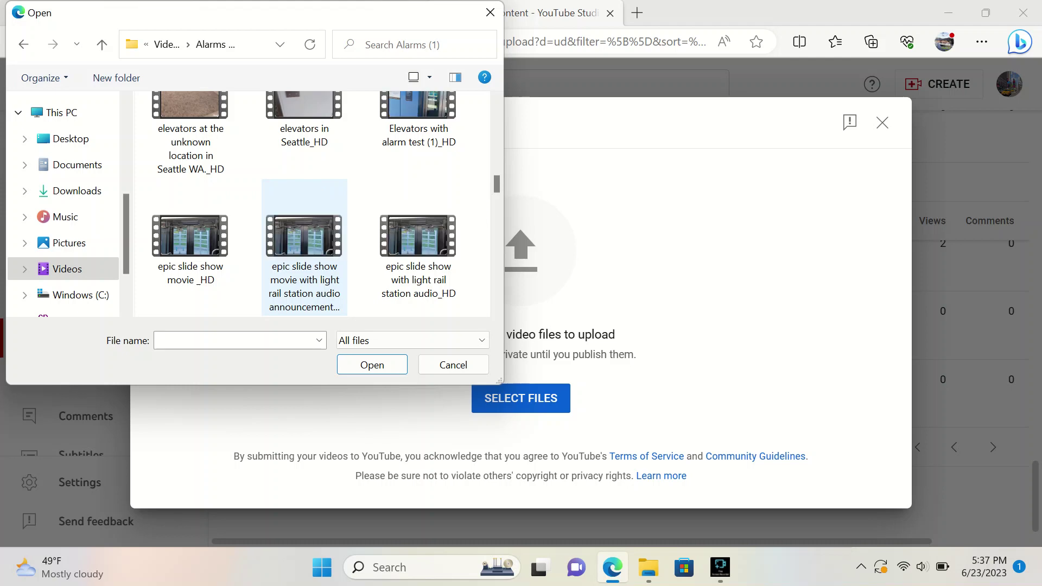
scroll(304, 247, down, 3)
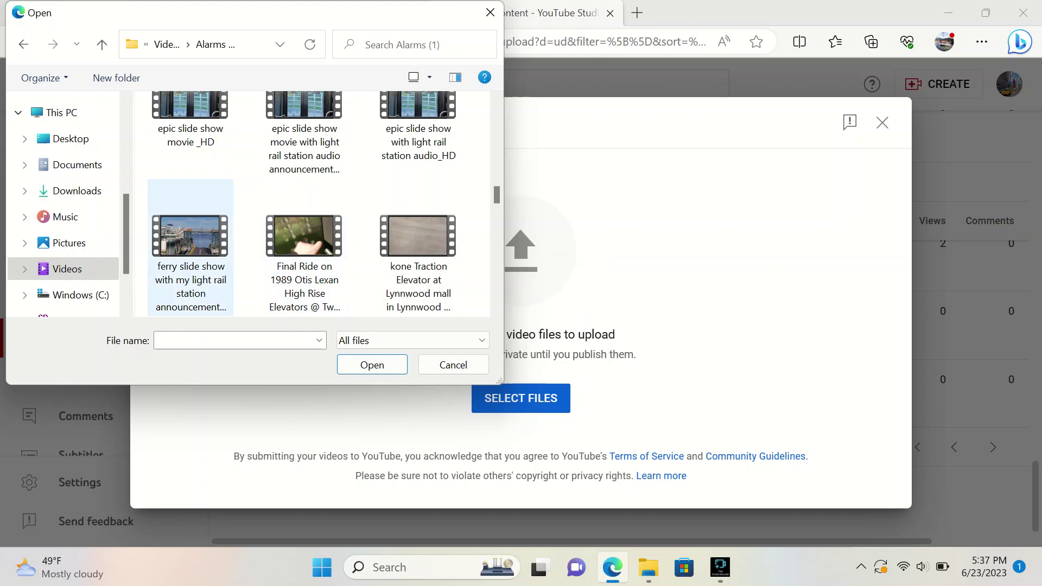
scroll(189, 250, down, 6)
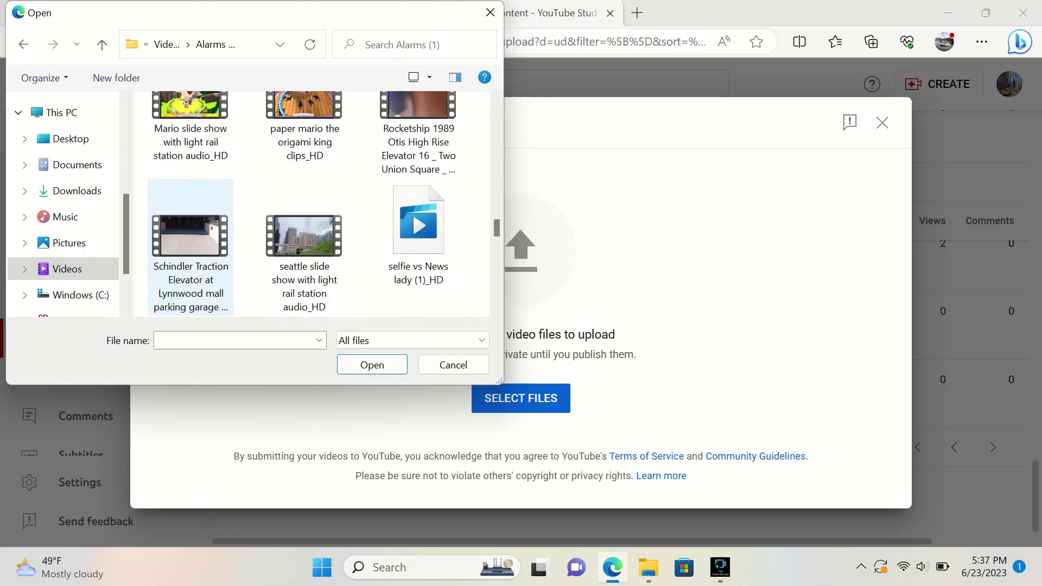
scroll(311, 204, up, 1)
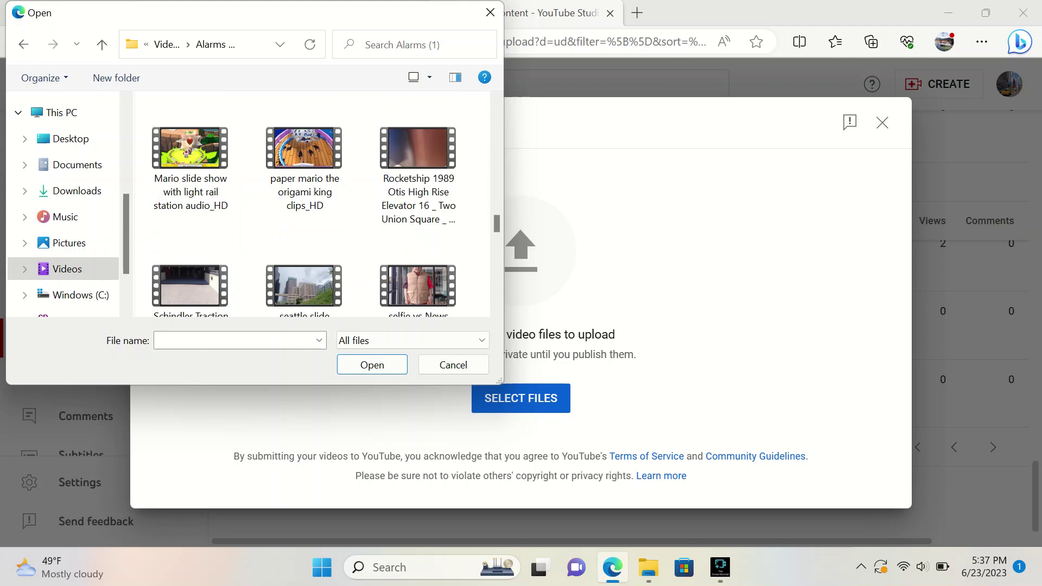
scroll(312, 204, down, 4)
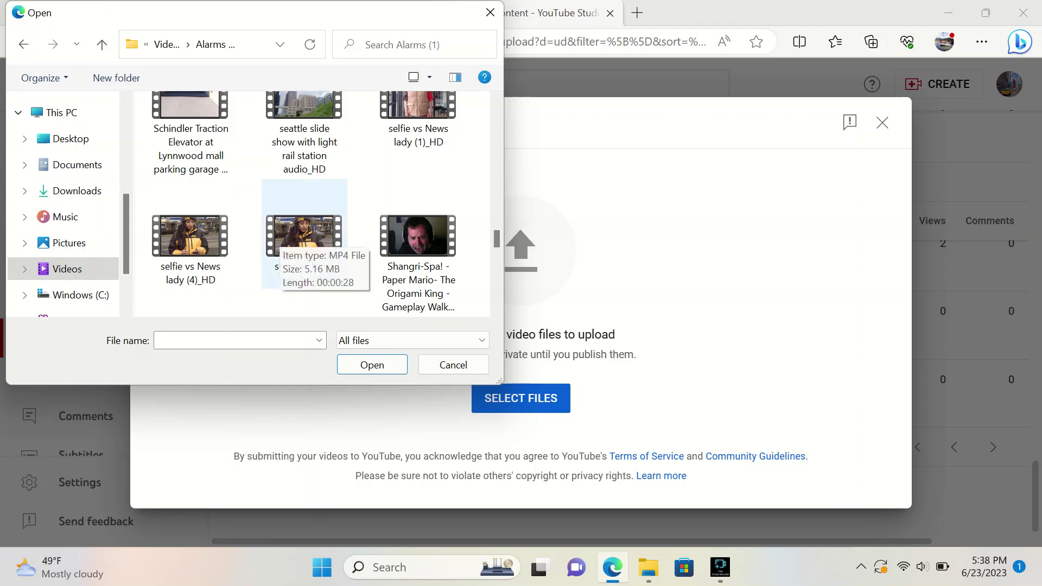
scroll(303, 239, down, 5)
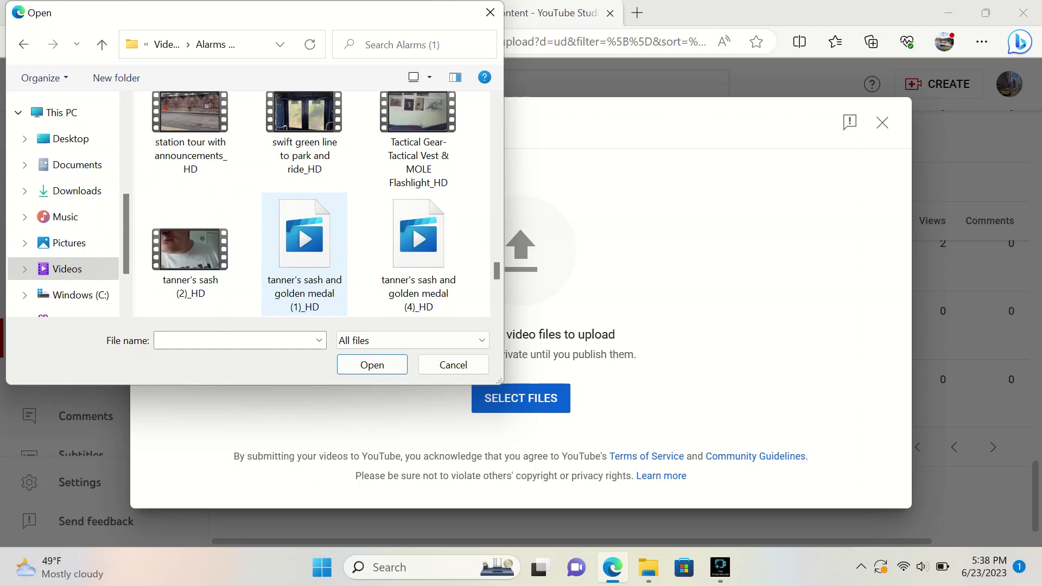
scroll(304, 239, down, 2)
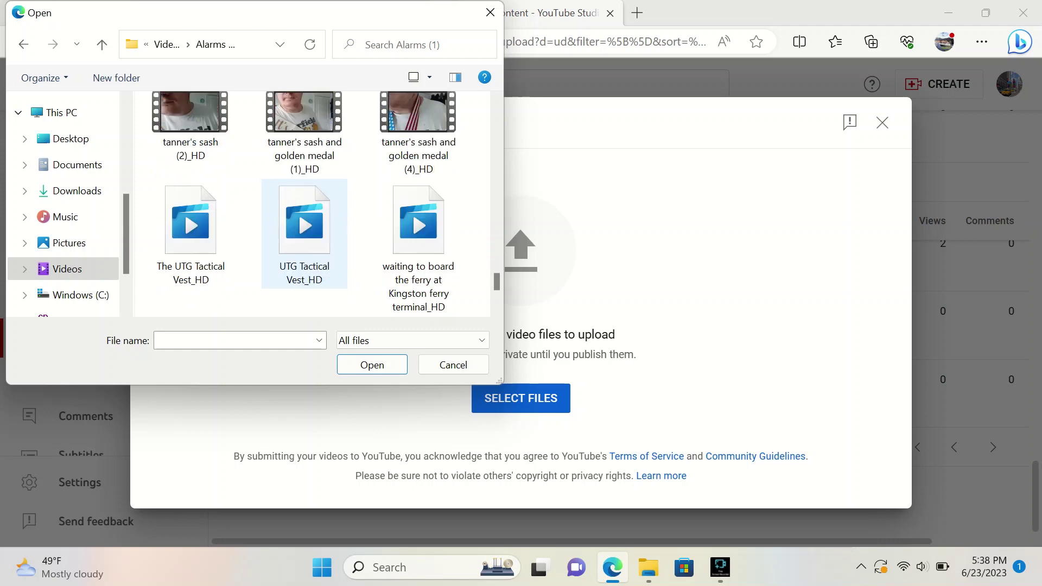
scroll(304, 239, down, 2)
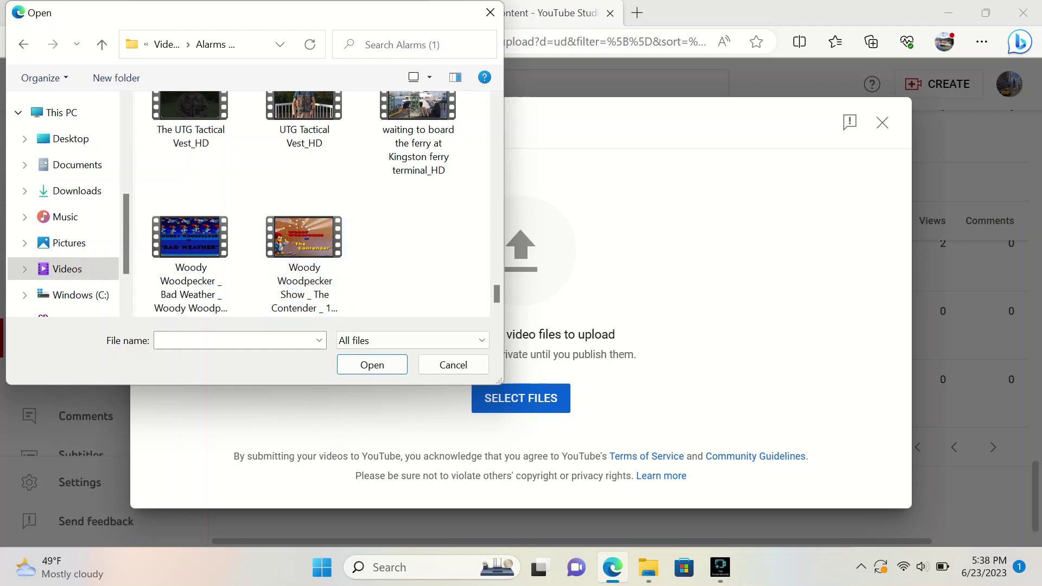
scroll(304, 158, up, 1)
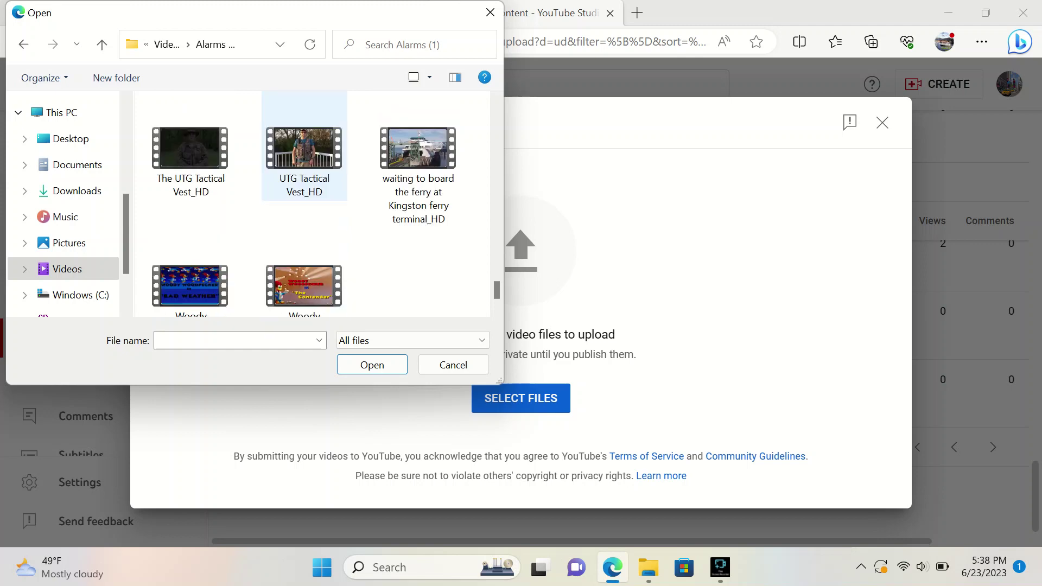
scroll(304, 157, up, 2)
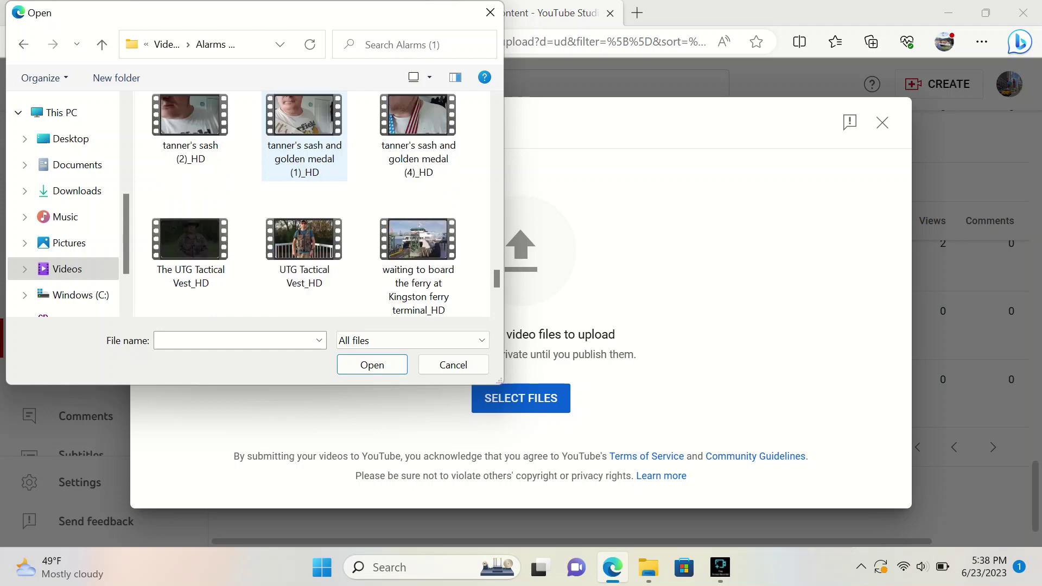
Return to the Videos folder and open its "Videos of today" subfolder.
click(66, 269)
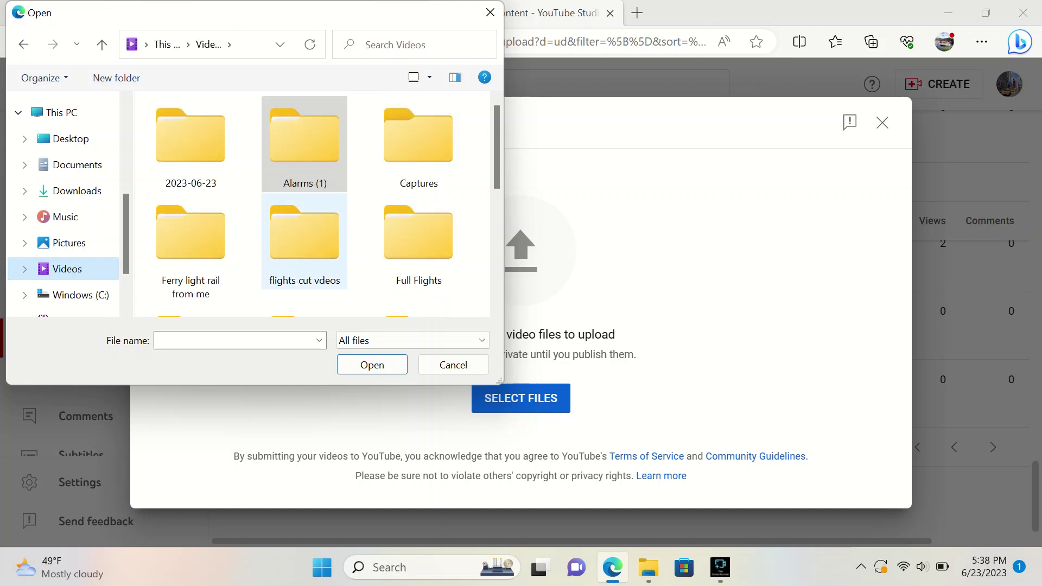
scroll(312, 239, down, 3)
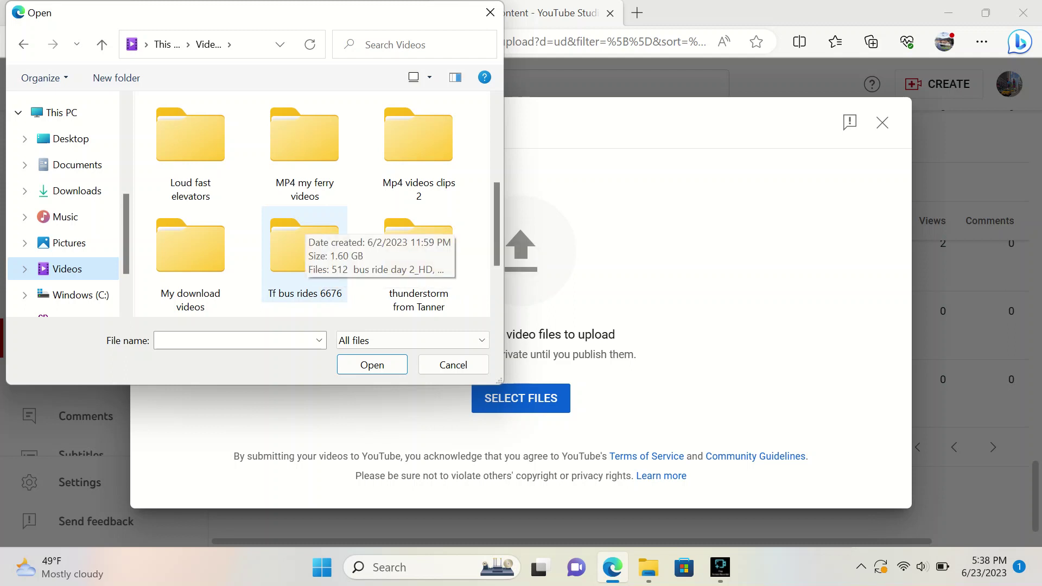
scroll(312, 238, down, 2)
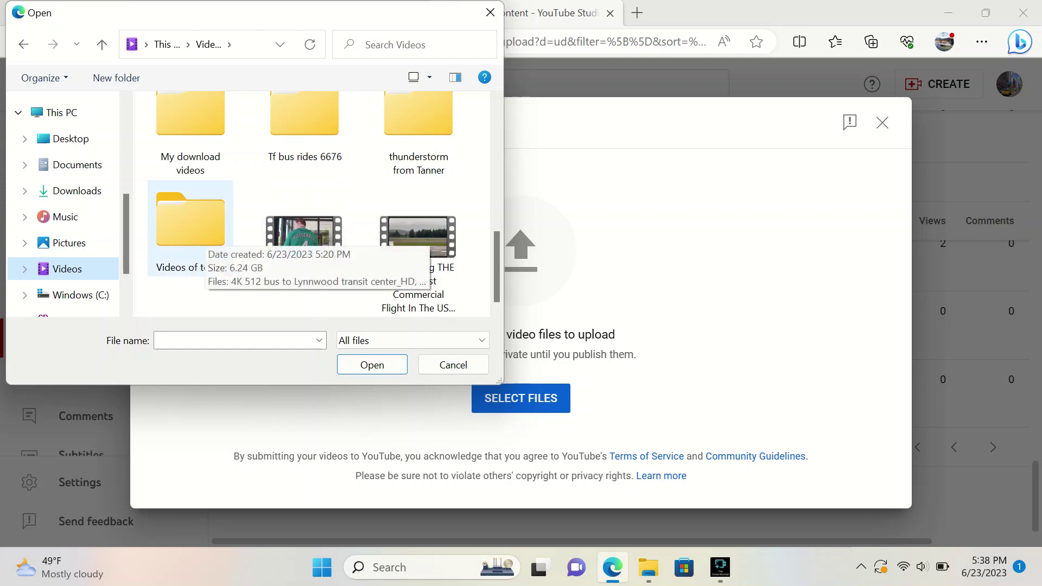
double_click(191, 225)
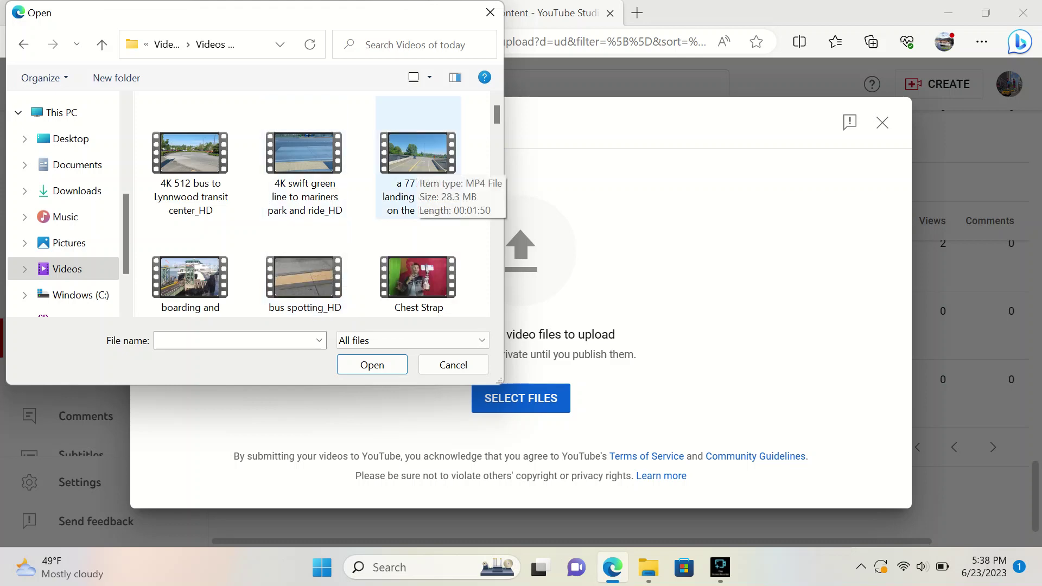
Choose the "waiting to board the ferry at Kingston ferry terminal_HD" video, the copy without a number, as the file to upload.
scroll(320, 204, down, 1)
scroll(418, 152, down, 3)
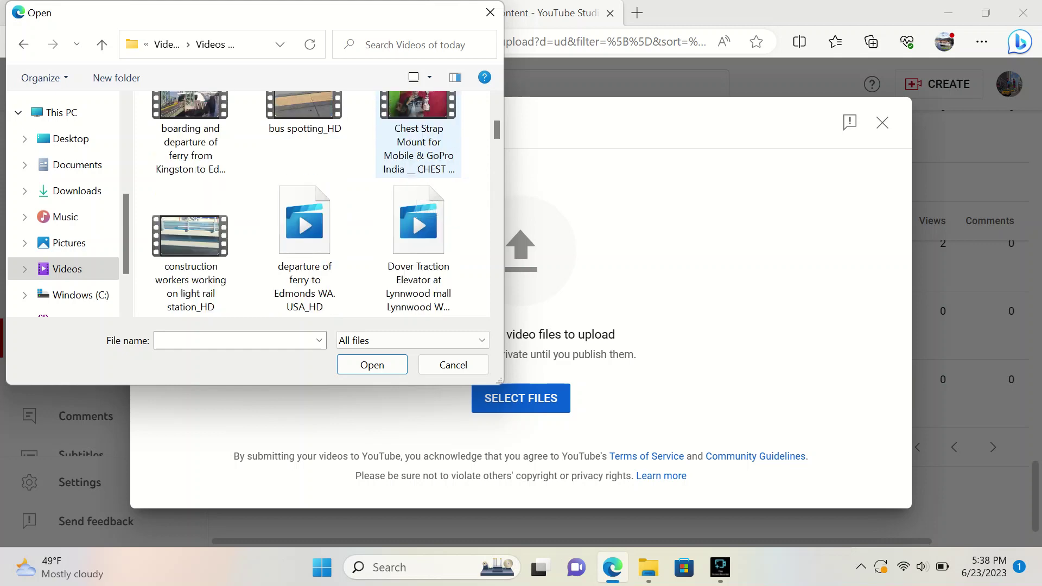
scroll(418, 135, down, 5)
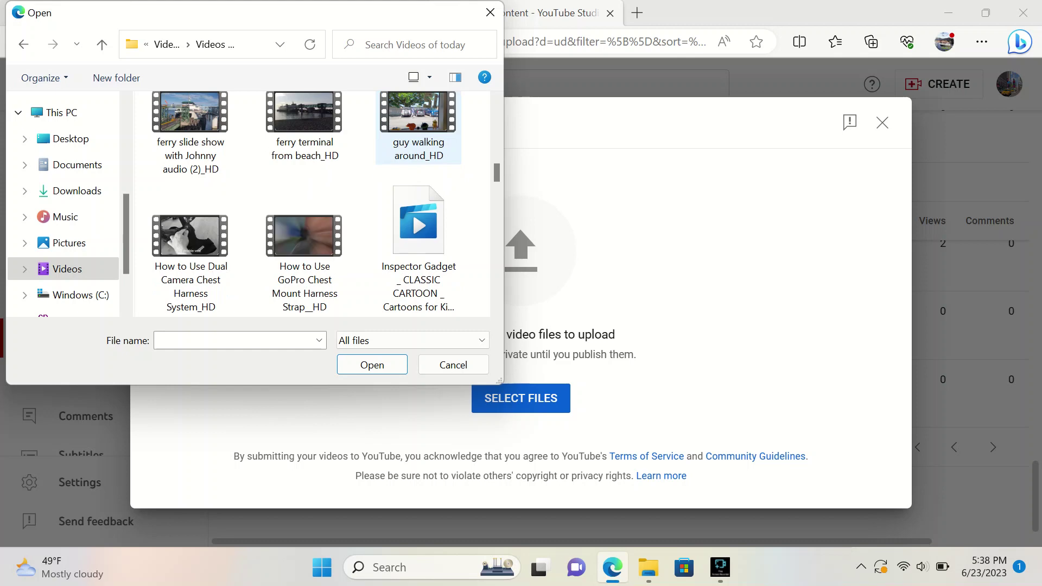
scroll(417, 136, down, 5)
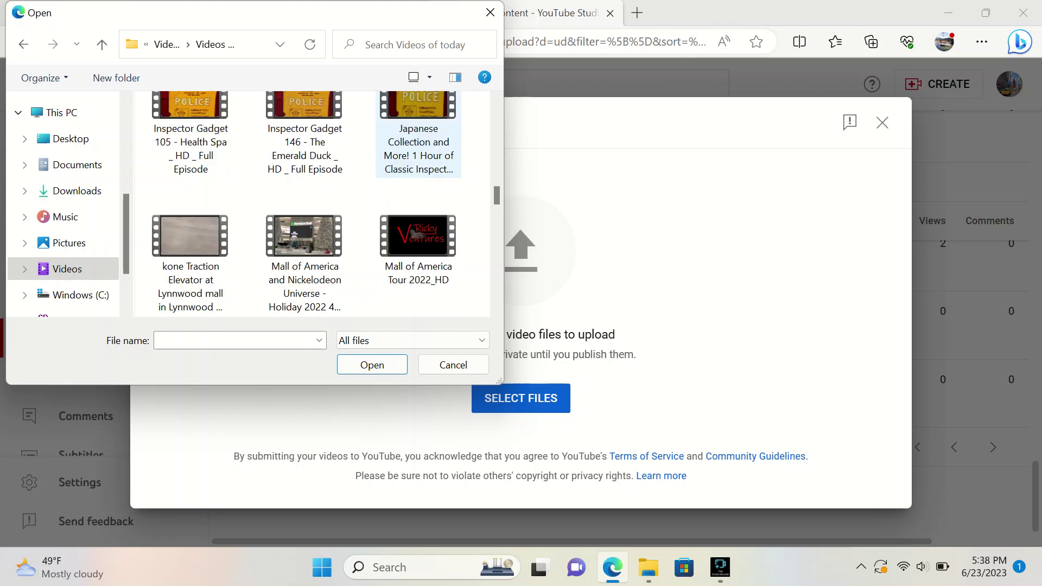
scroll(417, 136, down, 5)
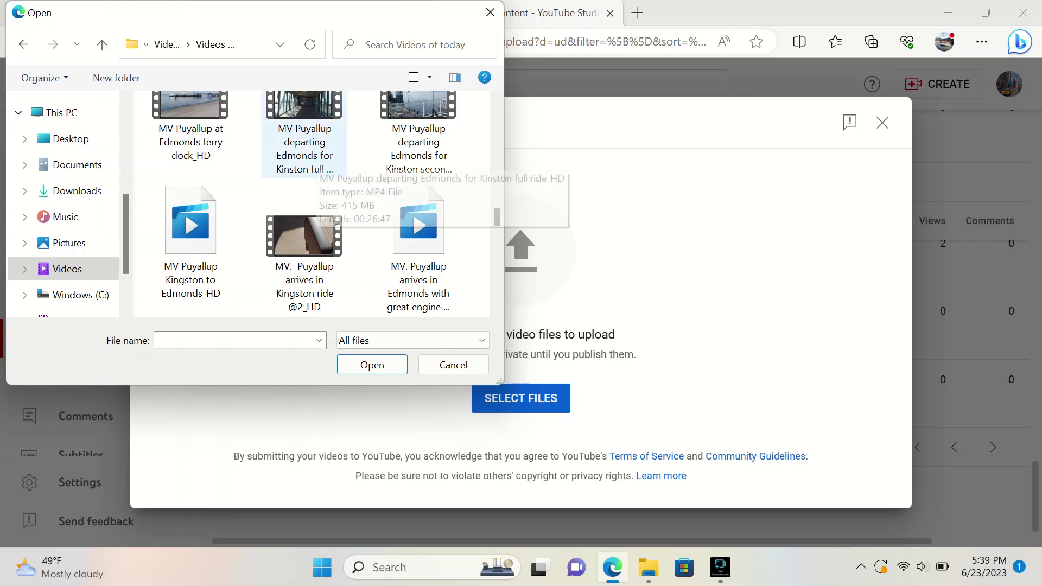
scroll(303, 179, down, 2)
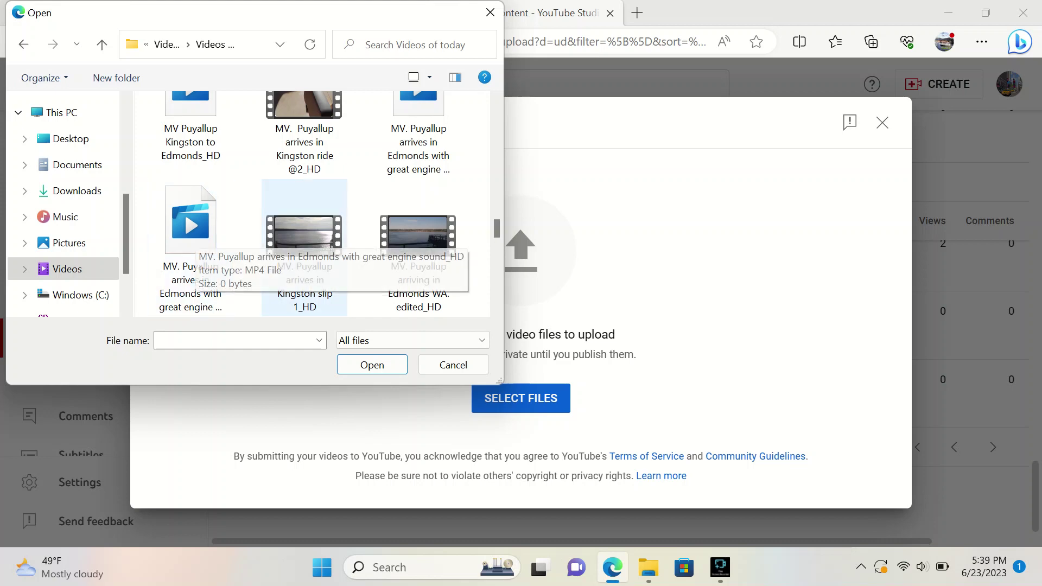
scroll(304, 244, down, 3)
scroll(304, 244, down, 10)
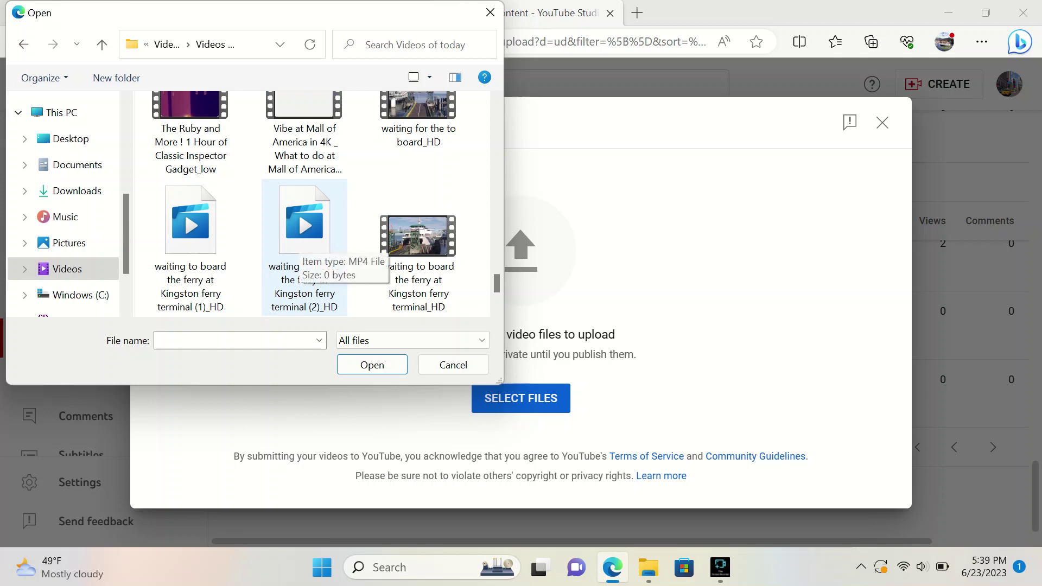
click(417, 234)
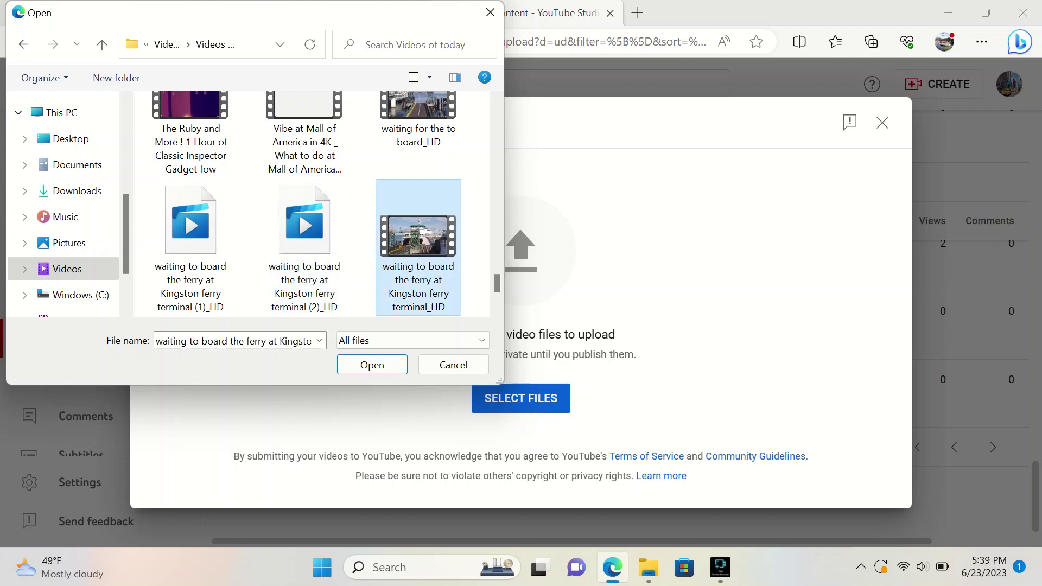
click(373, 365)
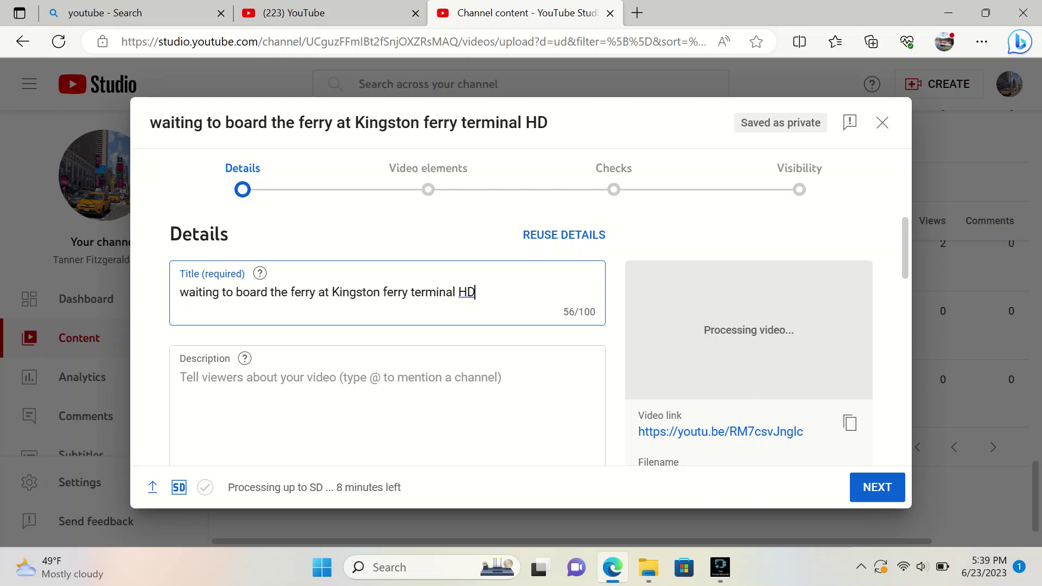
Append 2 to the uploaded ferry video's title and set it as not made for kids, proceeding to the Checks stage.
text(2)
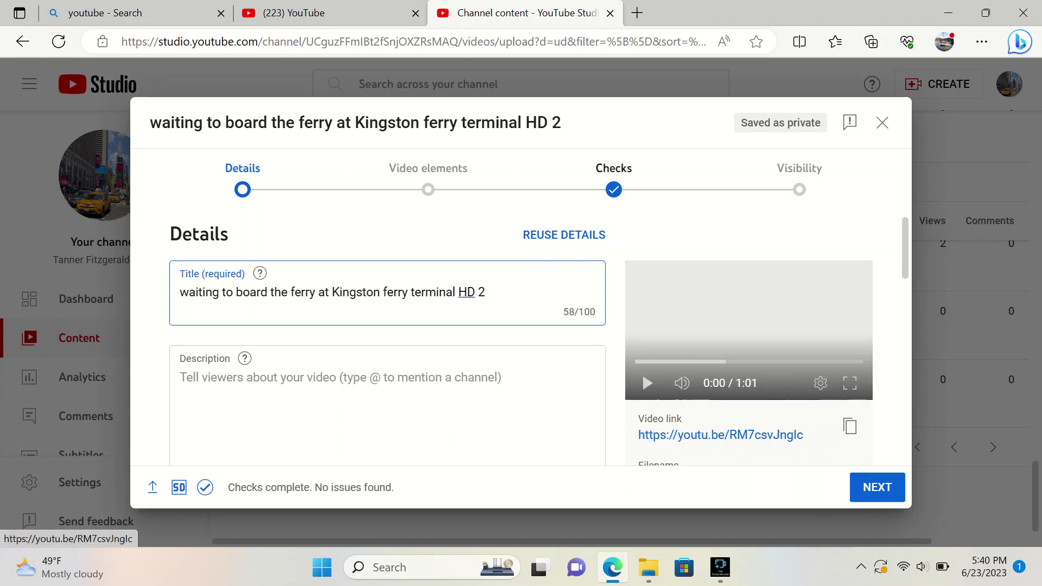
click(876, 486)
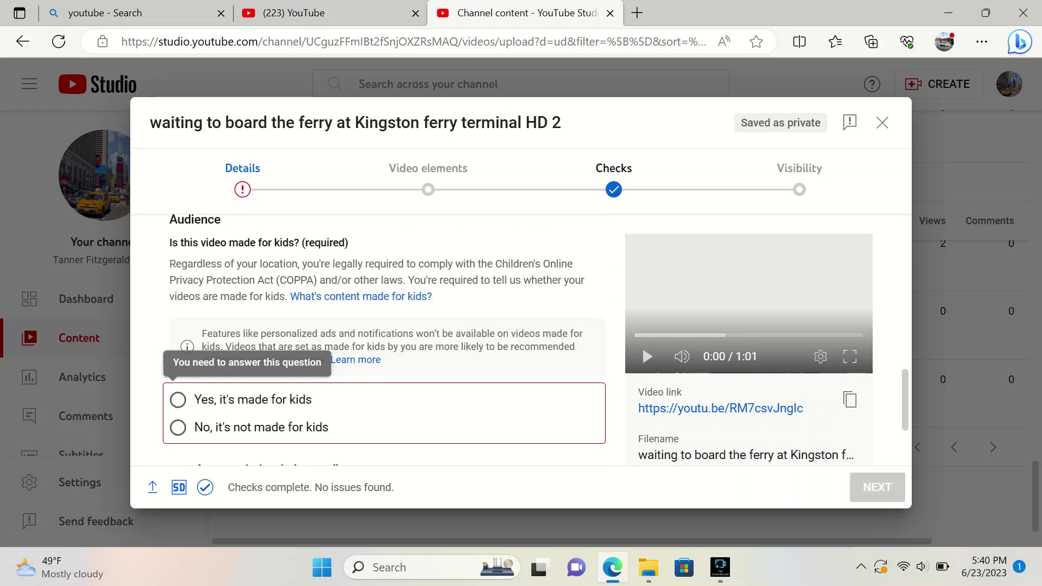
click(178, 428)
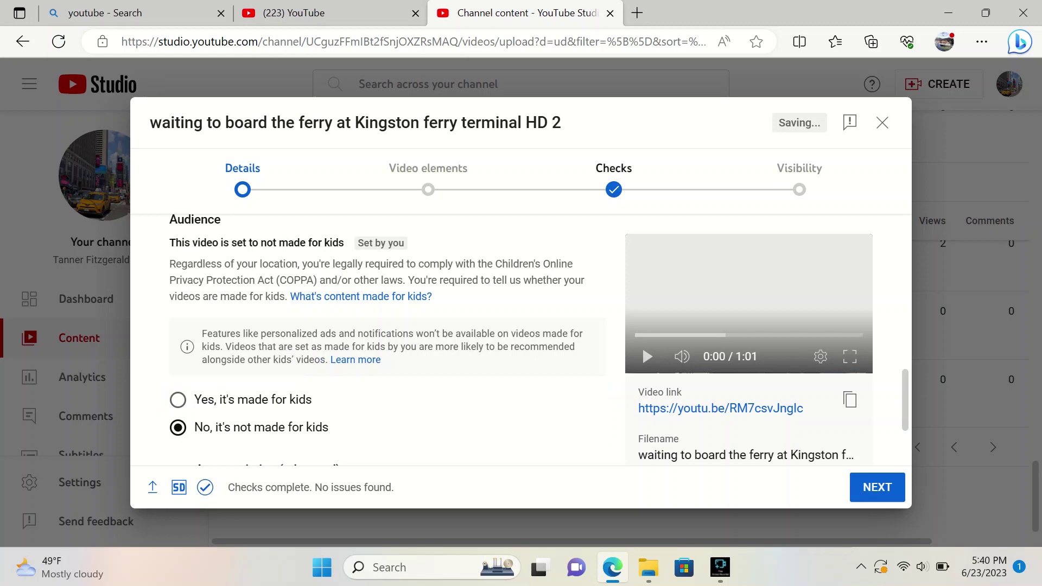
click(877, 487)
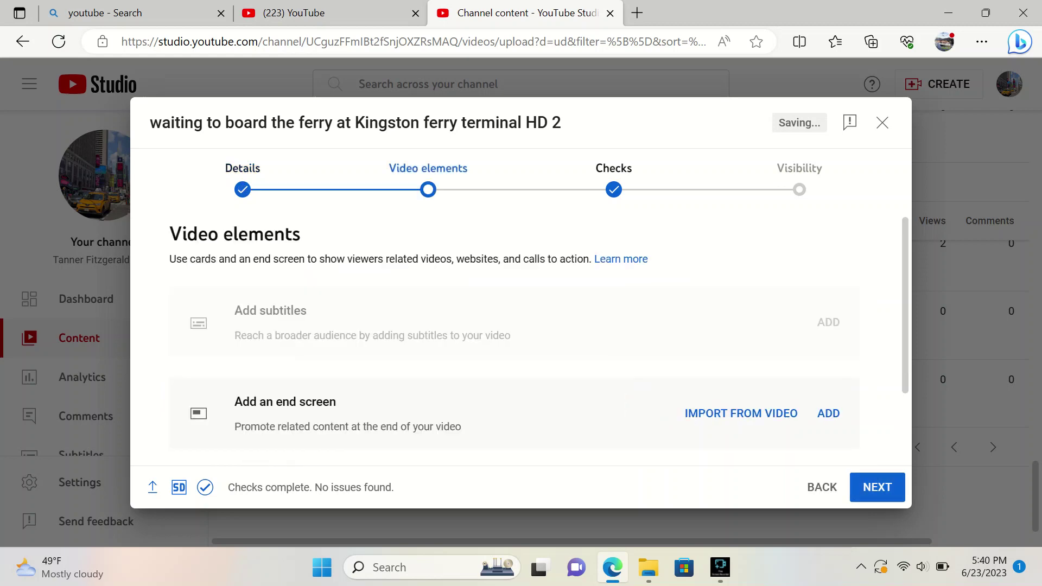
click(877, 487)
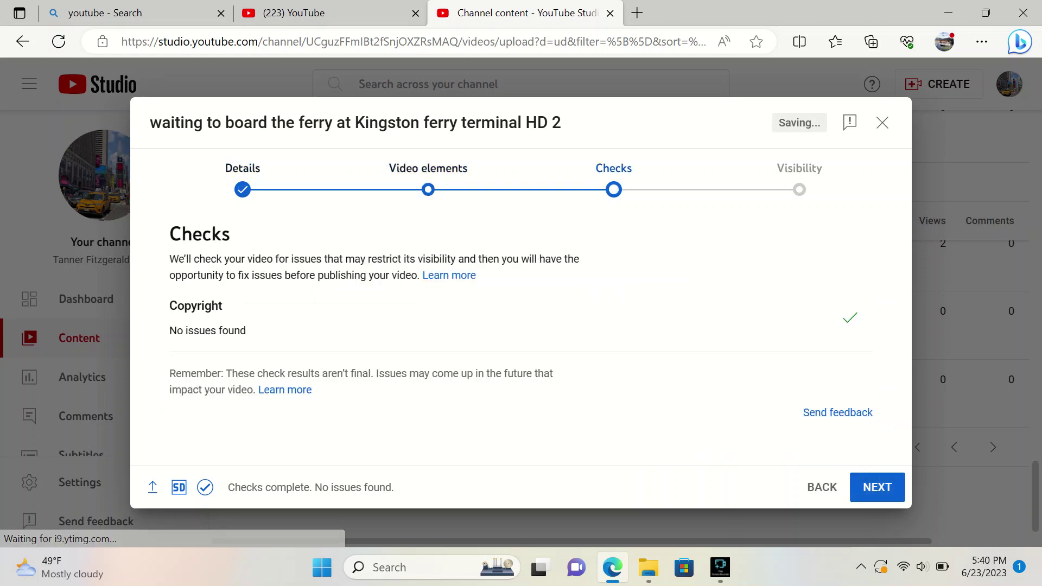
Set the ferry video's visibility to Public, publish it and close the published confirmation.
click(877, 486)
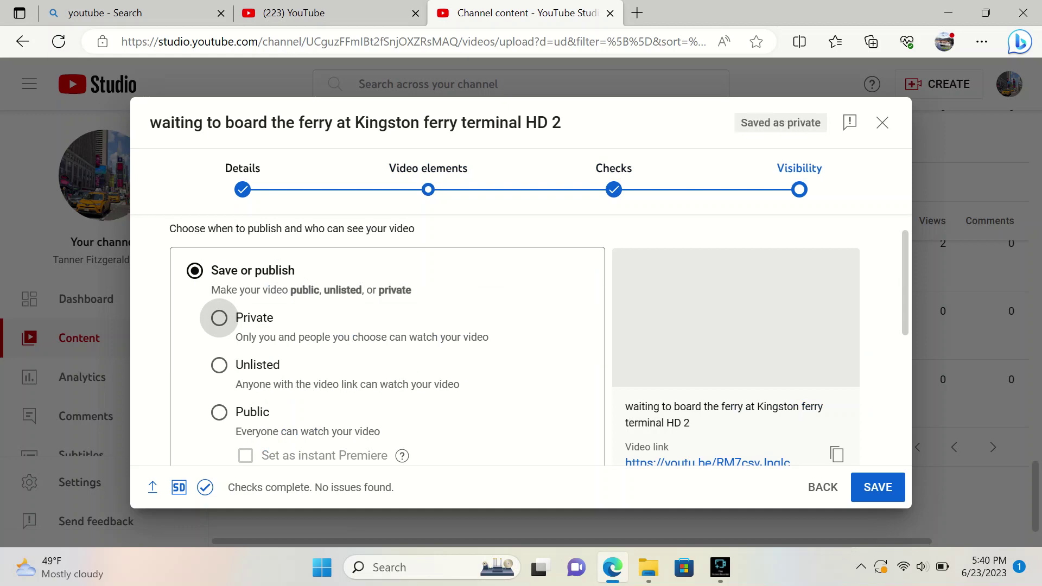
click(219, 412)
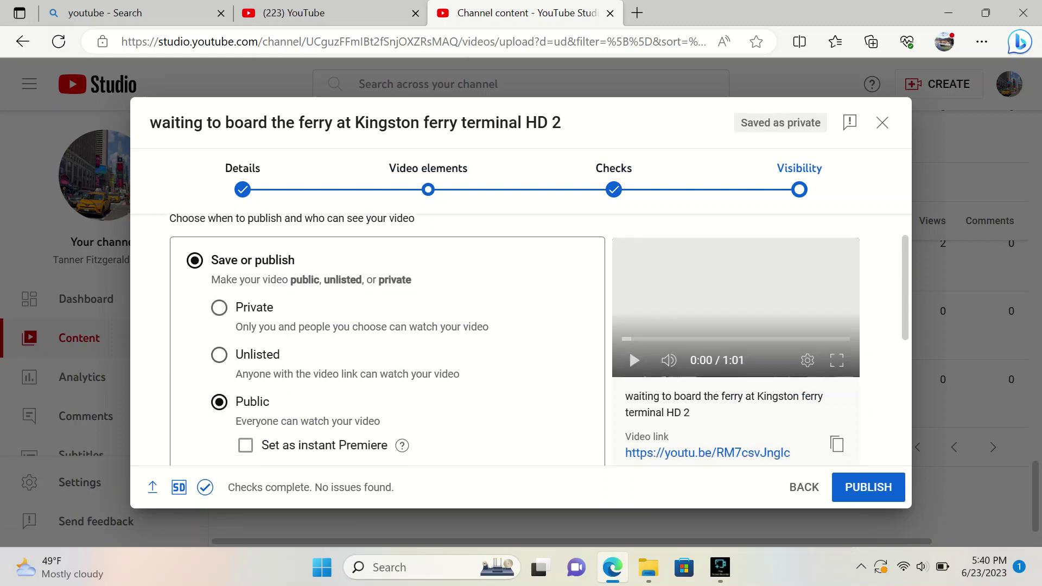
scroll(388, 337, down, 2)
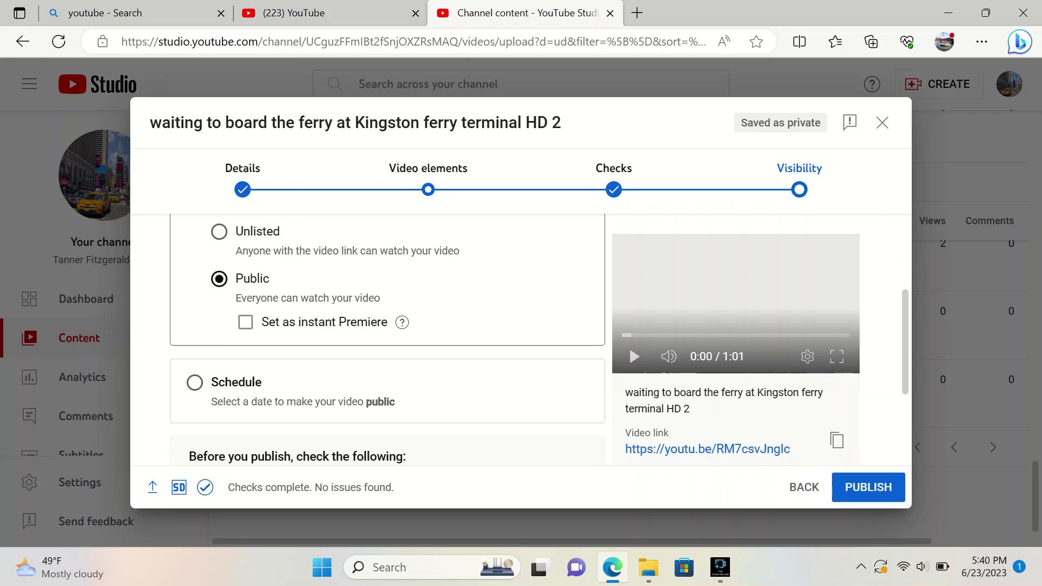
scroll(387, 336, down, 3)
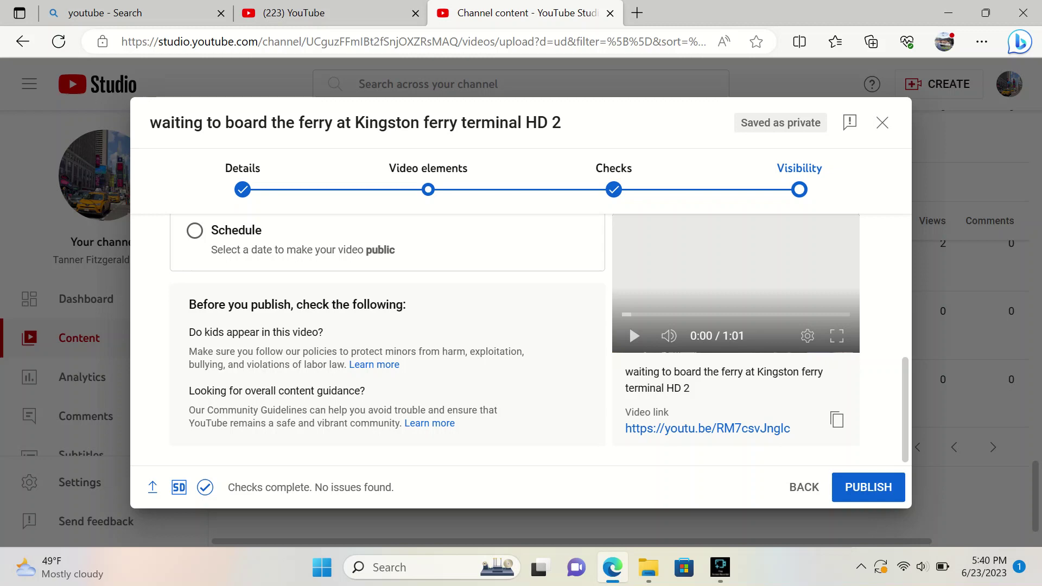
click(868, 487)
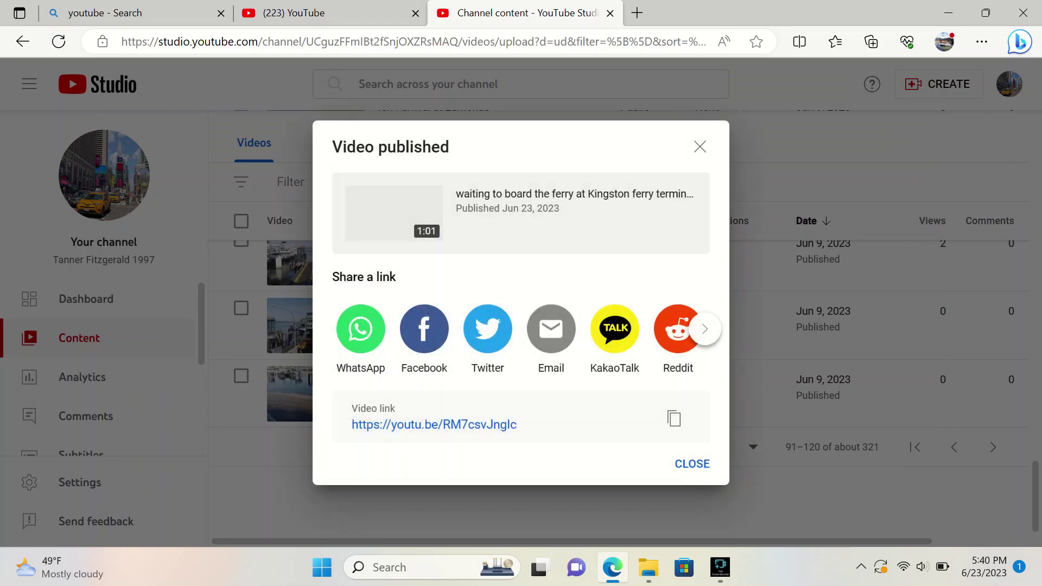
click(692, 463)
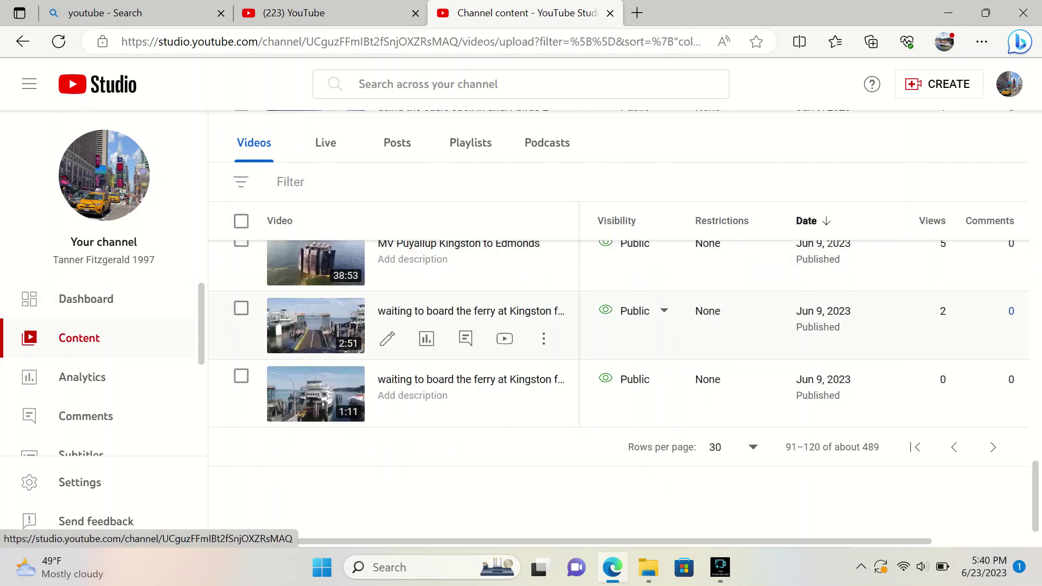
Start another video upload and open the file selection.
click(938, 84)
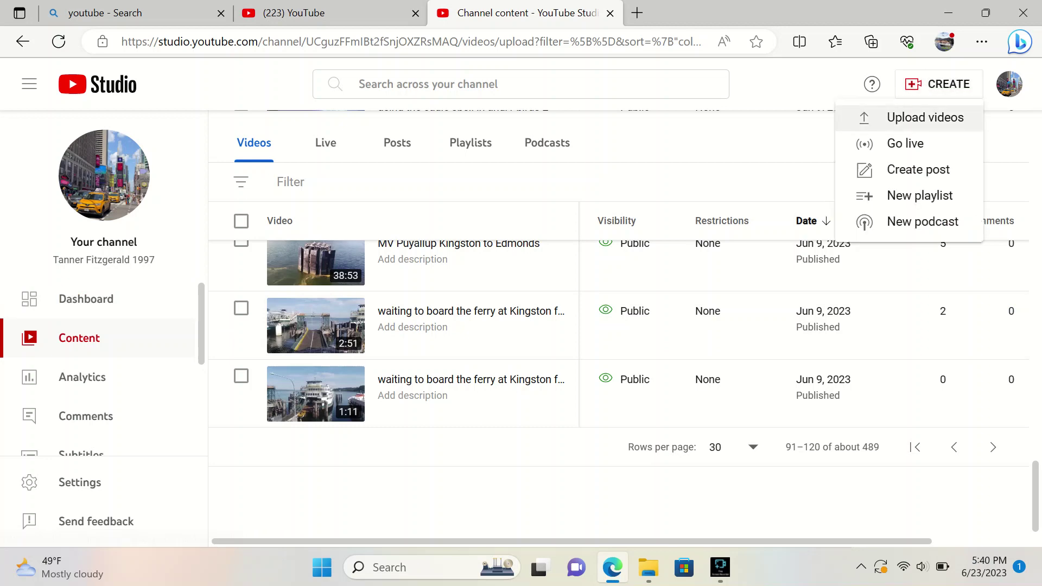
click(925, 118)
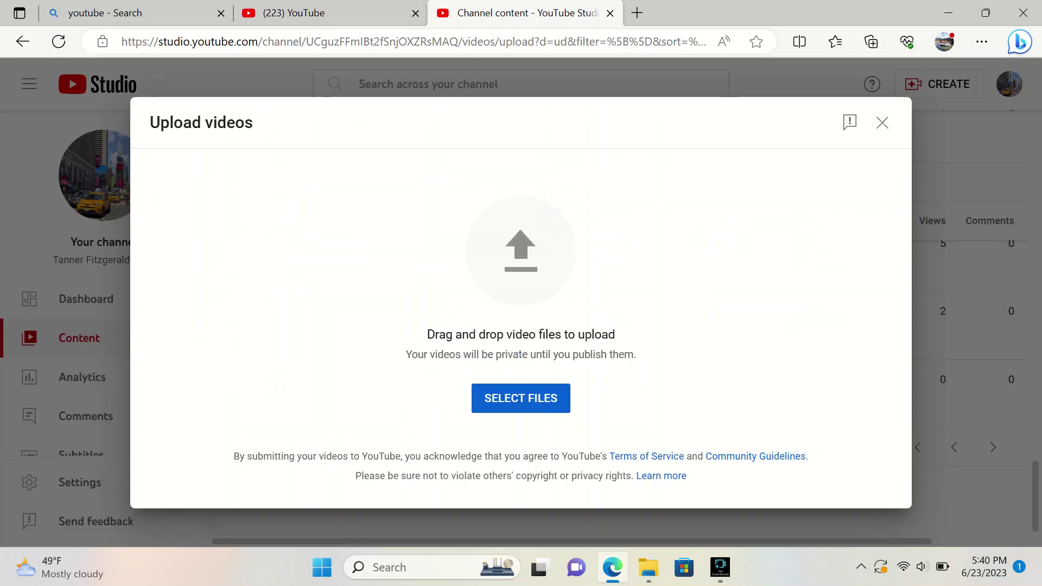
click(520, 398)
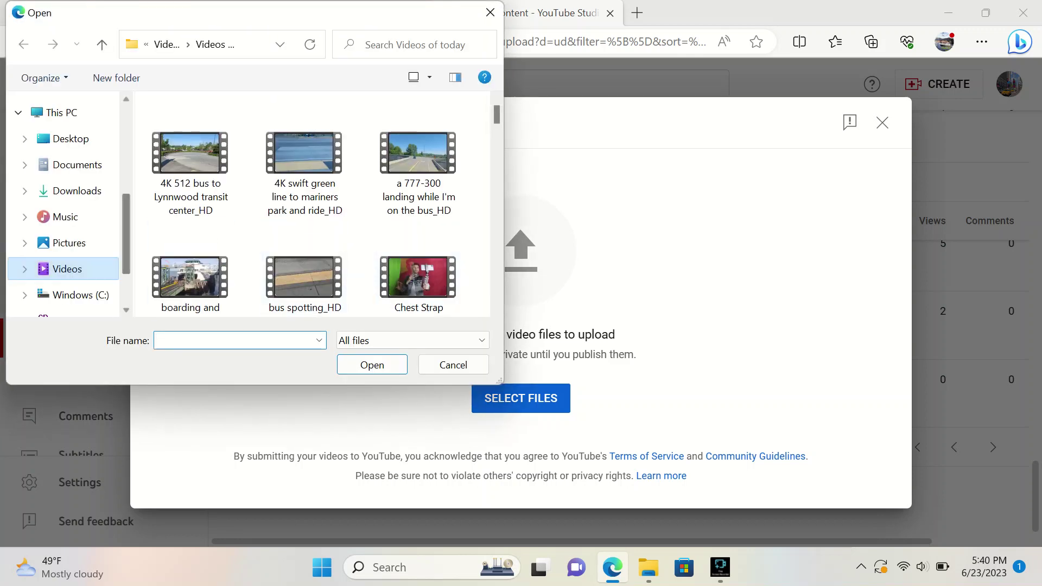
Look through the "Tf bus rides 6676" folder inside Videos for a video to upload.
click(68, 269)
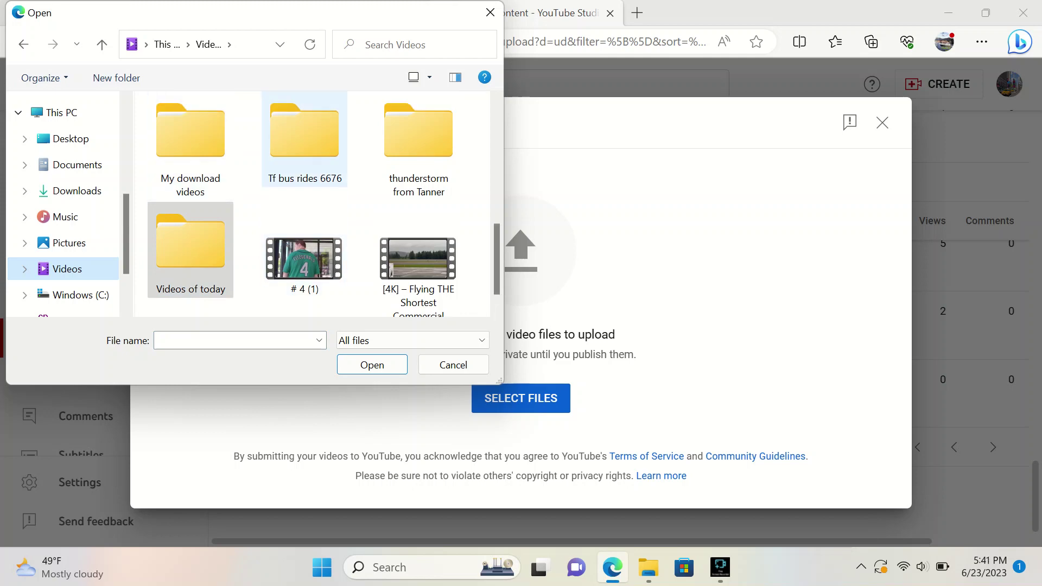
double_click(305, 141)
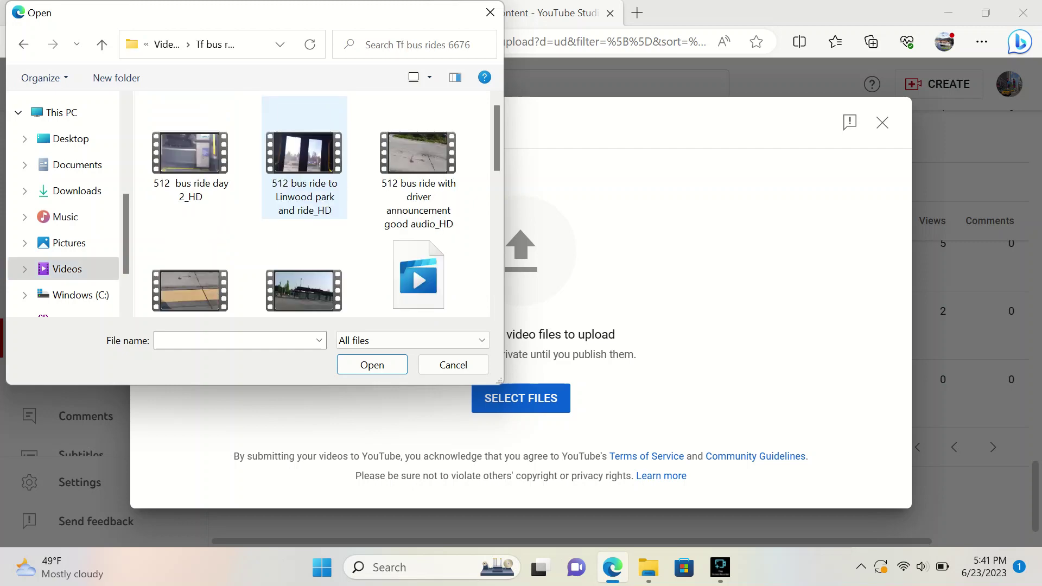
scroll(304, 228, down, 3)
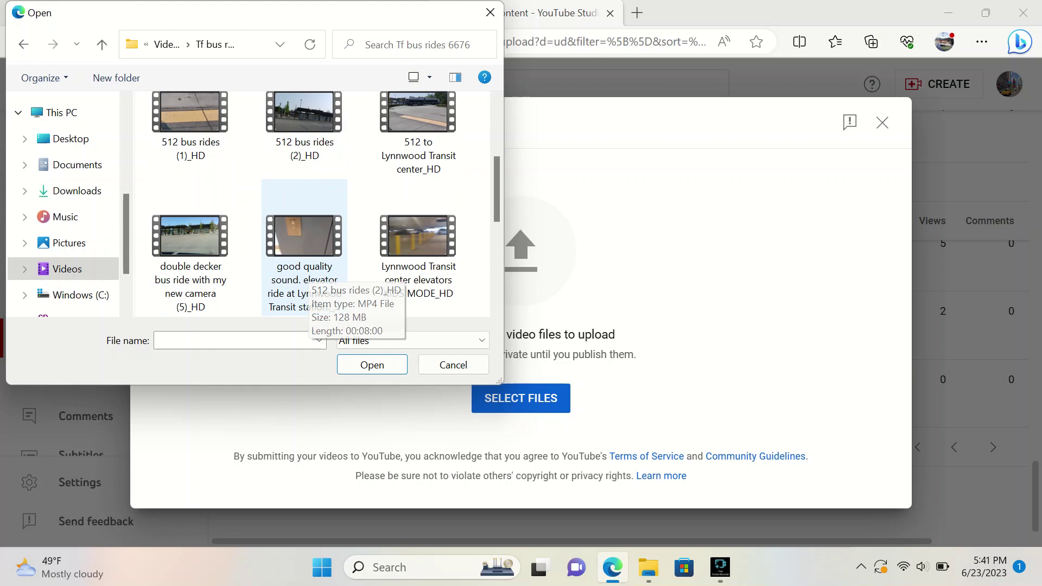
scroll(304, 244, down, 3)
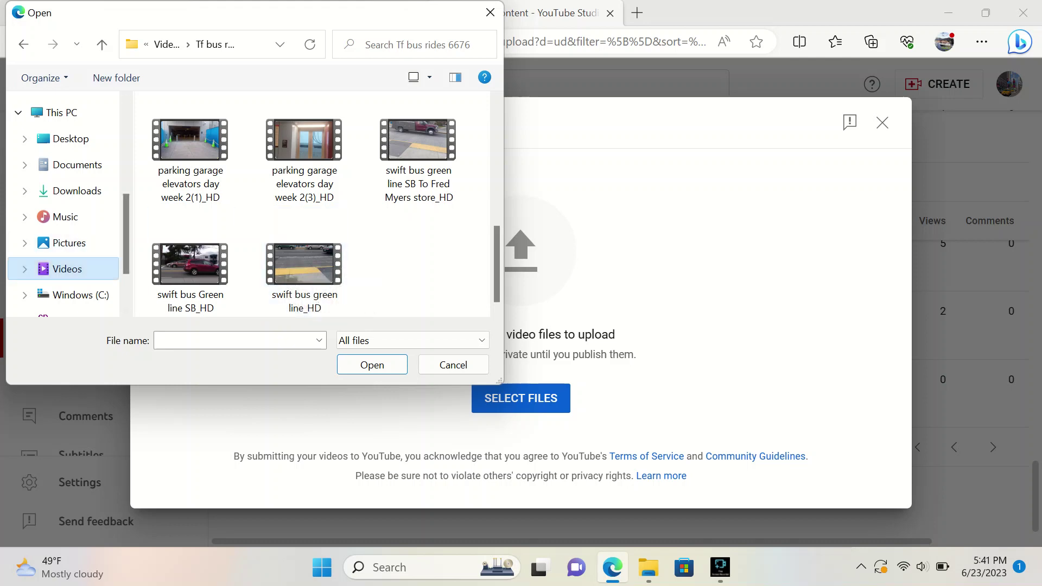
Return to the Videos folder and open its "Ferry light rail from me" subfolder.
click(67, 268)
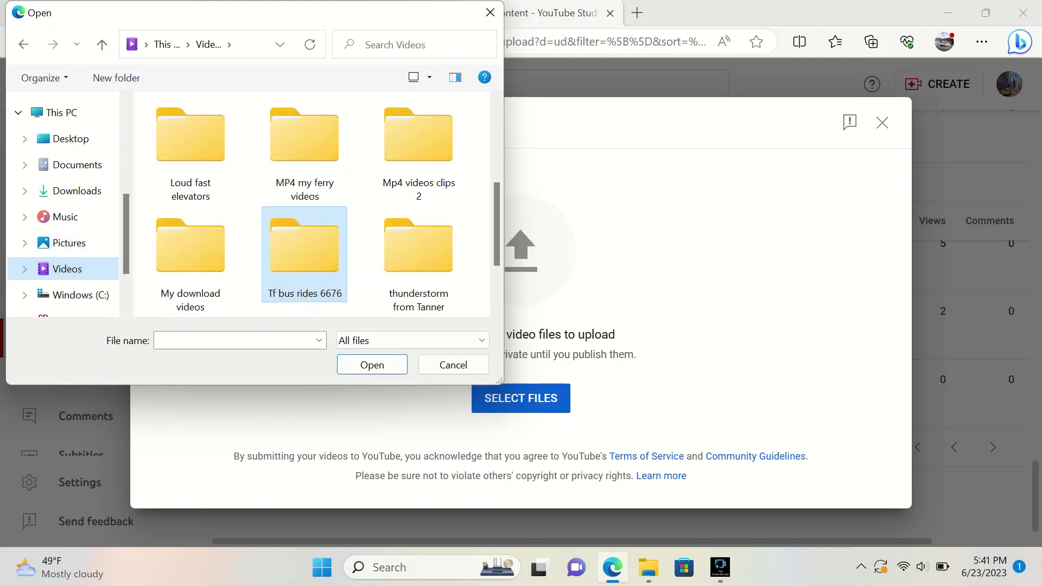
scroll(304, 258, down, 2)
scroll(304, 257, up, 4)
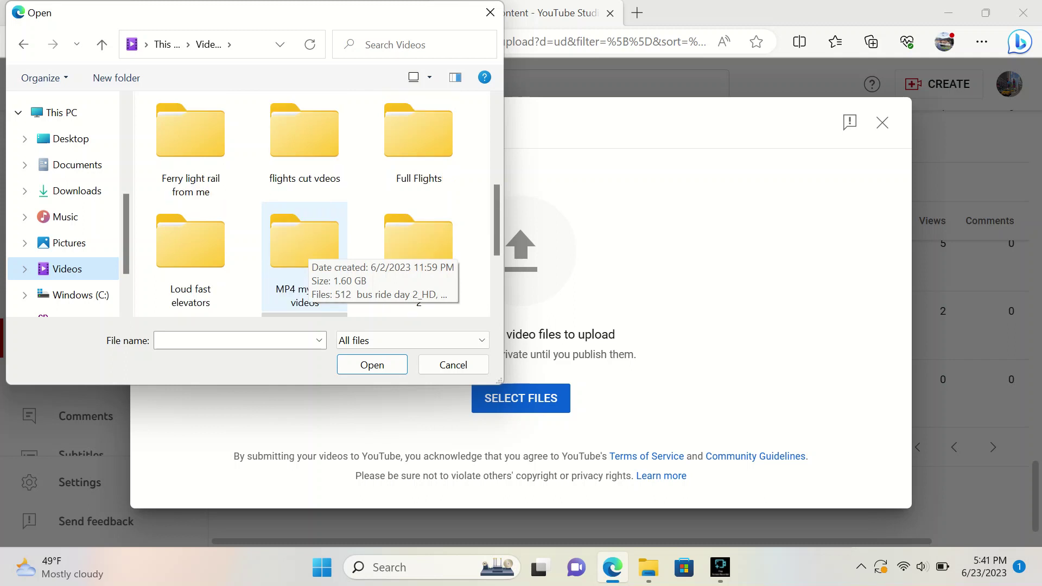
scroll(304, 257, up, 2)
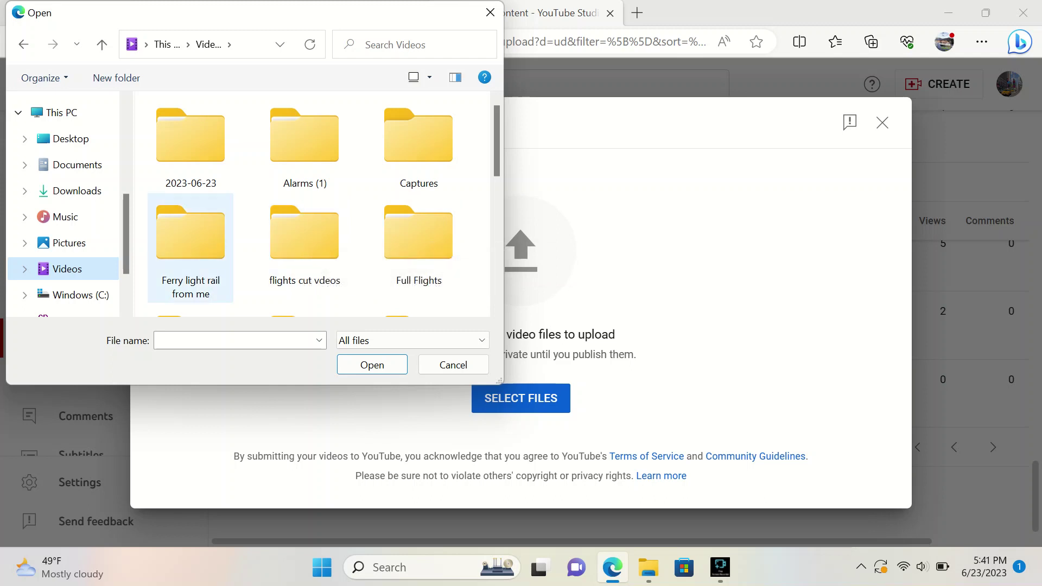
double_click(206, 249)
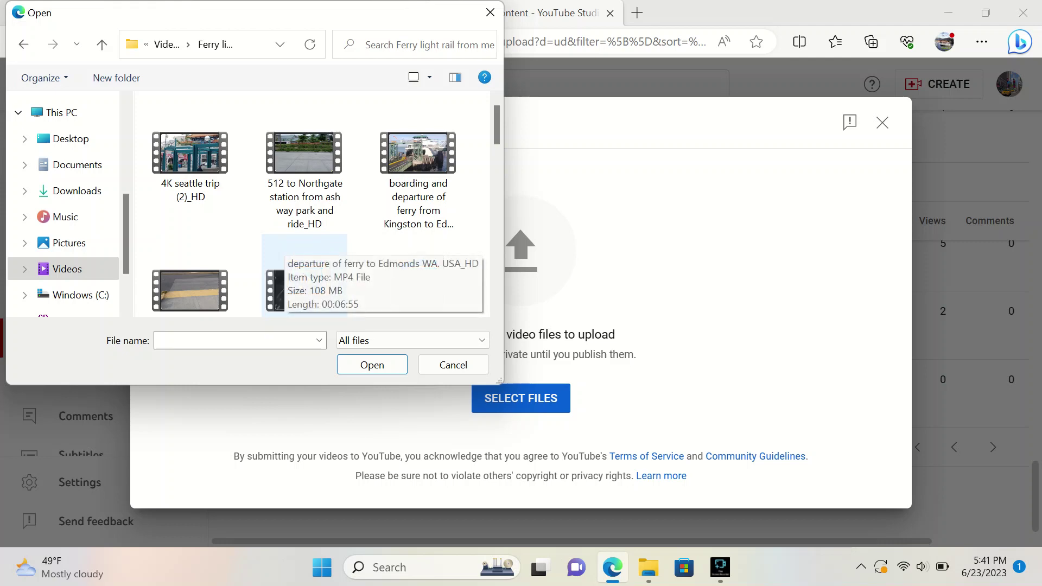
Choose the "linklight rail from Northgate to Chinatown full journey_HD" video as the file to upload.
scroll(304, 255, down, 3)
scroll(304, 239, down, 6)
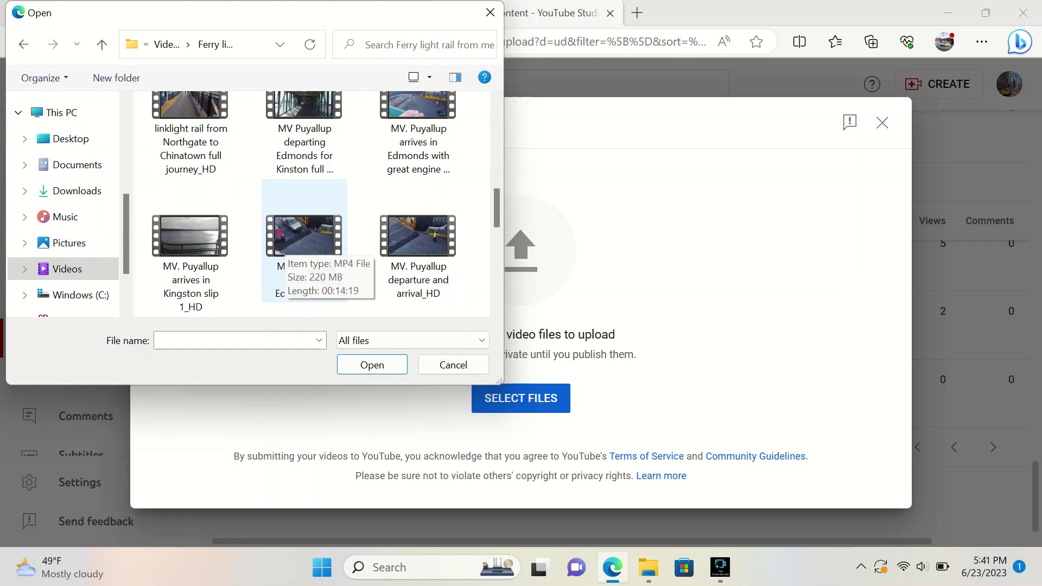
scroll(304, 249, down, 3)
scroll(303, 250, down, 3)
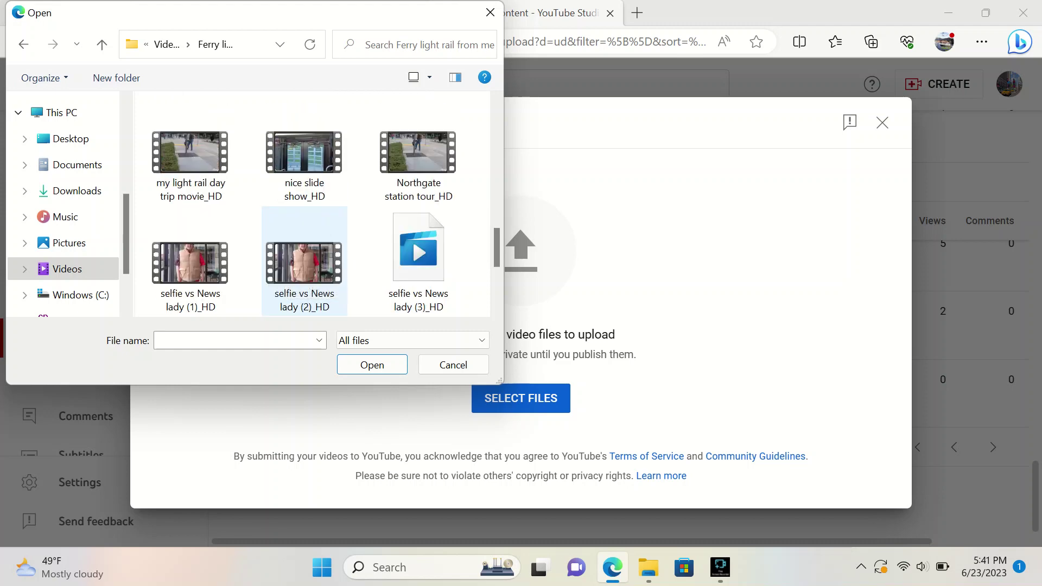
scroll(303, 255, down, 3)
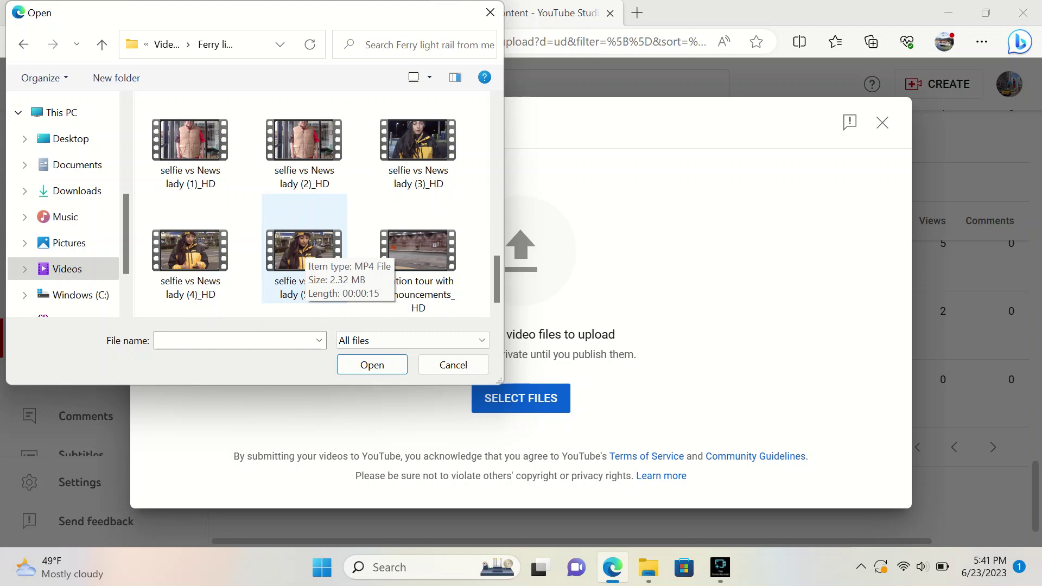
scroll(304, 258, up, 5)
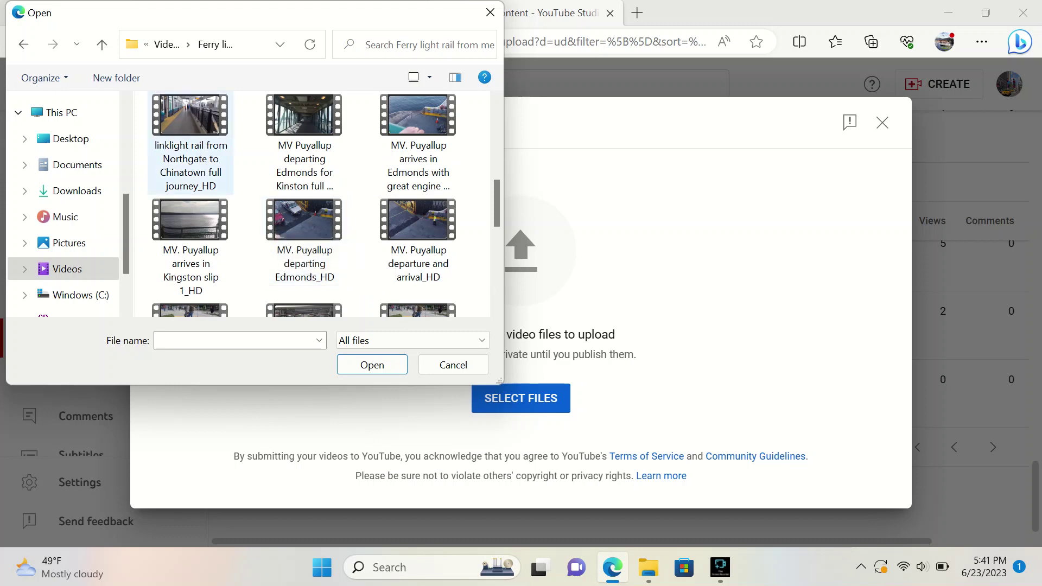
scroll(190, 141, up, 1)
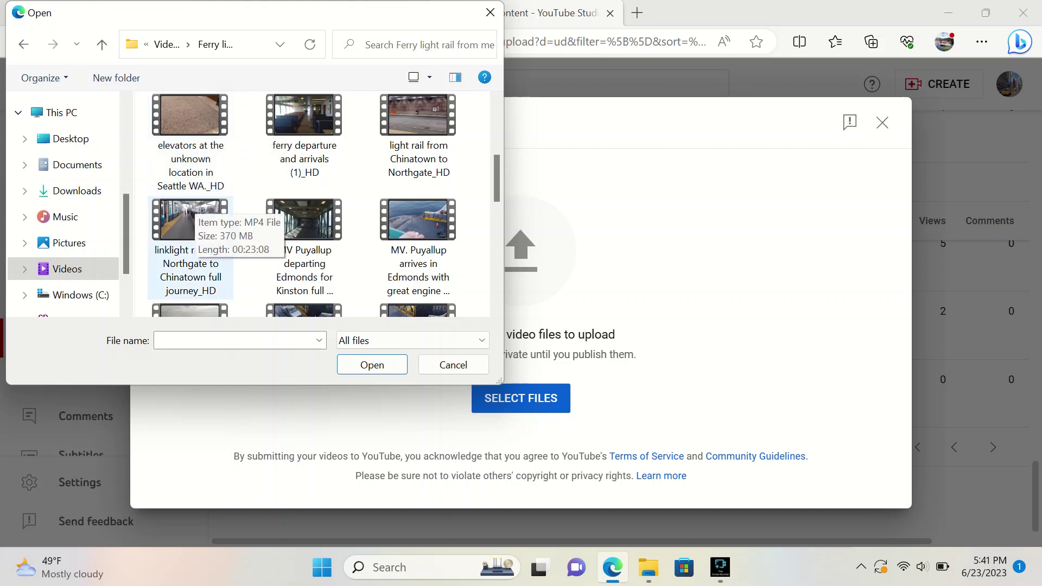
click(190, 220)
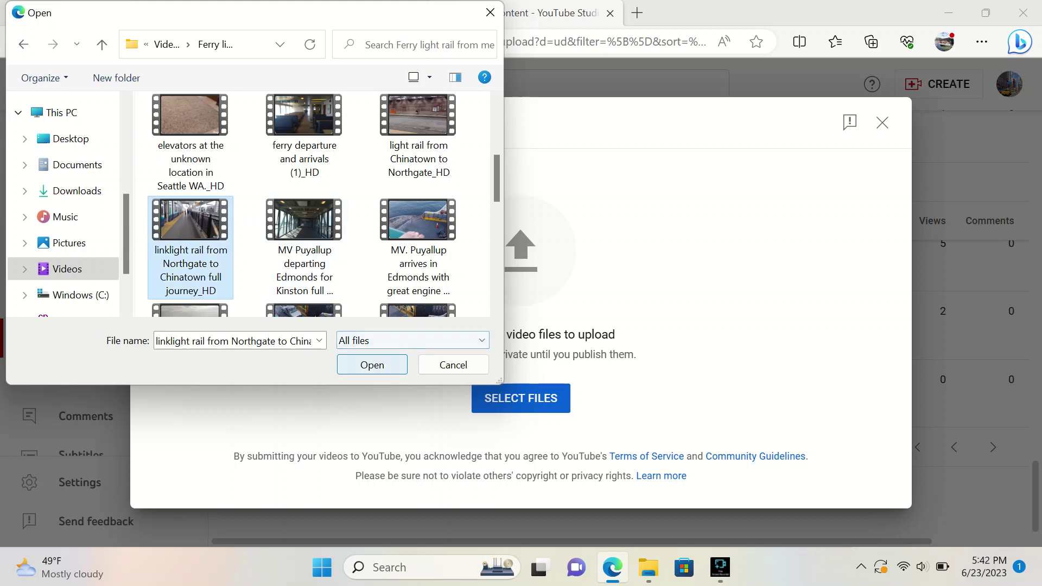
click(372, 365)
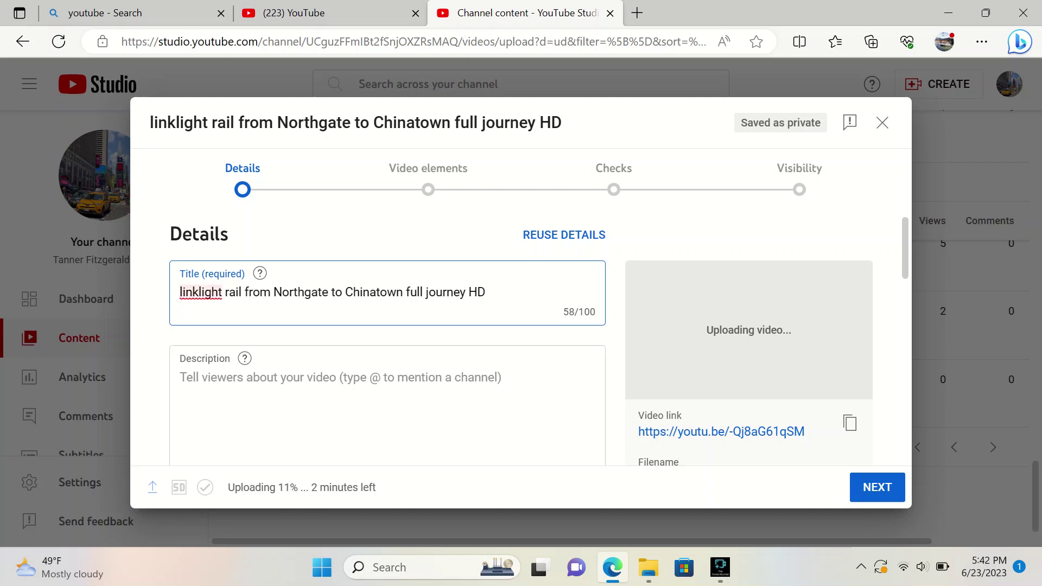
Correct "linklight" to "Link light" in the video title and remove the HD at its end.
click(199, 292)
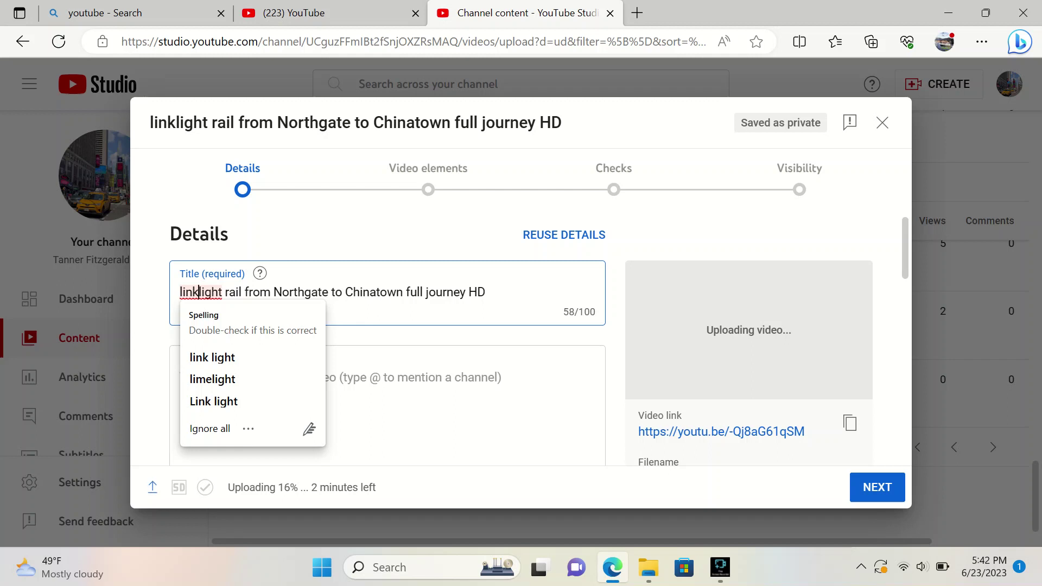
key(Down)
key(Down)
key(Down)
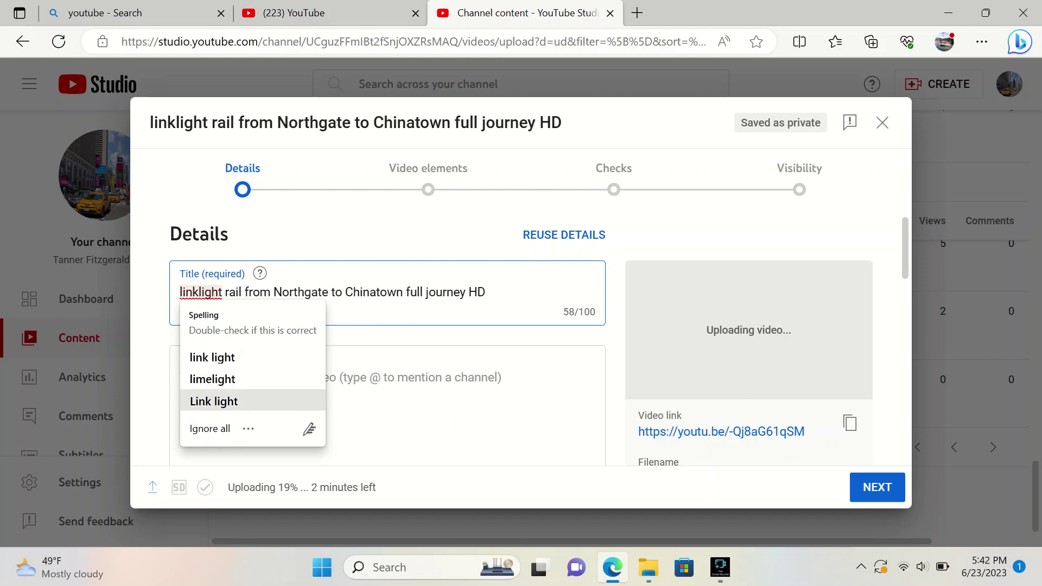
key(Return)
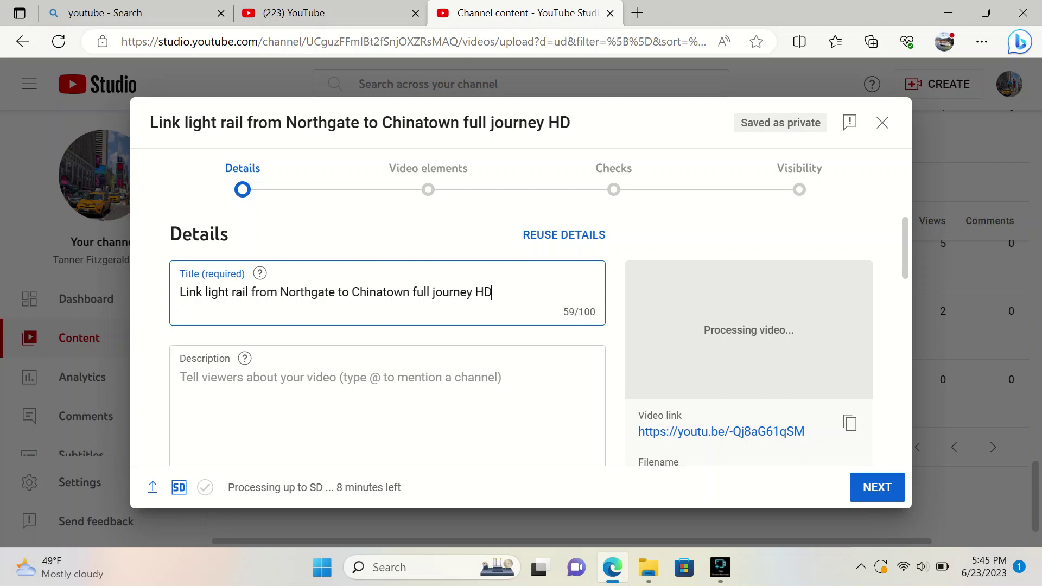
key(BackSpace)
key(BackSpace)
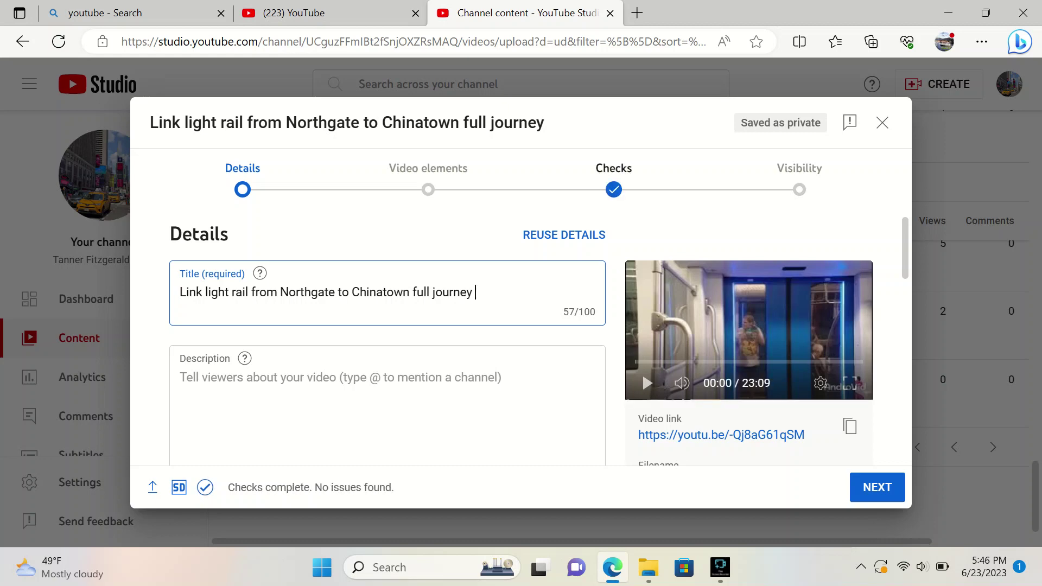
Set the light rail video's audience to not made for kids.
scroll(379, 339, down, 5)
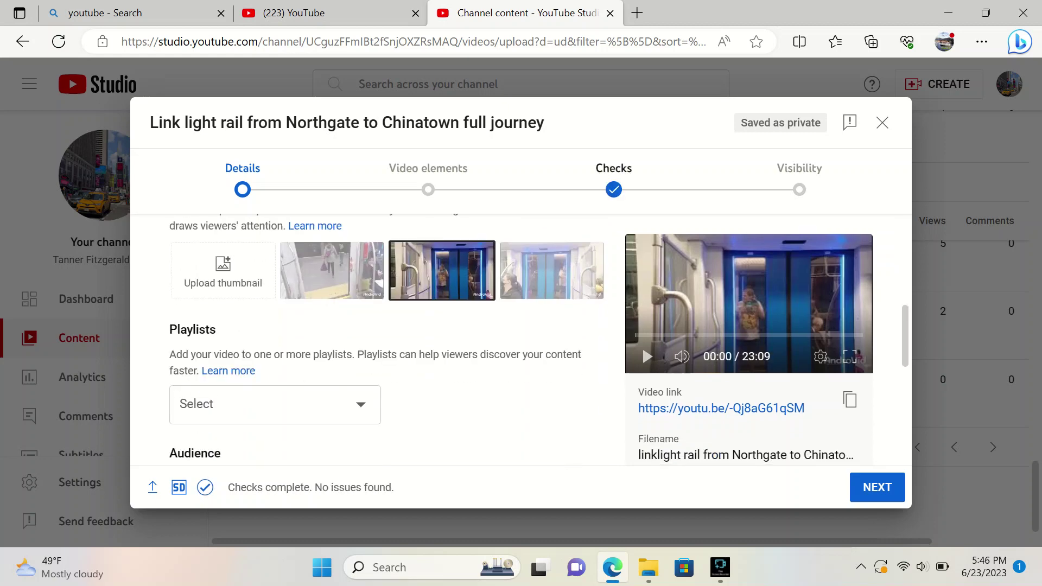
scroll(380, 339, down, 6)
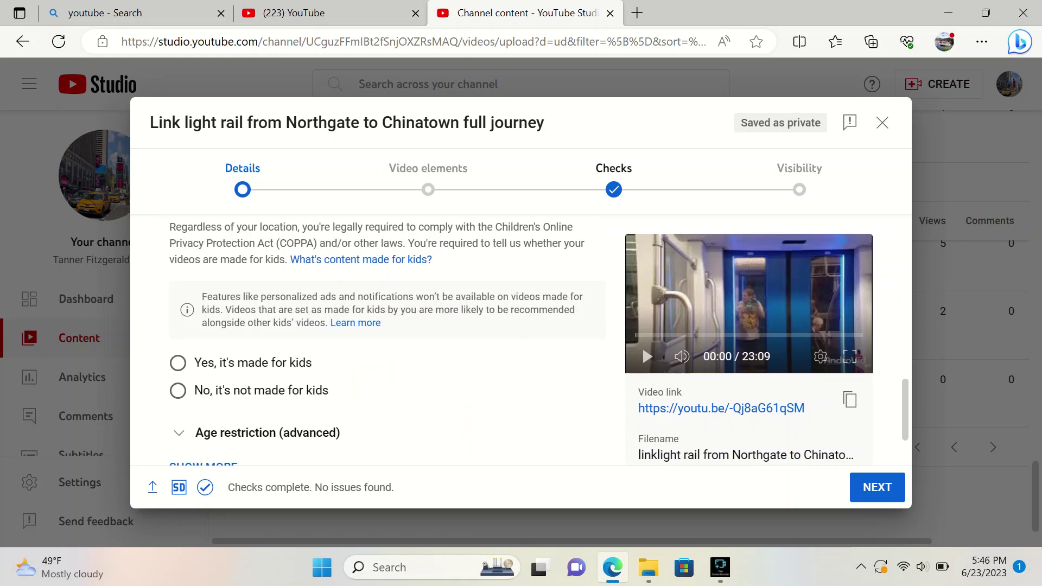
click(178, 390)
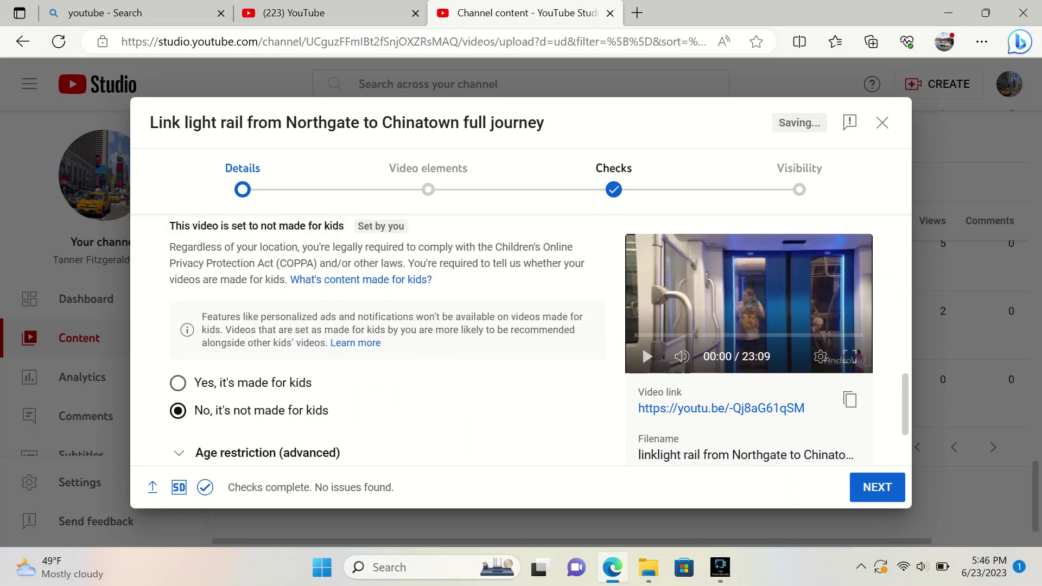
Add the light rail video to the "Seattle light rail ride" and "Sound Transit in Western WA." playlists.
scroll(380, 339, up, 3)
click(275, 282)
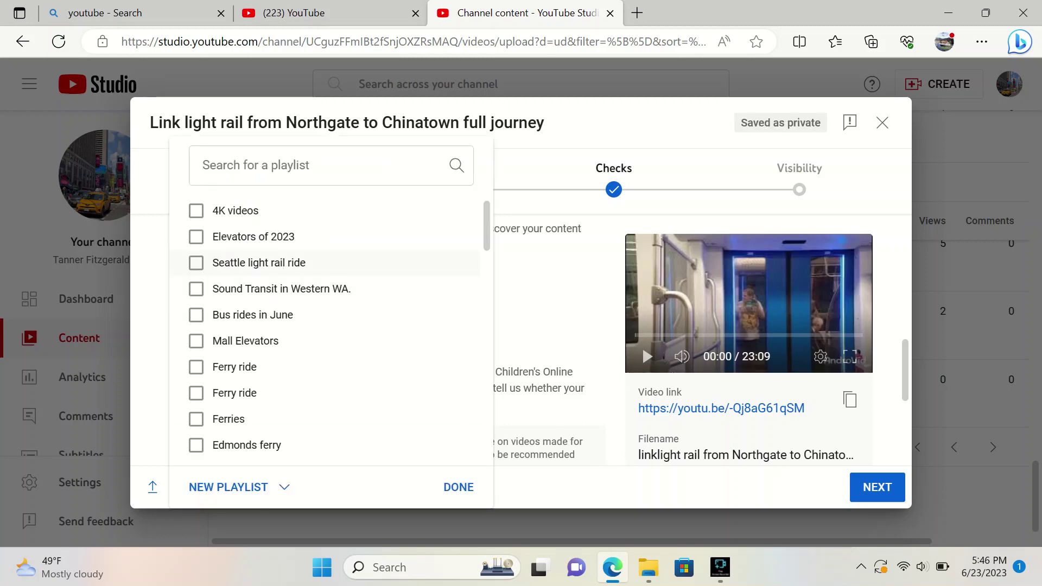
click(195, 262)
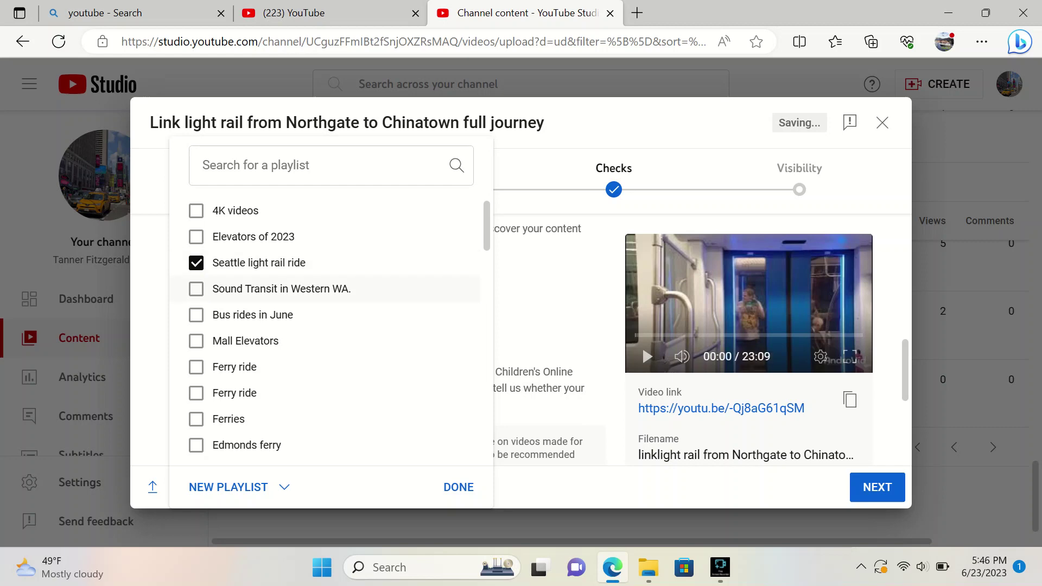
click(196, 289)
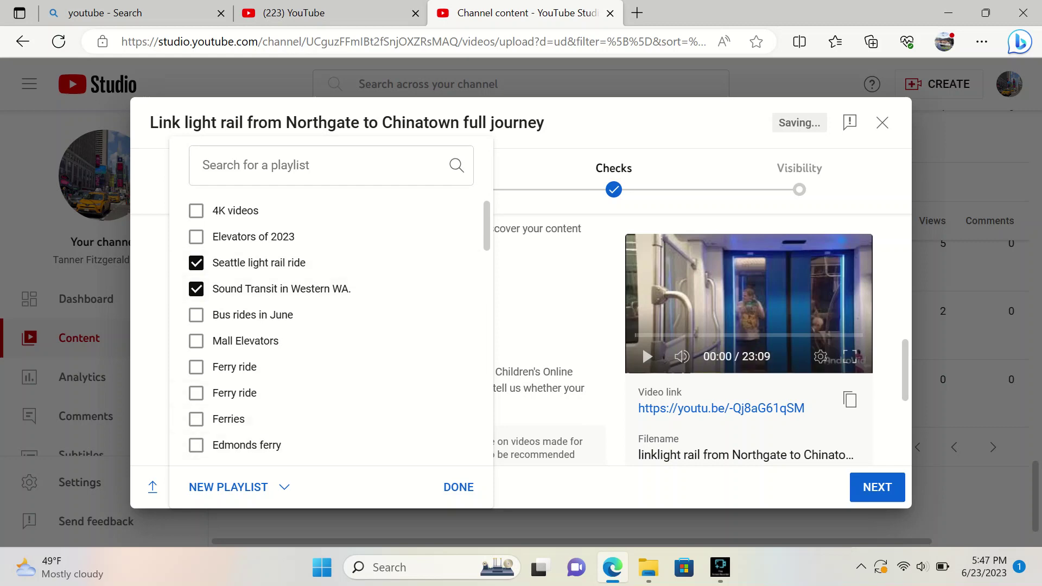
key(Escape)
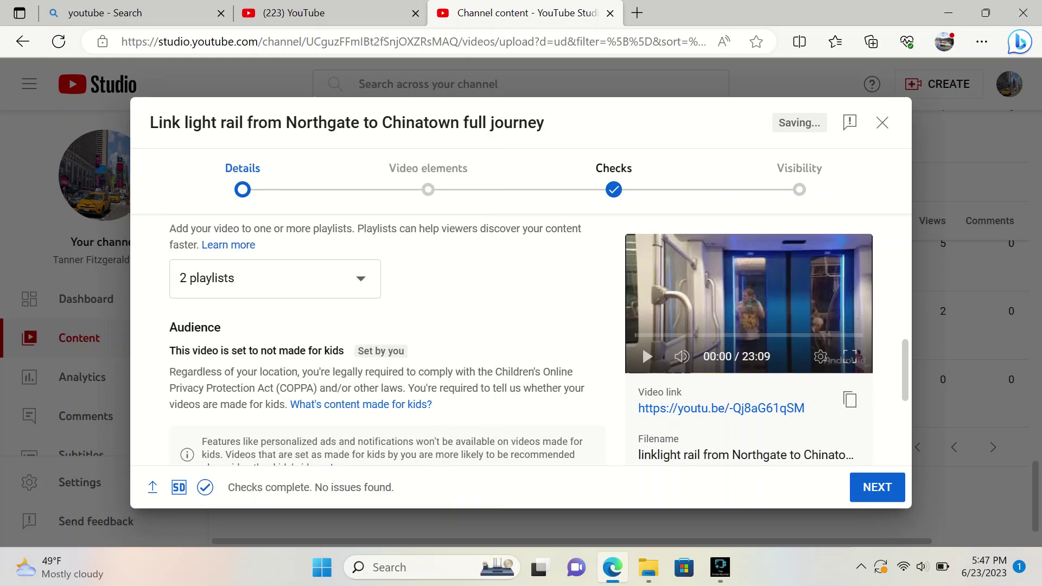
Publish the Northgate to Chinatown light rail video with public visibility, adding no video elements, and dismiss the sharing dialog.
scroll(380, 325, down, 4)
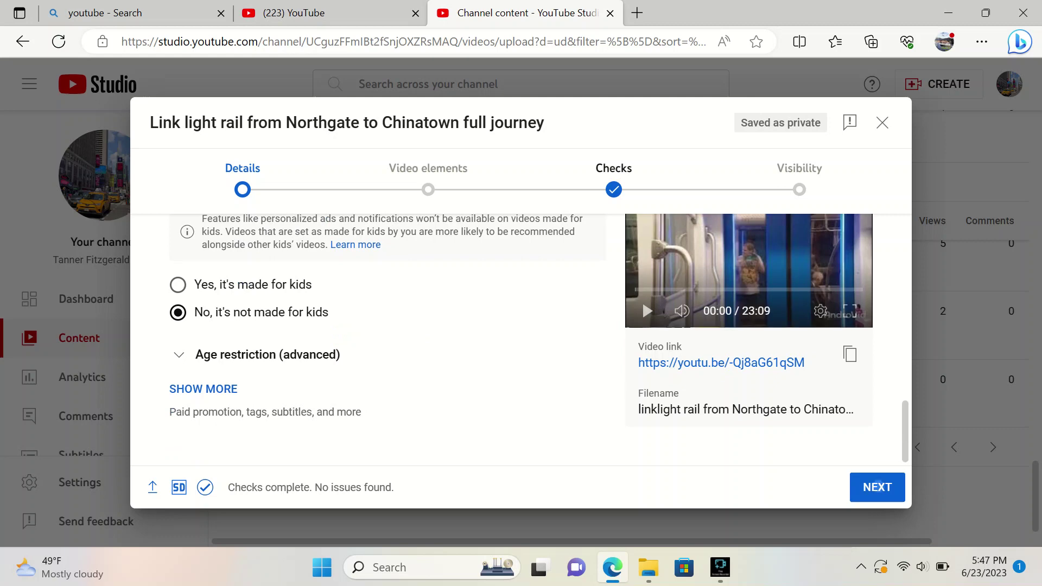
click(876, 487)
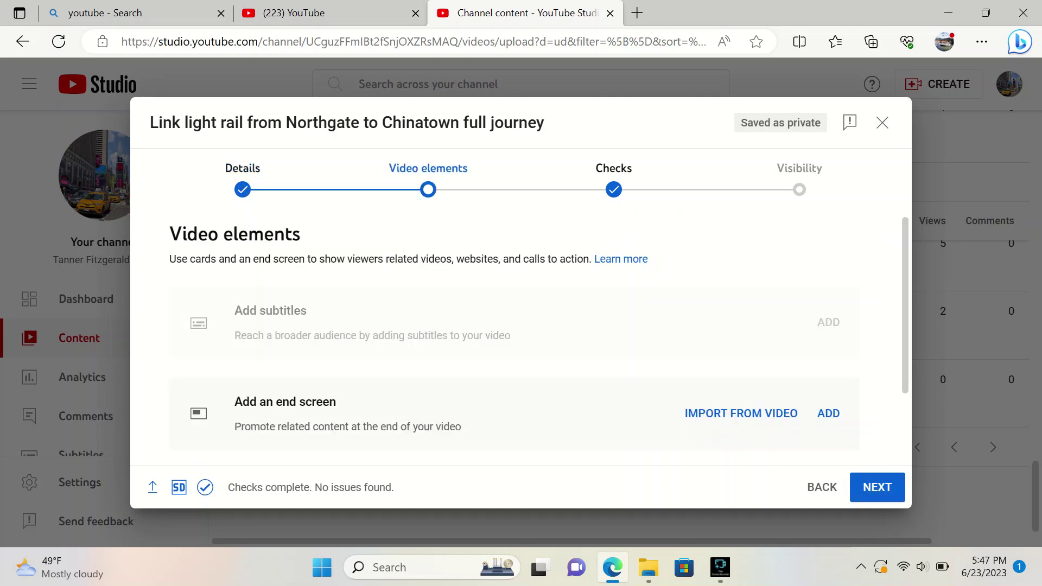
click(877, 487)
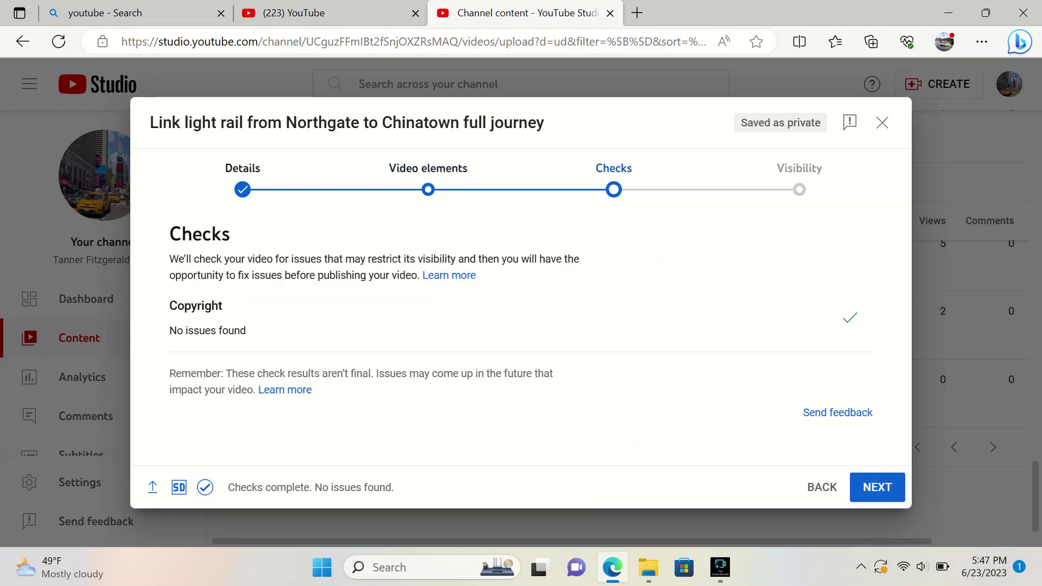
click(876, 486)
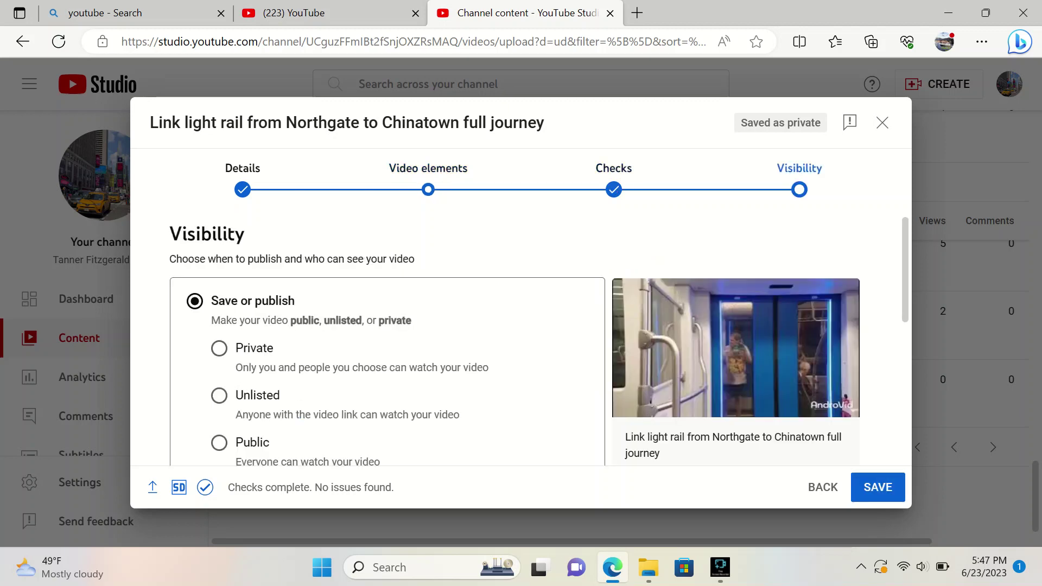
click(219, 443)
scroll(374, 358, down, 5)
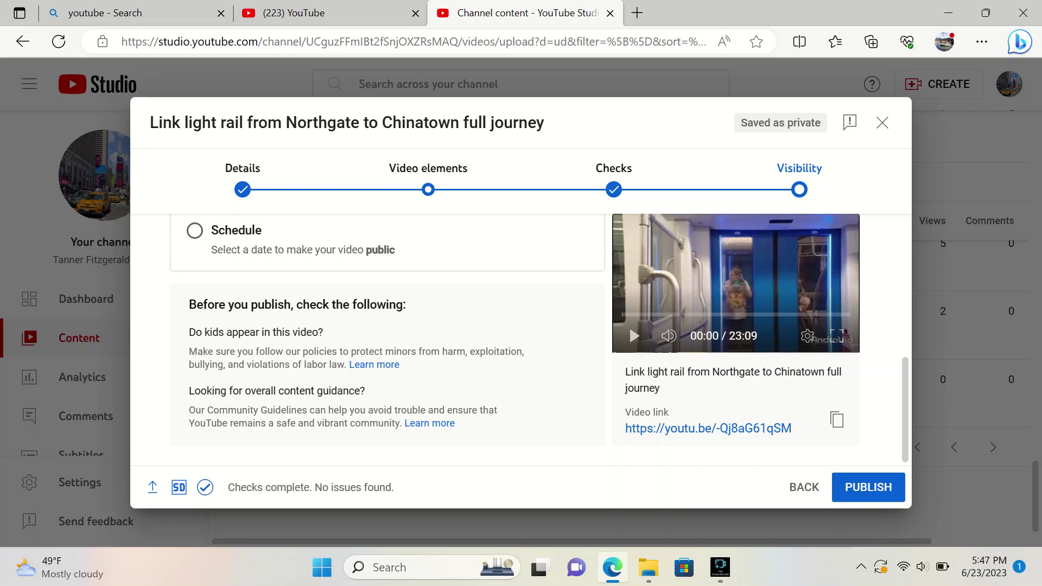
click(860, 487)
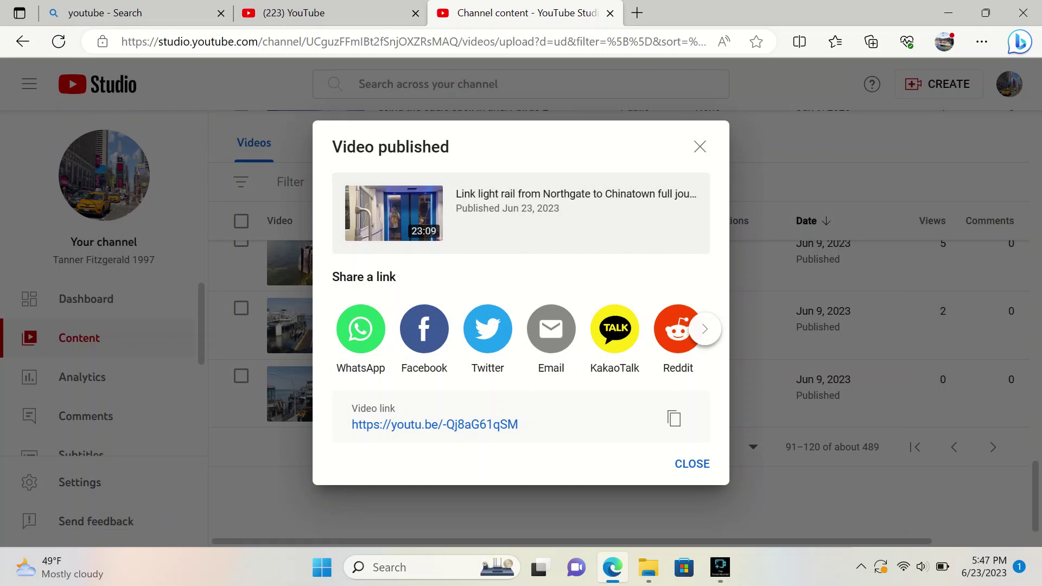
click(692, 464)
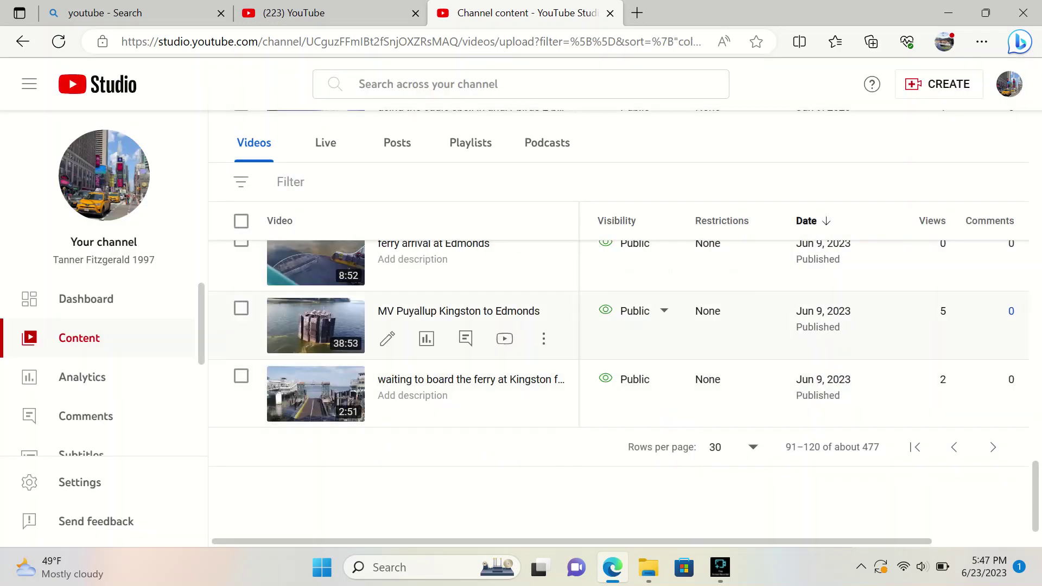
Return to the first page of the channel's video list.
scroll(634, 304, up, 15)
scroll(629, 299, up, 4)
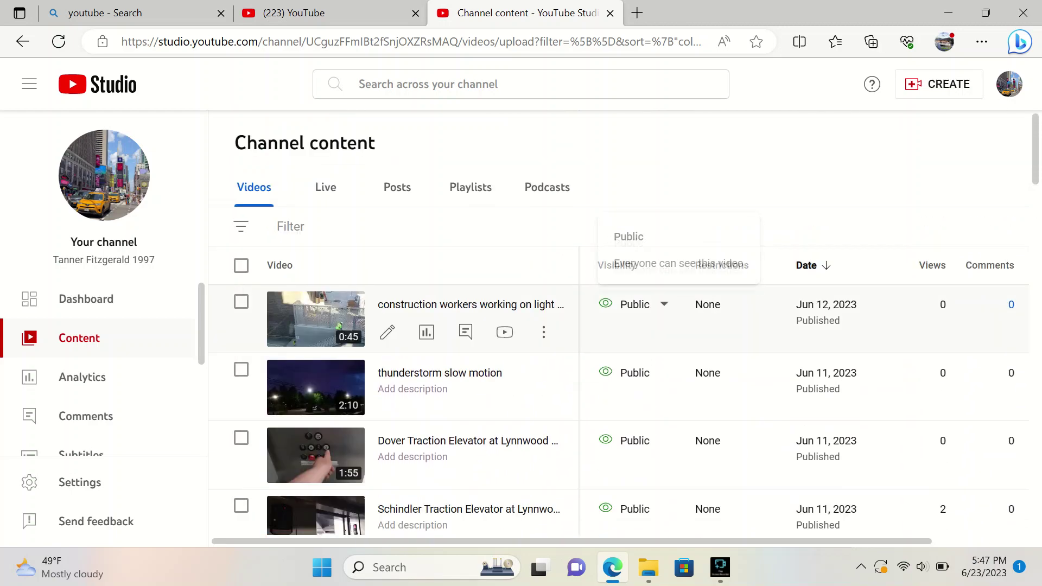
scroll(630, 353, down, 18)
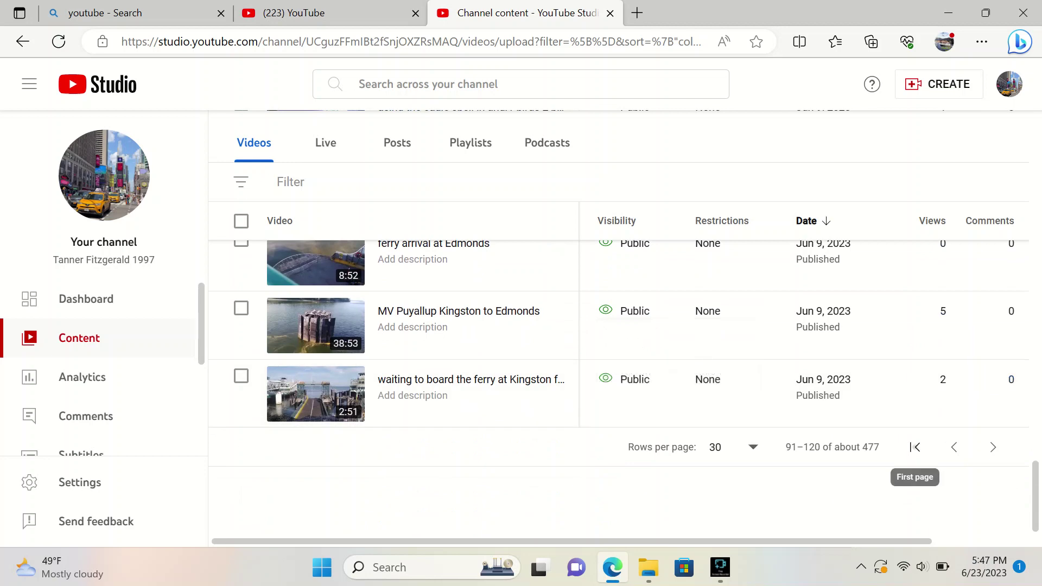
click(915, 447)
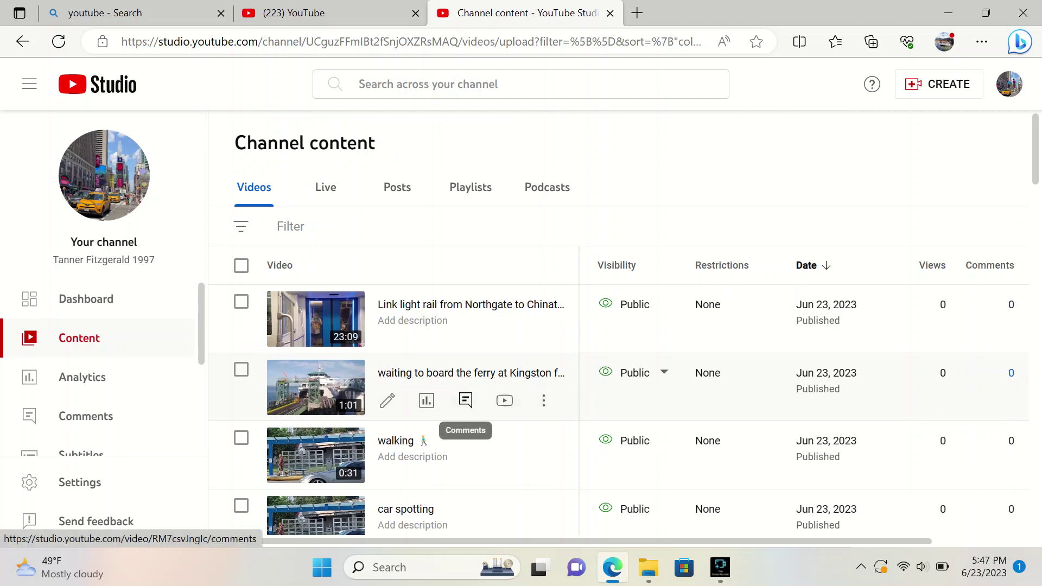
Download the 0:31 "walking" video from the channel content list twice.
click(543, 468)
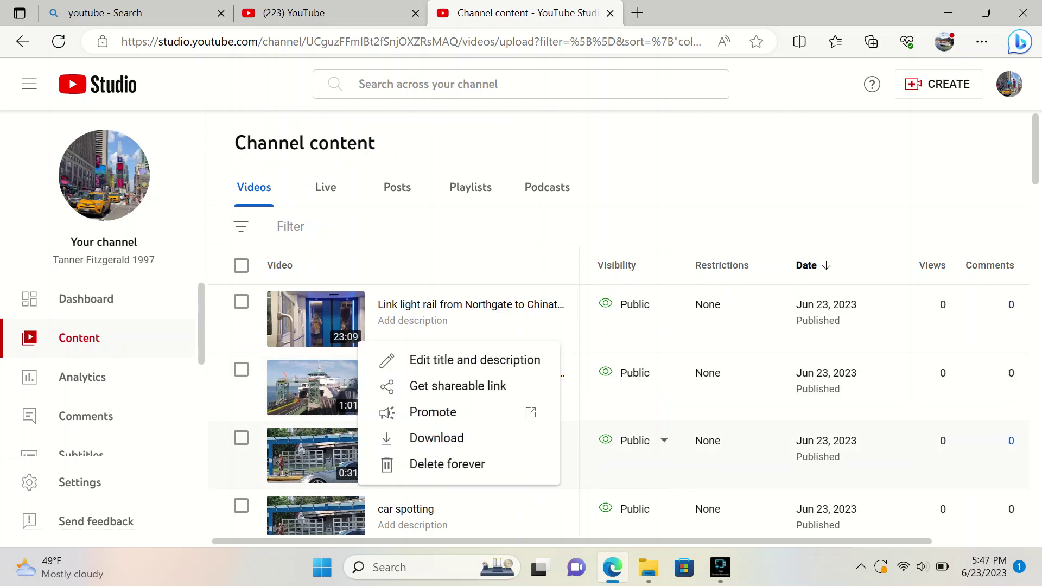
click(436, 438)
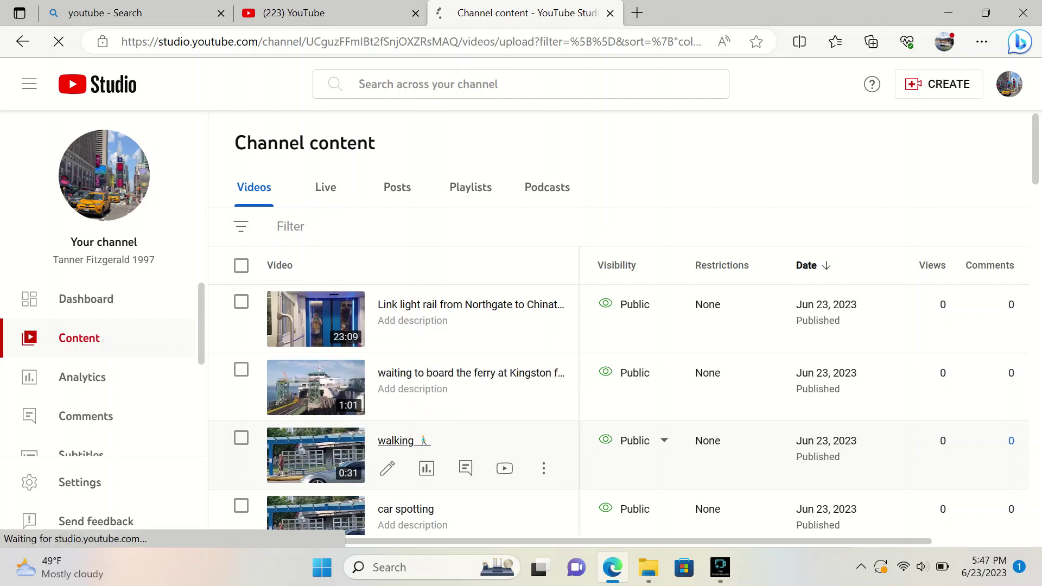
click(543, 468)
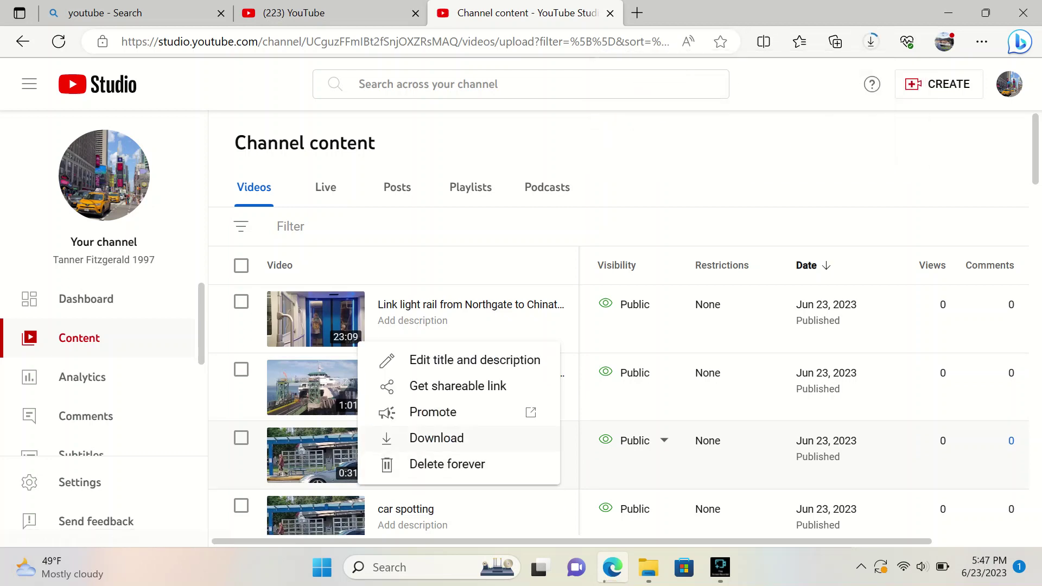
click(436, 437)
Download the "car spotting" video twice.
scroll(543, 422, down, 1)
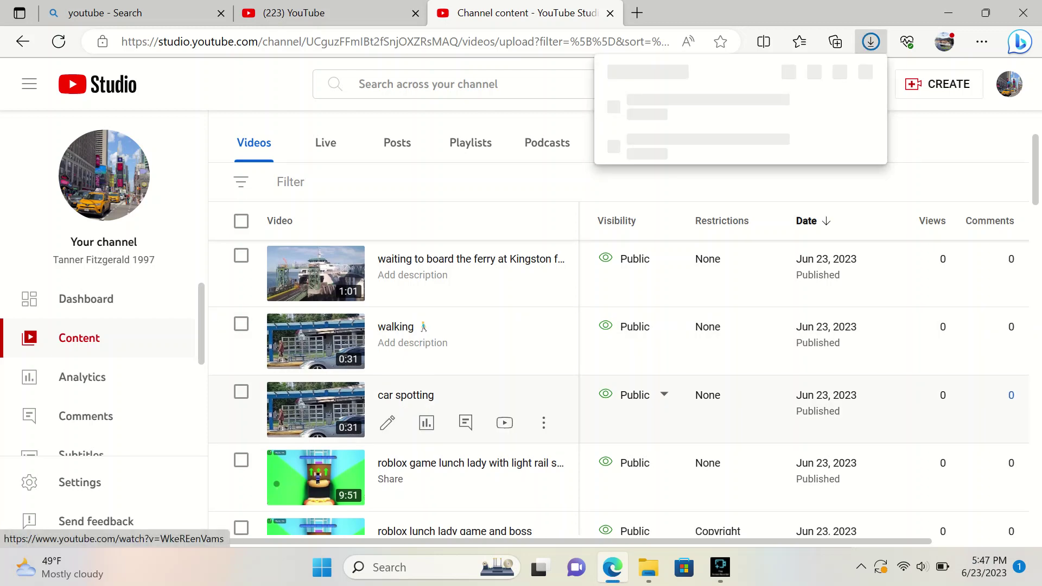
click(543, 422)
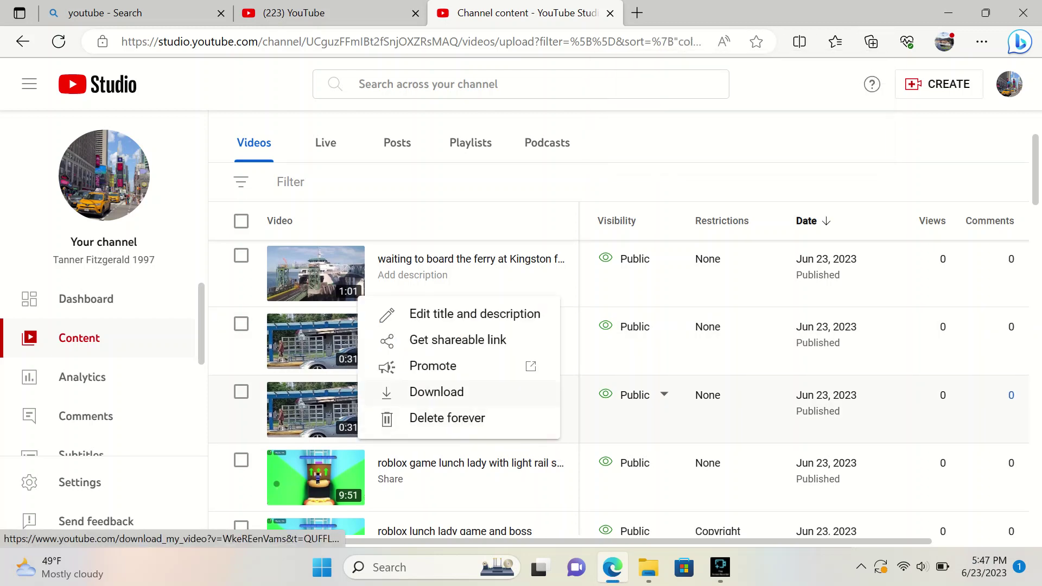
click(436, 392)
click(543, 422)
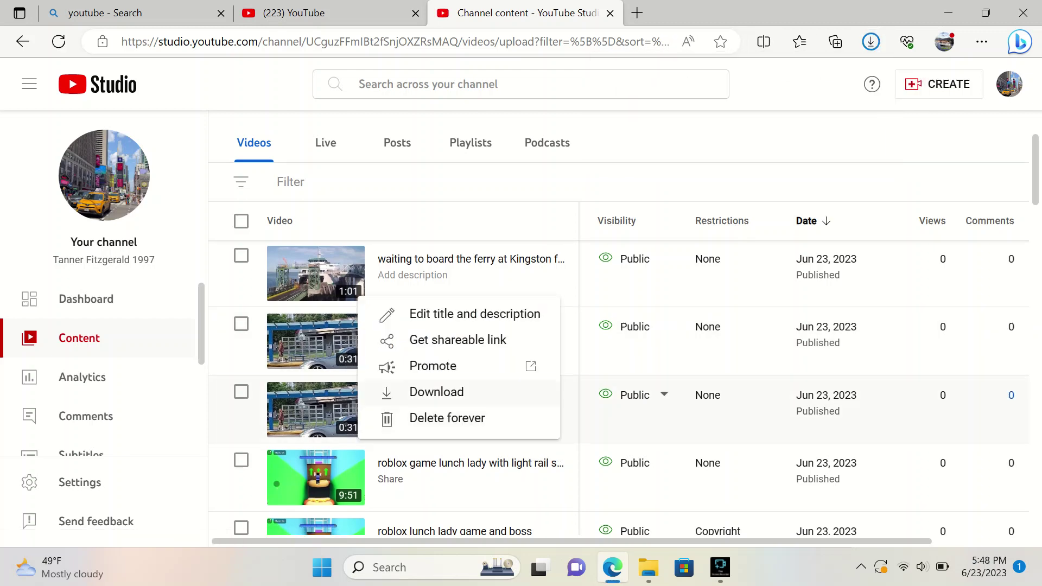
click(436, 391)
Download the 6:57 "new chest Harness" video three times.
scroll(436, 391, down, 2)
scroll(436, 389, down, 3)
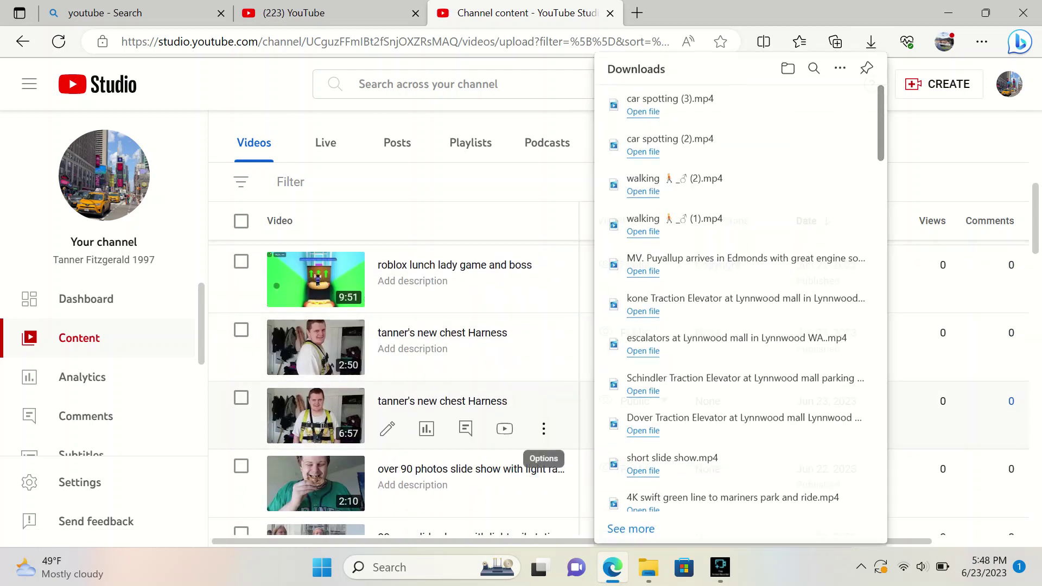
click(543, 428)
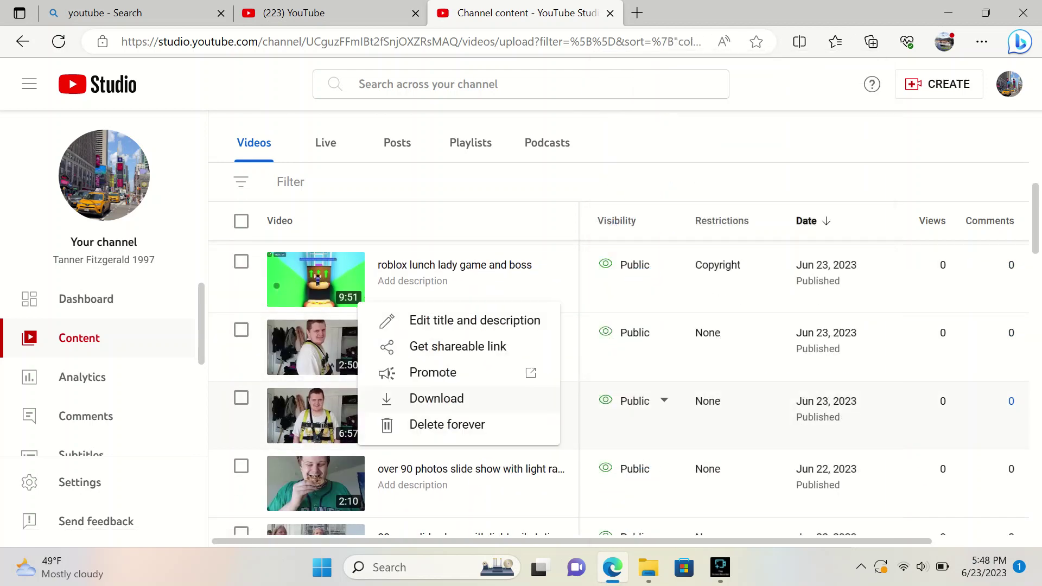
click(436, 398)
click(543, 429)
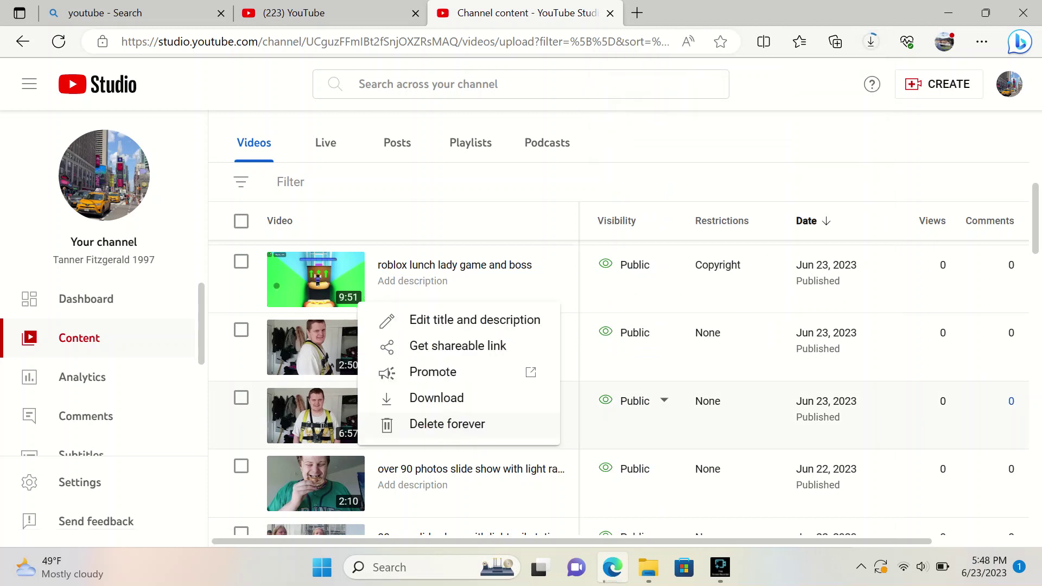
click(434, 398)
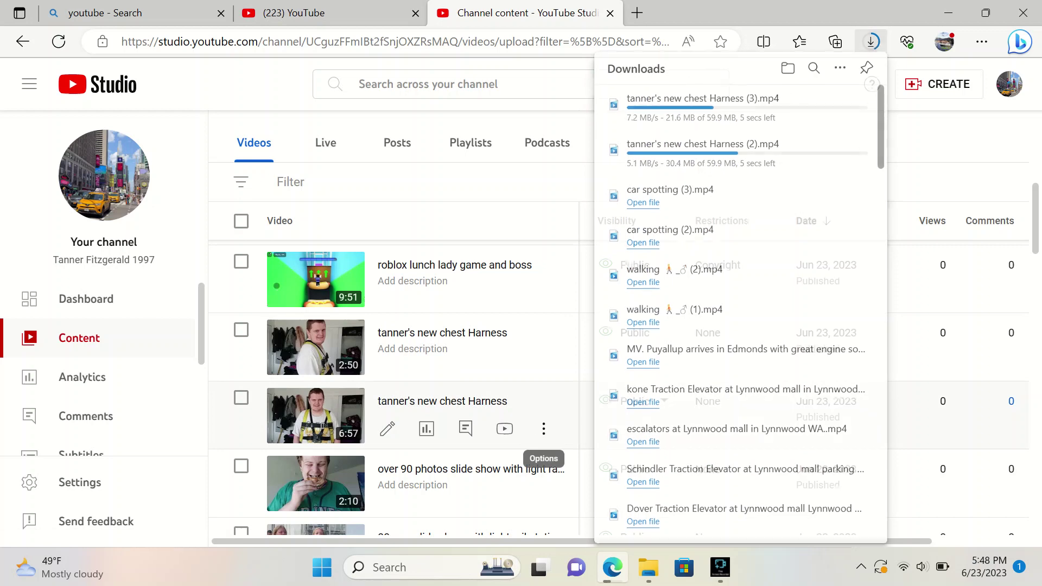
click(543, 428)
click(434, 397)
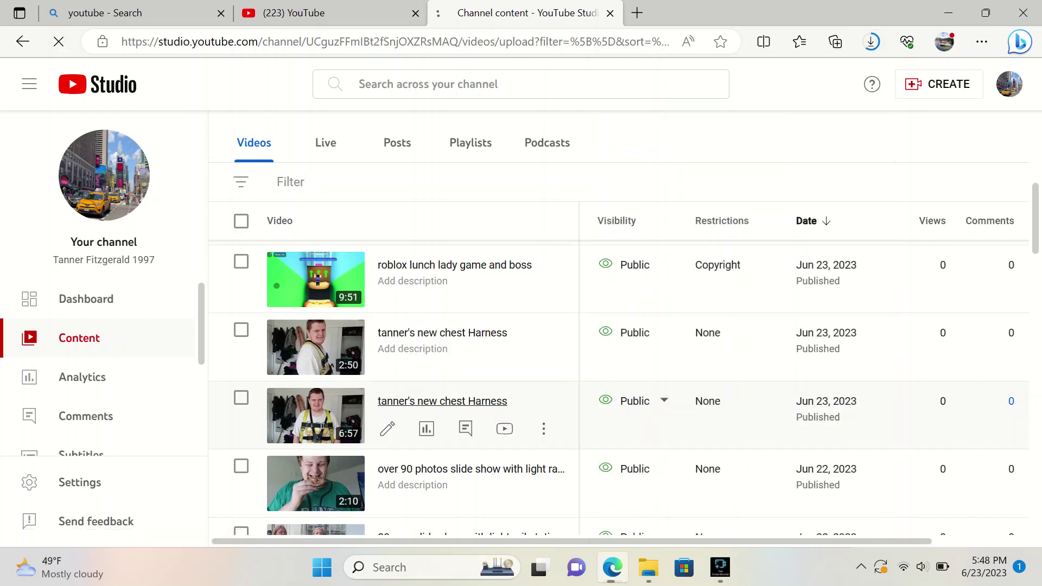
Download the 1:21 "80 sec. slide show with light rail station audio" video.
scroll(504, 428, down, 2)
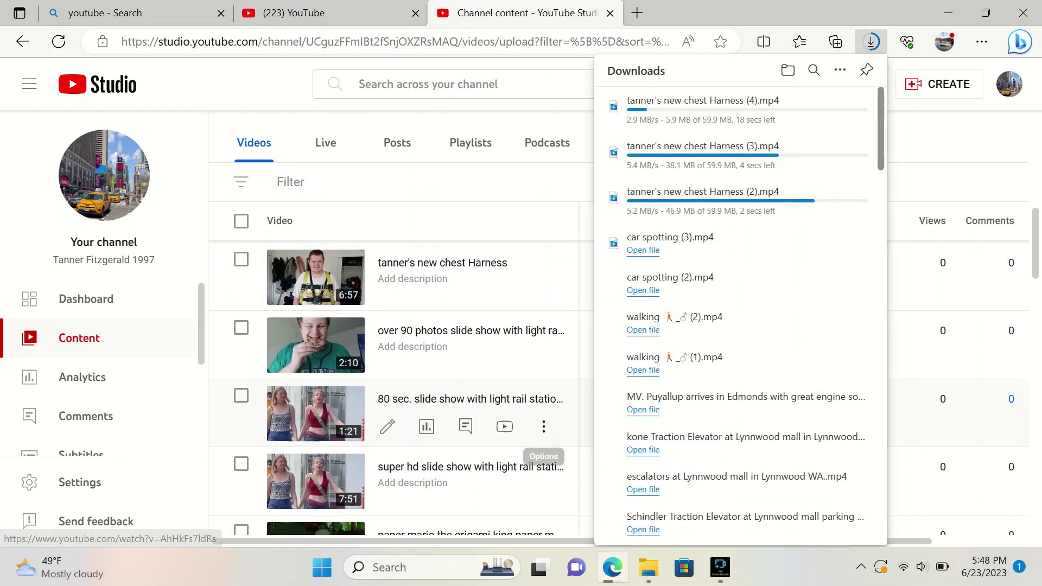
click(543, 428)
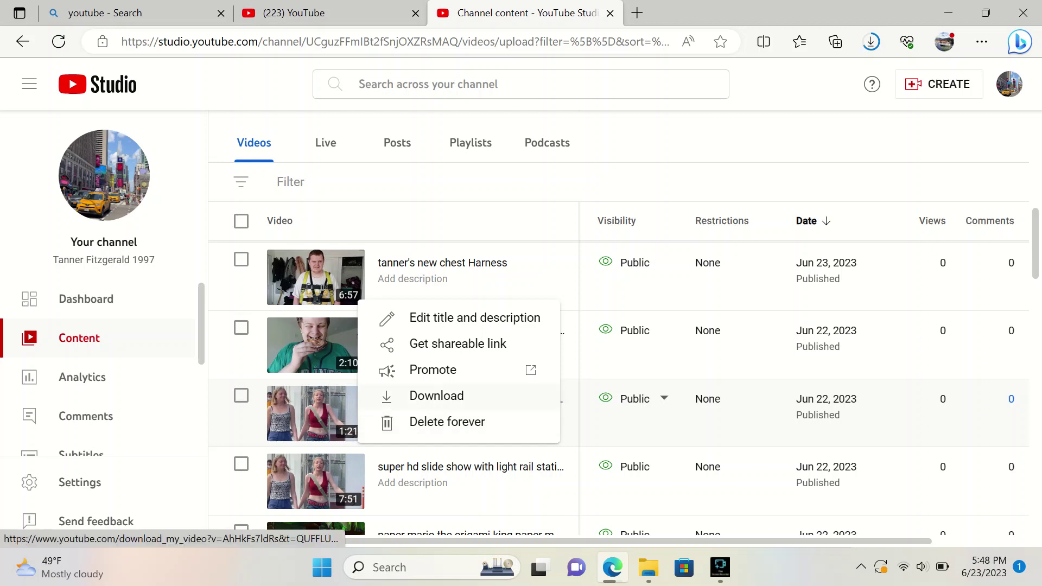
click(434, 395)
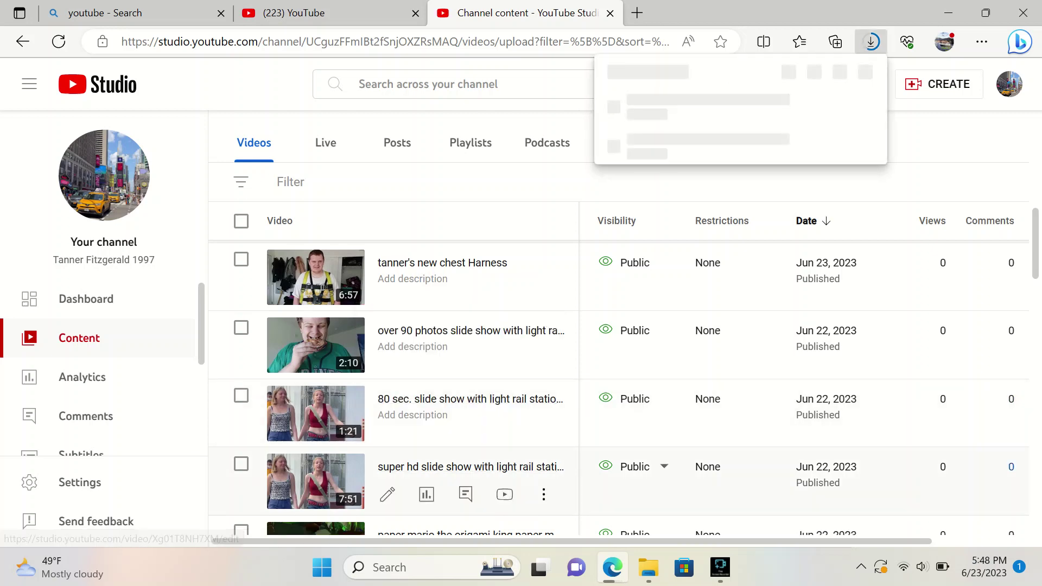
Download the 7:51 "super hd slide show with light rail station audio 2" video twice.
click(543, 494)
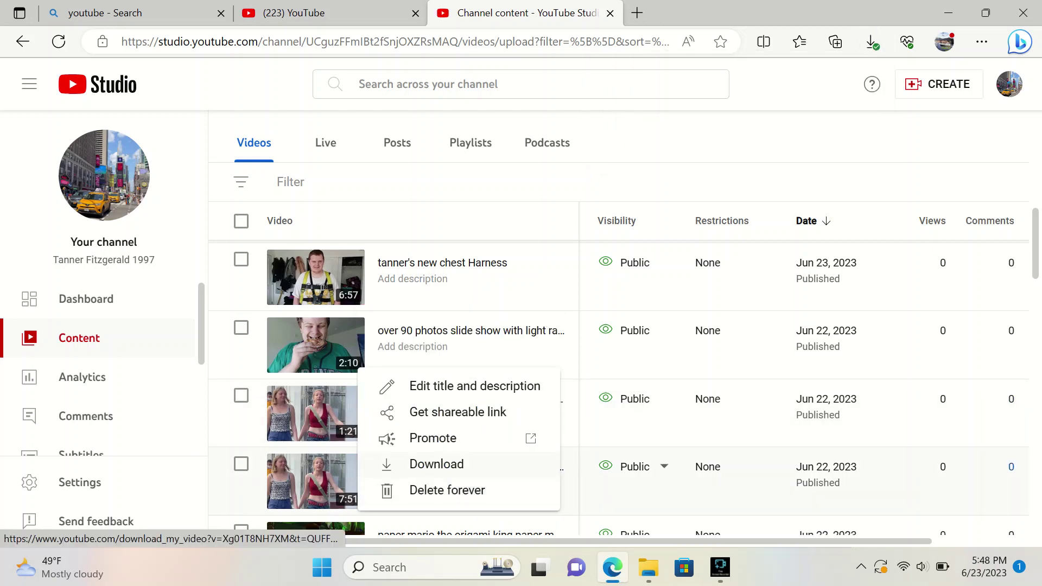
click(436, 463)
click(543, 494)
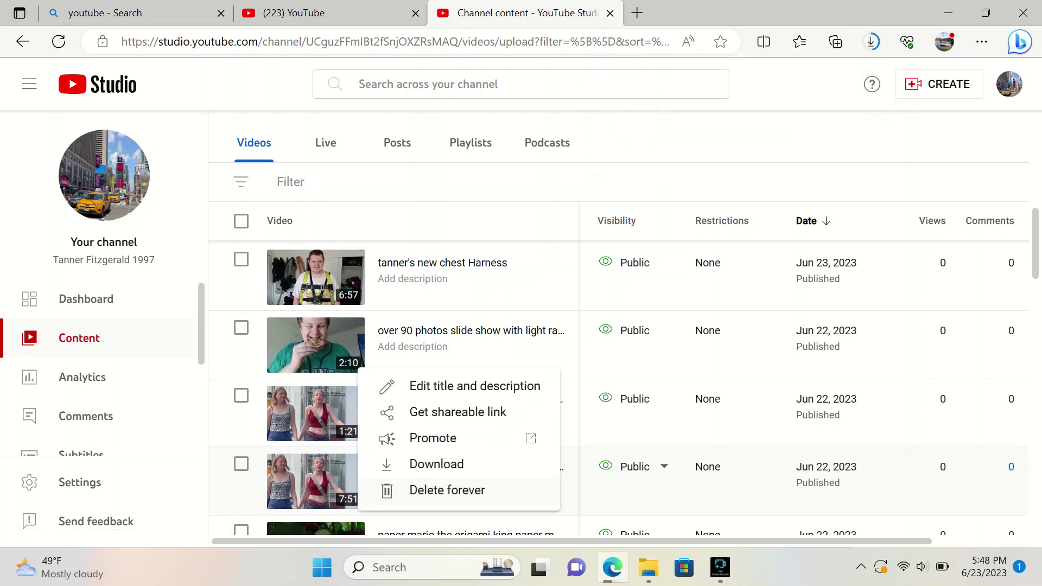
click(437, 464)
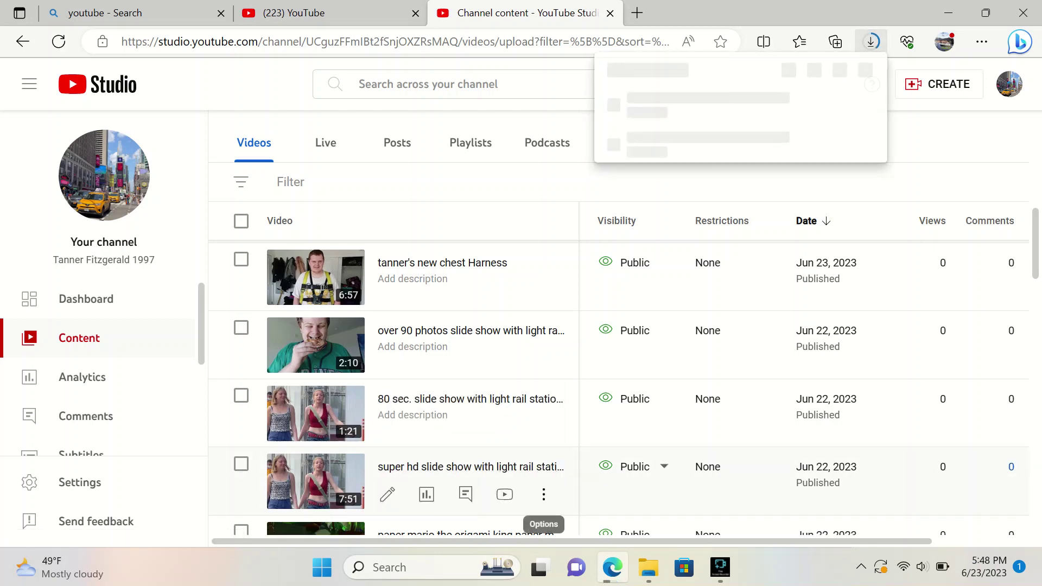
click(543, 493)
click(437, 464)
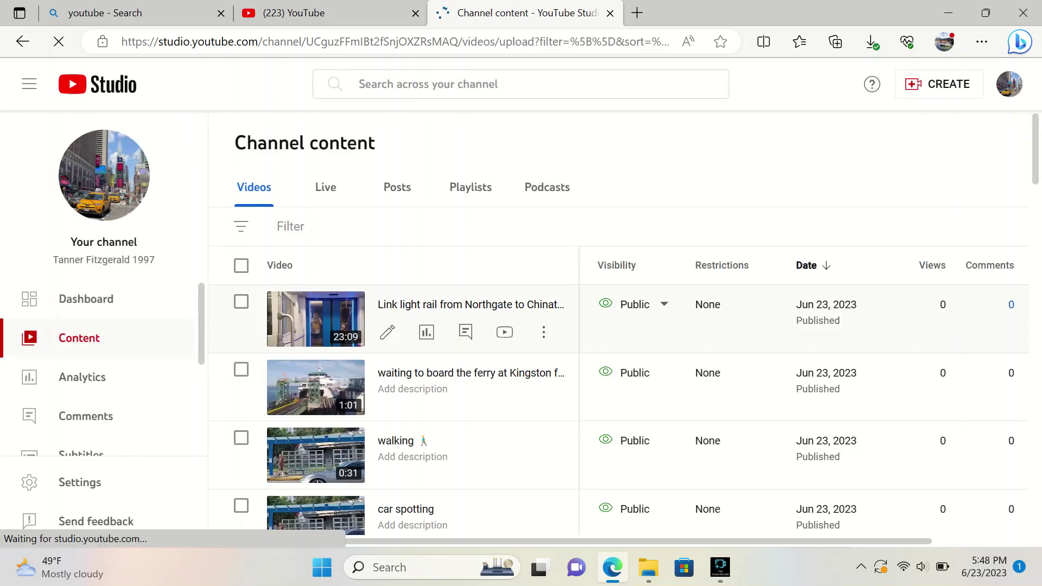
Download the 2:10 "over 90 photos slide show with light rail station audio" video.
scroll(390, 379, down, 5)
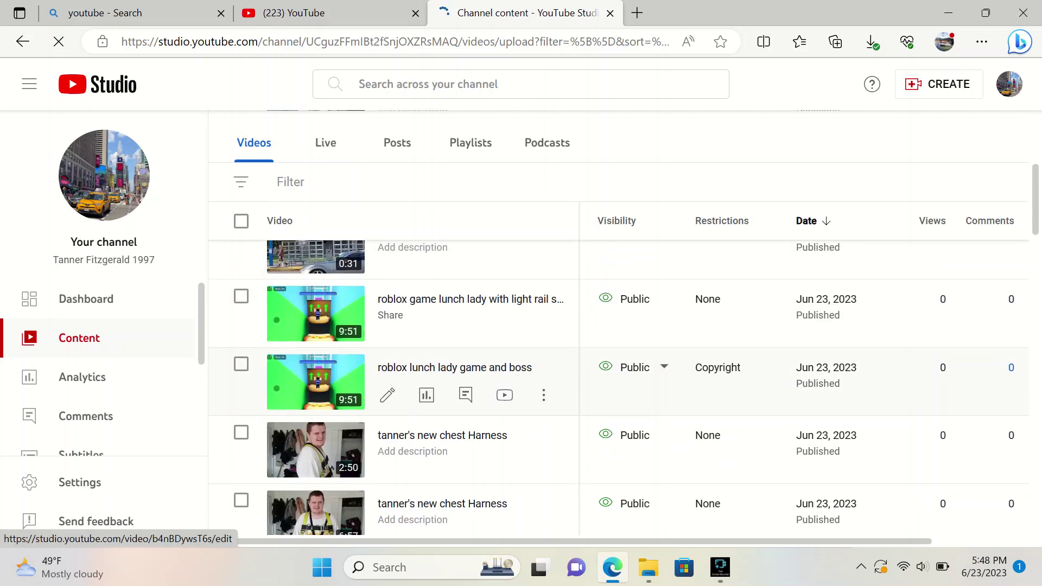
scroll(390, 413, down, 4)
scroll(391, 450, down, 1)
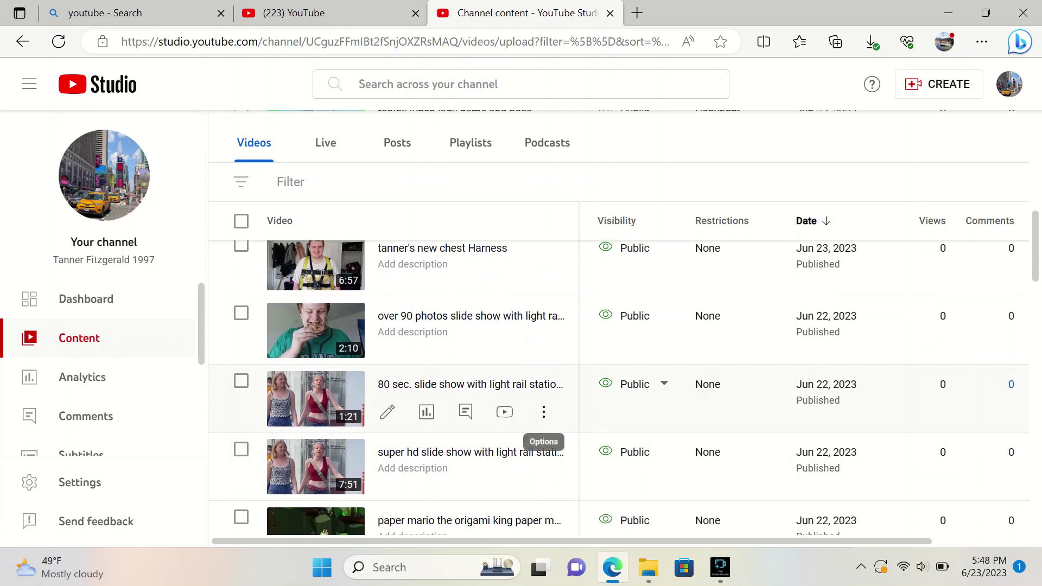
click(543, 343)
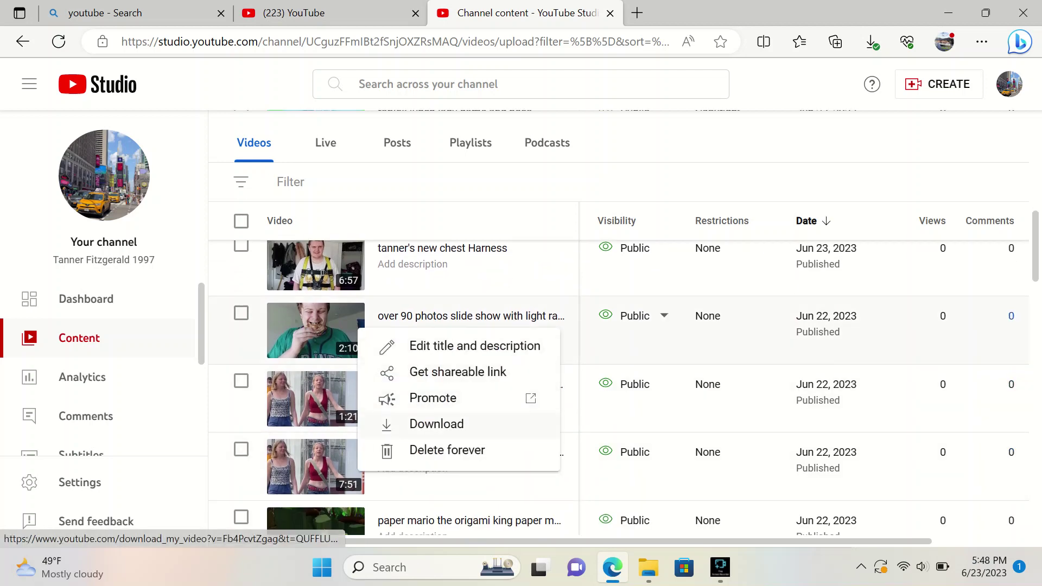
click(436, 423)
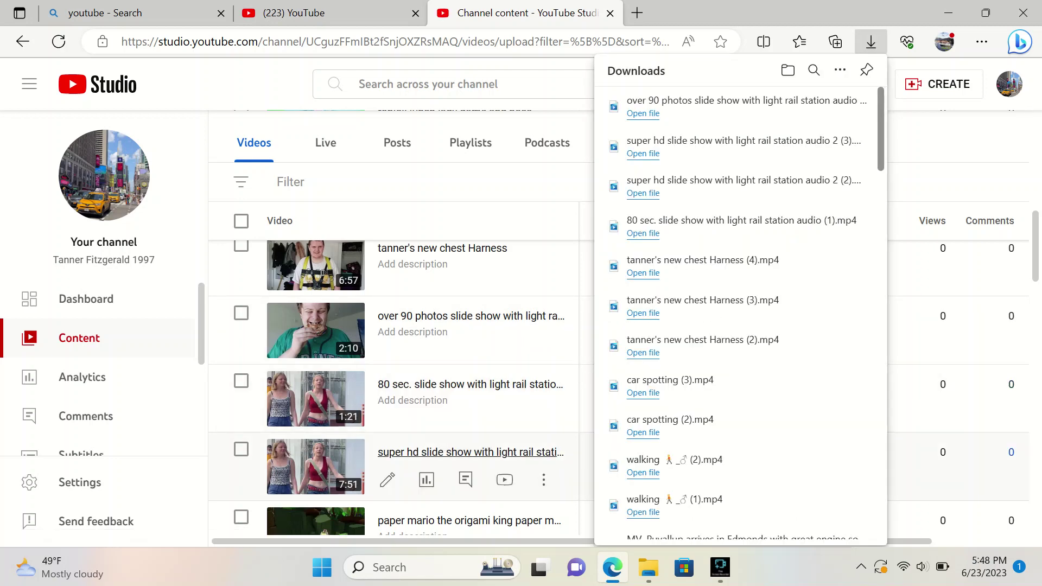
Download the 0:35 "girl on phone" video.
scroll(466, 461, down, 2)
scroll(401, 413, down, 2)
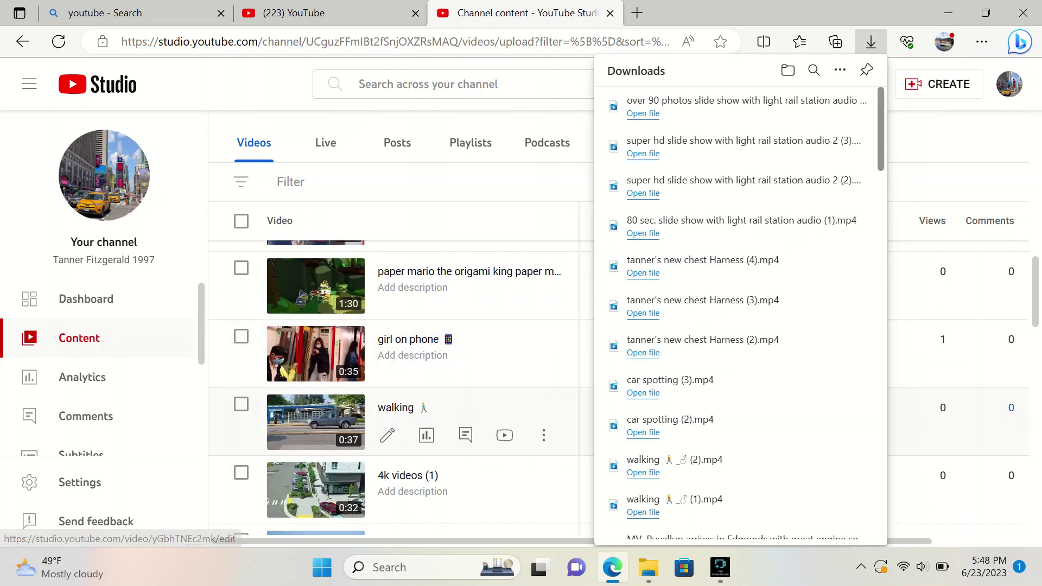
click(543, 367)
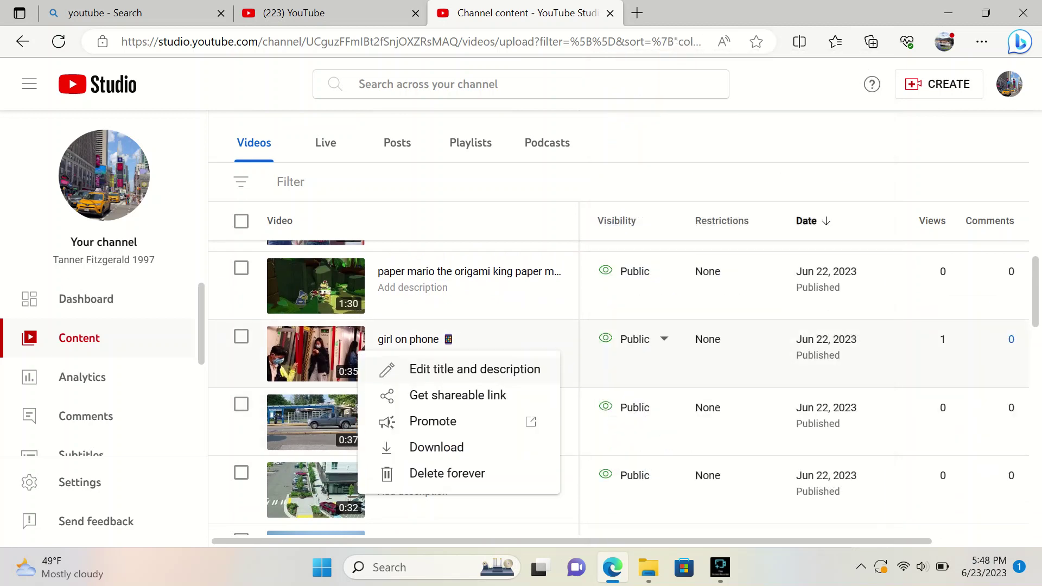
click(437, 447)
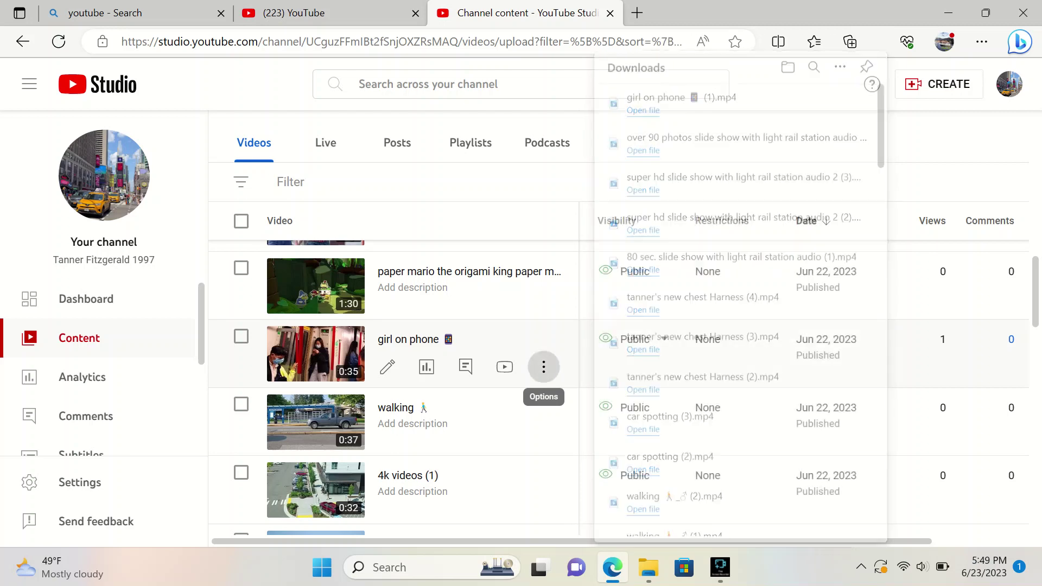
Download a second copy of the 0:35 "girl on phone" video and two copies of the 0:37 "walking" video.
click(543, 367)
click(437, 447)
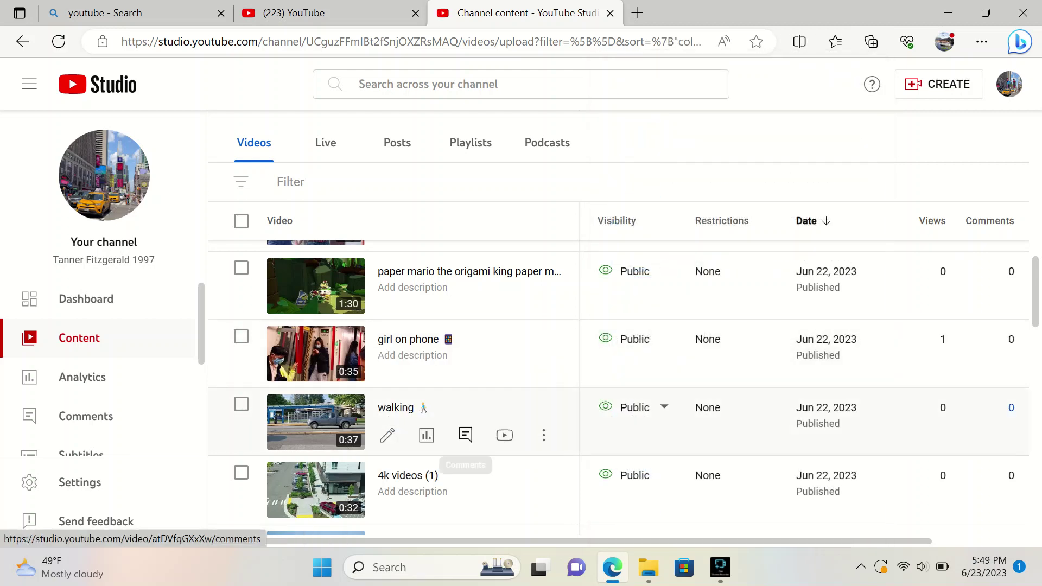
click(543, 435)
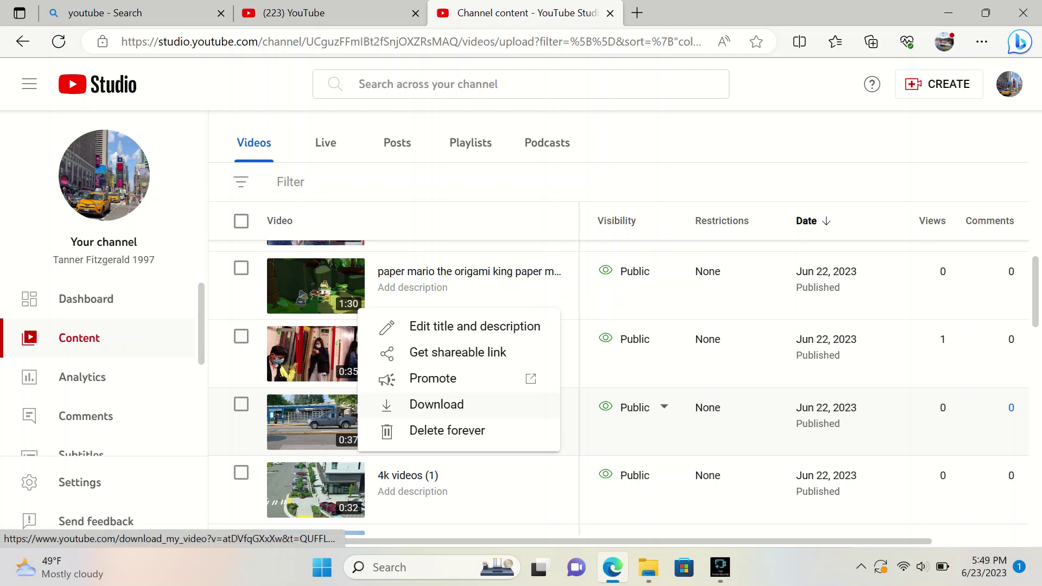
click(437, 404)
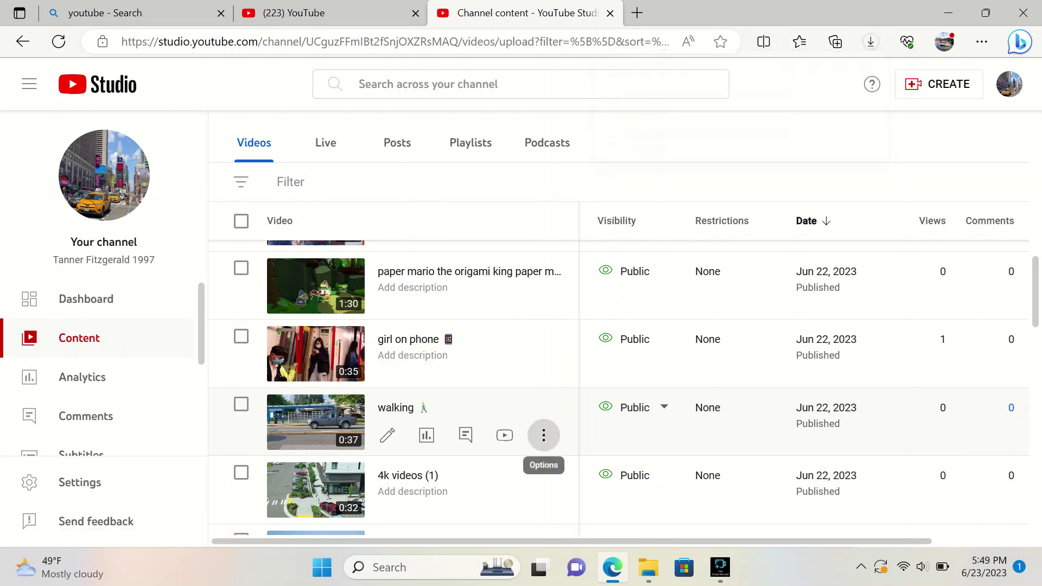
click(543, 435)
click(437, 404)
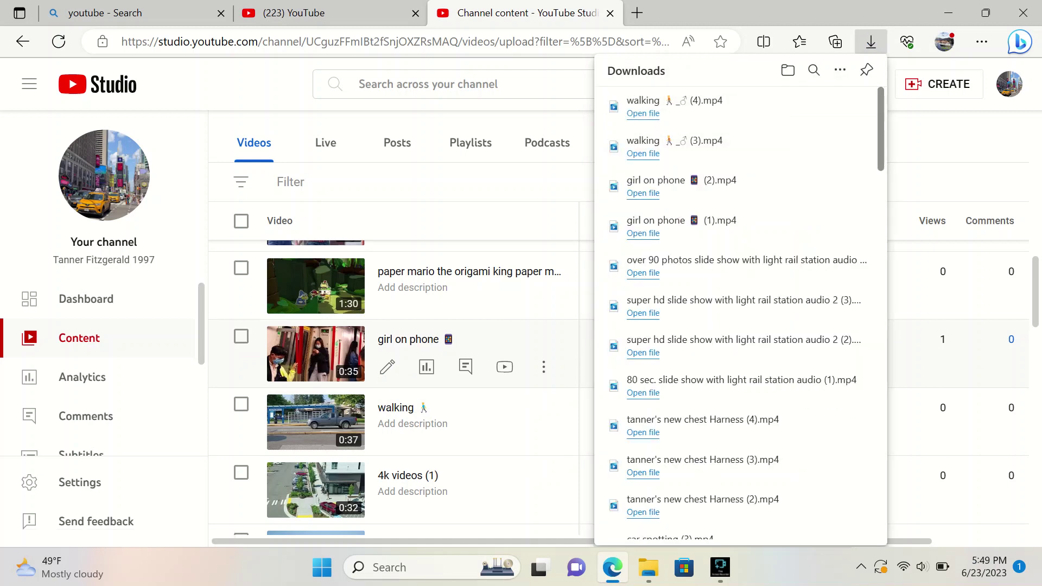
Permanently delete the 0:35 "girl on phone" video, the 7:51, 1:21 and 2:10 slide shows, and the 2:50 and 6:57 chest harness videos.
click(240, 337)
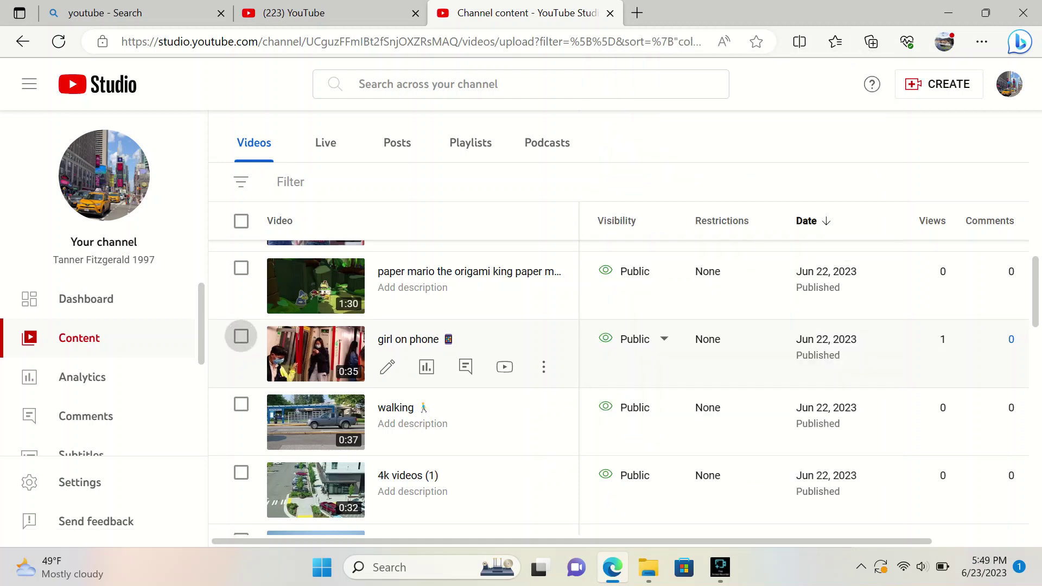
click(241, 337)
scroll(241, 427, up, 2)
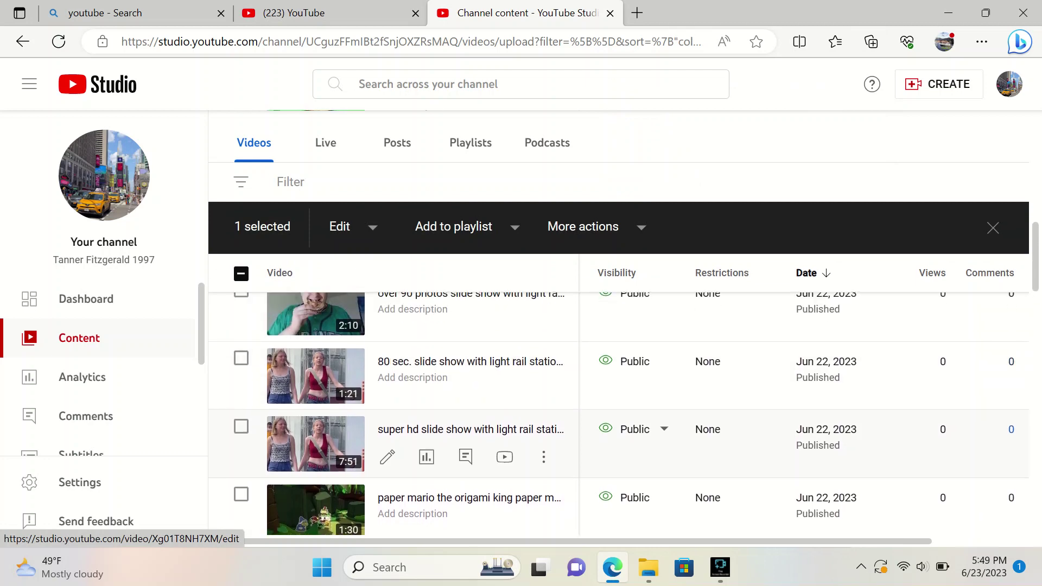
click(241, 427)
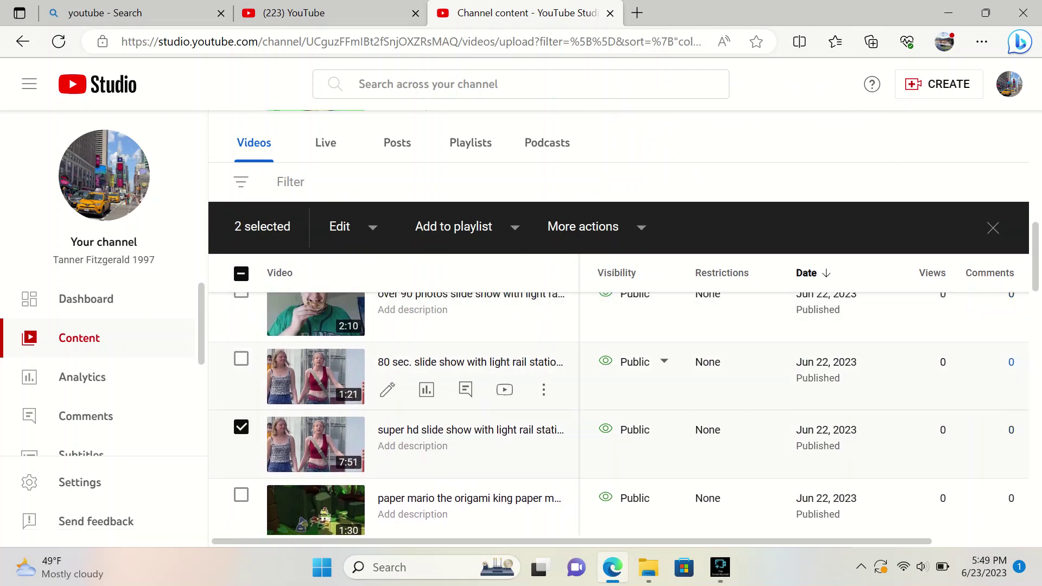
click(241, 359)
scroll(241, 359, up, 2)
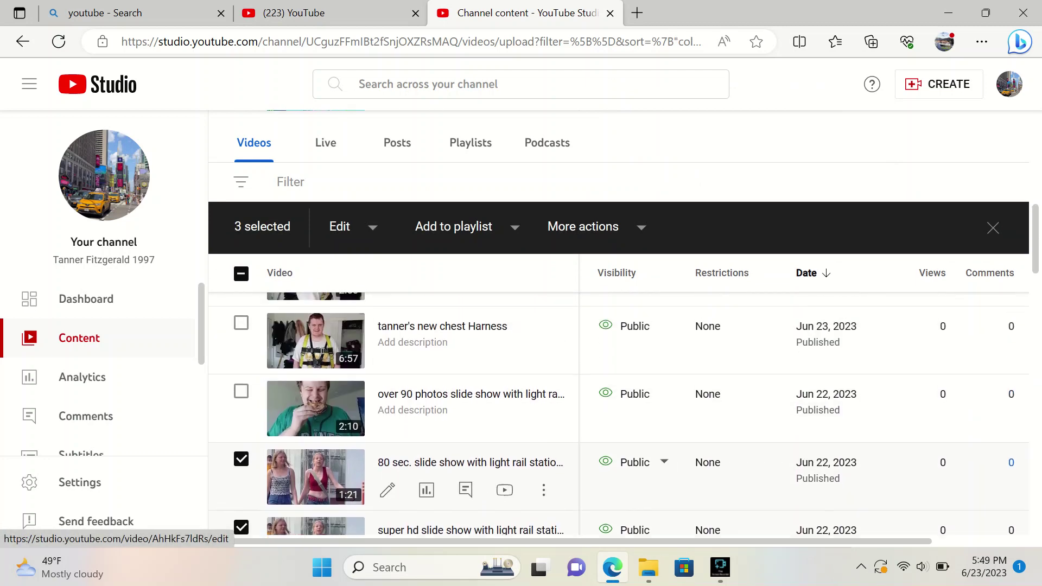
click(241, 390)
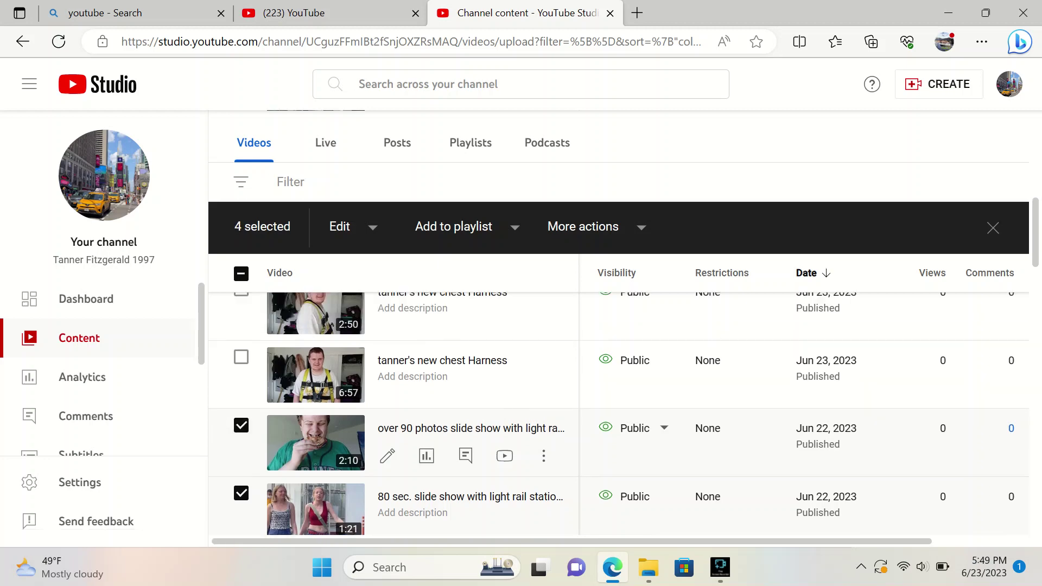
scroll(241, 390, up, 1)
click(241, 302)
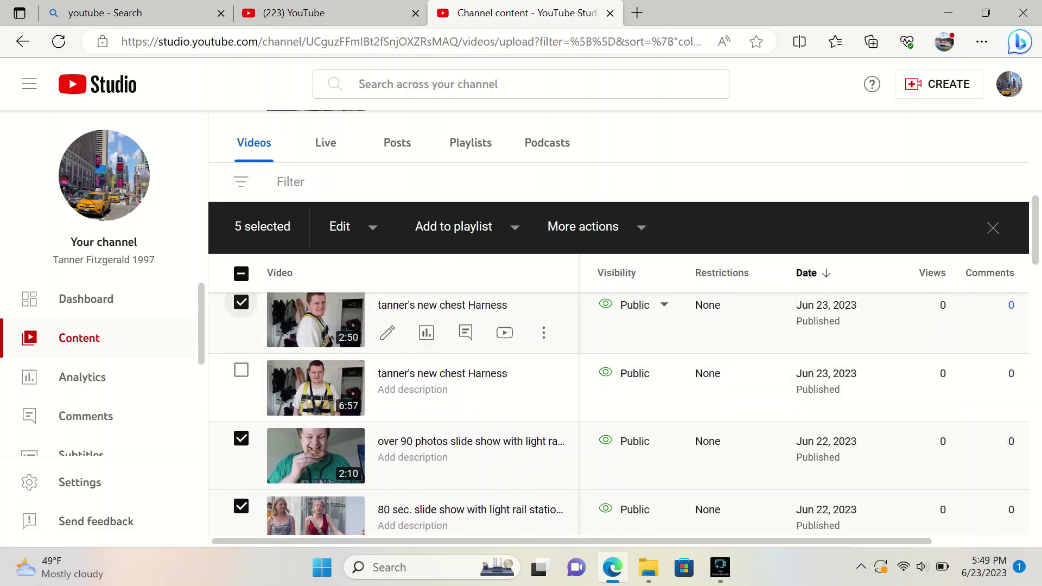
click(241, 370)
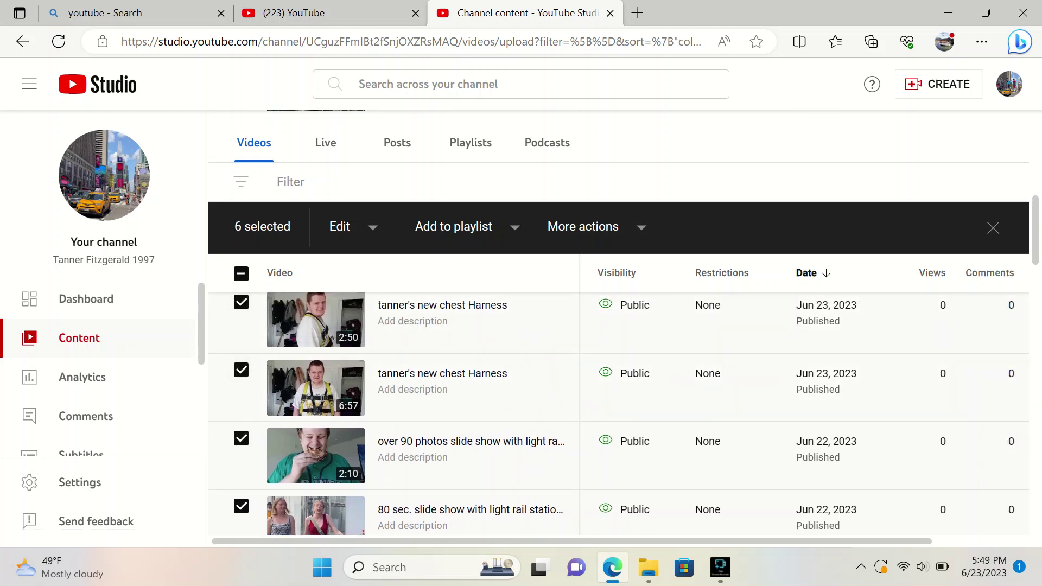
click(586, 227)
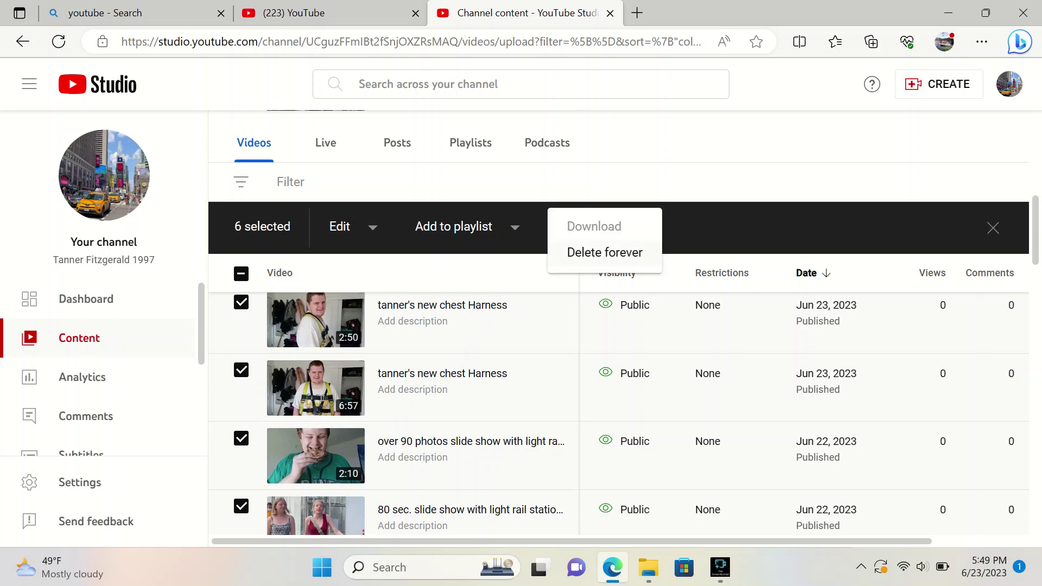
click(604, 252)
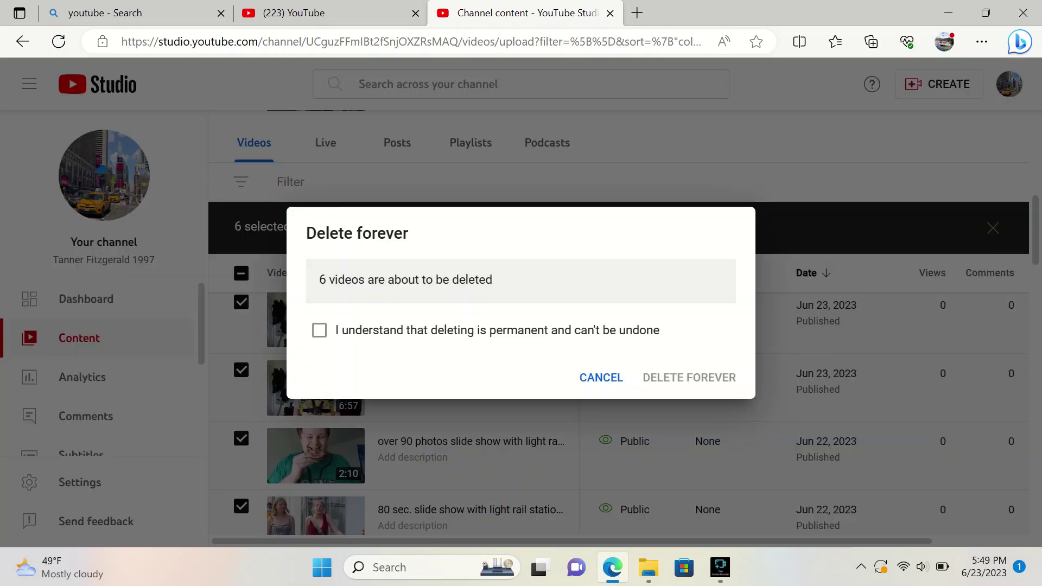
click(319, 330)
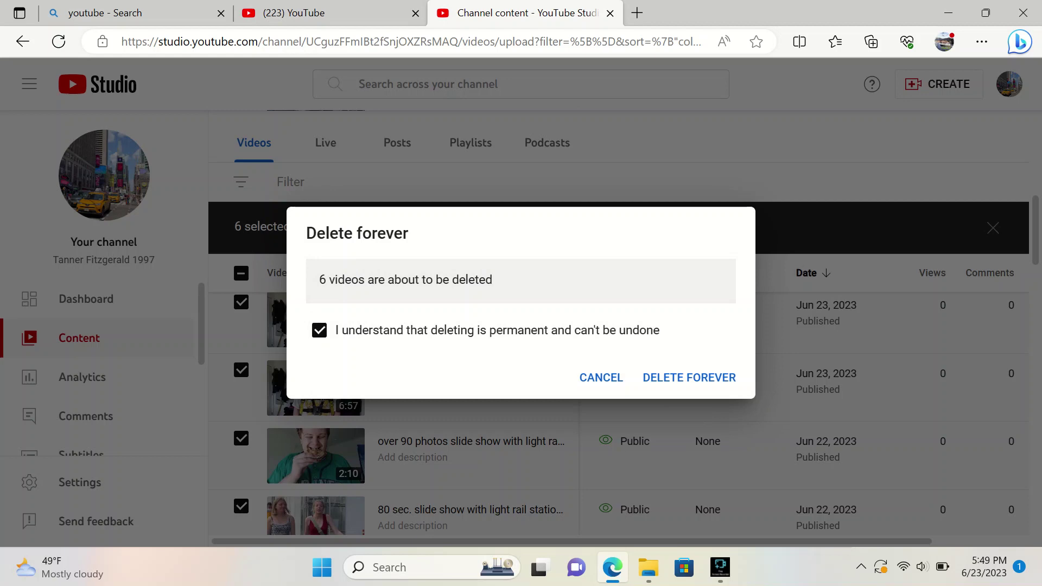
click(689, 377)
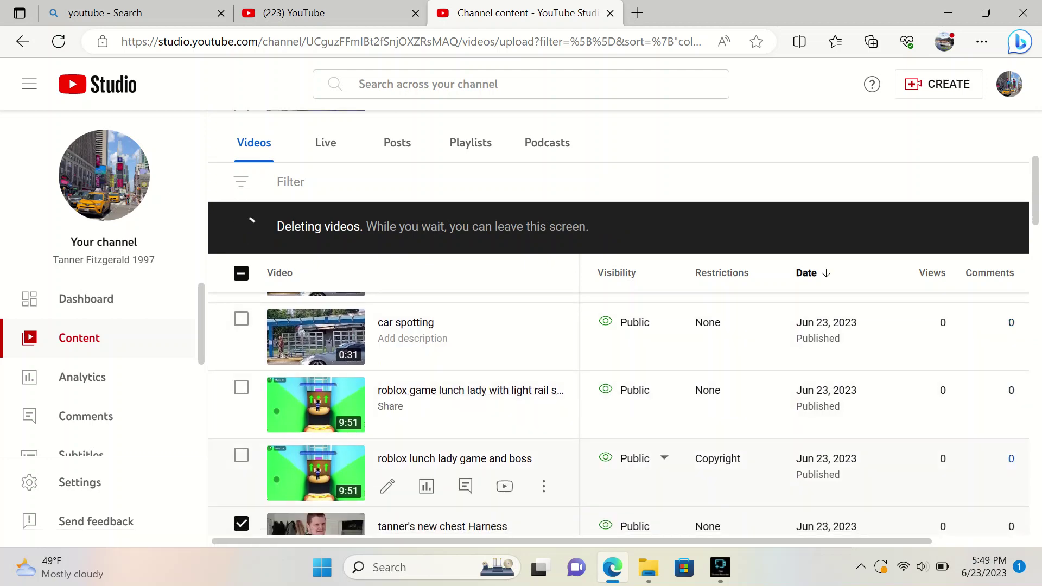
Download the 9:51 "roblox lunch lady game and boss" video and select it in the content list.
click(543, 486)
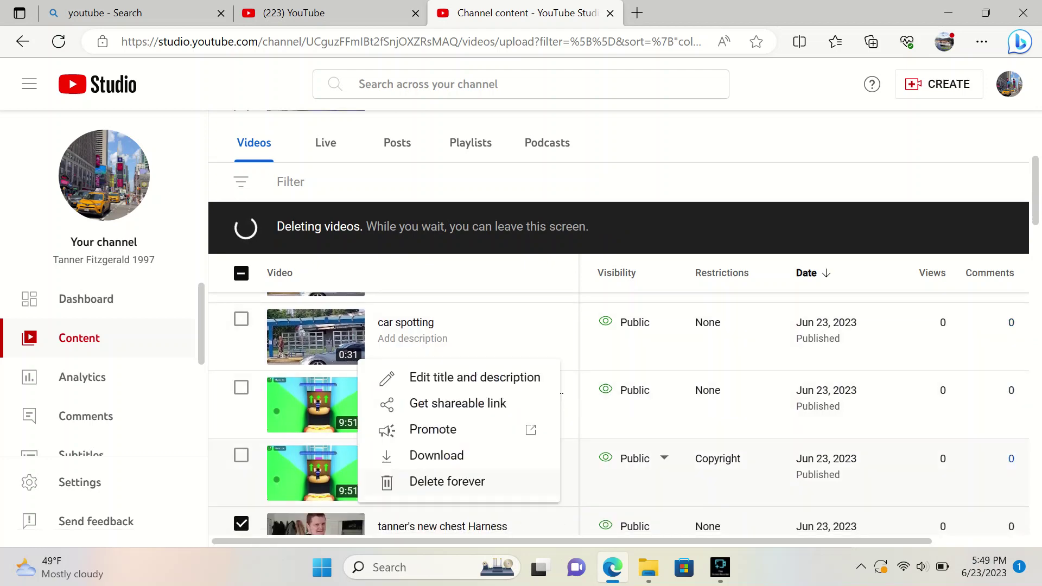
click(436, 455)
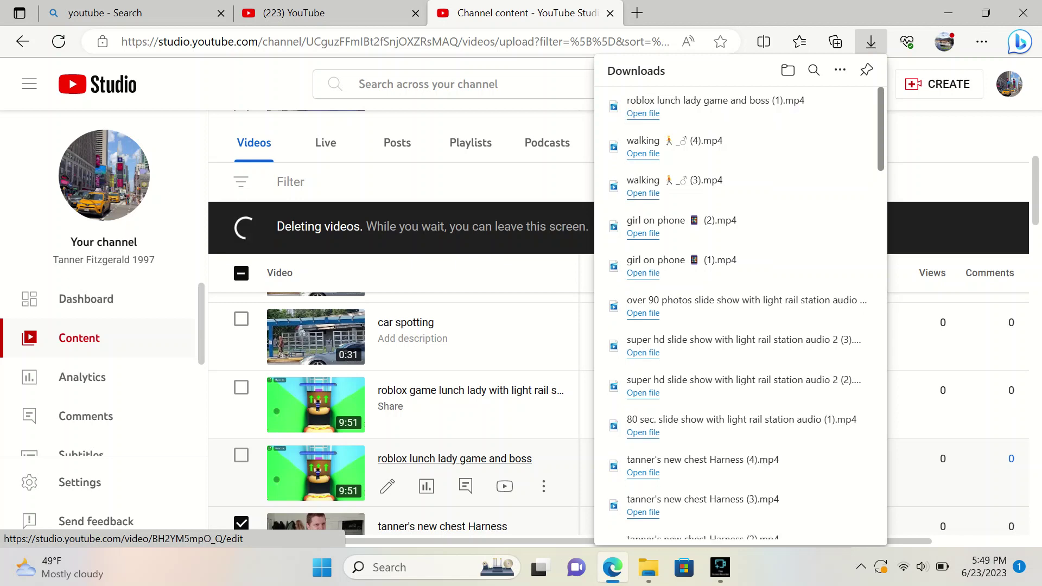
click(241, 455)
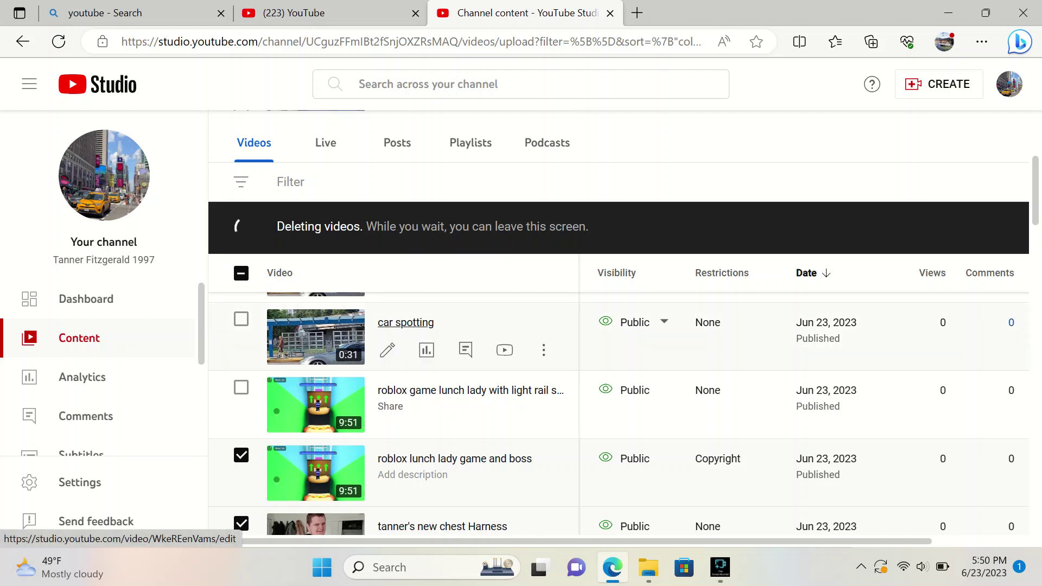
Look through the channel's whole first page of videos while the deletion runs.
scroll(413, 358, down, 8)
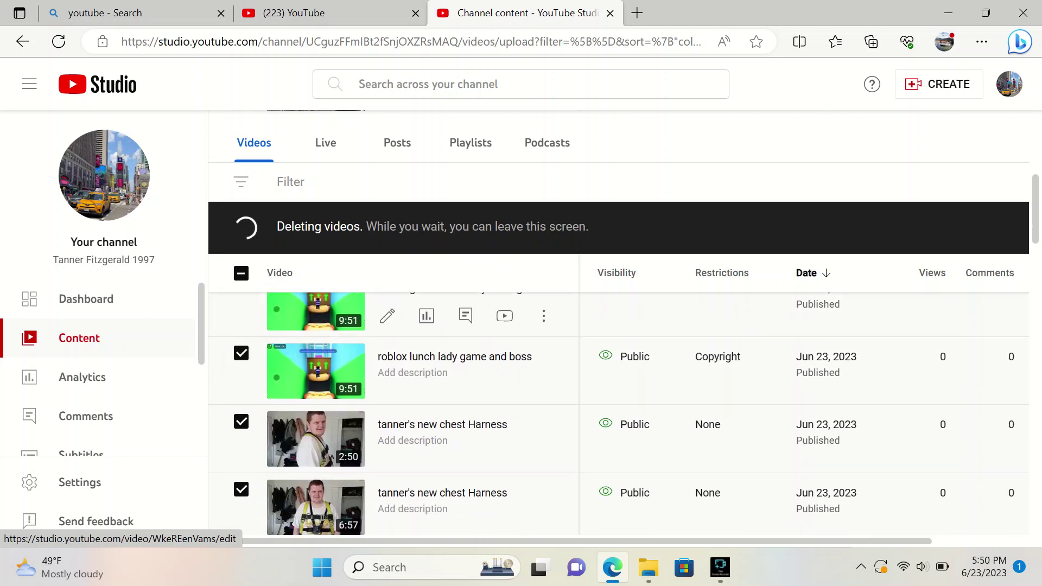
scroll(412, 358, down, 6)
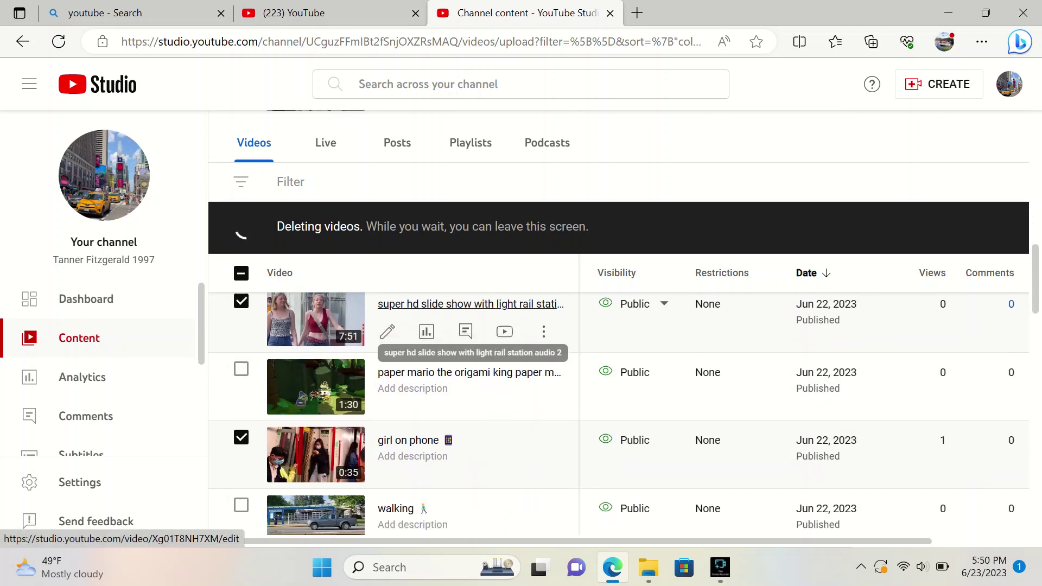
scroll(412, 358, down, 3)
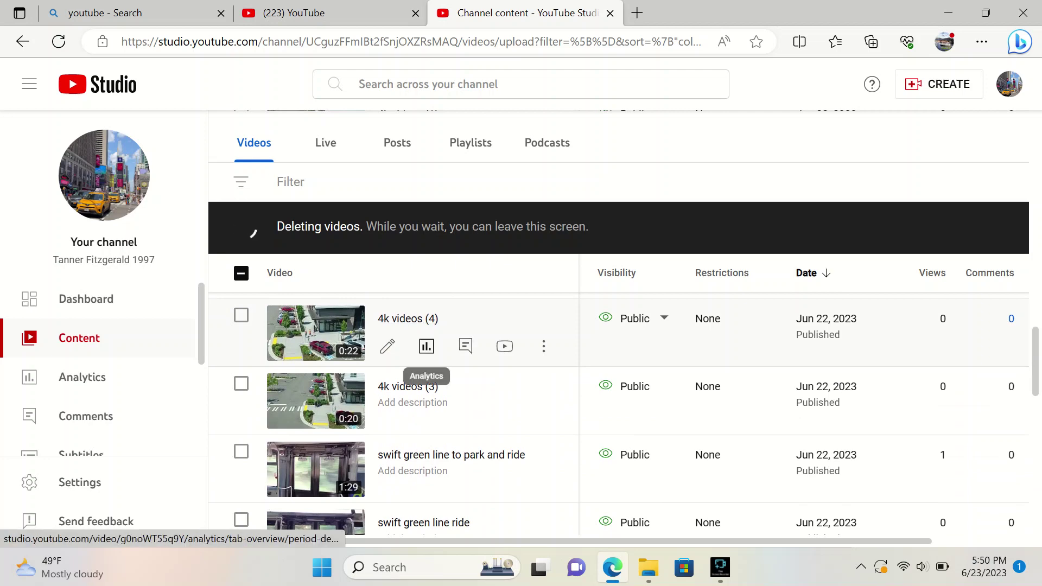
scroll(427, 352, down, 8)
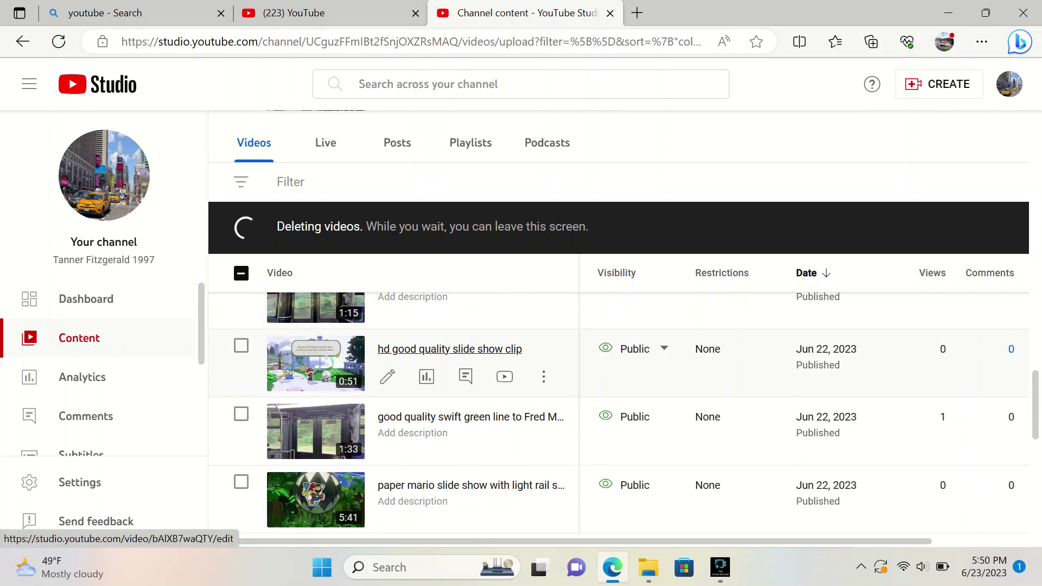
scroll(426, 353, down, 8)
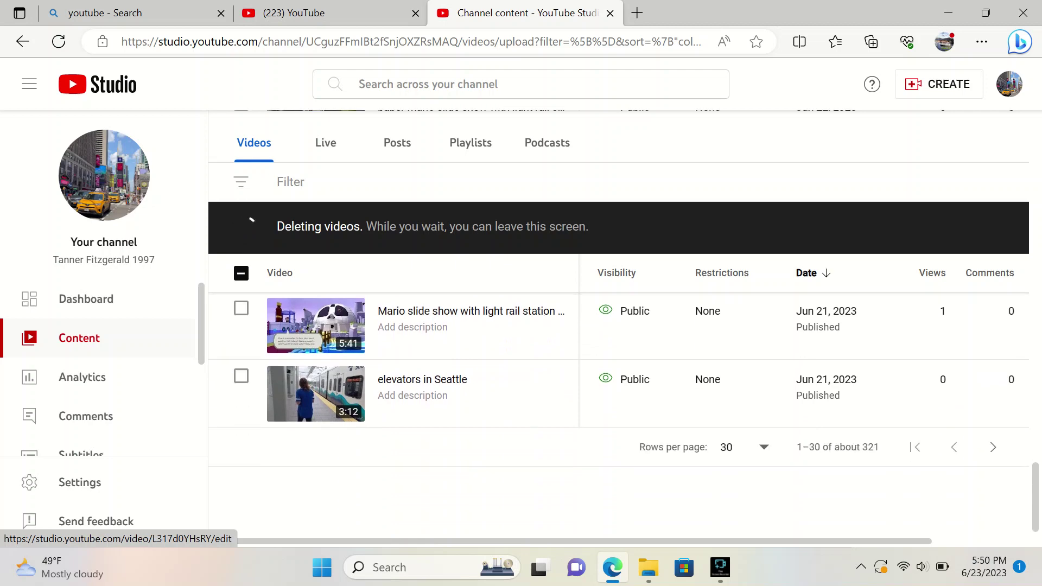
scroll(426, 353, up, 10)
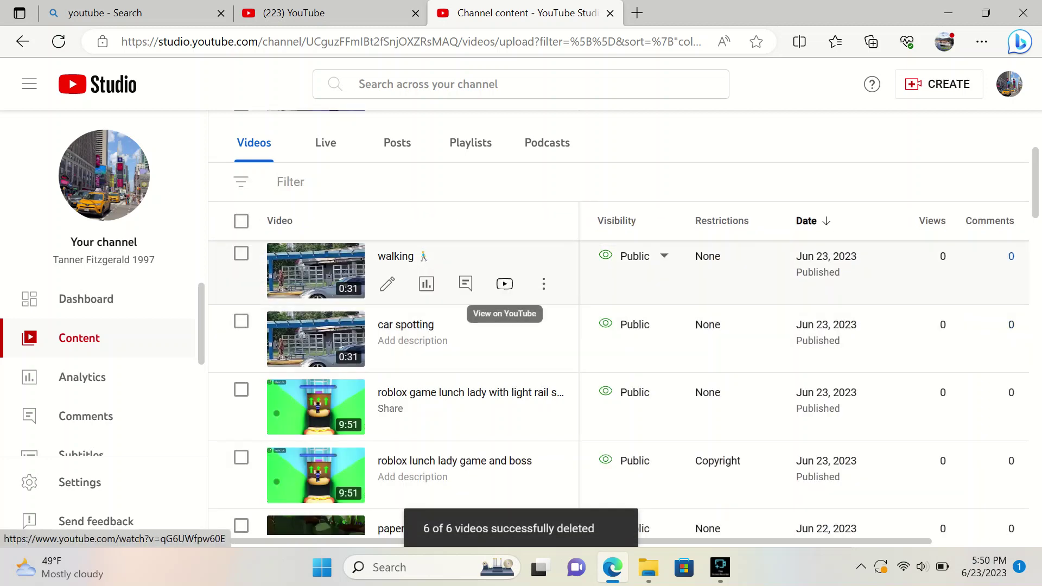
scroll(504, 293, up, 3)
scroll(504, 380, down, 4)
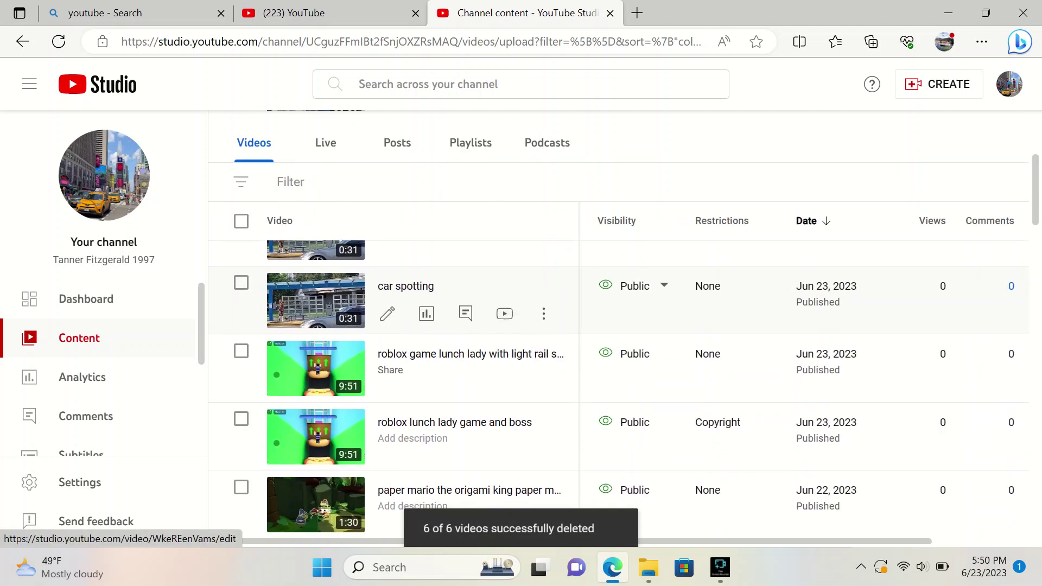
Permanently delete the 9:51 "roblox lunch lady game and boss" video that carries the Copyright restriction, acknowledging that deletion can't be undone.
click(241, 419)
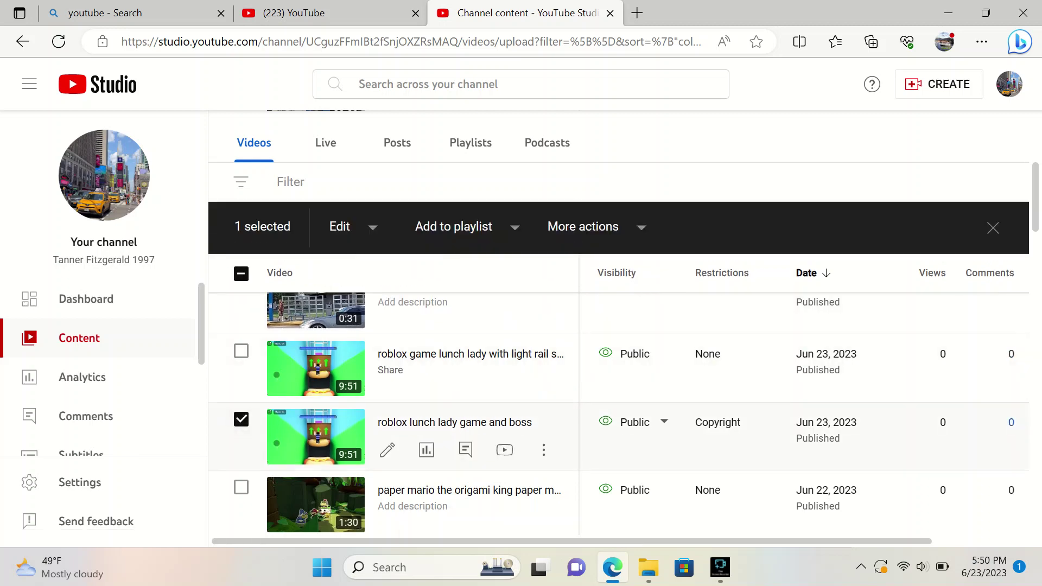
scroll(504, 423, down, 2)
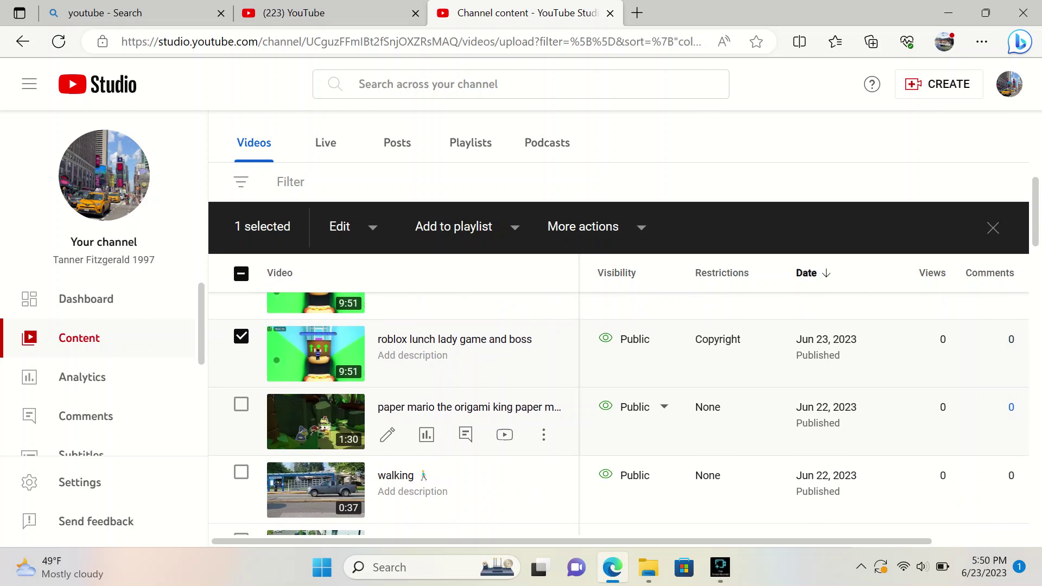
scroll(505, 429, down, 3)
scroll(504, 417, down, 6)
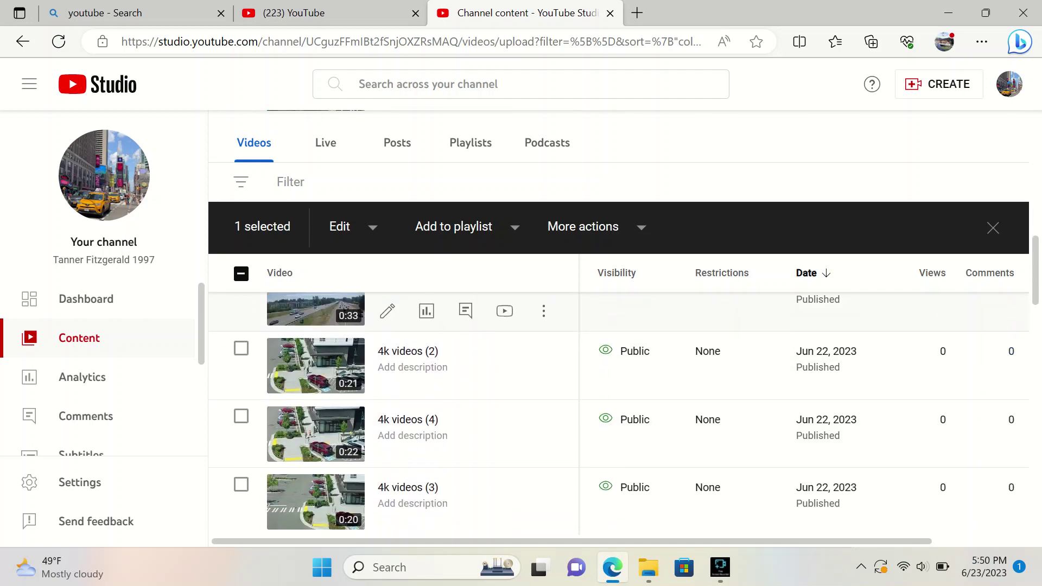
scroll(505, 429, up, 15)
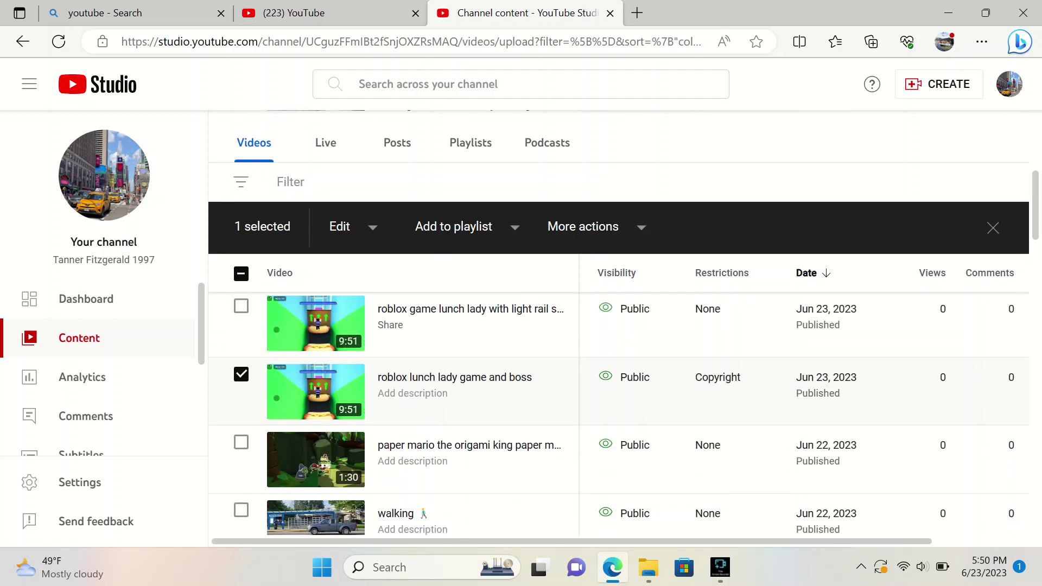
scroll(505, 429, up, 2)
scroll(505, 429, down, 10)
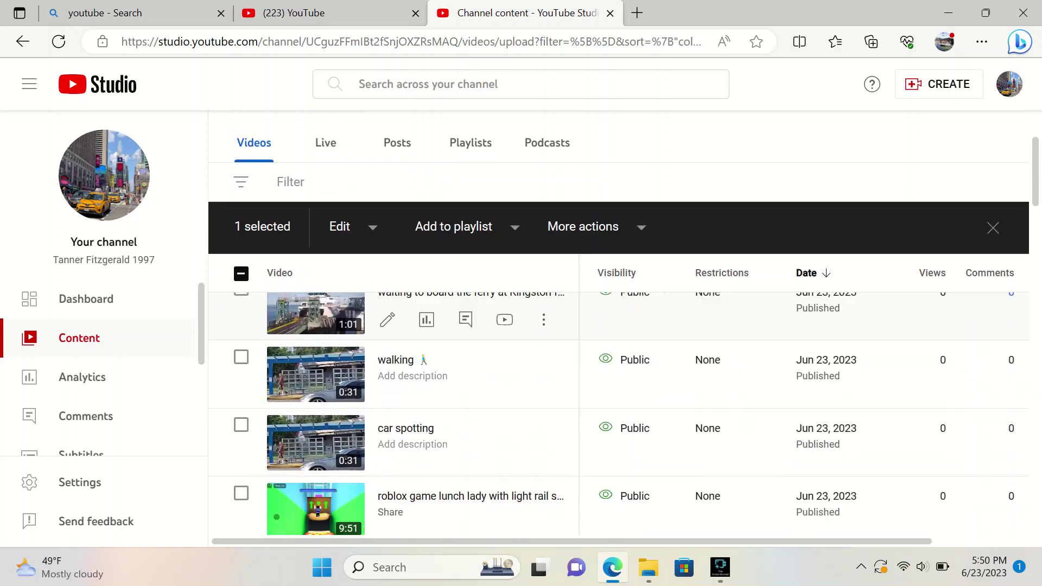
scroll(505, 358, down, 12)
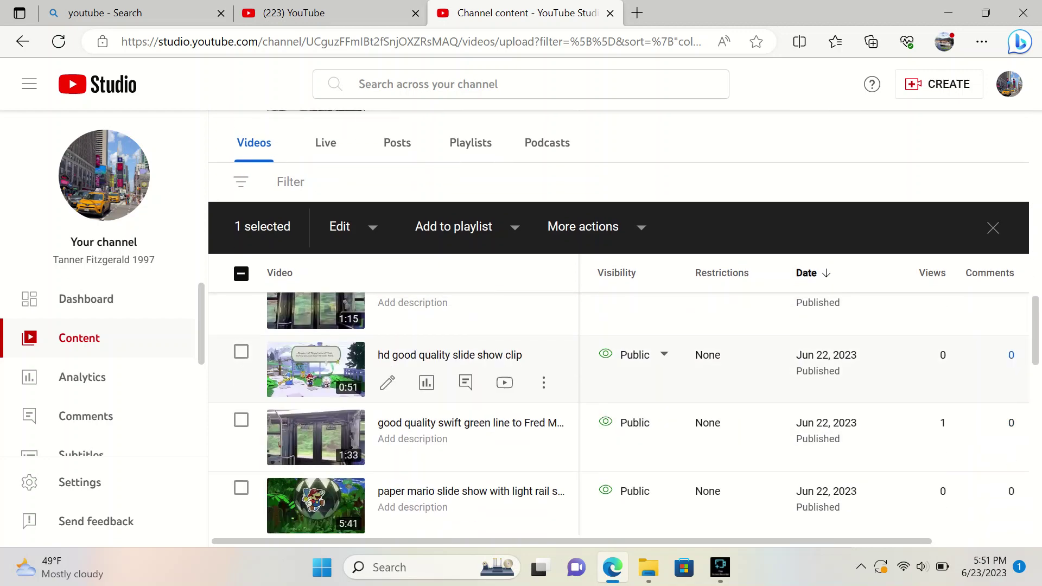
scroll(505, 428, down, 4)
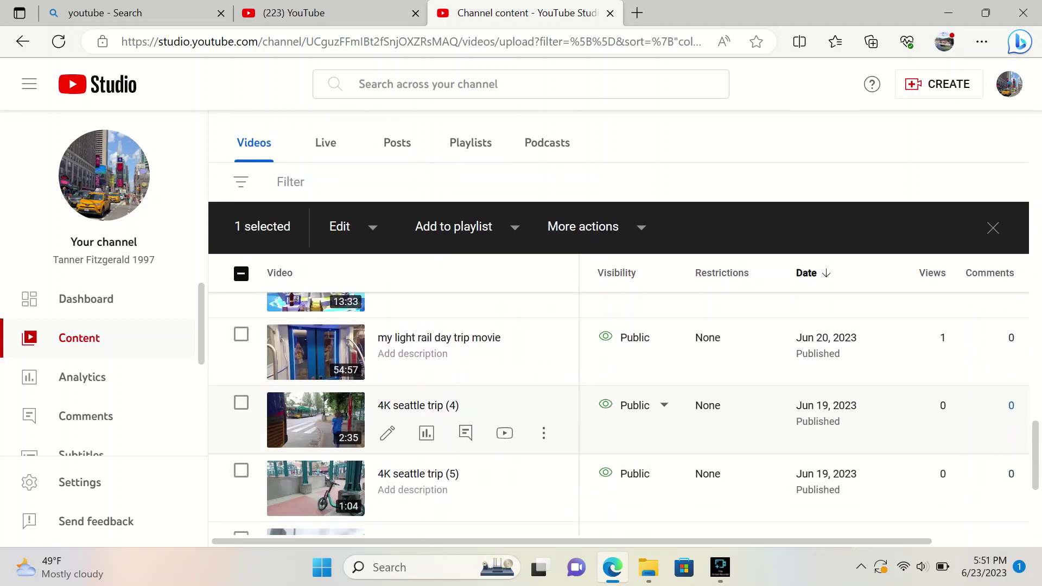
scroll(505, 428, up, 20)
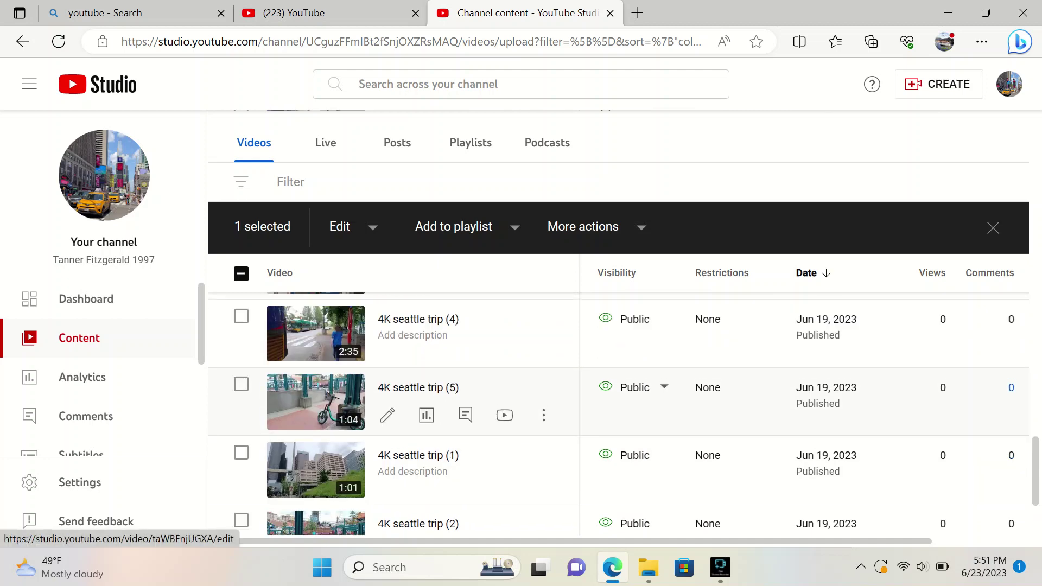
scroll(505, 358, down, 3)
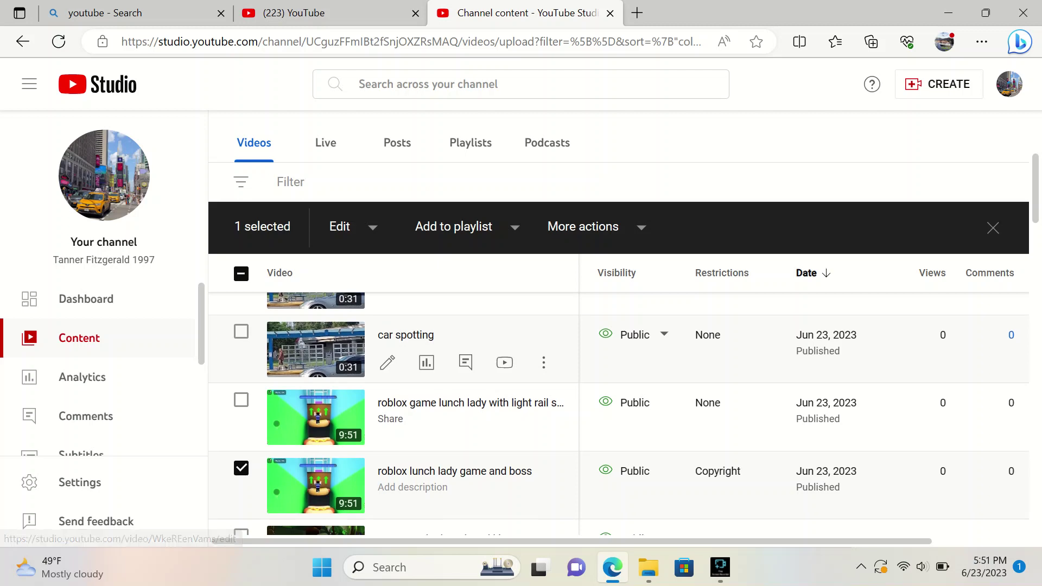
click(583, 226)
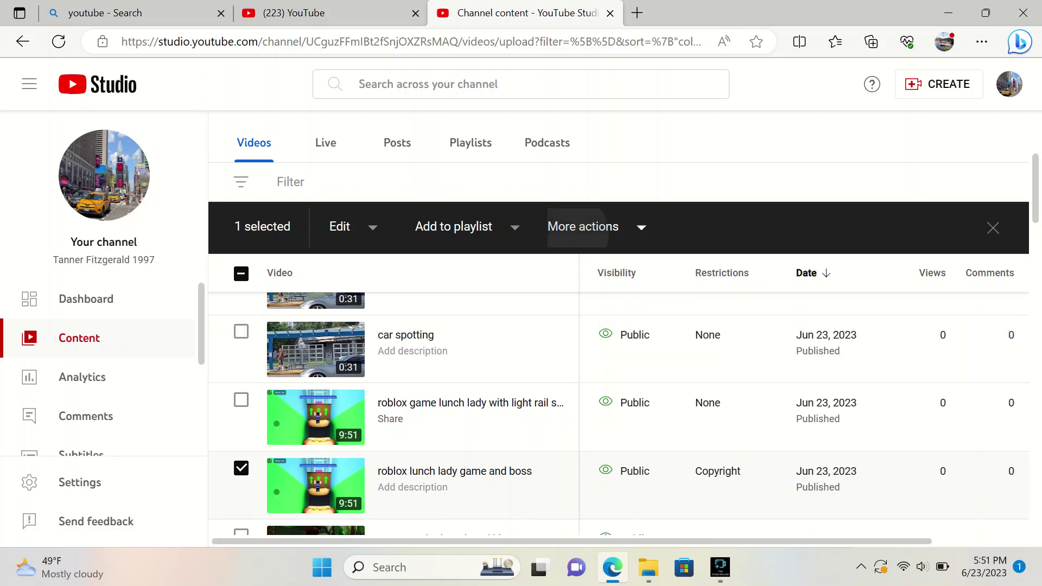
click(604, 253)
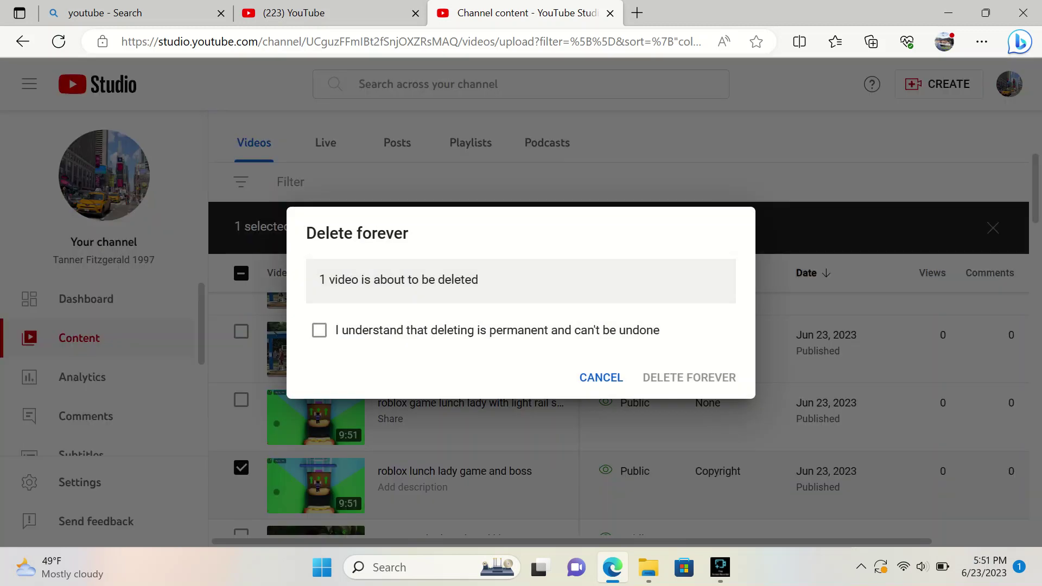
click(319, 330)
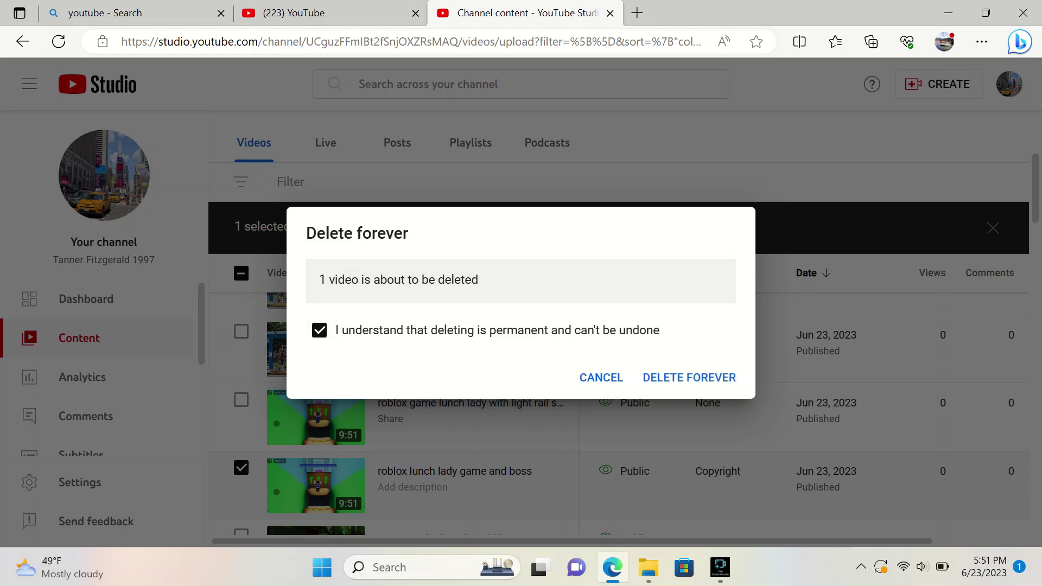
click(674, 374)
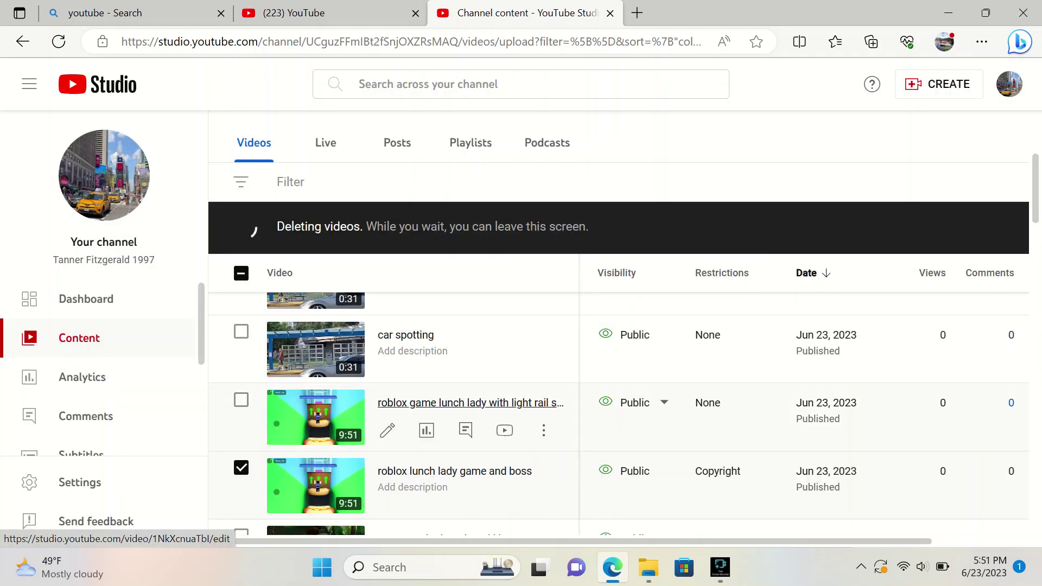
scroll(465, 432, down, 10)
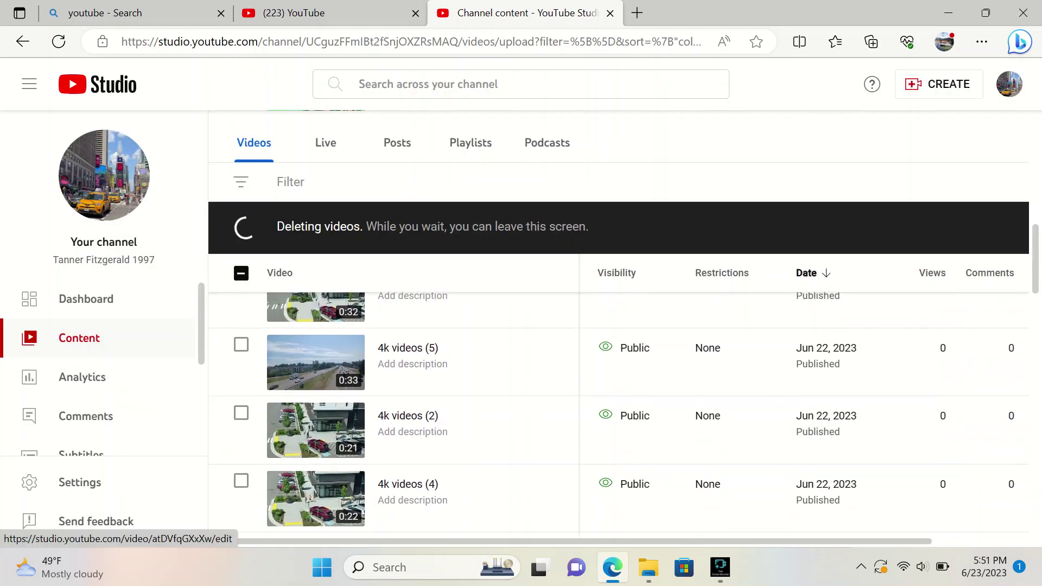
scroll(466, 434, down, 1)
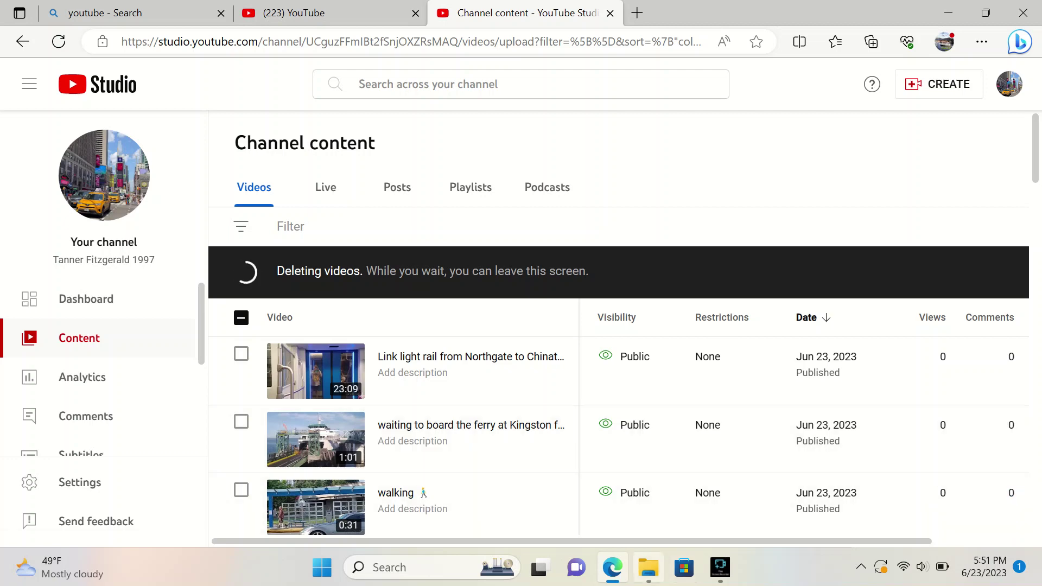
click(648, 567)
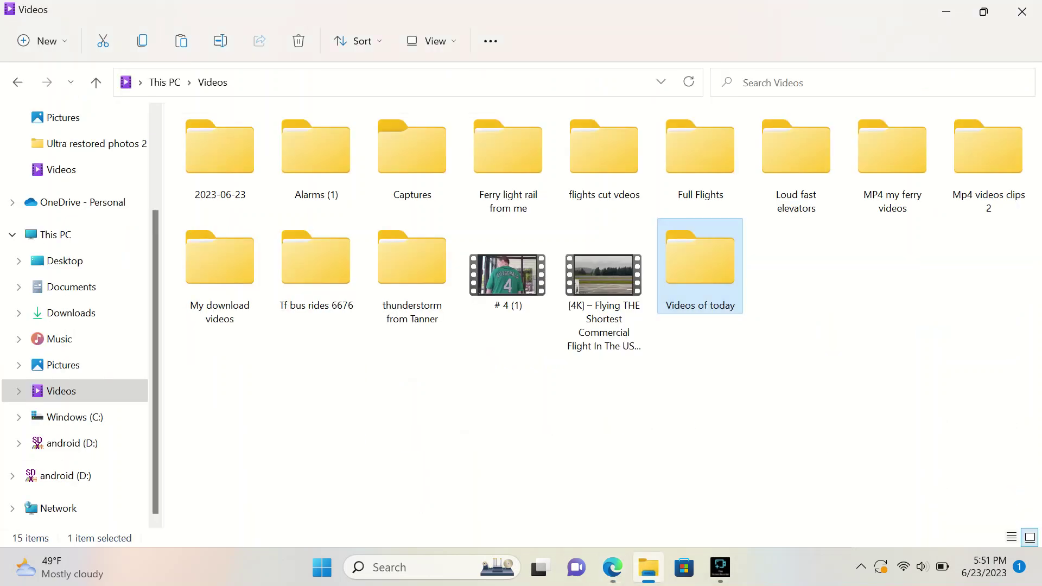
click(720, 566)
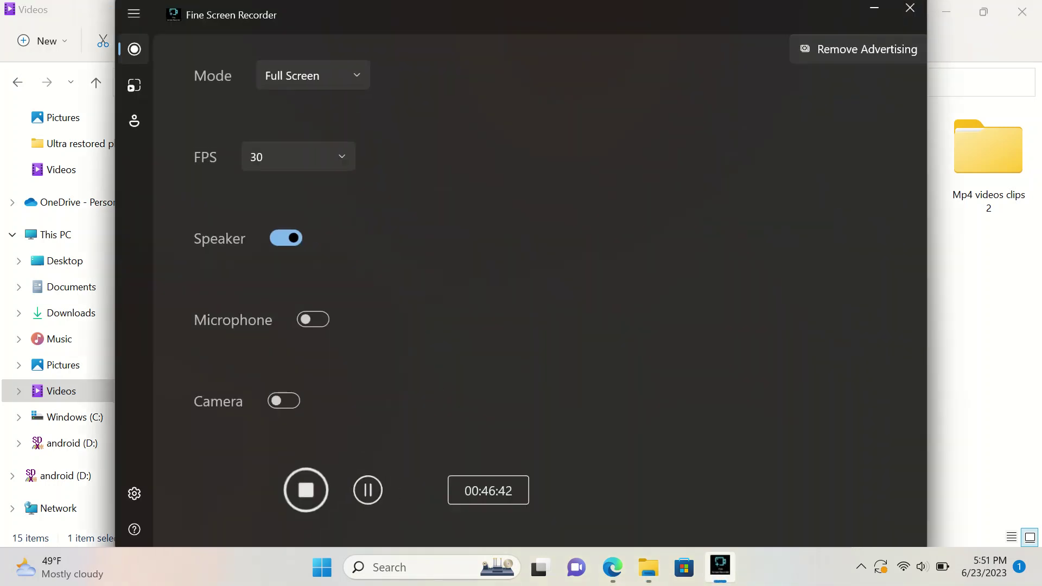